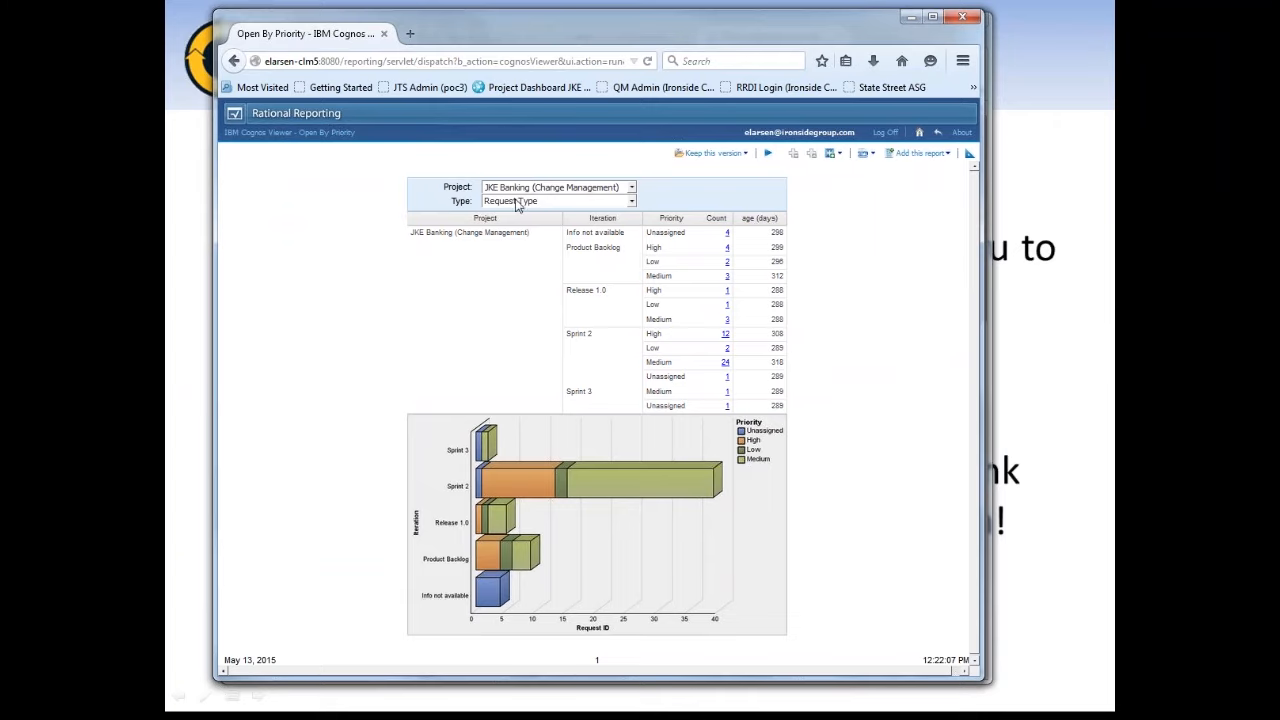
# Step: Filter the Open By Priority report to type Defect and drill into the high-priority count for Sprint 2
pyautogui.click(517, 203)
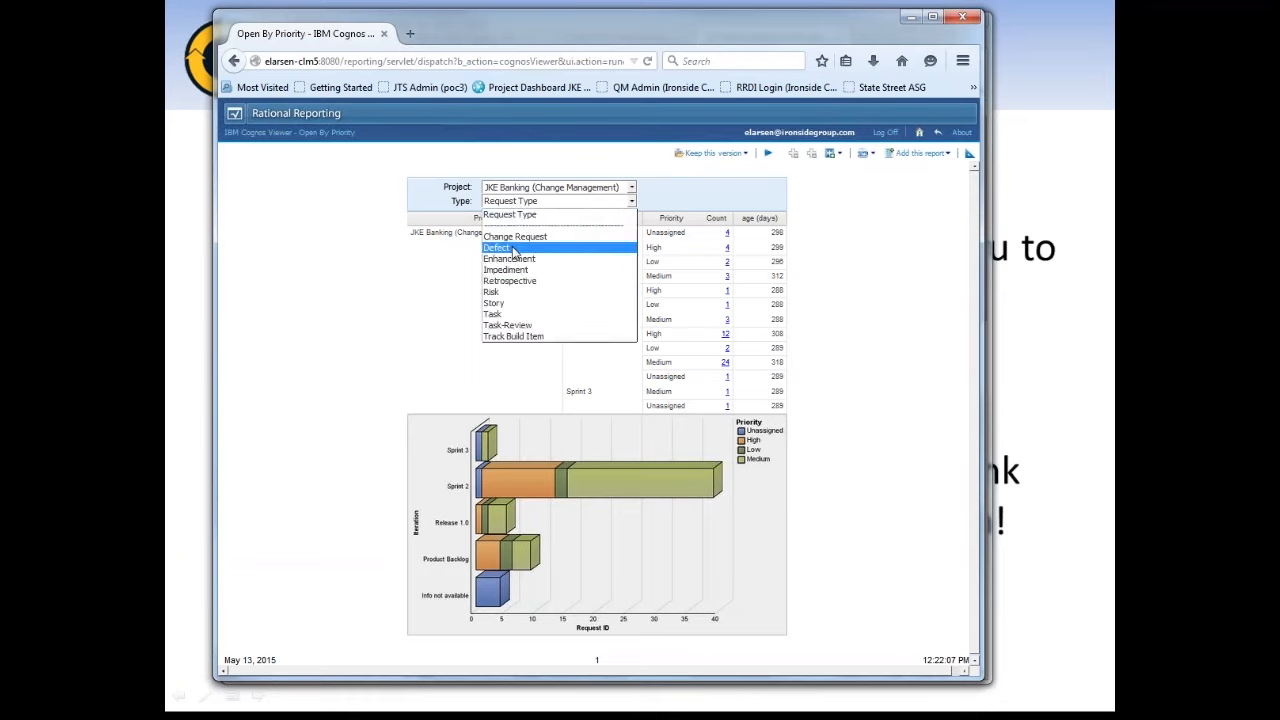
pyautogui.click(514, 250)
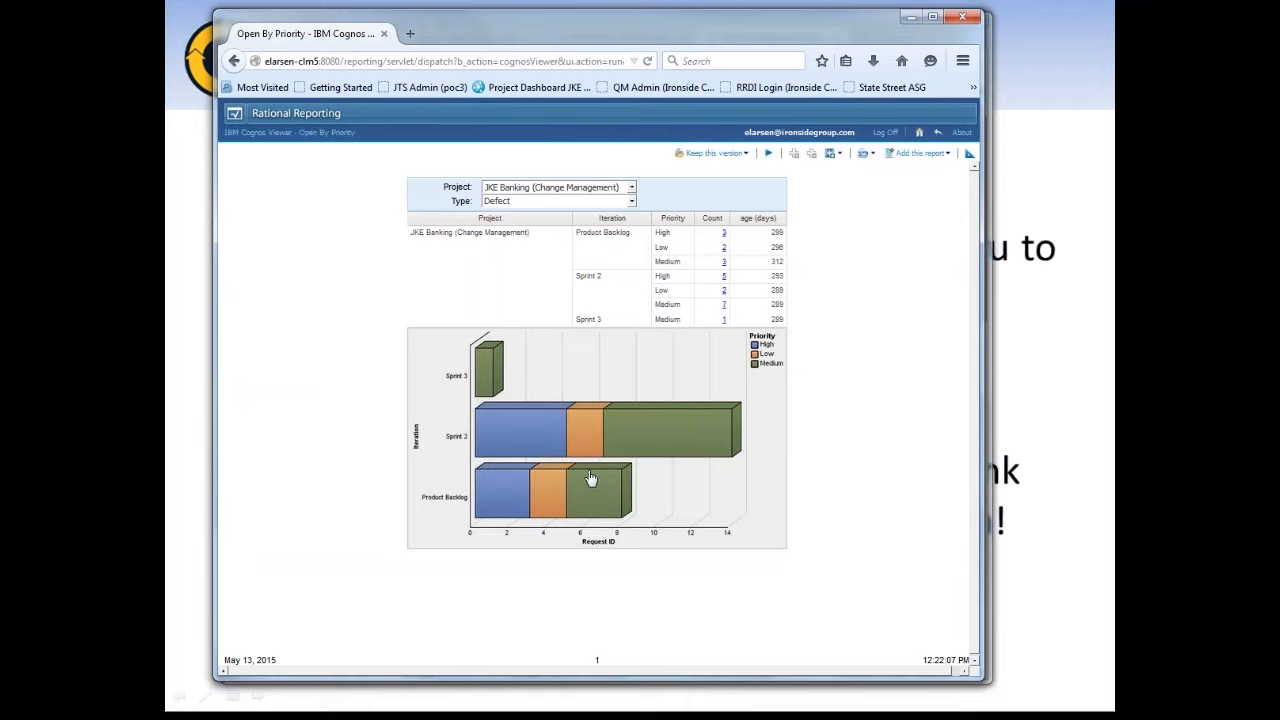
pyautogui.moveTo(589, 474)
pyautogui.click(724, 278)
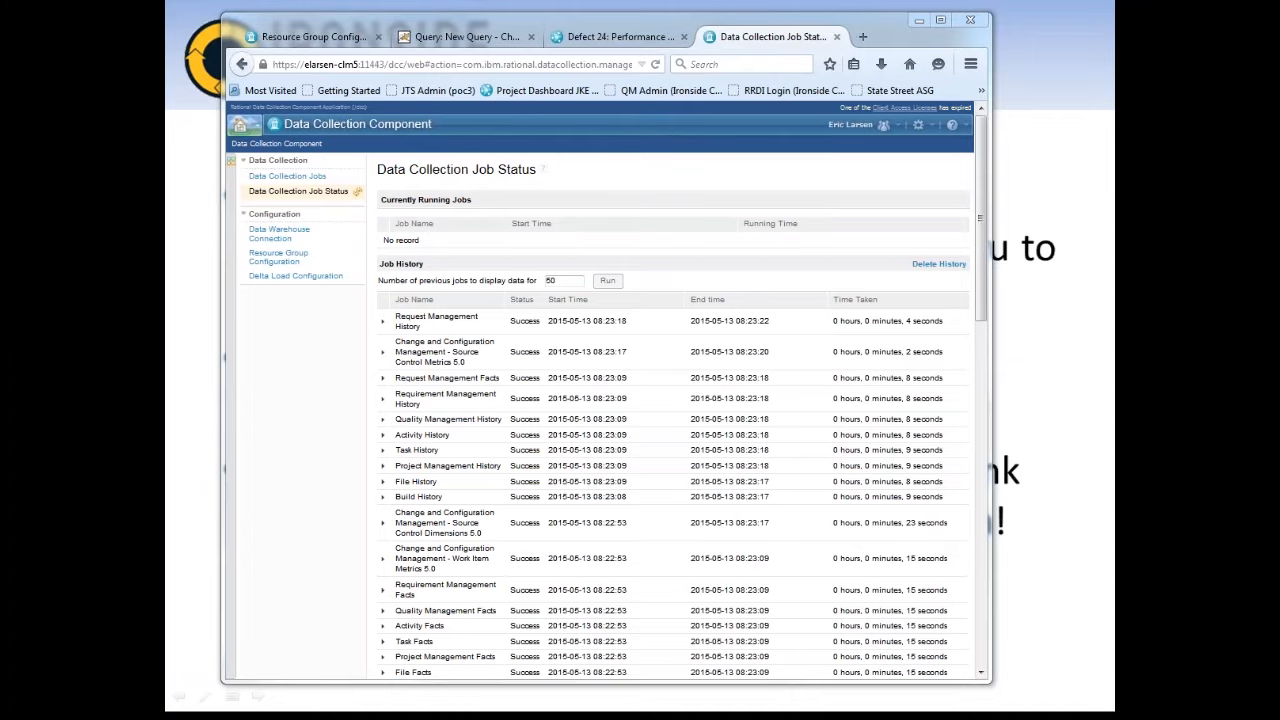
# Step: Create a new List report based on the Reporting Data Model (DW) package
pyautogui.moveTo(0, 62); pyautogui.dragTo(244, 20)
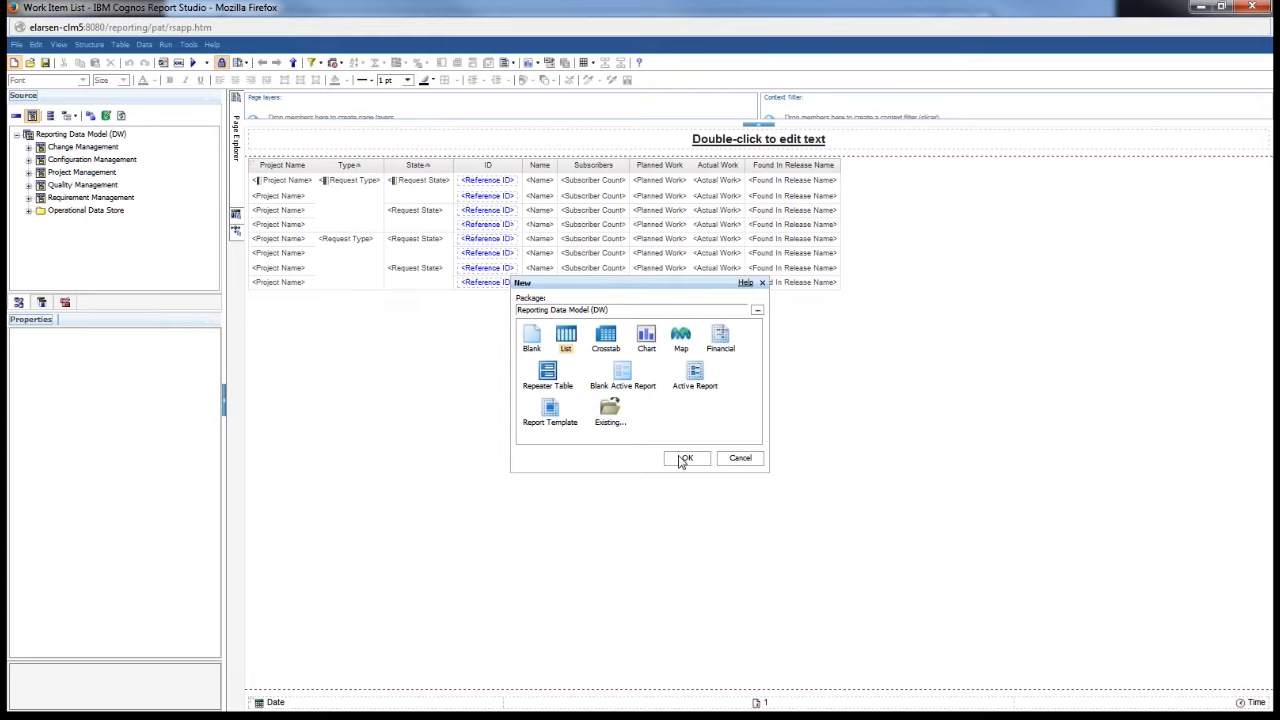
pyautogui.click(683, 459)
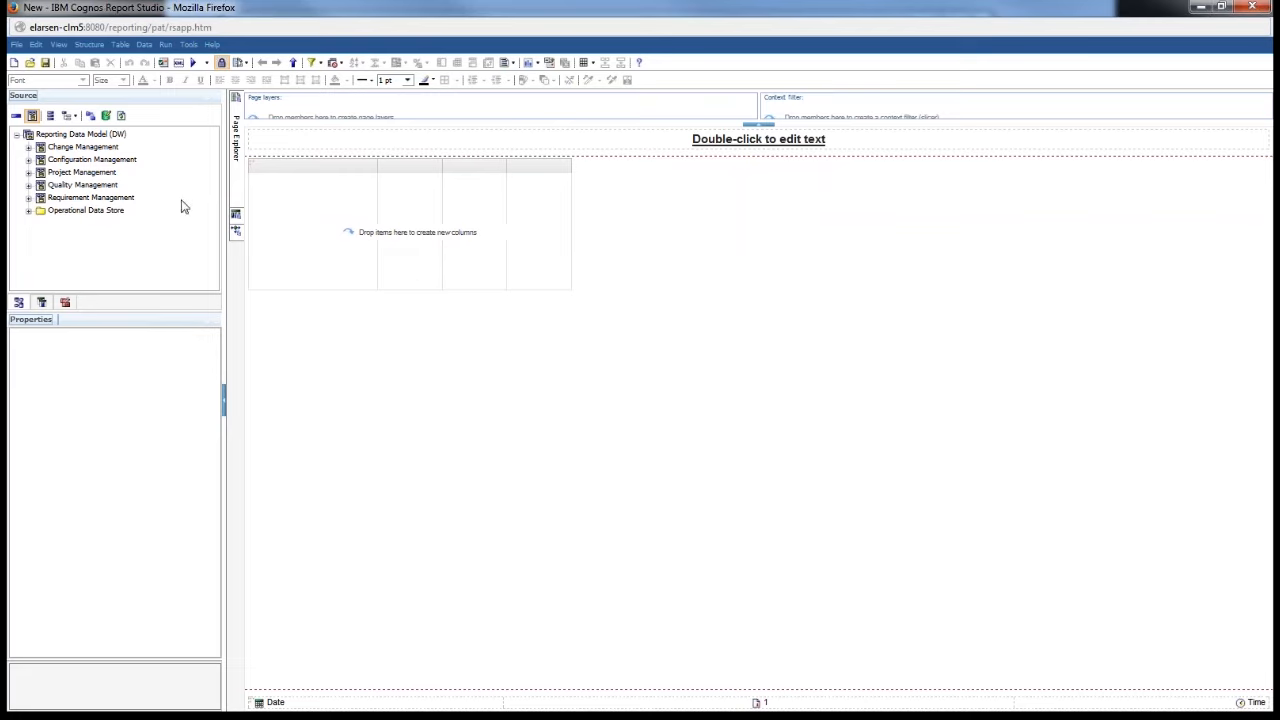
# Step: Add Project Name from Operational Data Store > Request Area > Request as the first column of the empty list
pyautogui.click(28, 210)
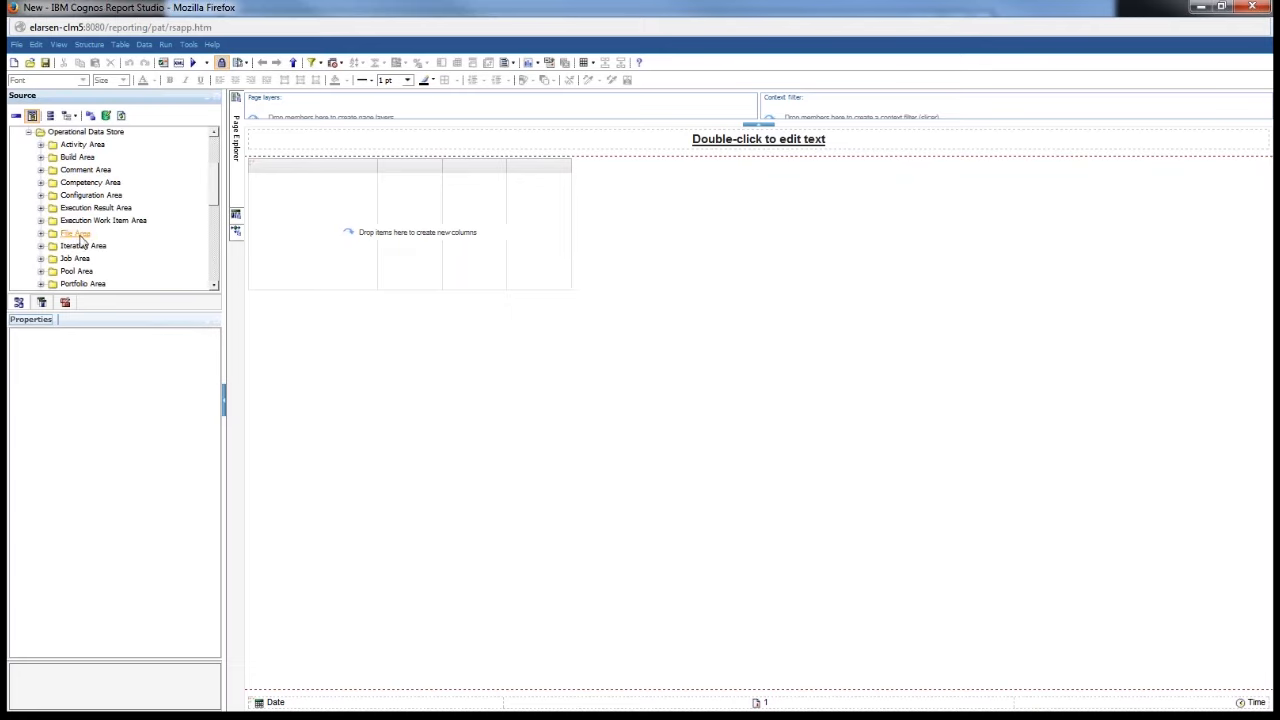
pyautogui.scroll(-1, 130, 232)
pyautogui.scroll(-2, 130, 232)
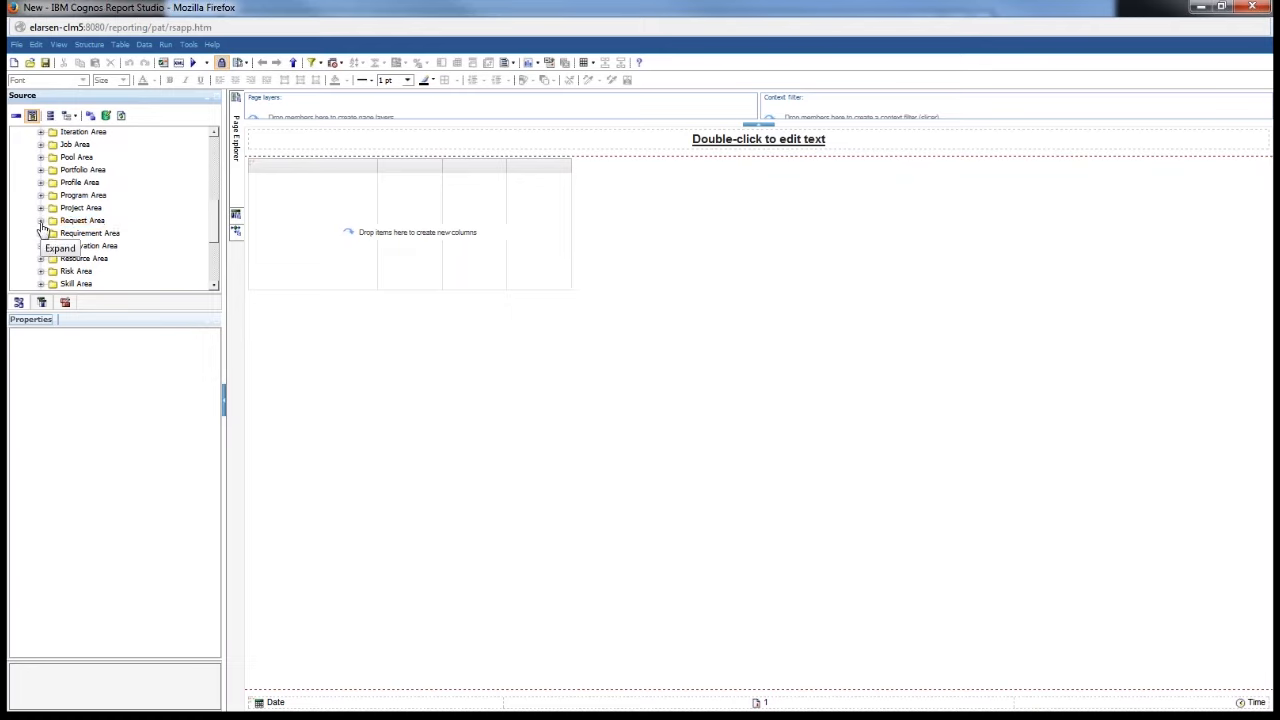
pyautogui.click(41, 221)
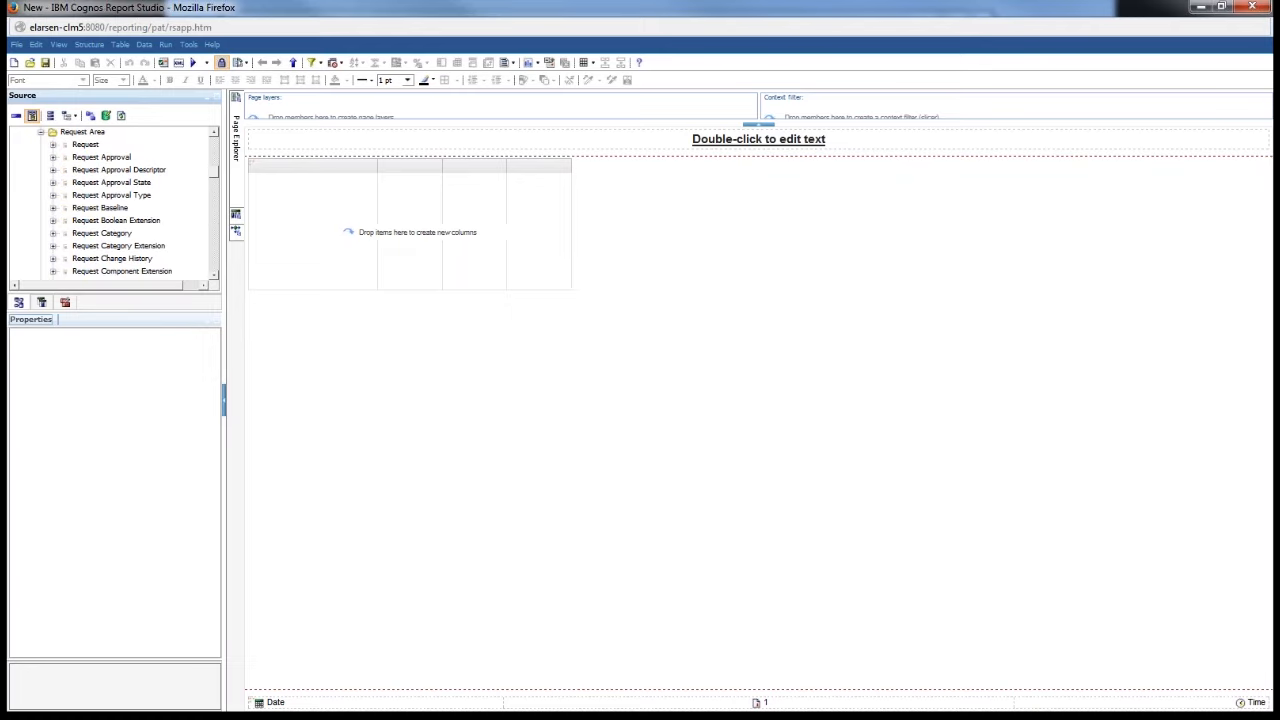
pyautogui.click(54, 147)
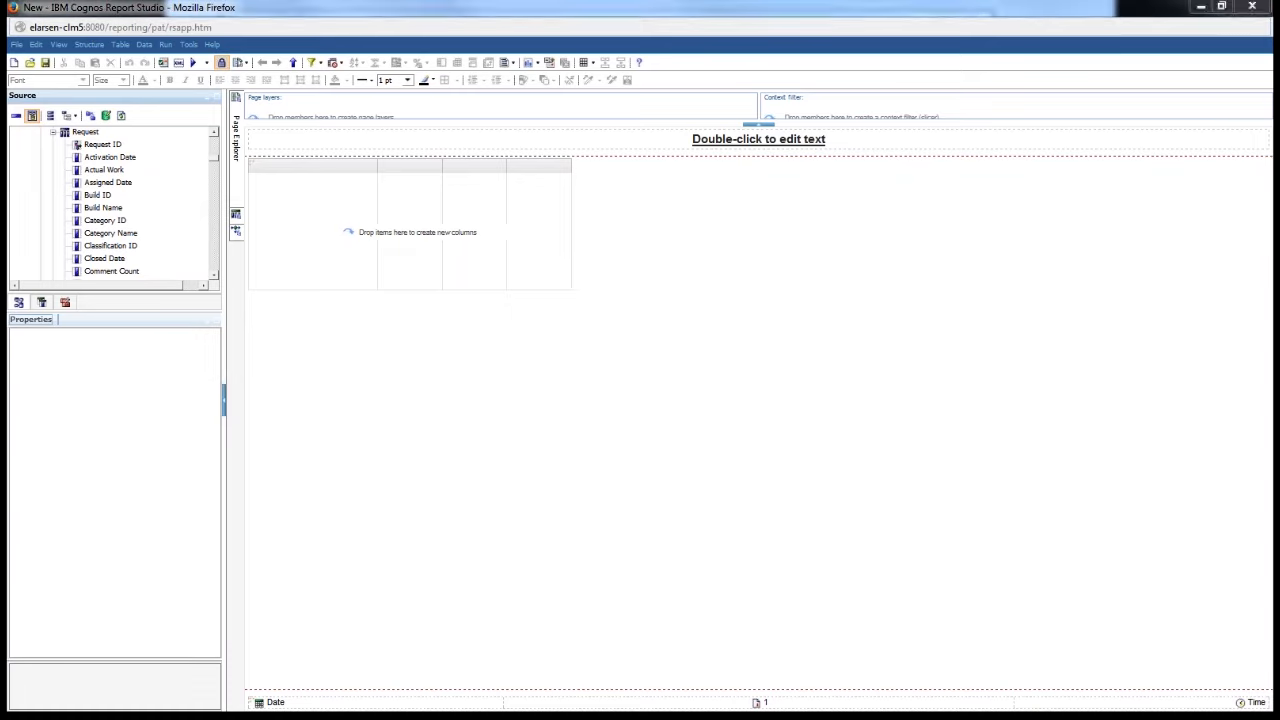
pyautogui.scroll(-5, 171, 197)
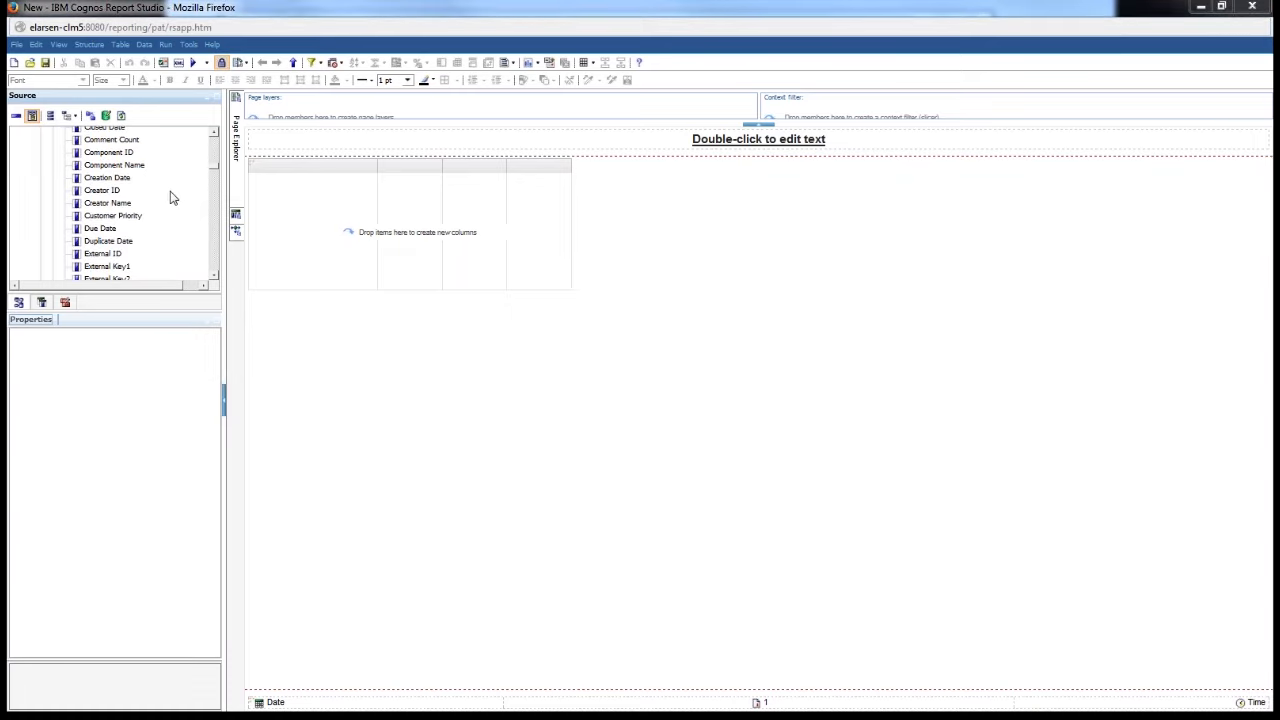
pyautogui.scroll(-8, 168, 197)
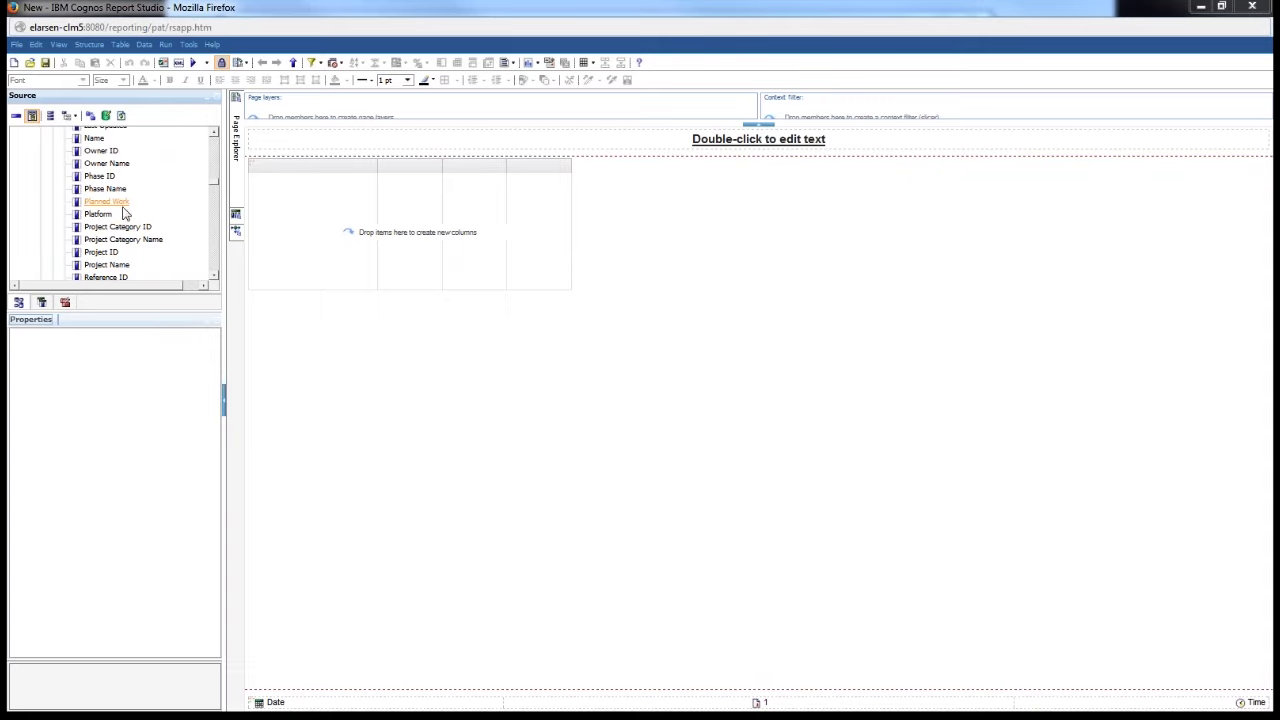
pyautogui.scroll(-3, 128, 238)
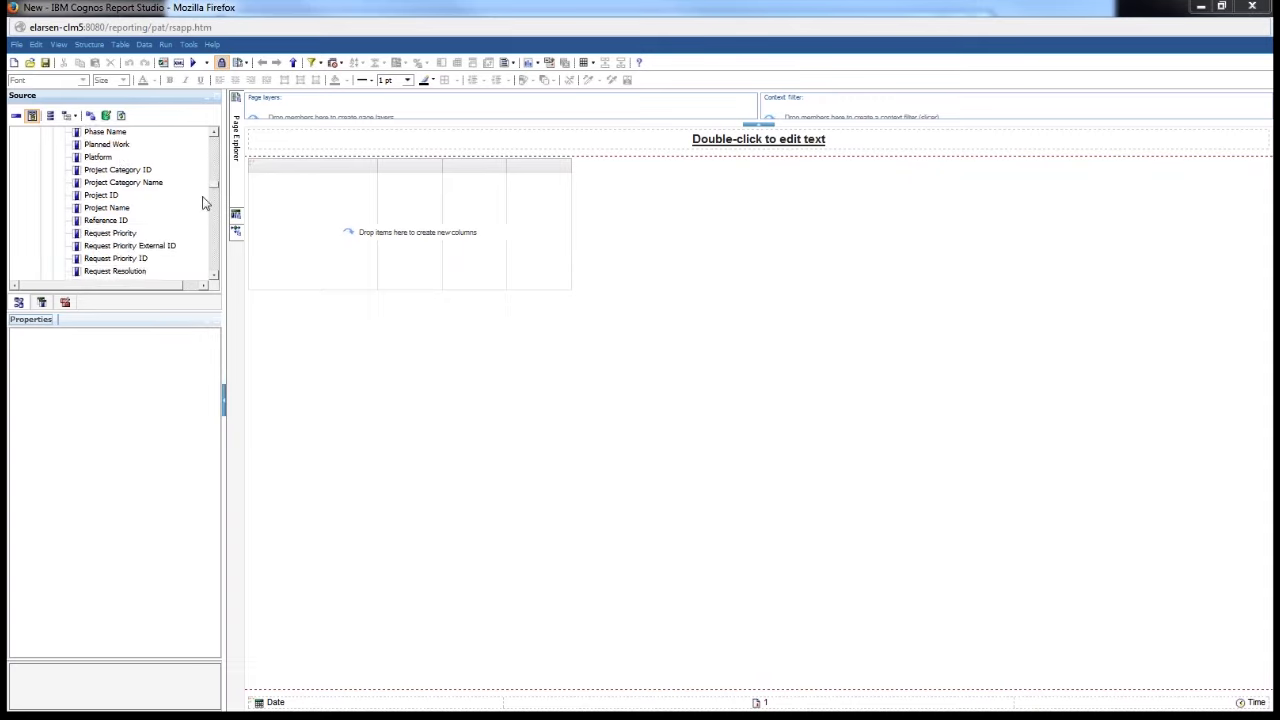
pyautogui.click(107, 208)
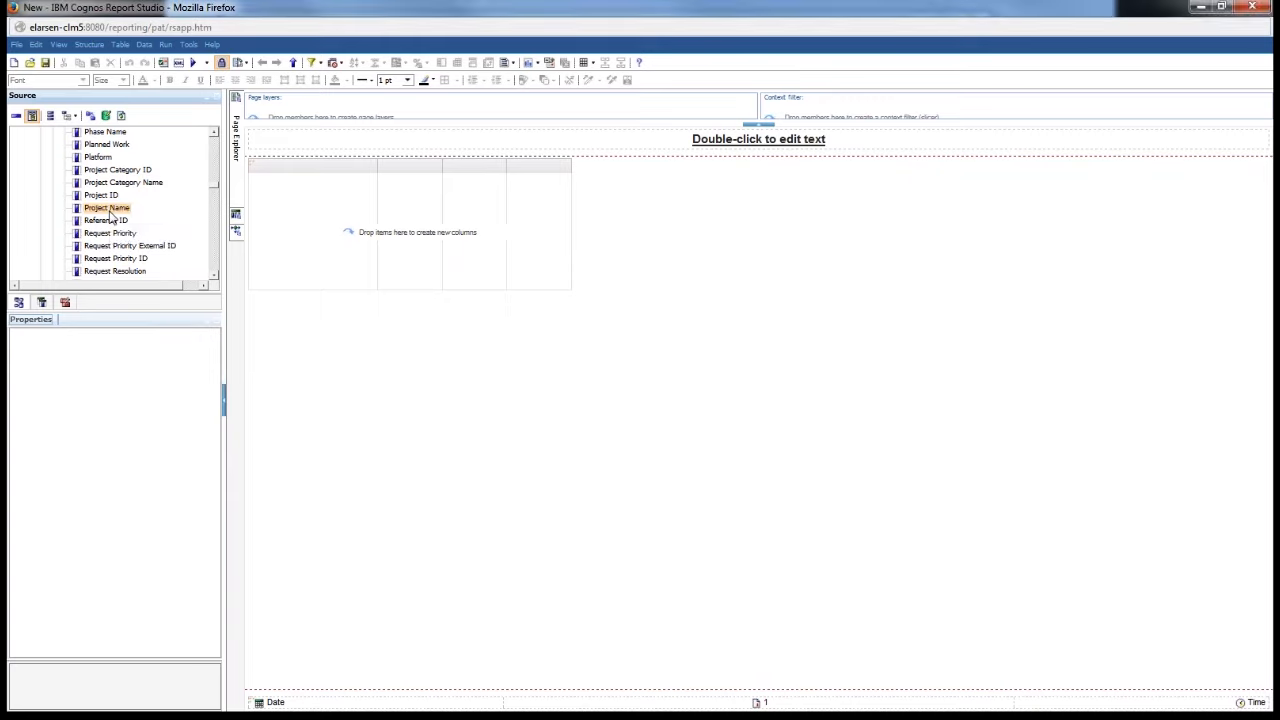
pyautogui.moveTo(110, 218); pyautogui.dragTo(314, 249)
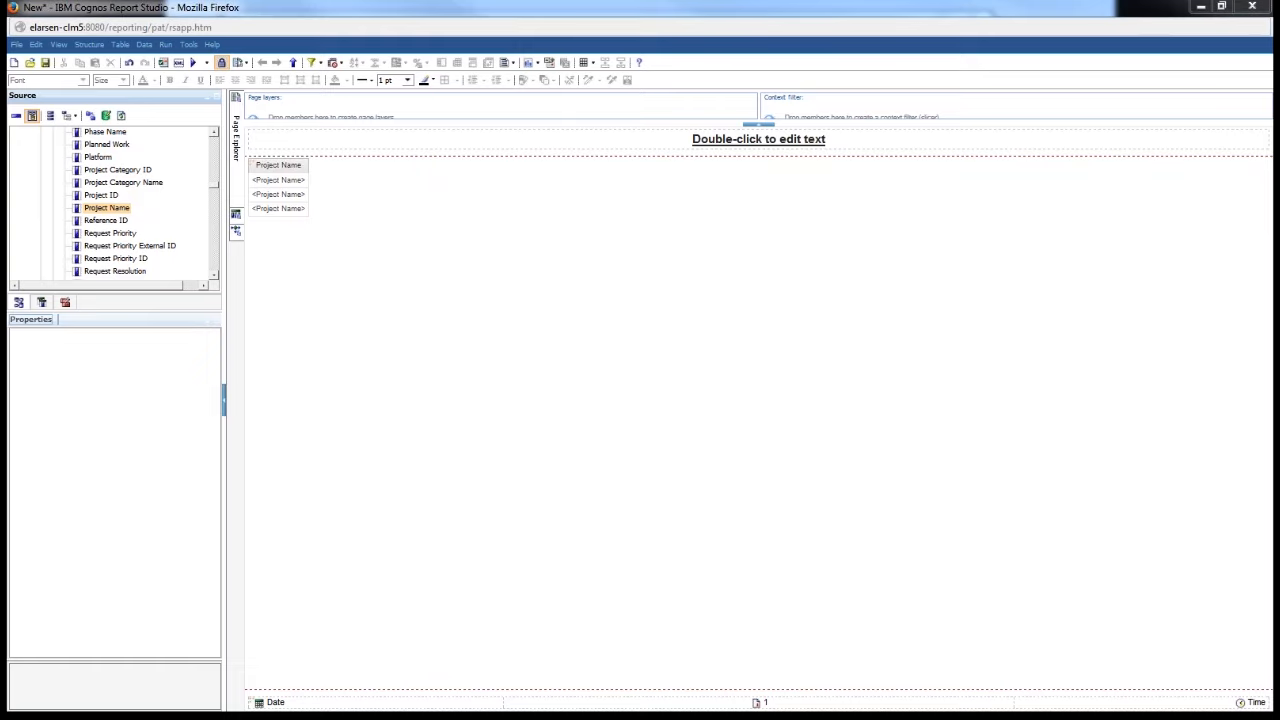
# Step: Add the Iteration Name and Request Priority items from Request as the following list columns
pyautogui.scroll(3, 140, 195)
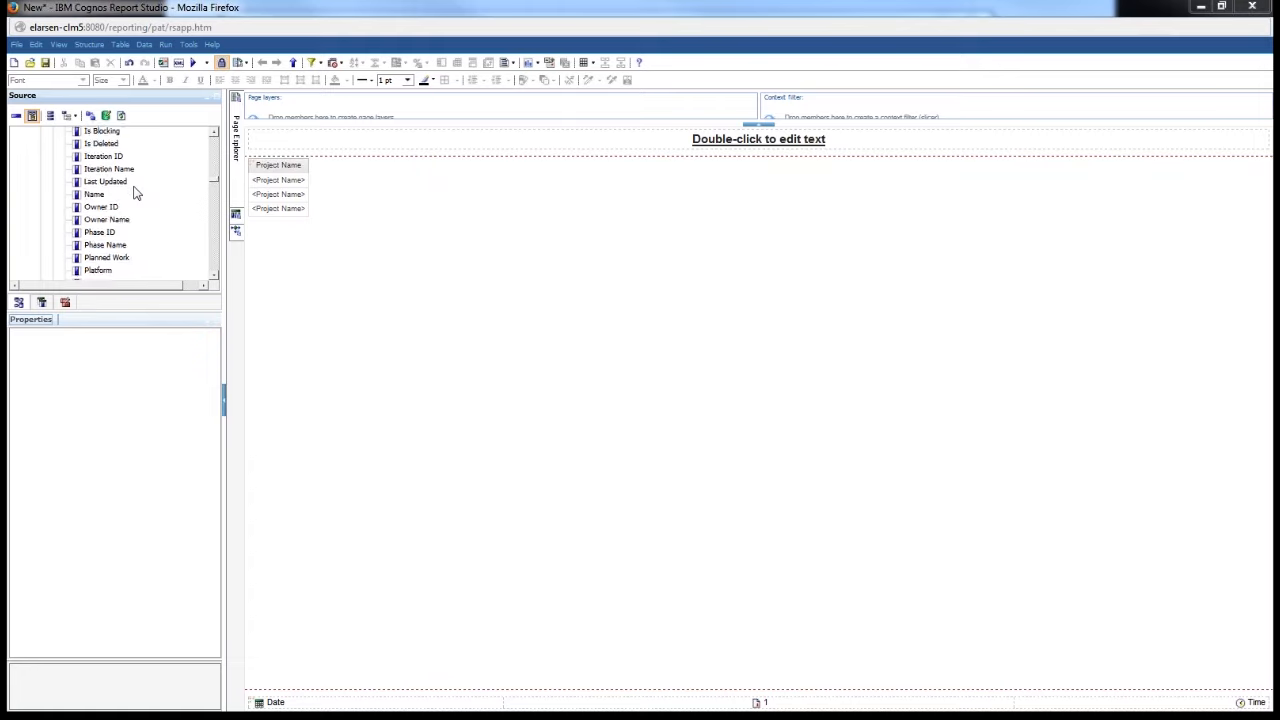
pyautogui.doubleClick(121, 171)
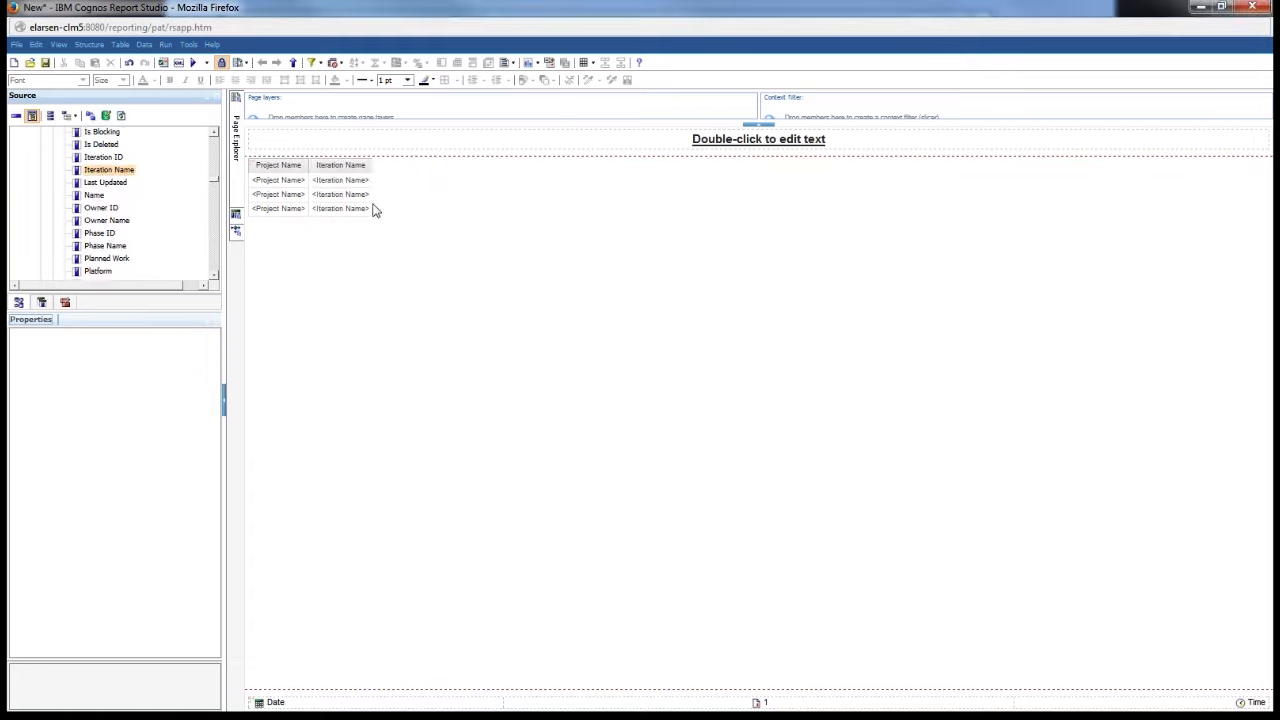
pyautogui.scroll(-5, 124, 233)
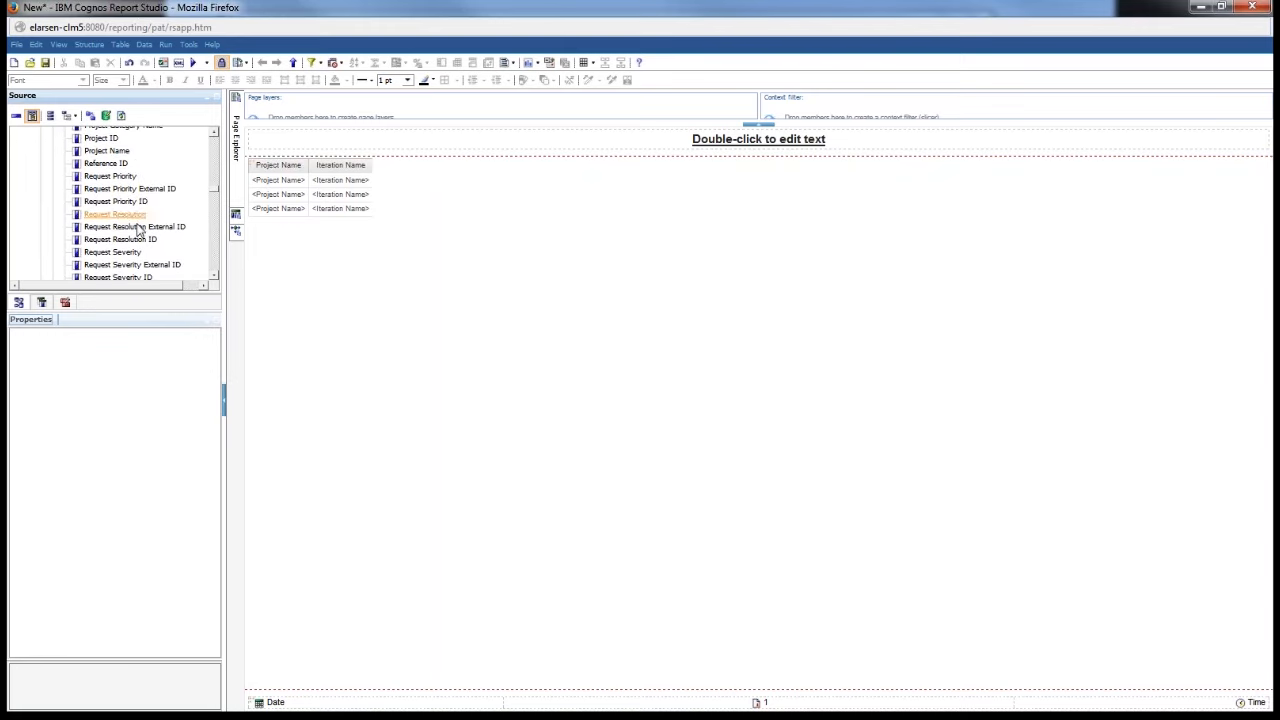
pyautogui.doubleClick(126, 177)
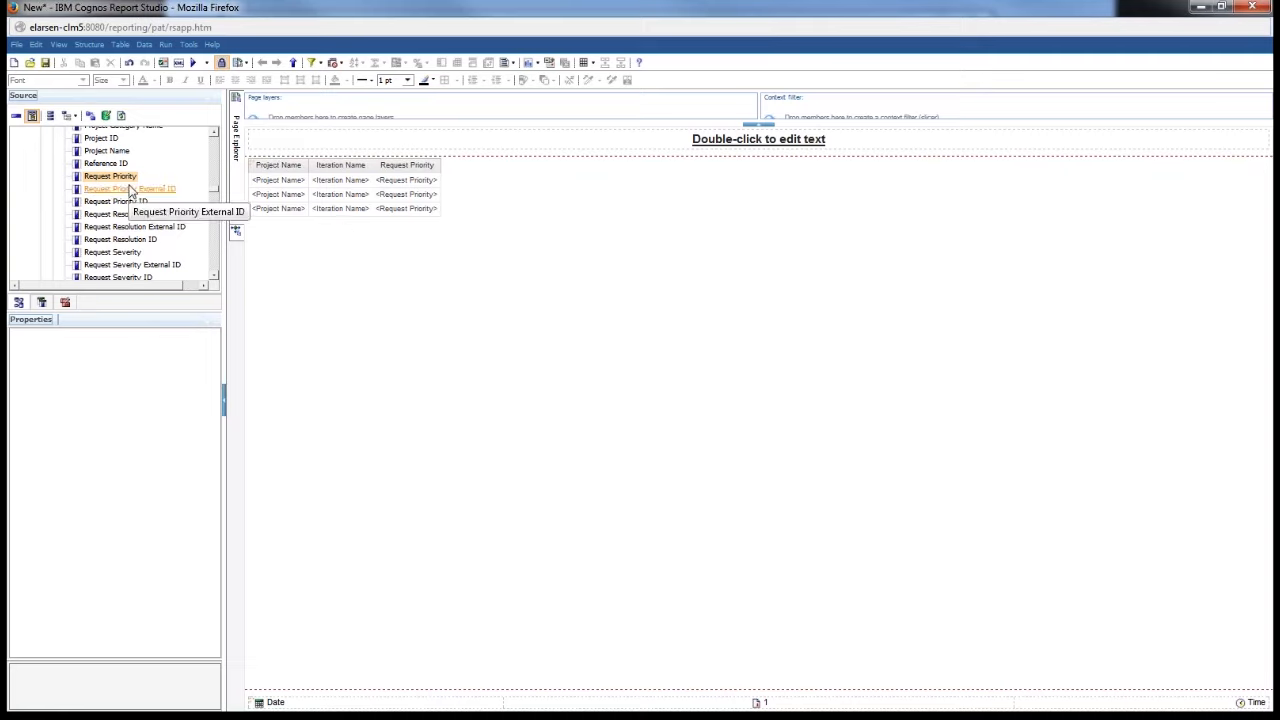
# Step: Add Request ID from Request as the last column, after Request Priority
pyautogui.scroll(5, 152, 165)
pyautogui.scroll(10, 145, 165)
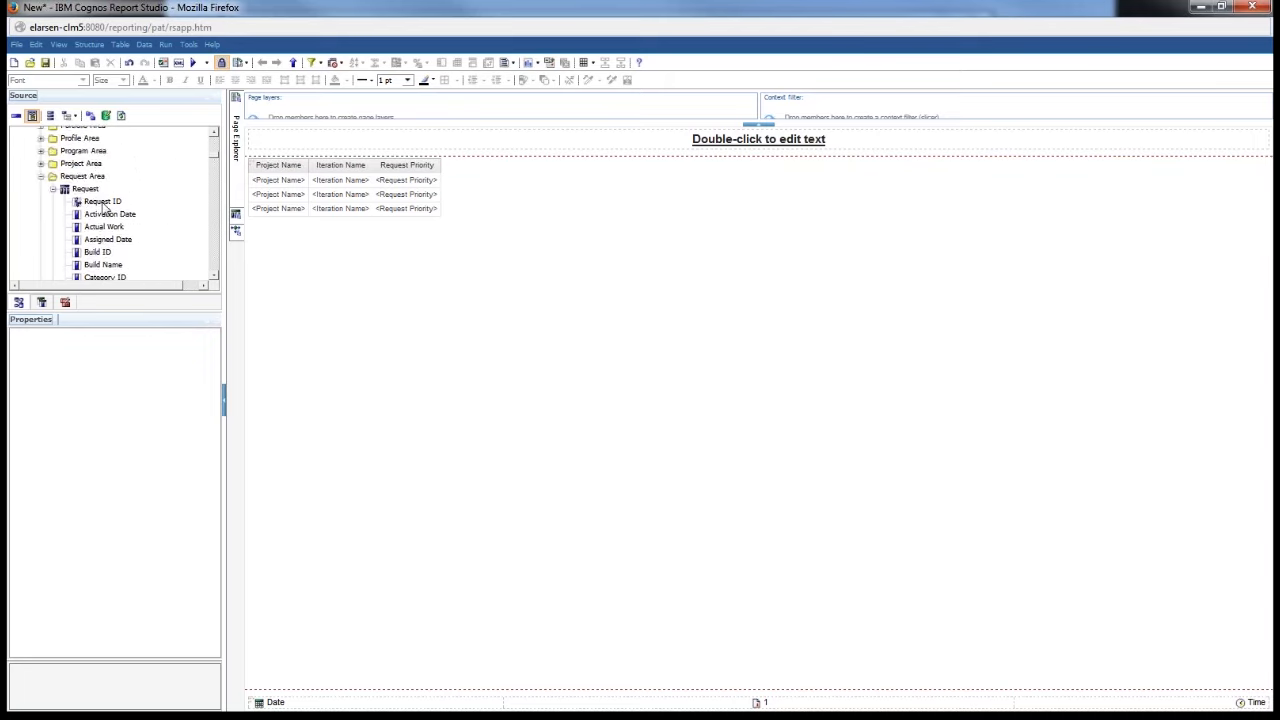
pyautogui.click(104, 206)
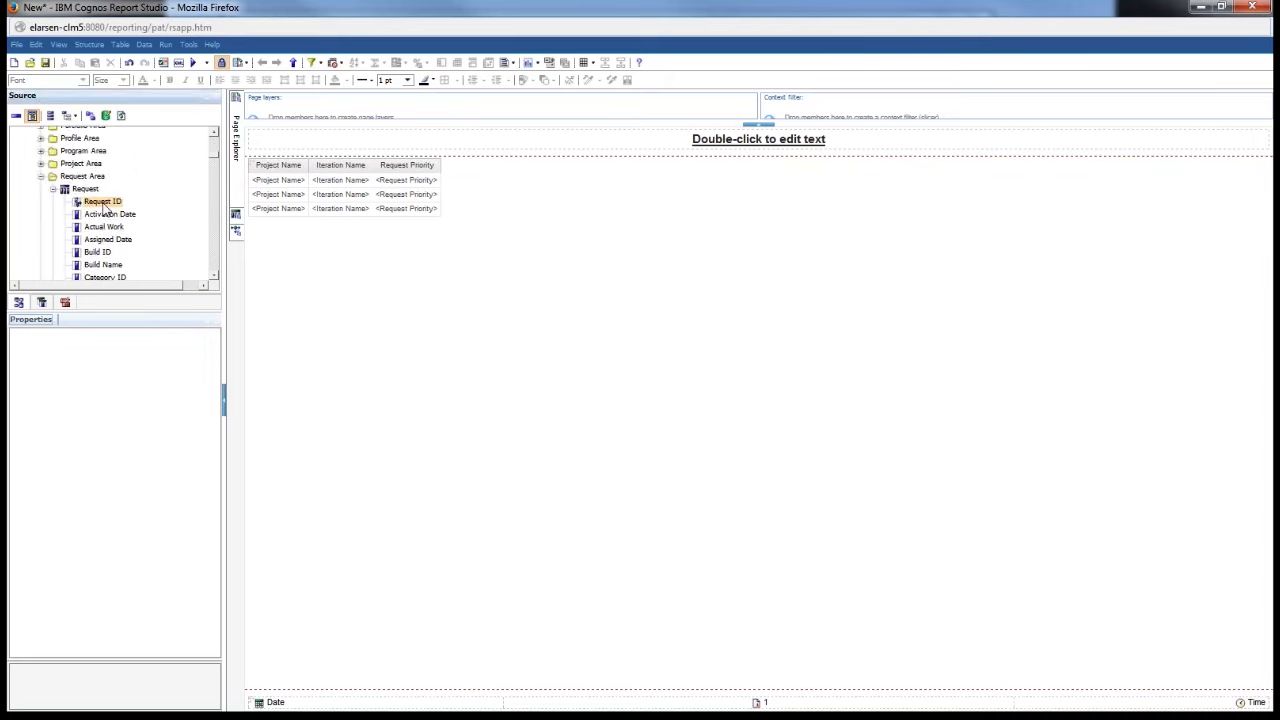
pyautogui.moveTo(104, 209); pyautogui.dragTo(470, 195)
# Step: Set the aggregate function of the Request ID column to Count
pyautogui.click(468, 203)
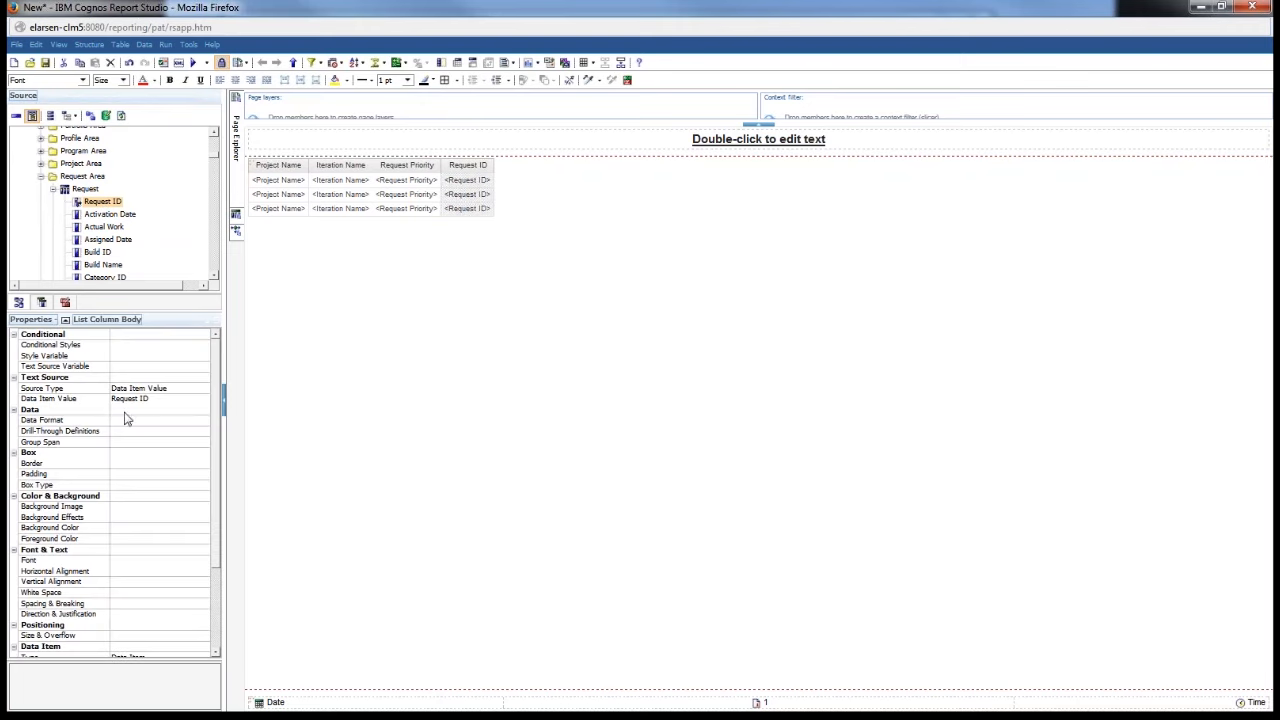
pyautogui.scroll(-3, 114, 470)
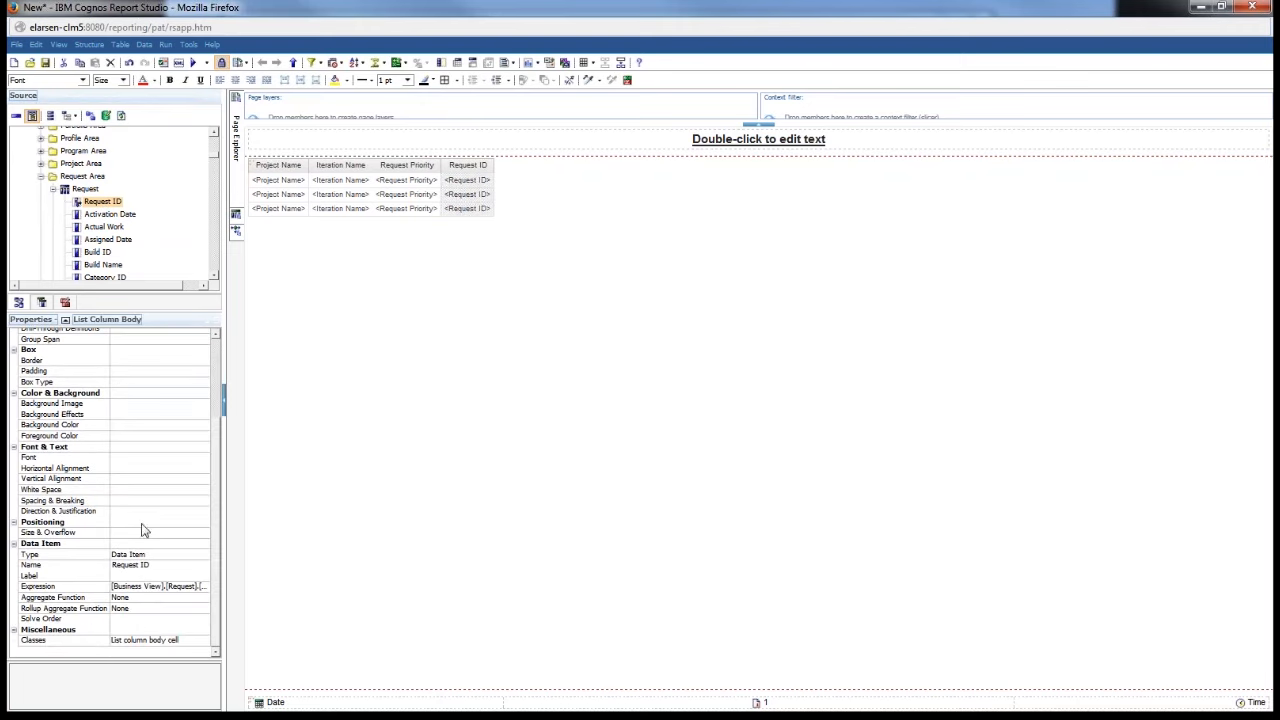
pyautogui.click(139, 599)
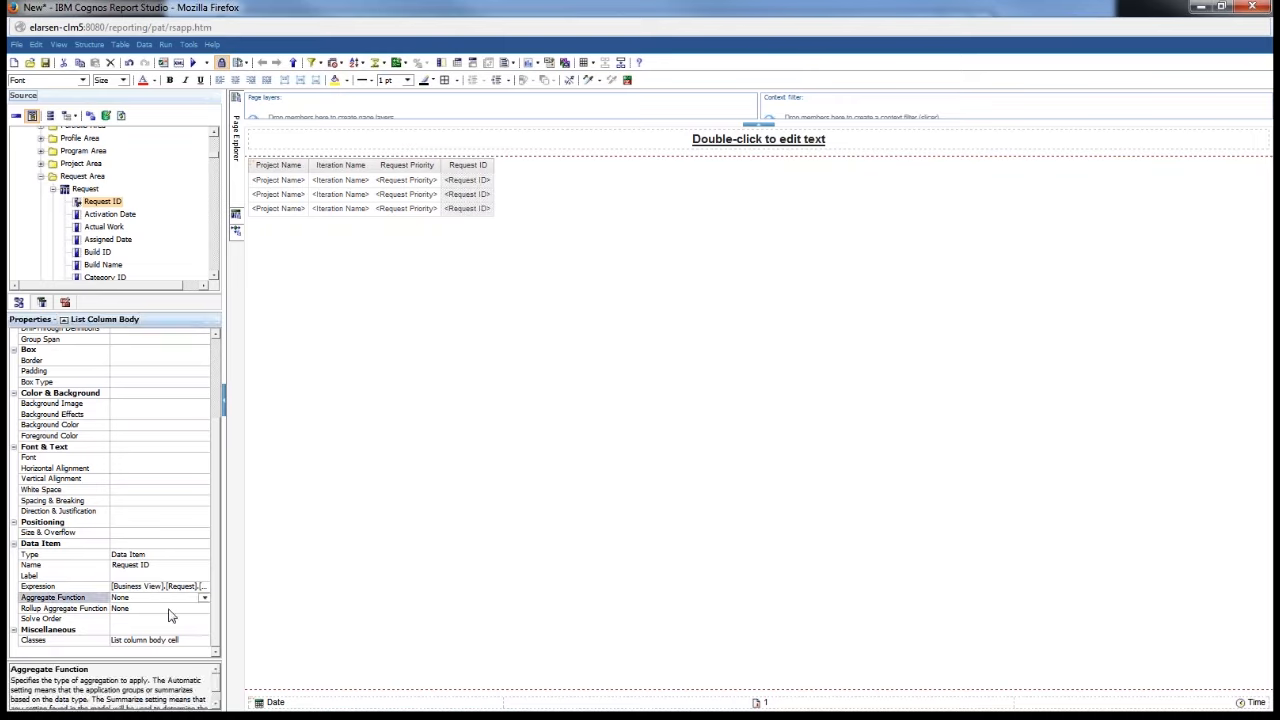
pyautogui.click(204, 598)
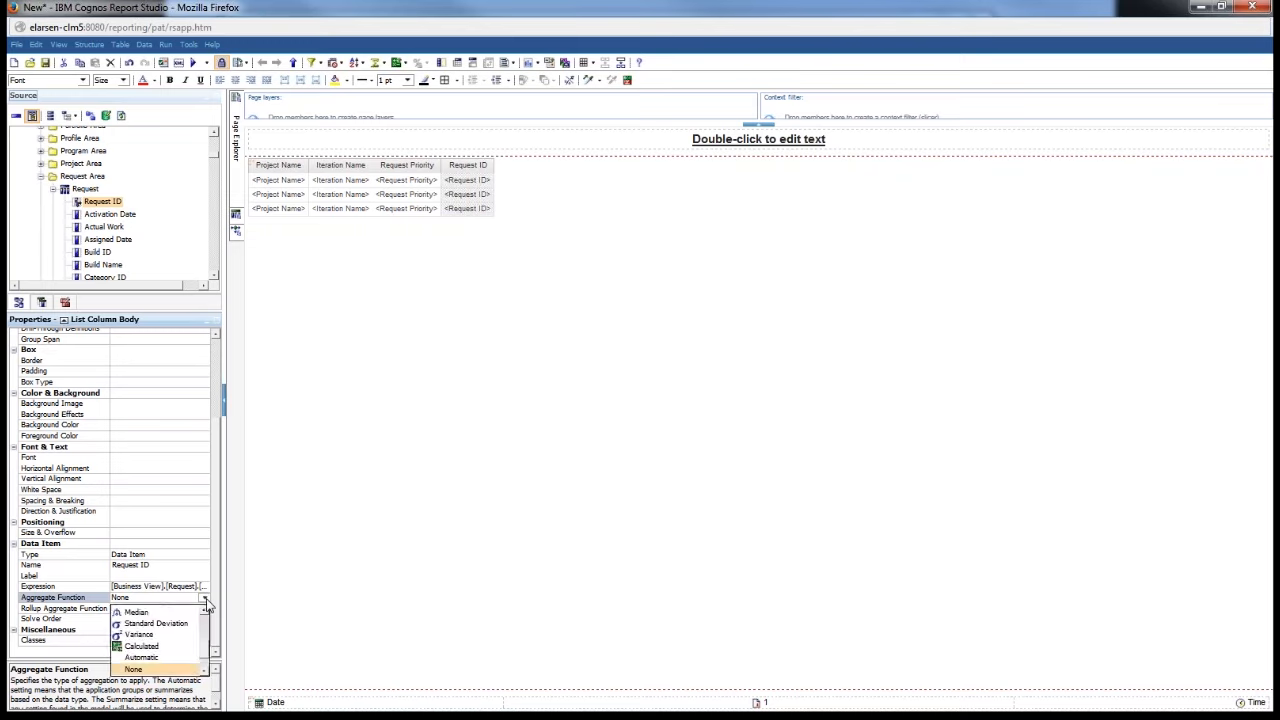
pyautogui.scroll(-2, 170, 627)
pyautogui.click(169, 622)
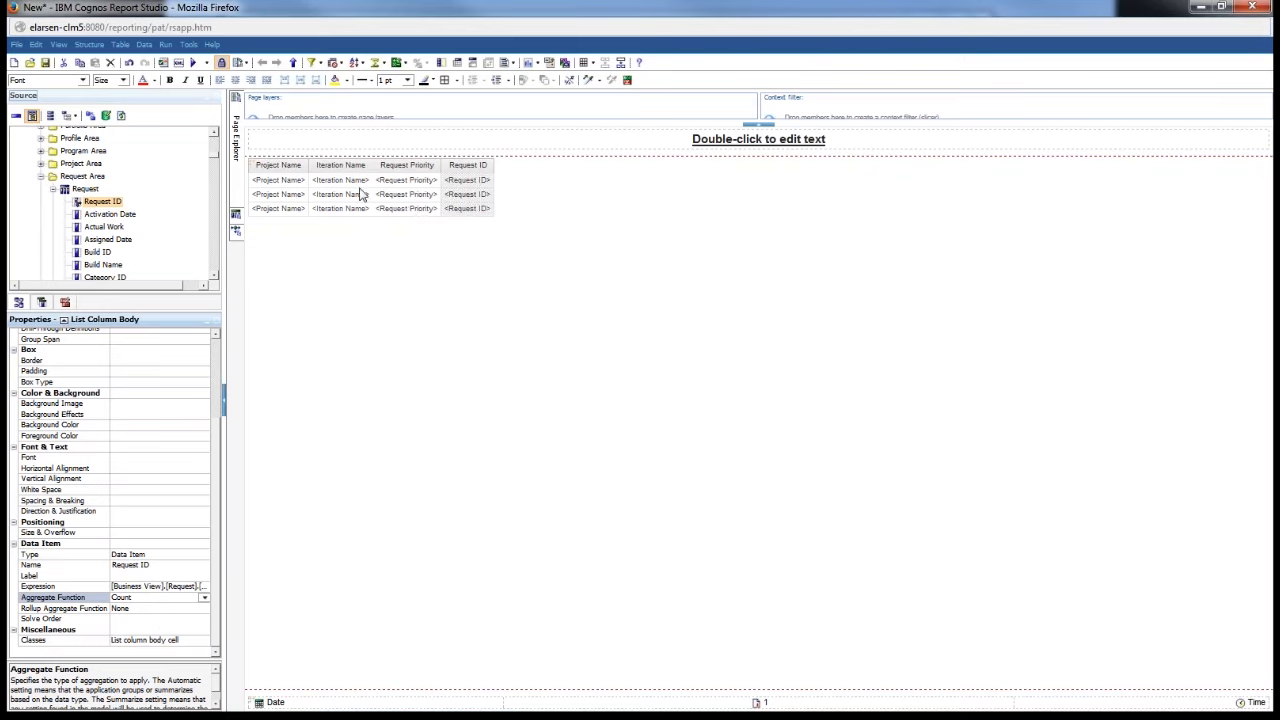
# Step: Group the list by Project Name, Iteration Name and Request Priority
pyautogui.click(281, 191)
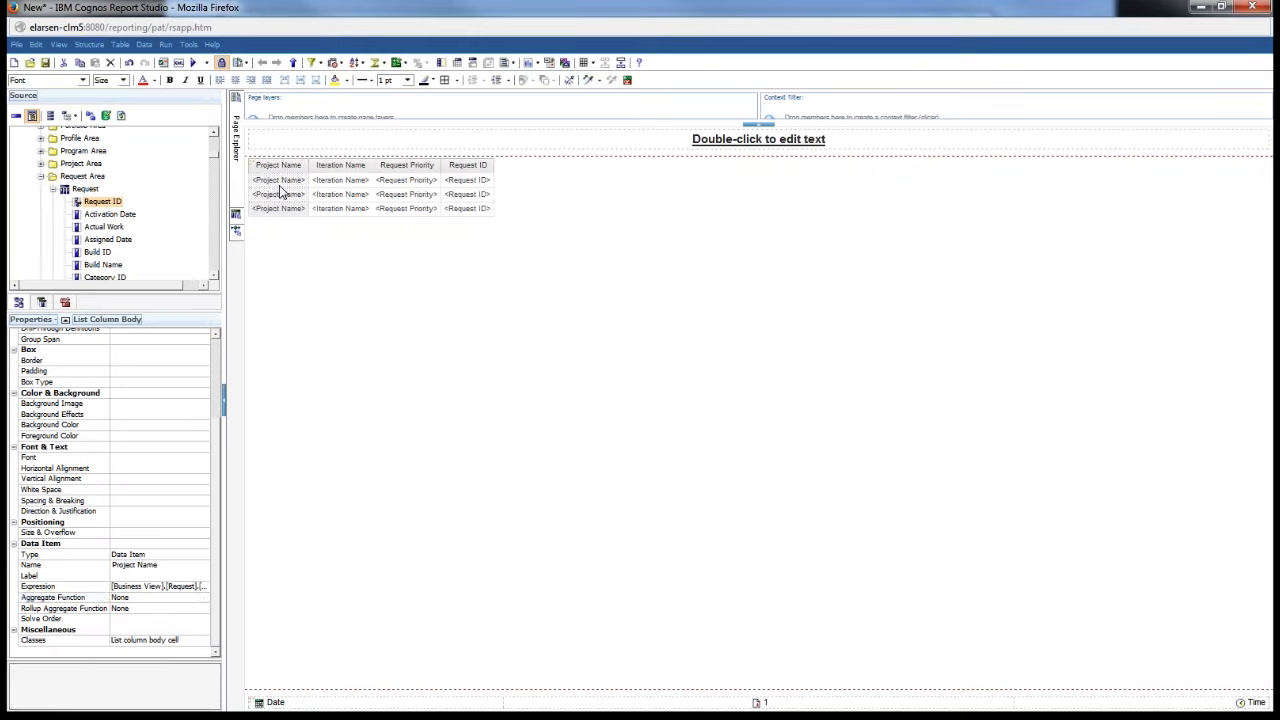
pyautogui.click(441, 62)
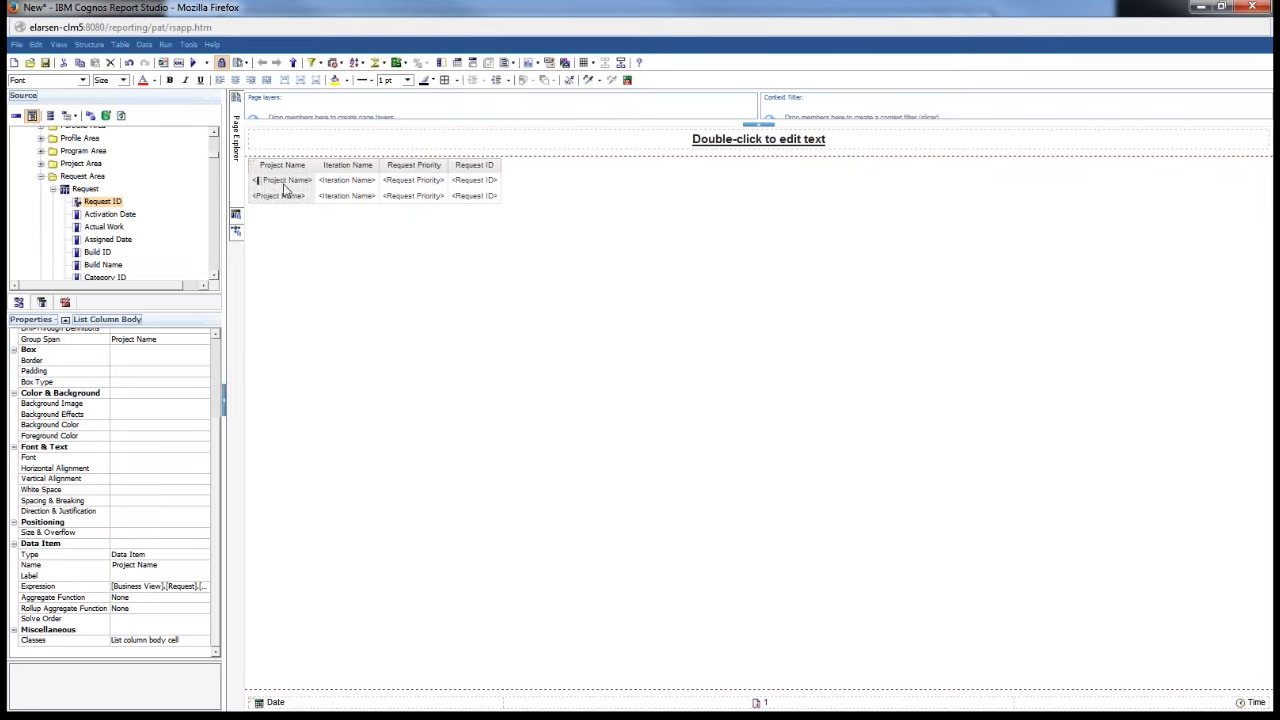
pyautogui.click(362, 188)
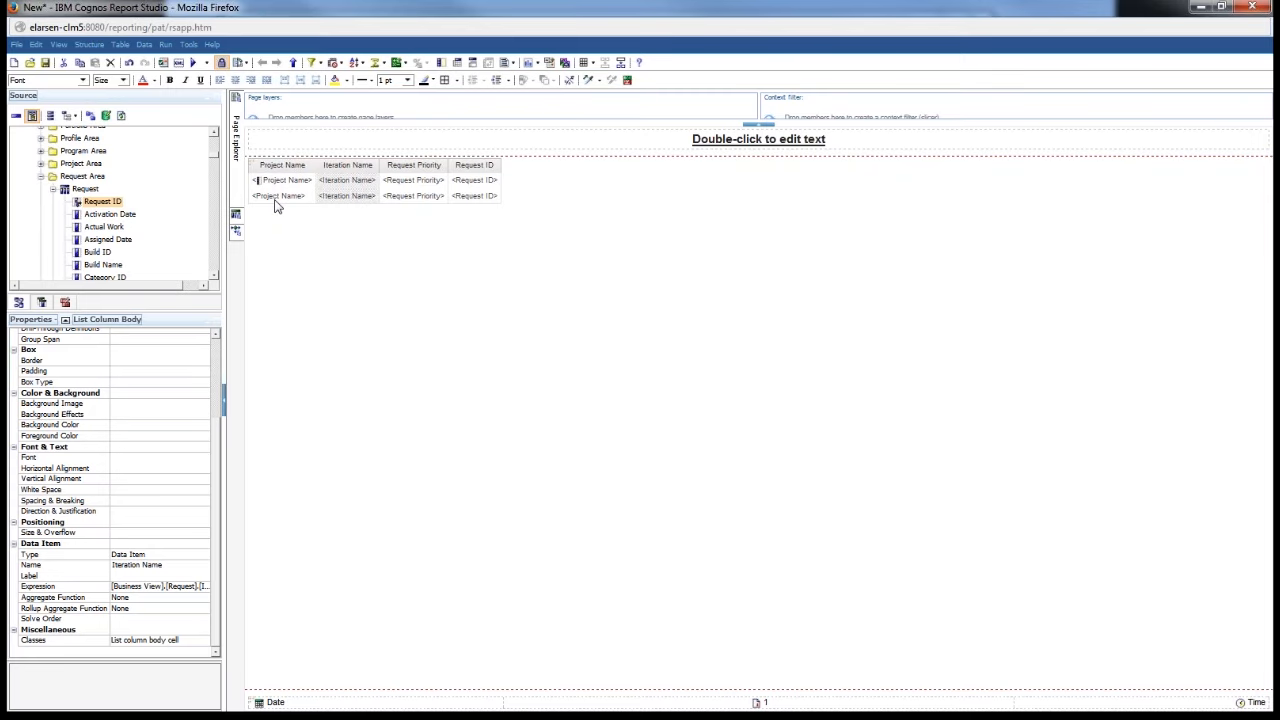
pyautogui.click(440, 64)
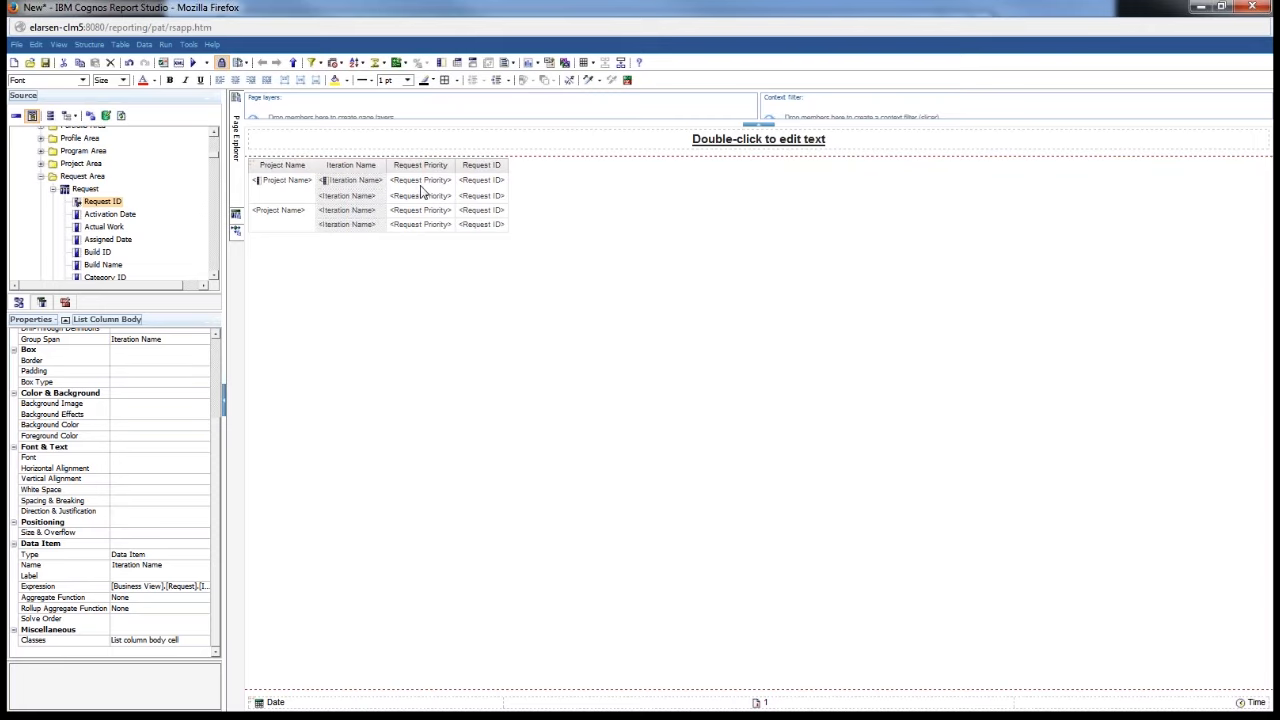
pyautogui.click(421, 193)
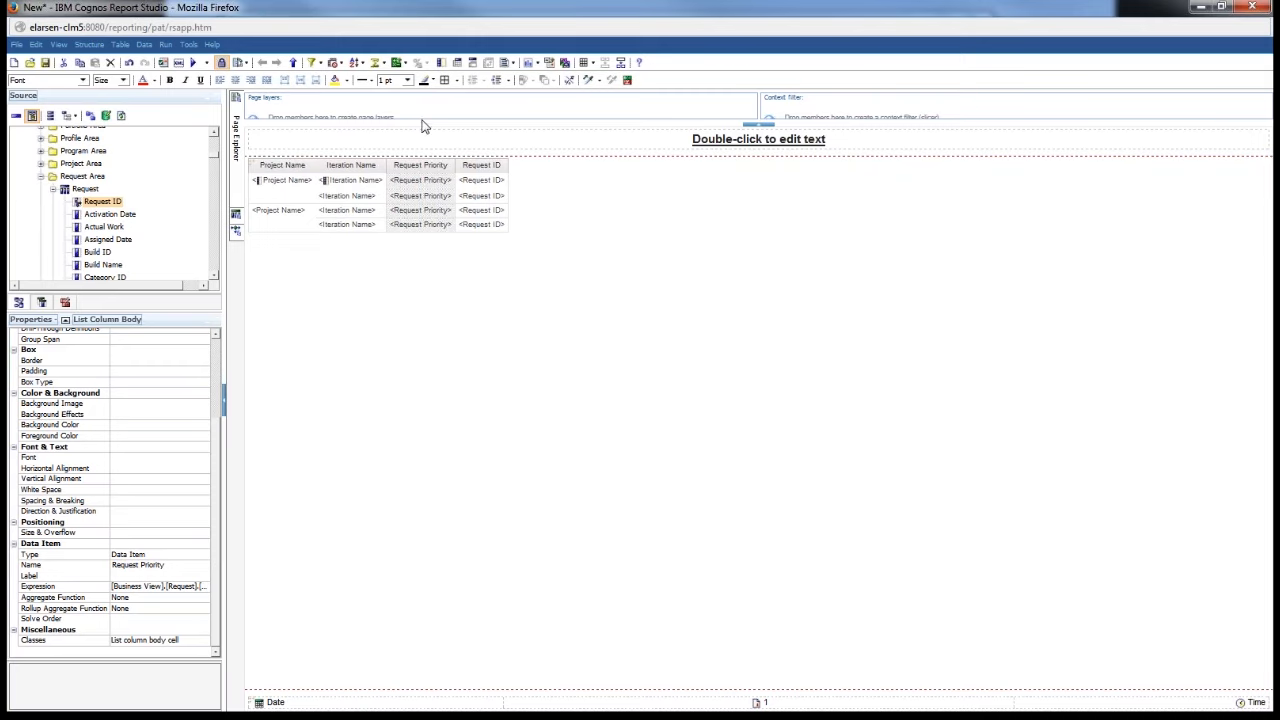
pyautogui.click(441, 63)
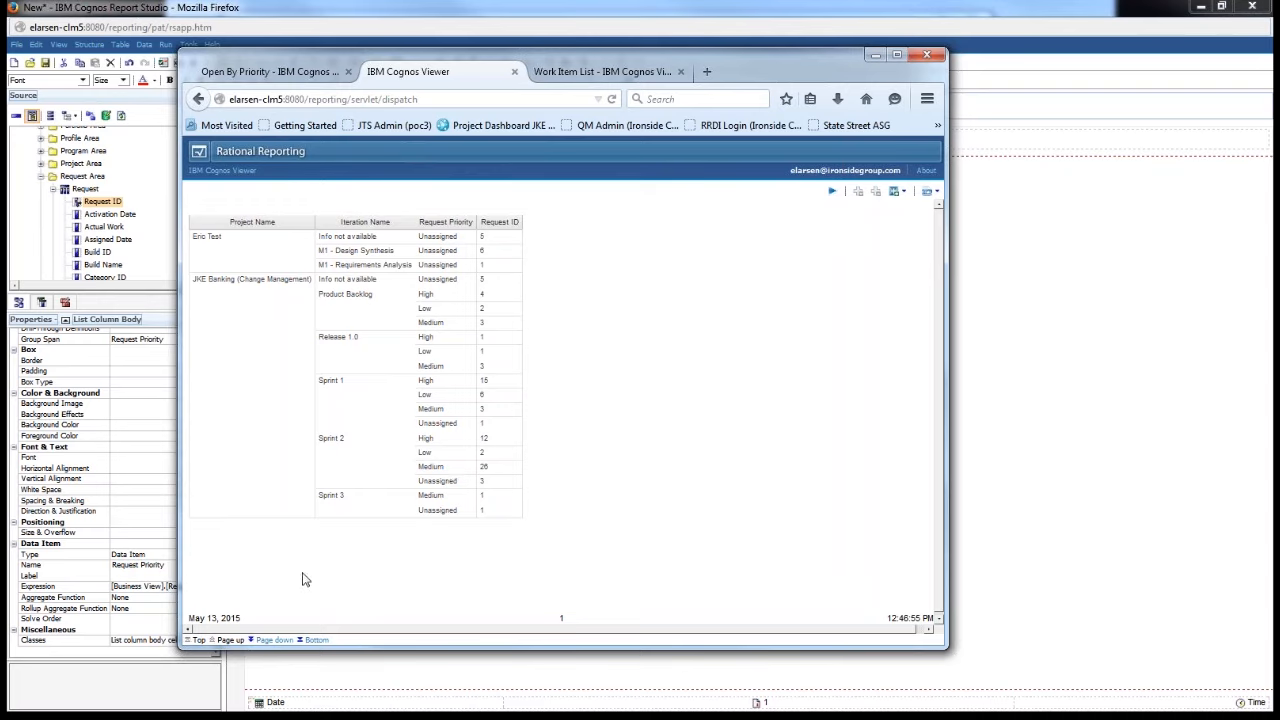
# Step: Check both pages of the new report's output, then close it and show the Work Item List report
pyautogui.click(263, 640)
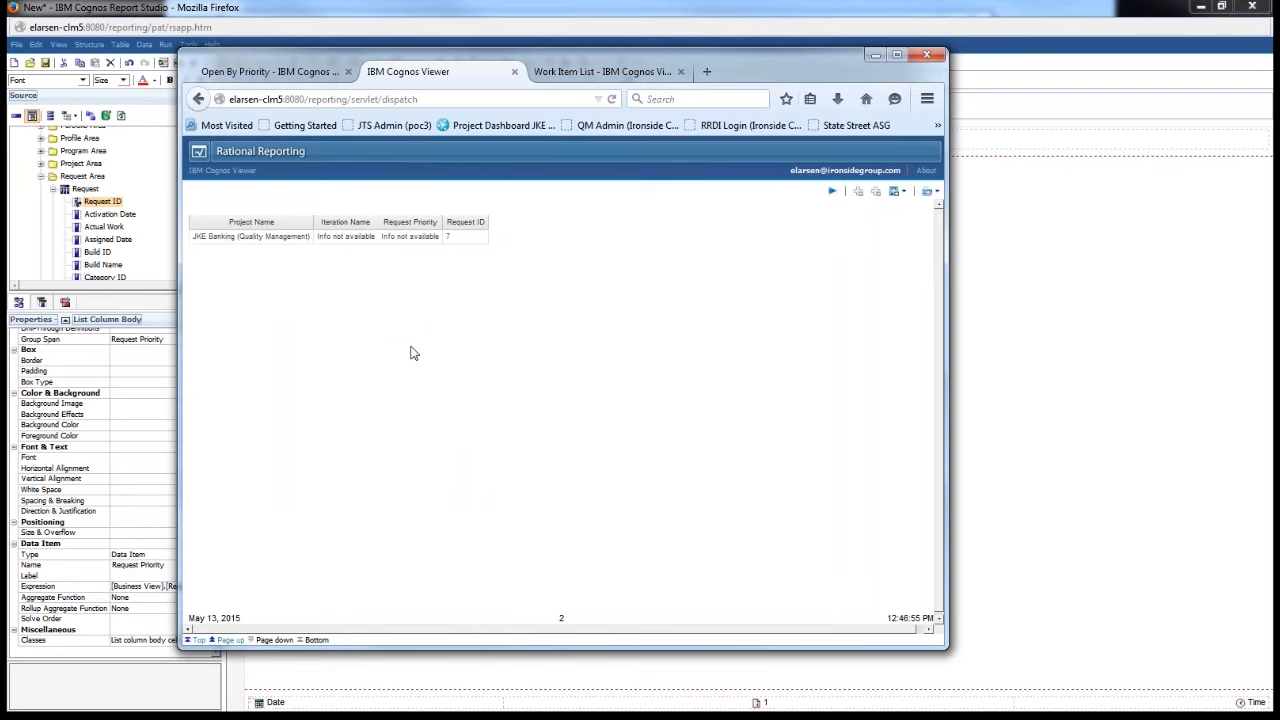
pyautogui.click(226, 644)
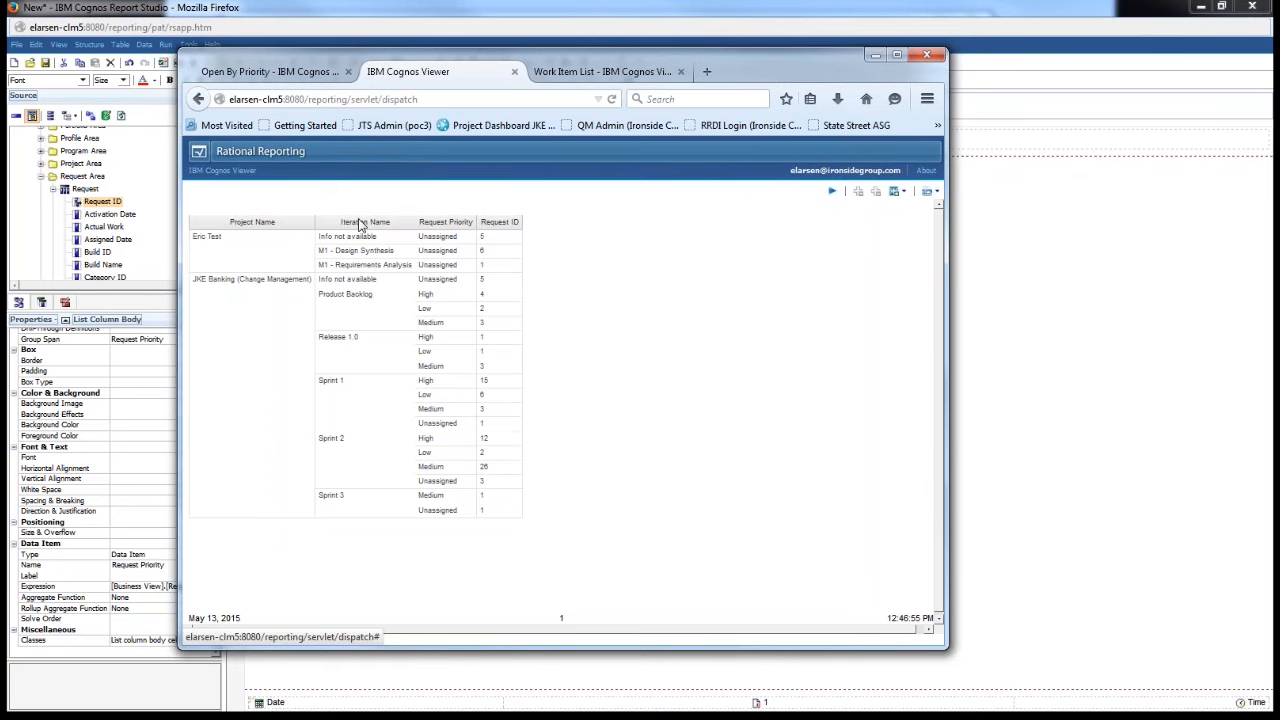
pyautogui.click(514, 73)
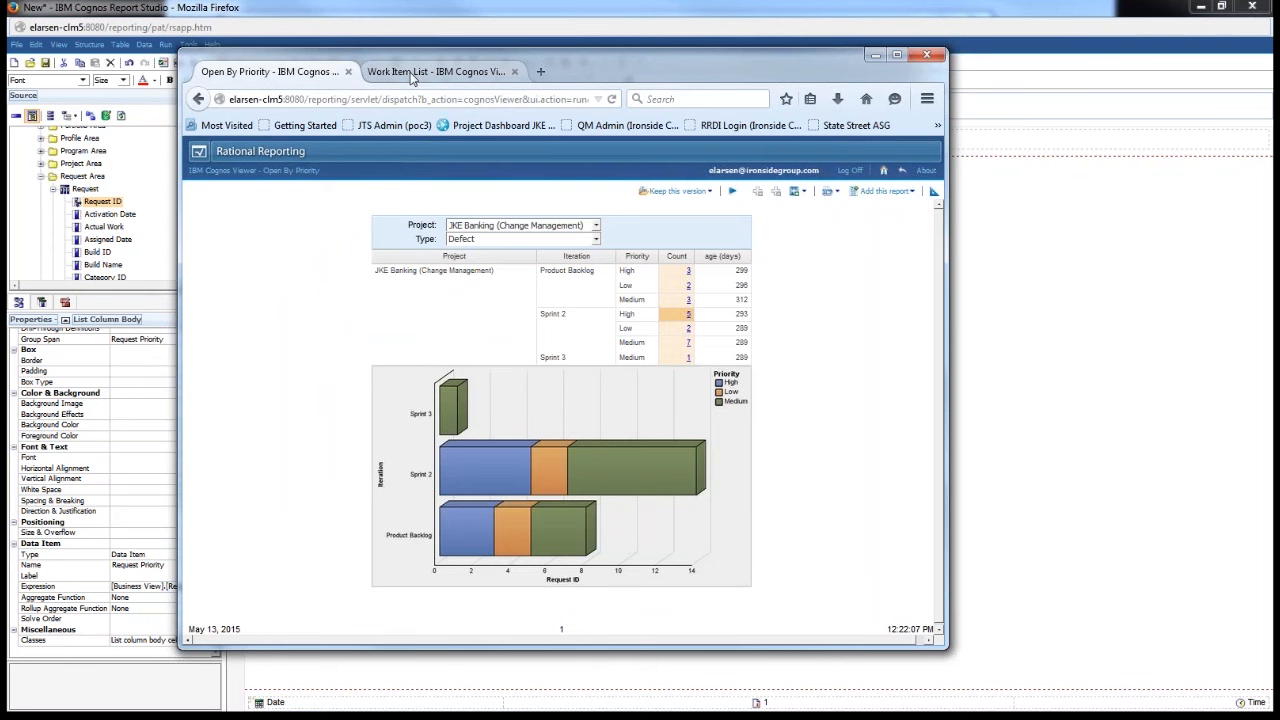
pyautogui.click(455, 75)
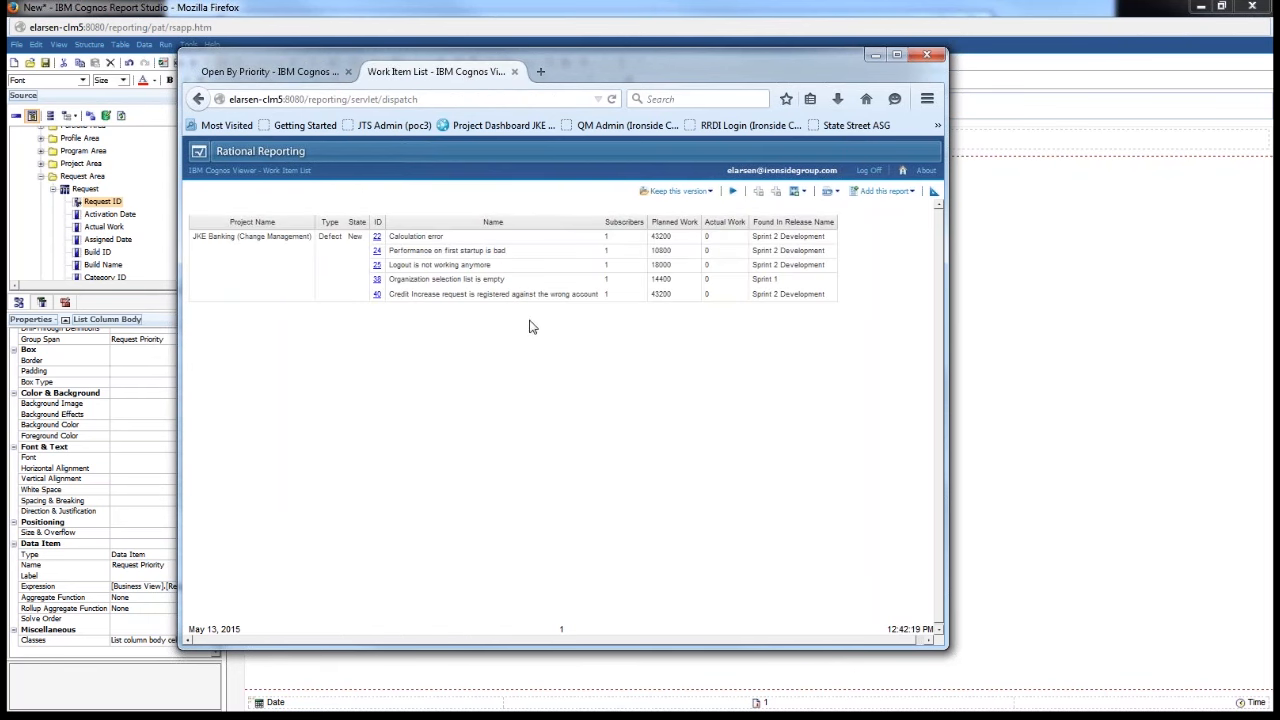
# Step: Return to the report layout and insert Request Status from Request as a column between Request Priority and Request ID
pyautogui.click(1006, 277)
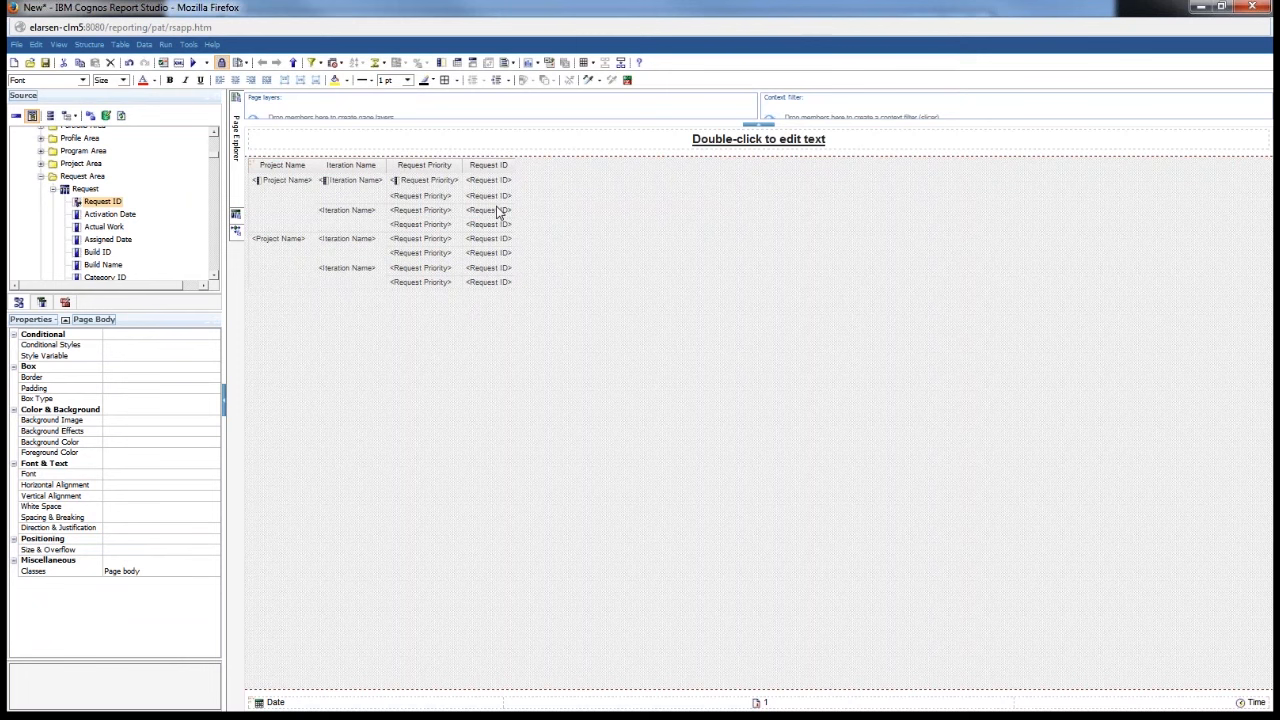
pyautogui.scroll(-1, 173, 237)
pyautogui.scroll(-3, 172, 236)
pyautogui.scroll(-6, 168, 234)
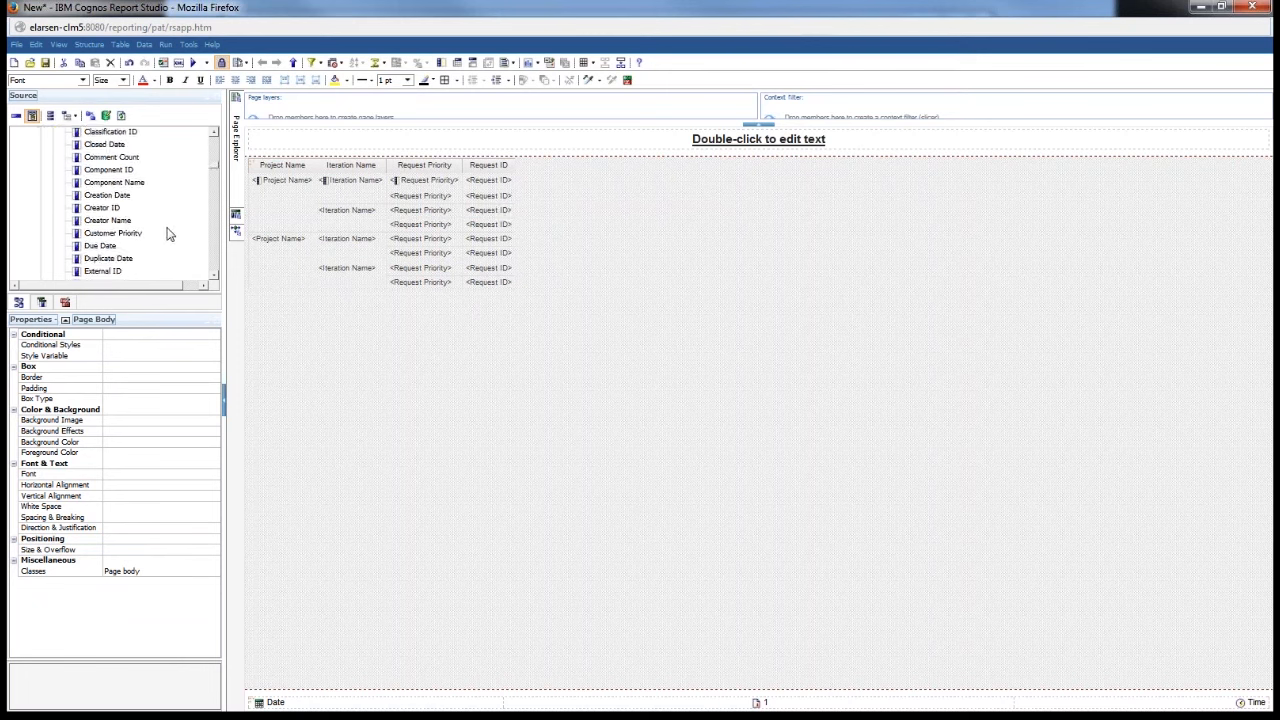
pyautogui.scroll(-2, 168, 234)
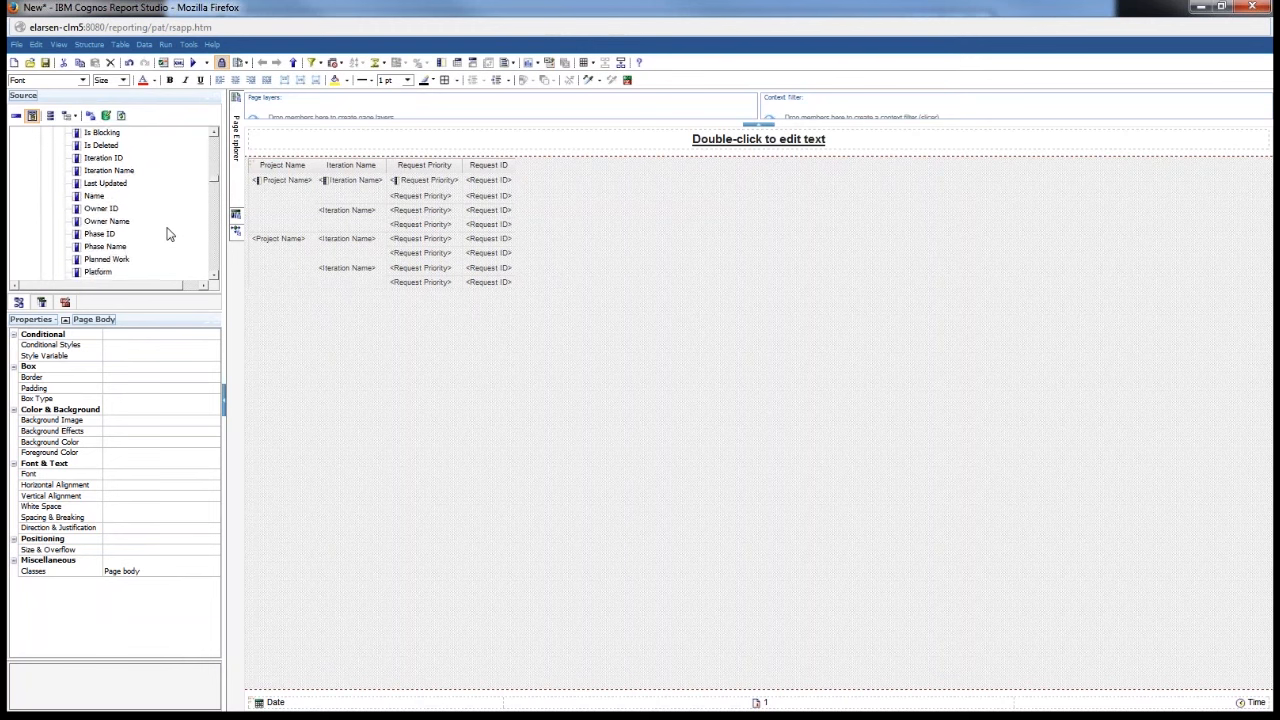
pyautogui.scroll(-2, 166, 234)
pyautogui.scroll(-5, 177, 200)
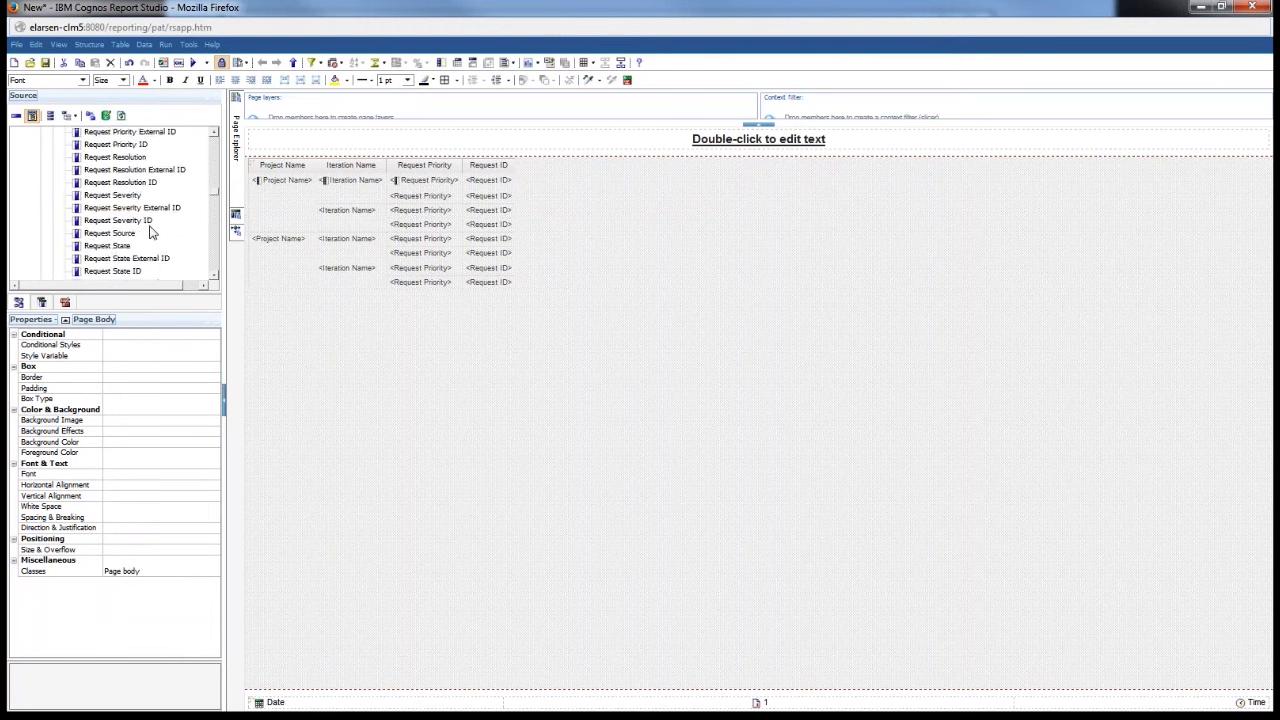
pyautogui.scroll(-2, 146, 253)
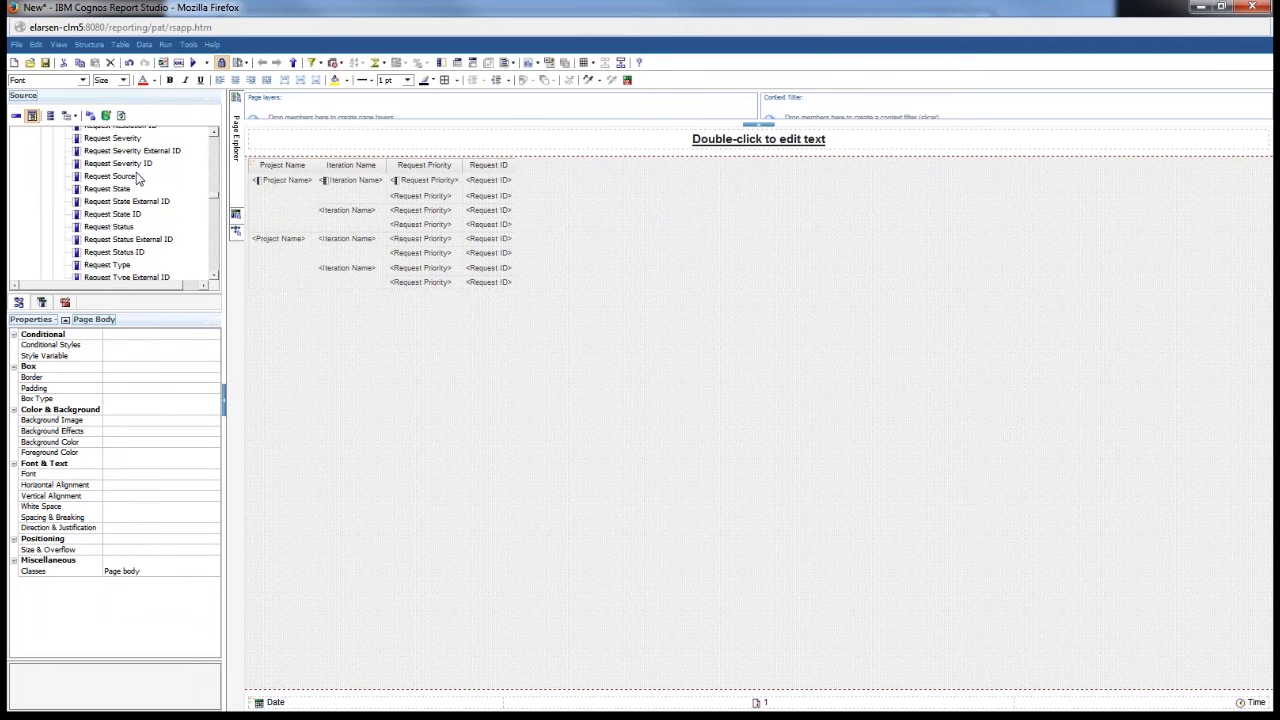
pyautogui.moveTo(112, 234); pyautogui.dragTo(462, 204)
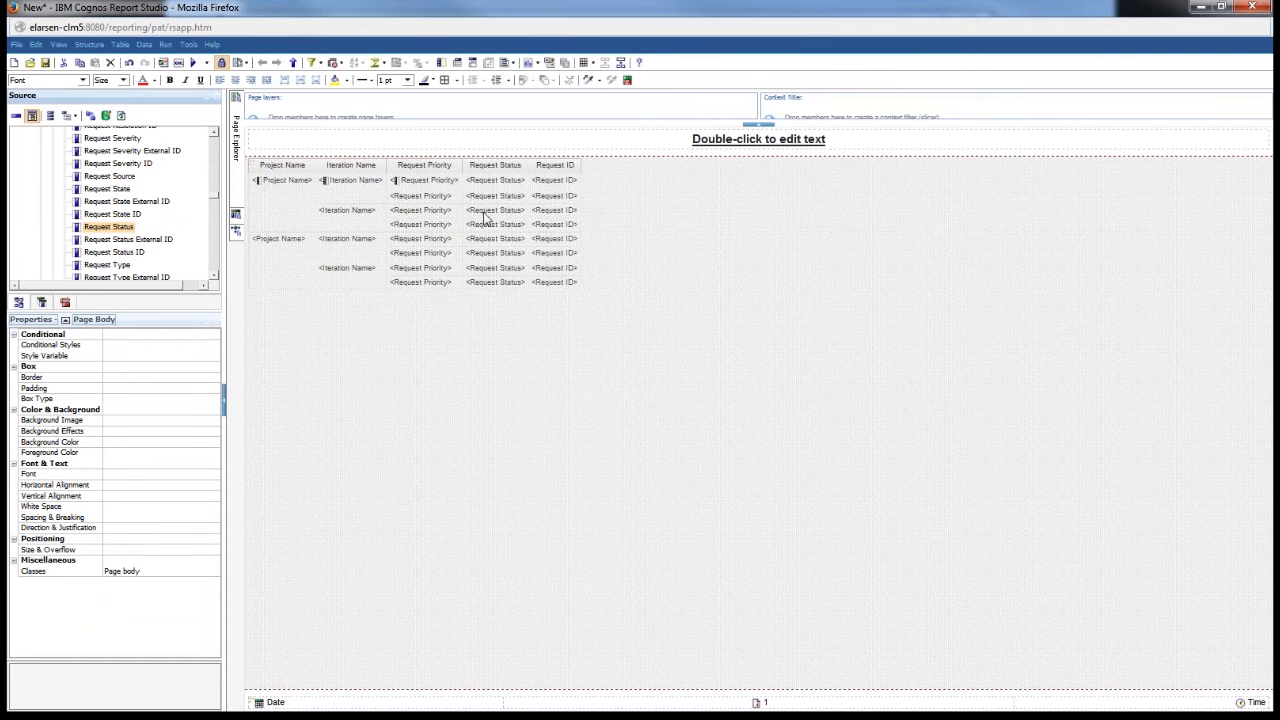
# Step: Create a custom filter on the Request Status column that shows only the value Open
pyautogui.click(505, 208)
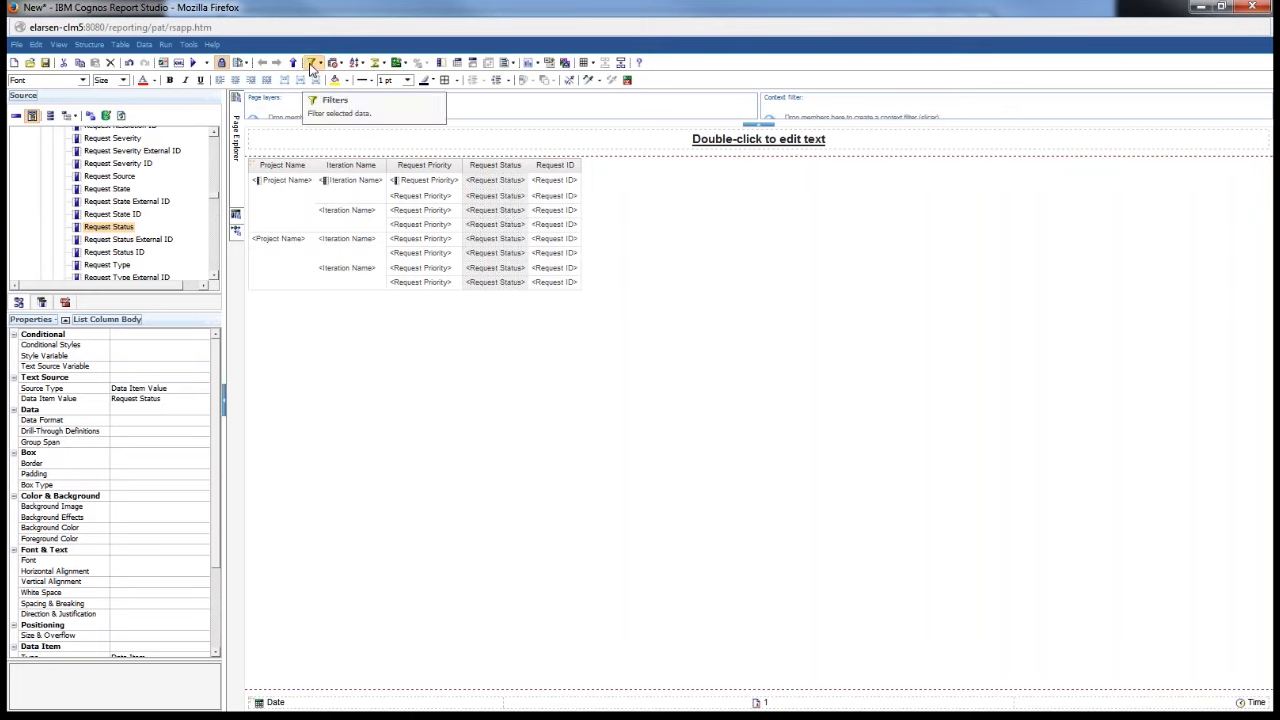
pyautogui.click(312, 65)
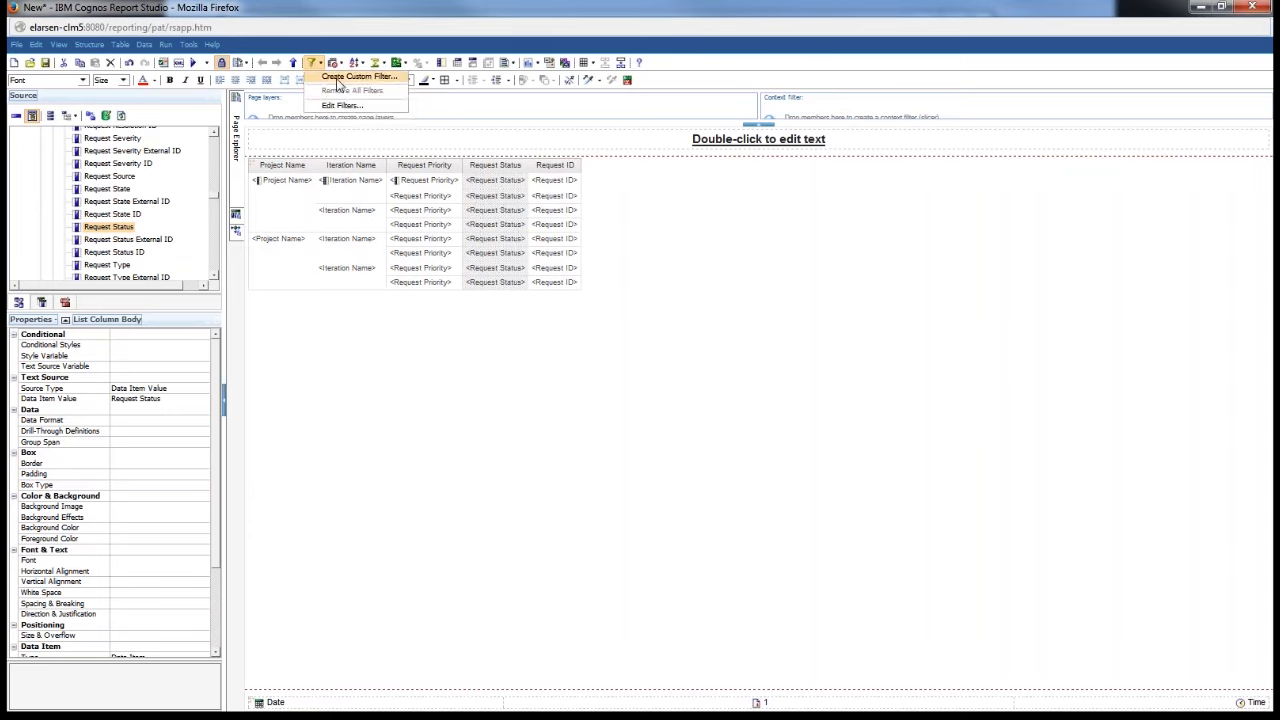
pyautogui.click(338, 80)
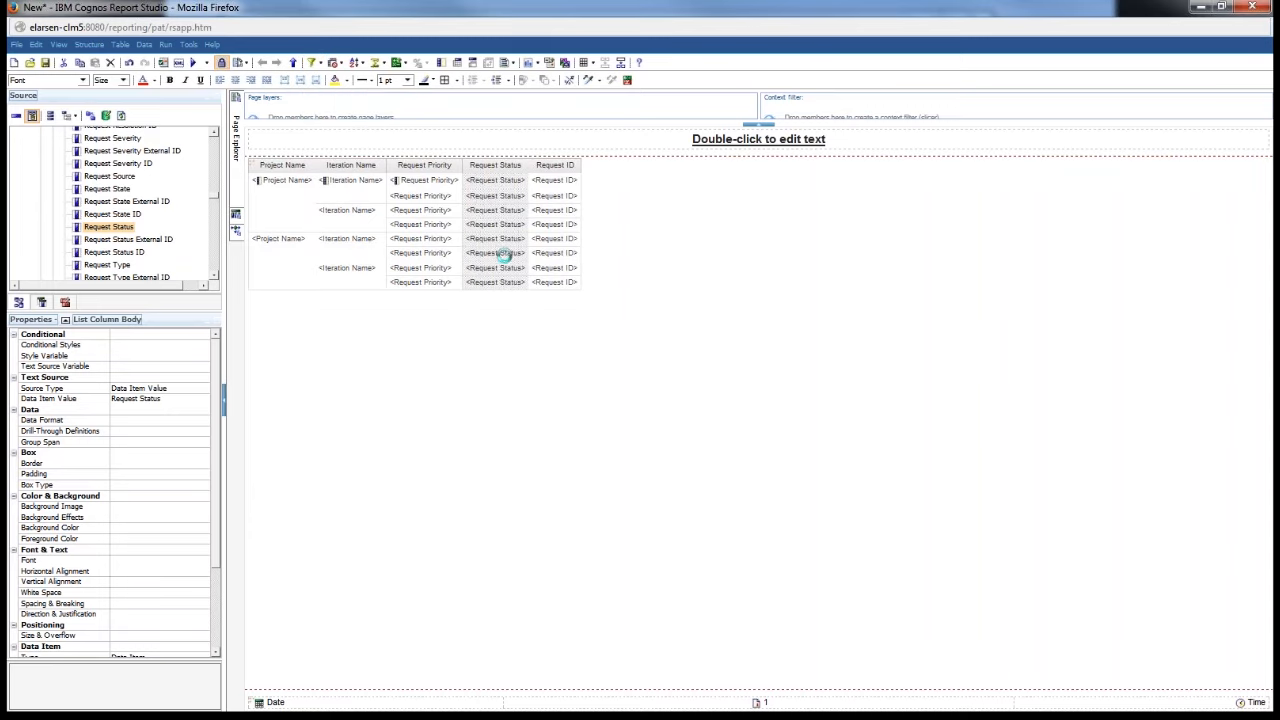
pyautogui.click(515, 360)
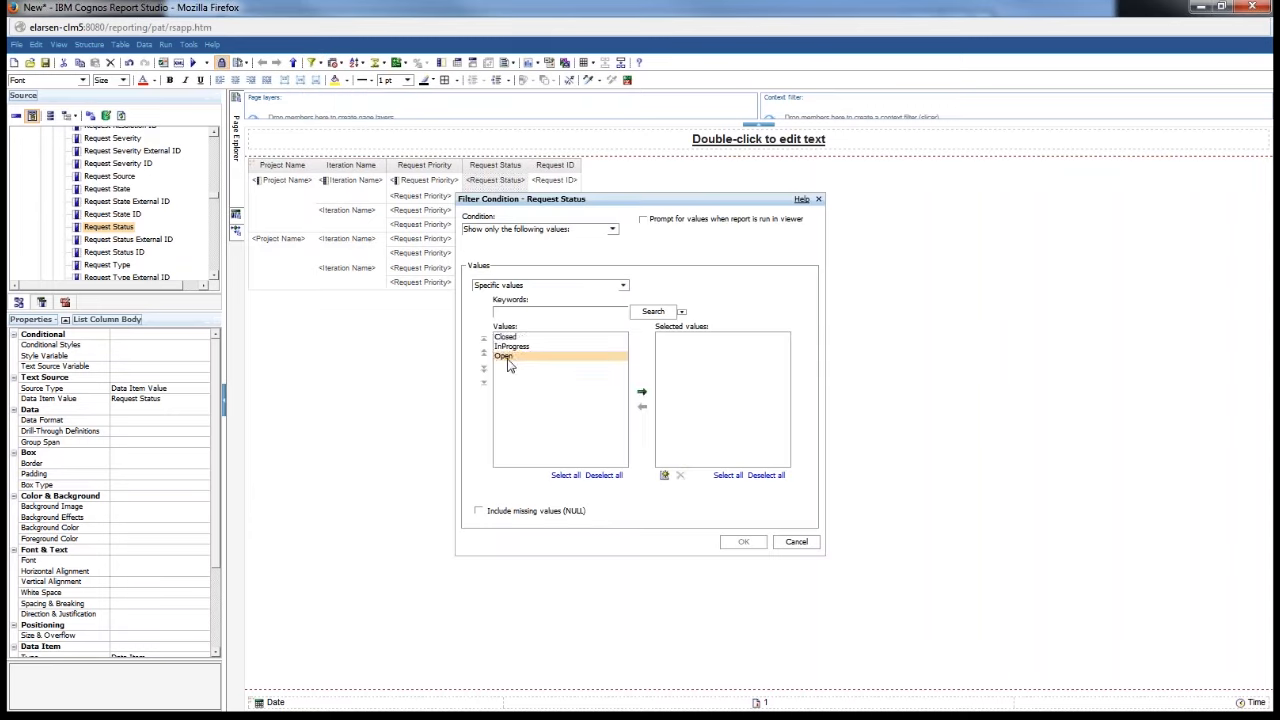
pyautogui.click(642, 393)
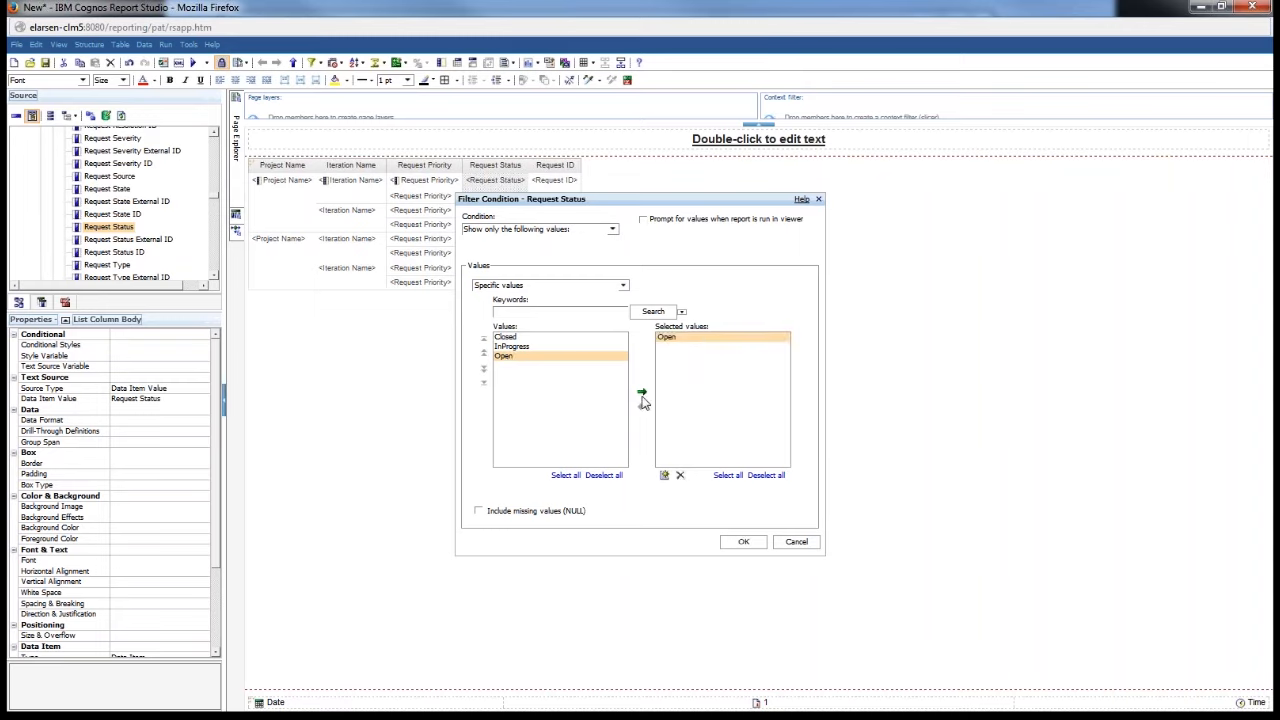
pyautogui.keyDown('ctrl'); pyautogui.click(549, 338); pyautogui.keyUp('ctrl')
pyautogui.click(741, 543)
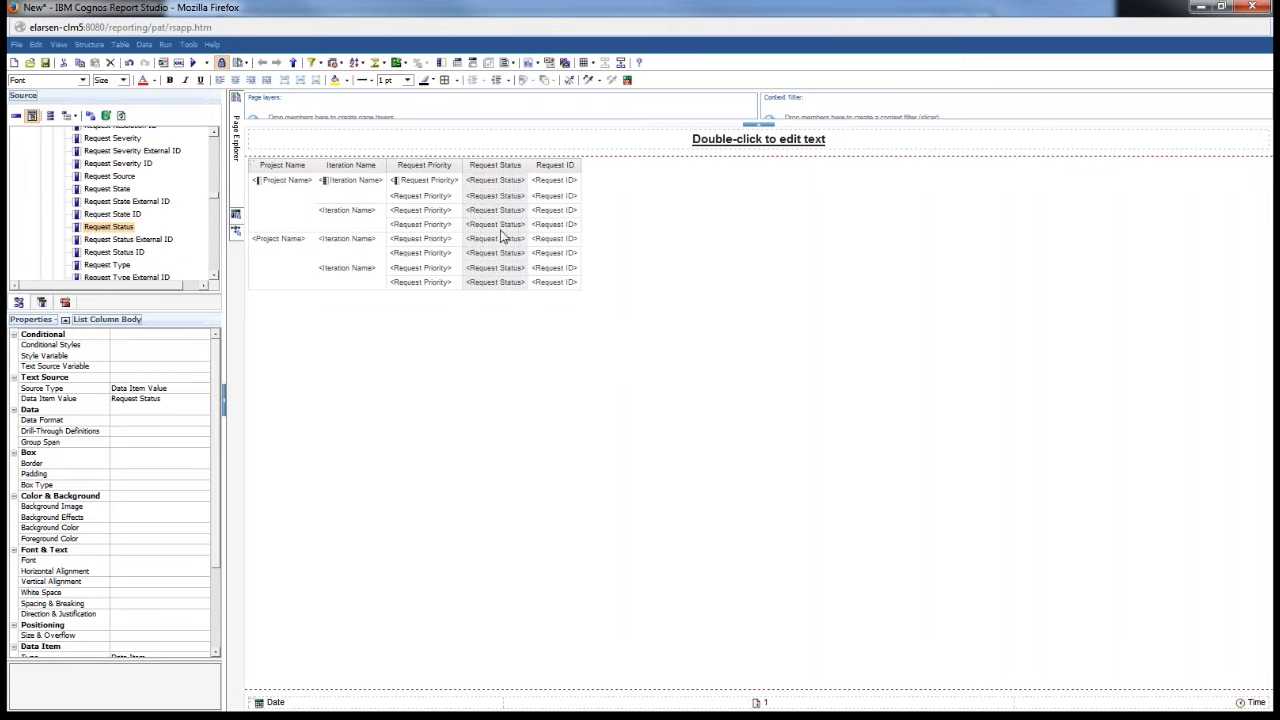
# Step: Run the report to check the filtered output, then close it and return to the report layout
pyautogui.click(196, 64)
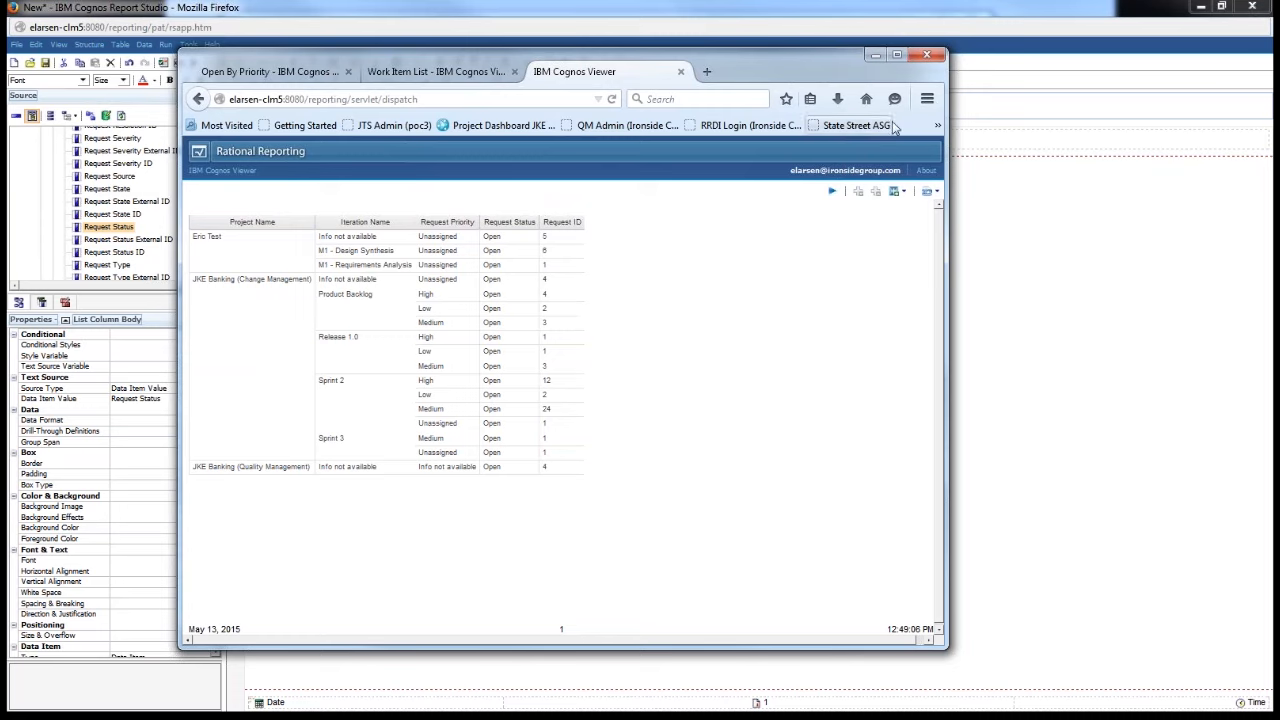
pyautogui.click(680, 72)
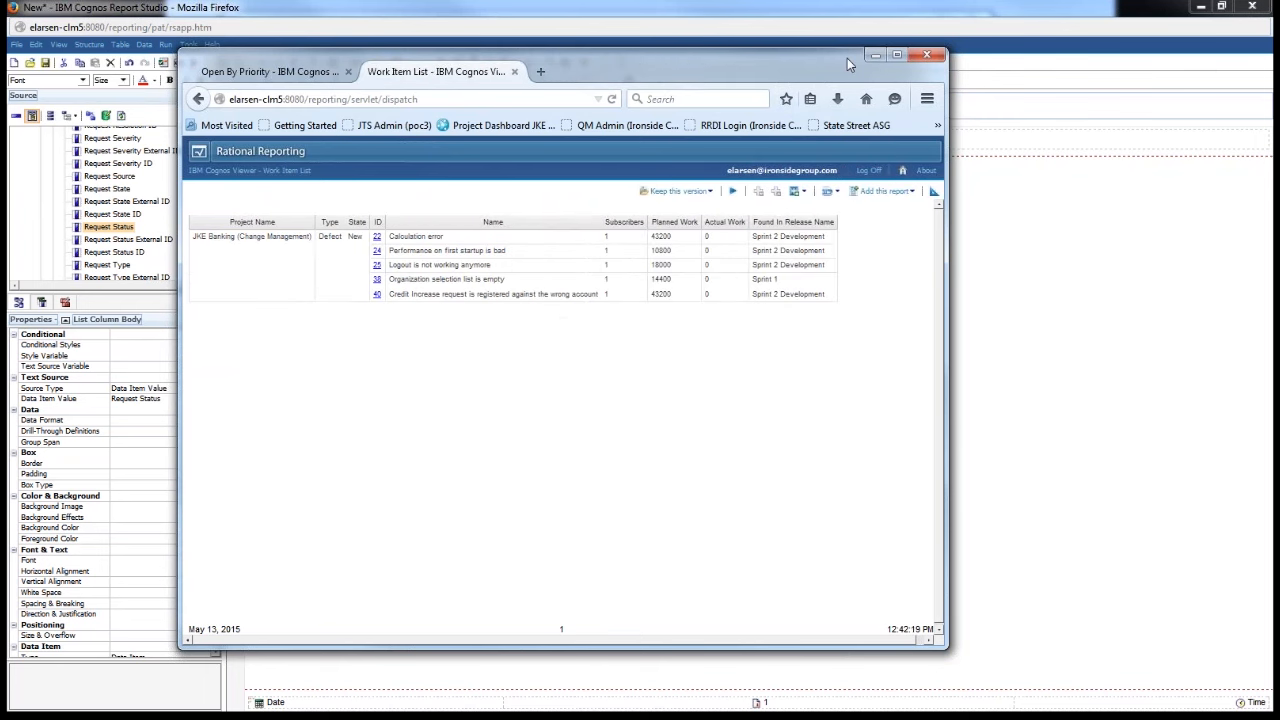
pyautogui.click(1071, 191)
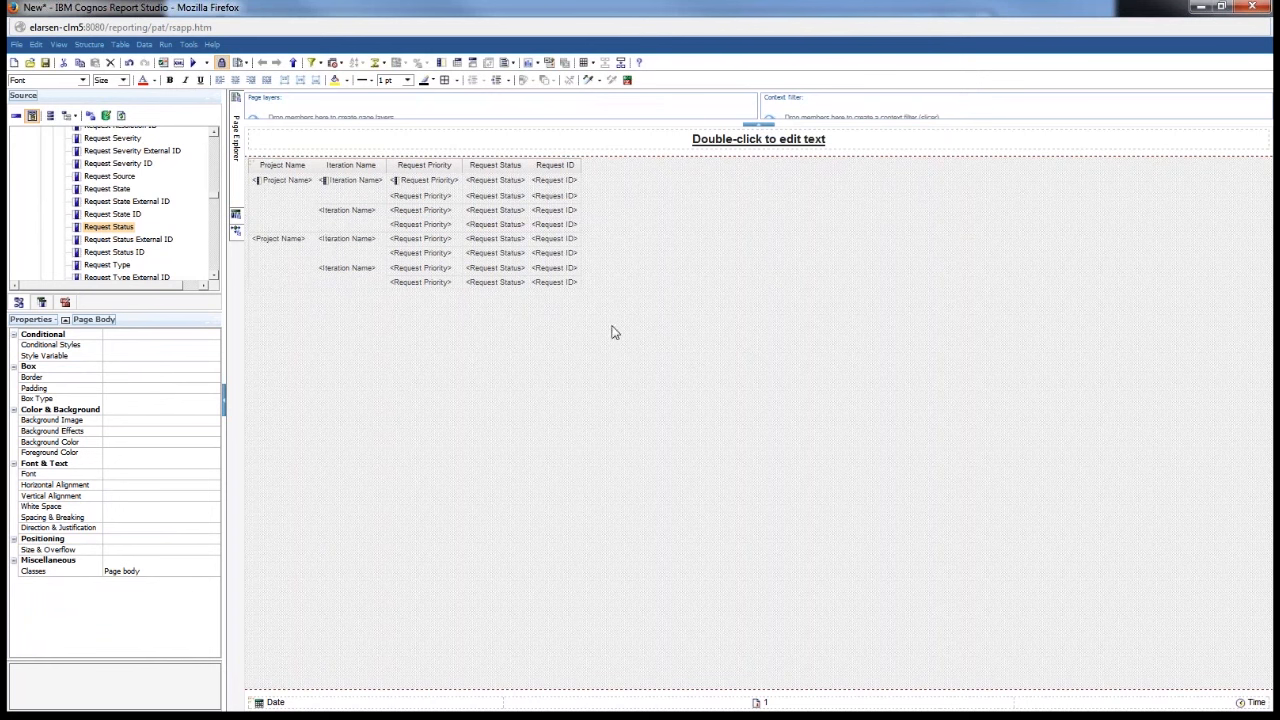
# Step: Insert a block into the page body directly above the list
pyautogui.click(64, 302)
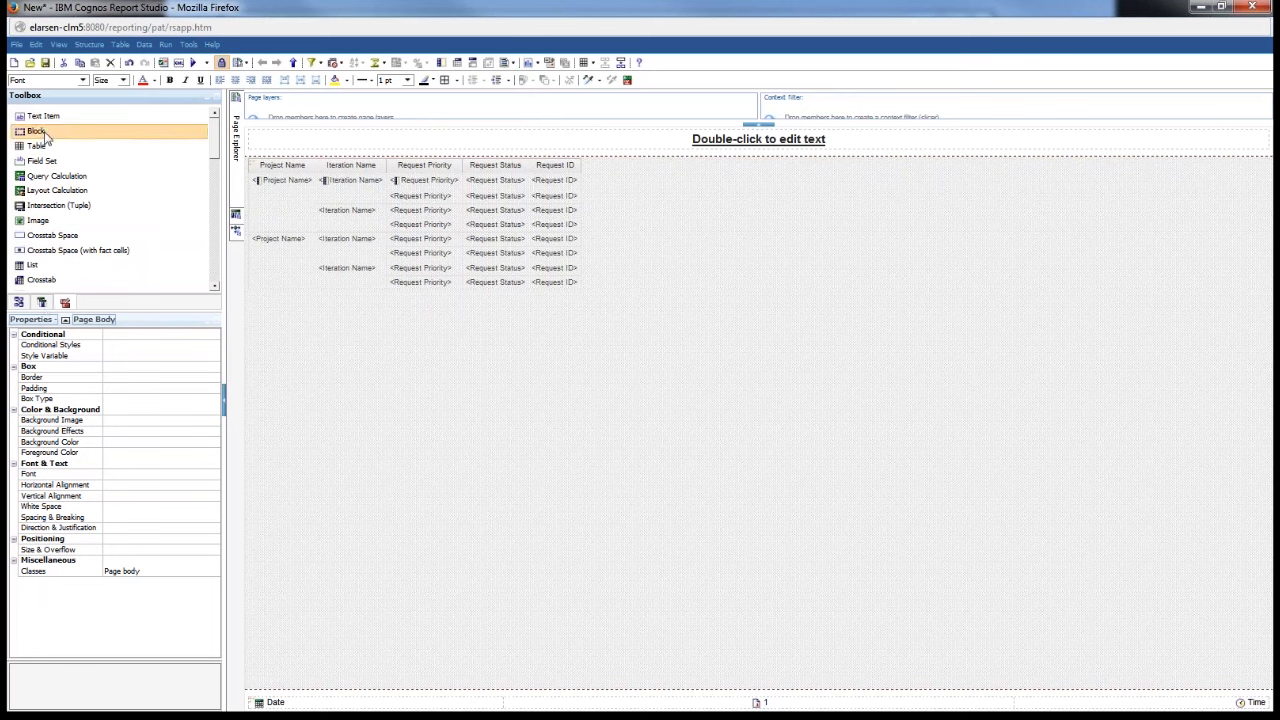
pyautogui.moveTo(45, 137); pyautogui.dragTo(250, 192)
pyautogui.click(303, 163)
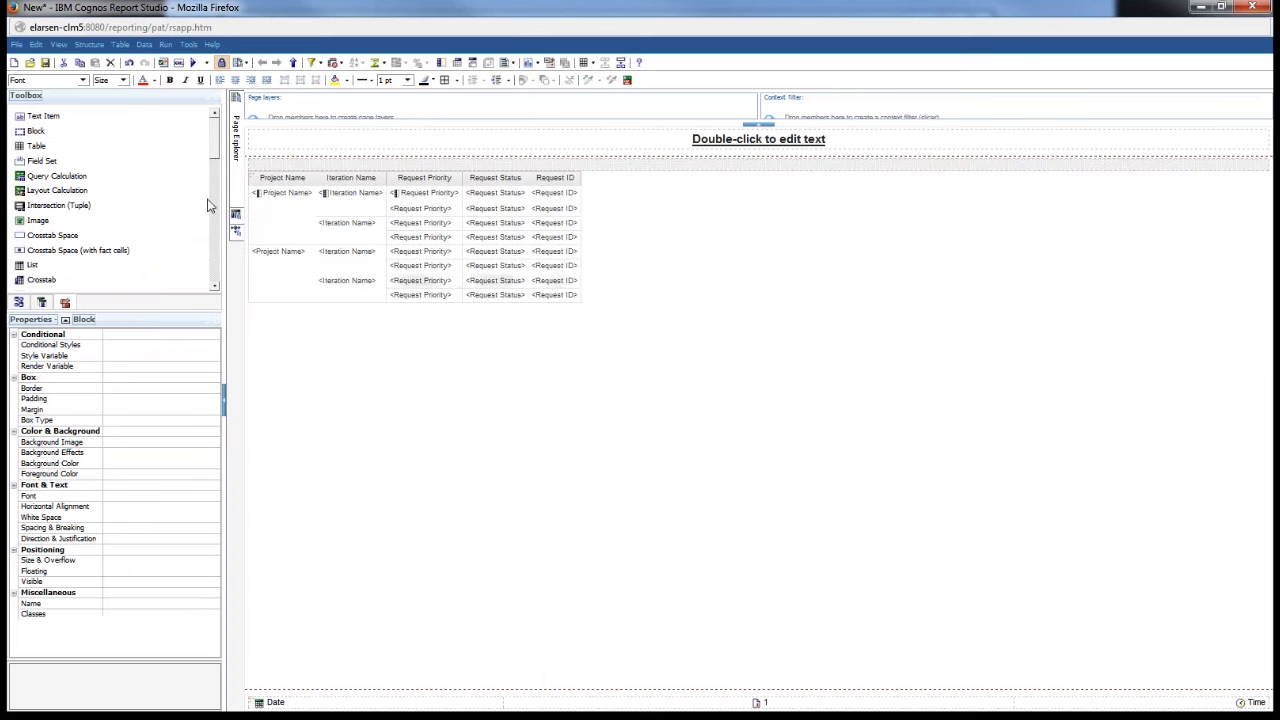
# Step: Place a value prompt in the block above the list and create a new parameter named pProject for it
pyautogui.scroll(-7, 148, 209)
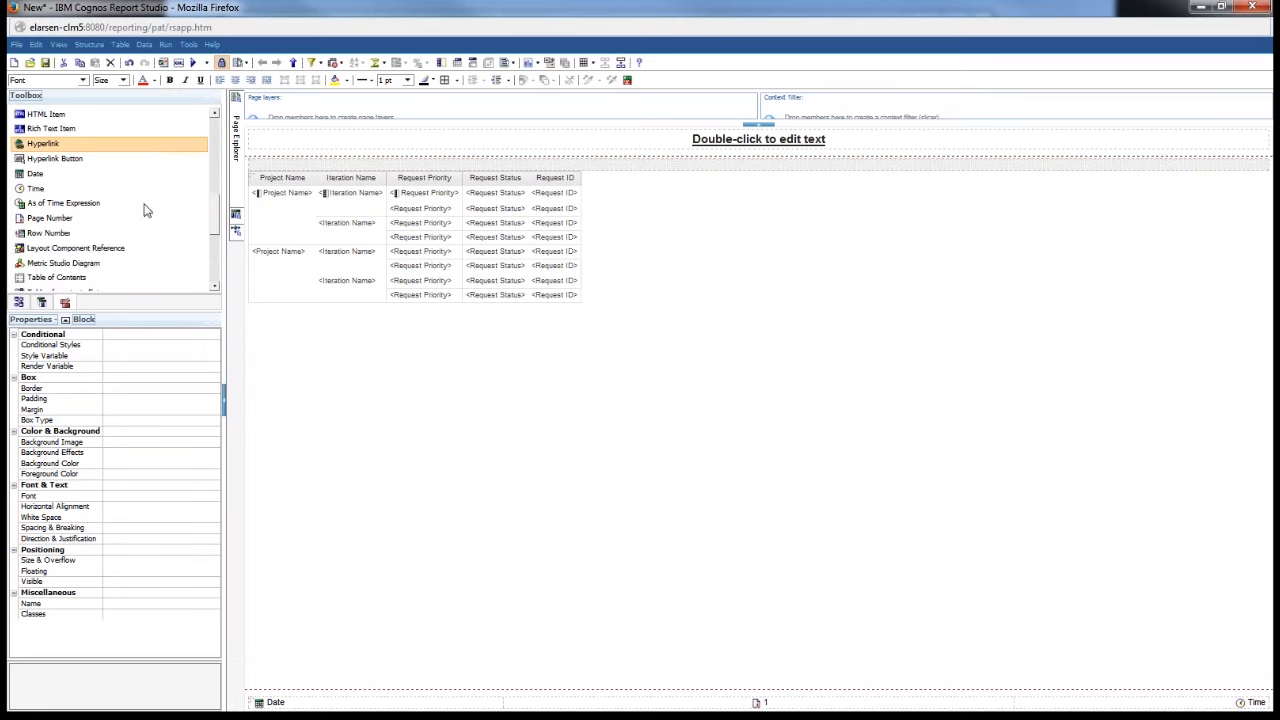
pyautogui.scroll(-4, 98, 212)
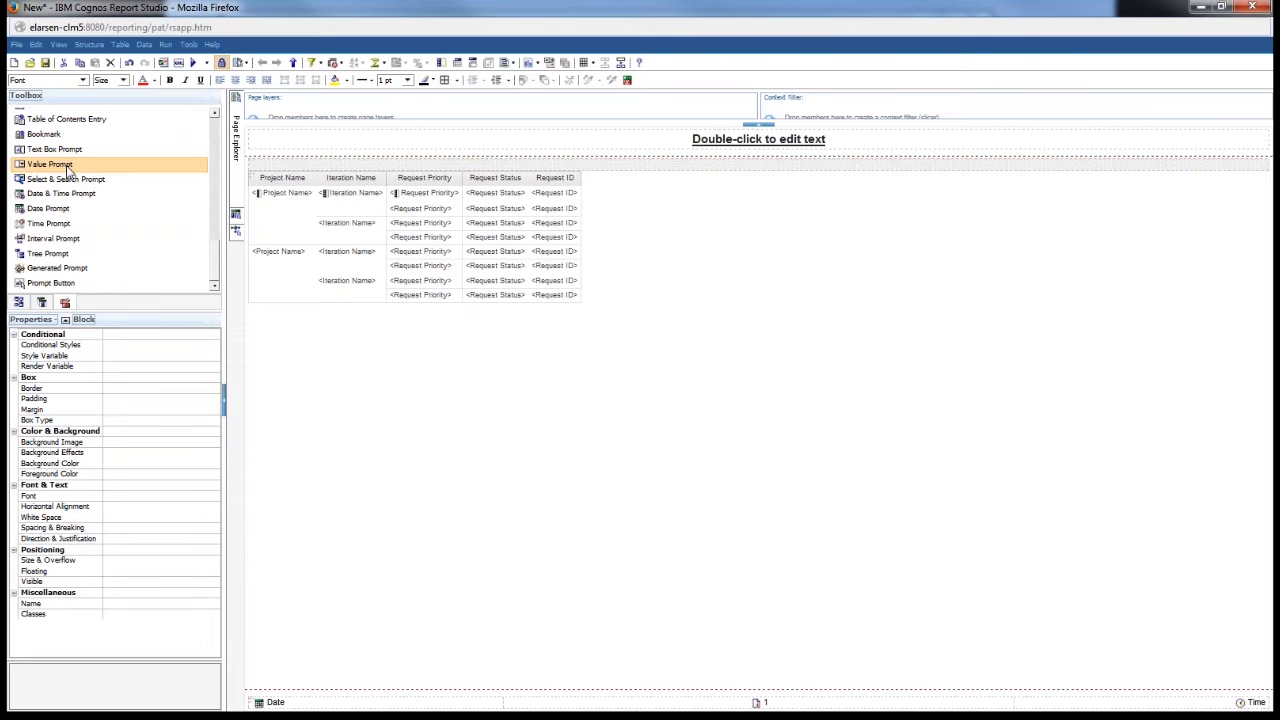
pyautogui.moveTo(68, 170); pyautogui.dragTo(264, 172)
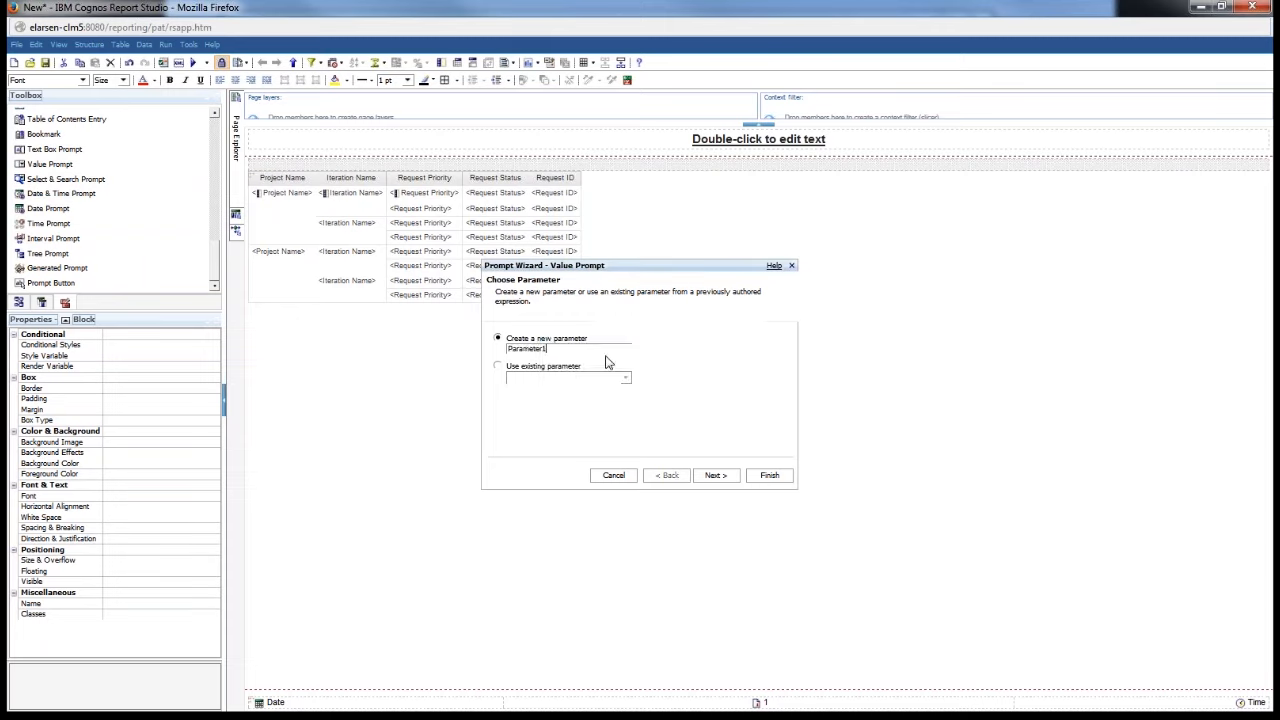
pyautogui.doubleClick(605, 353)
pyautogui.write('pProject')
pyautogui.click(715, 475)
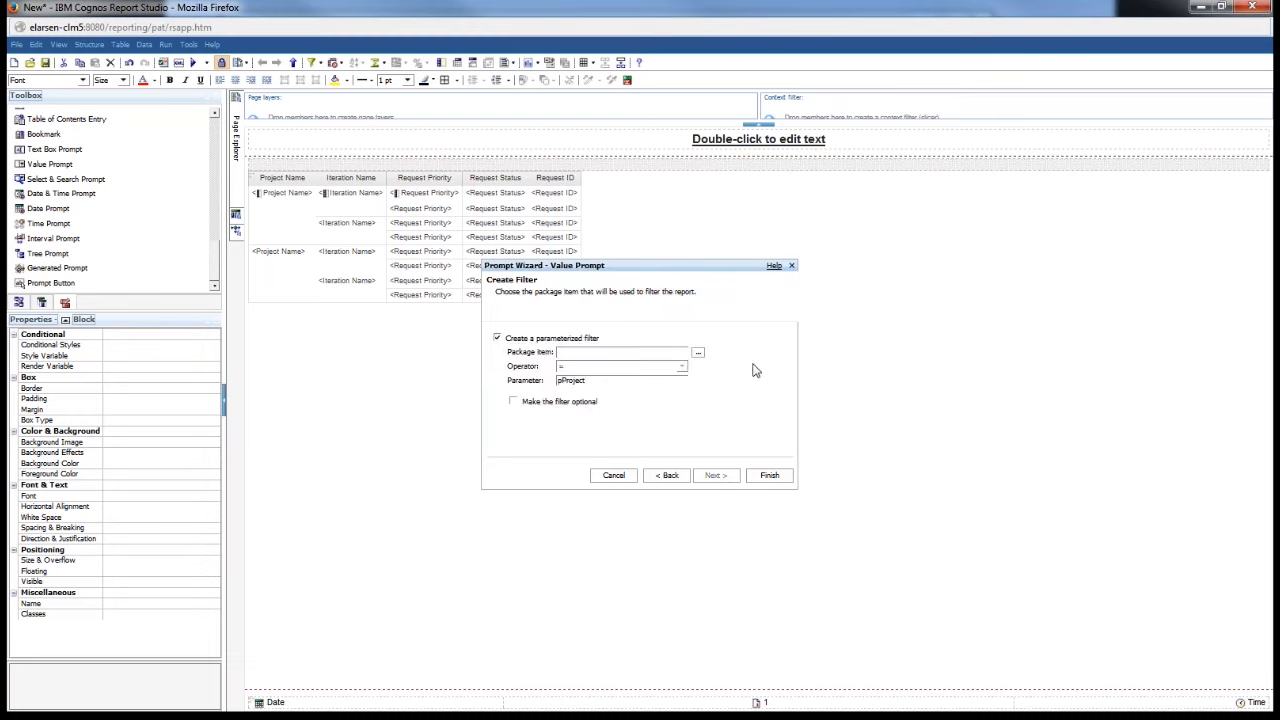
# Step: Finish the prompt with an optional parameterized filter on Project Name from Request in the Operational Data Store's Request Area, using the = operator
pyautogui.click(697, 353)
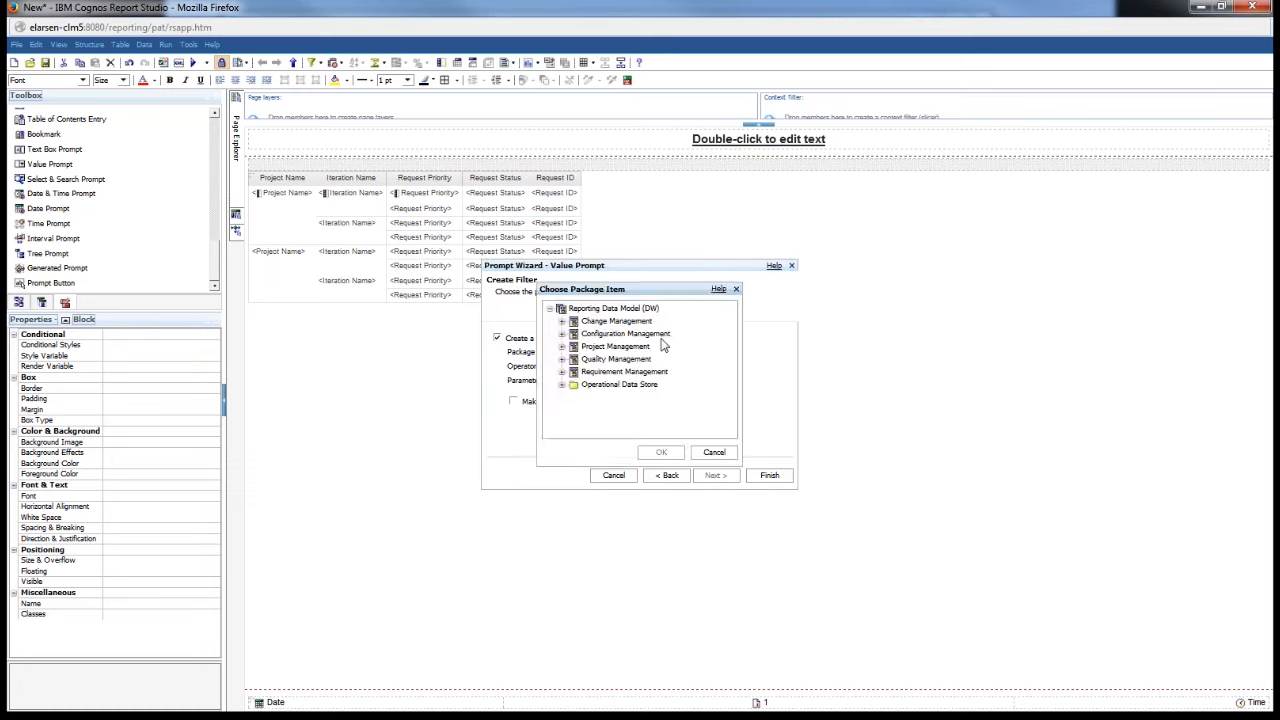
pyautogui.click(562, 386)
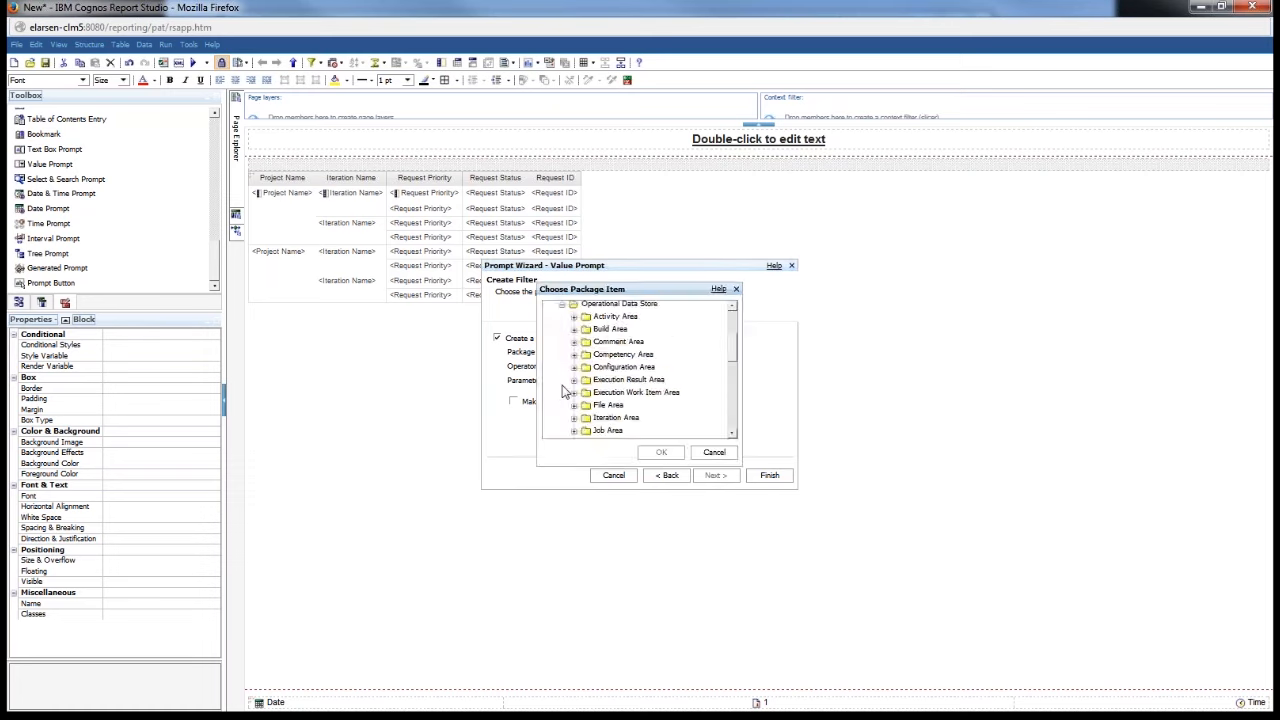
pyautogui.scroll(-3, 575, 390)
pyautogui.scroll(2, 576, 388)
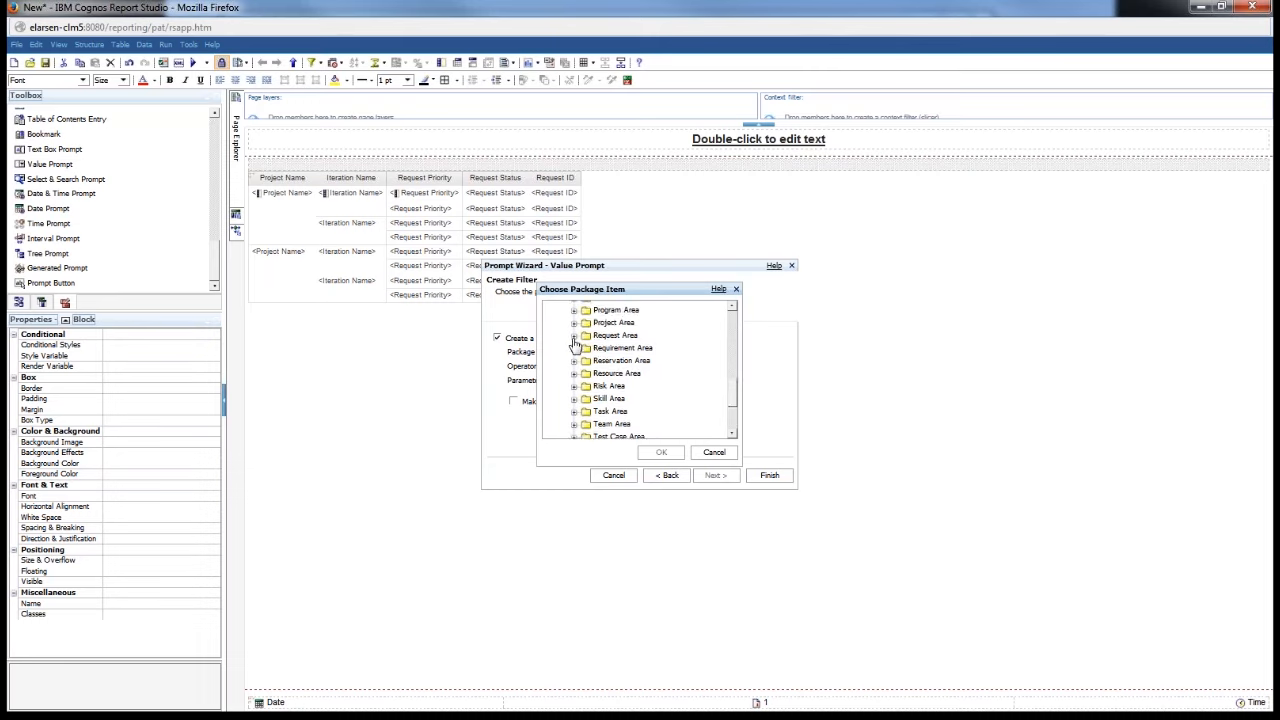
pyautogui.click(574, 336)
pyautogui.click(586, 317)
pyautogui.scroll(-10, 610, 340)
pyautogui.scroll(3, 627, 347)
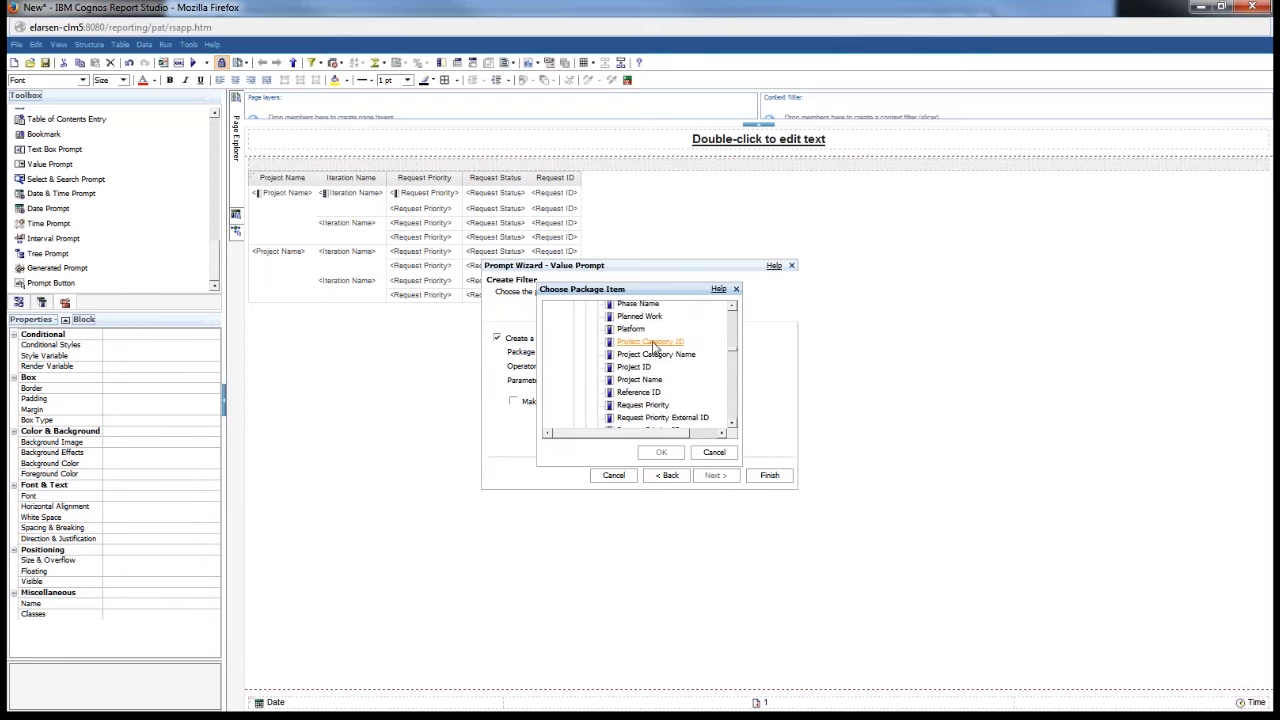
pyautogui.scroll(2, 655, 350)
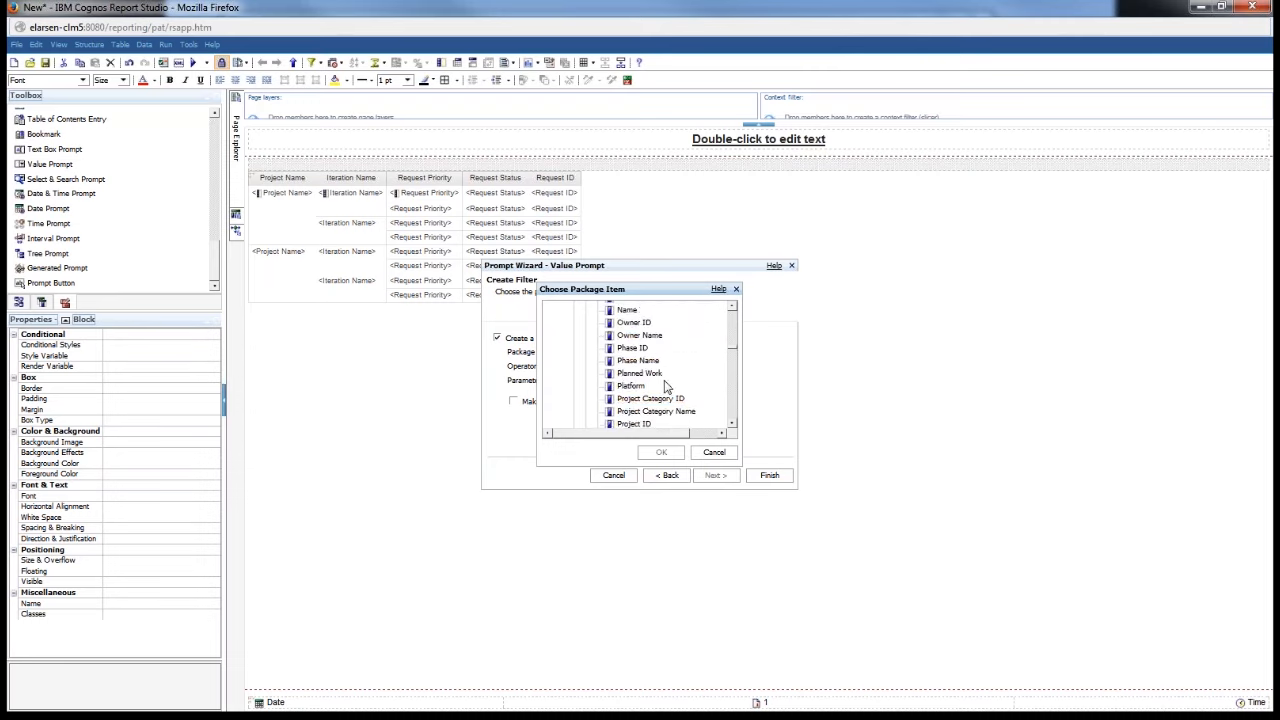
pyautogui.scroll(-2, 670, 405)
pyautogui.click(658, 382)
pyautogui.click(661, 453)
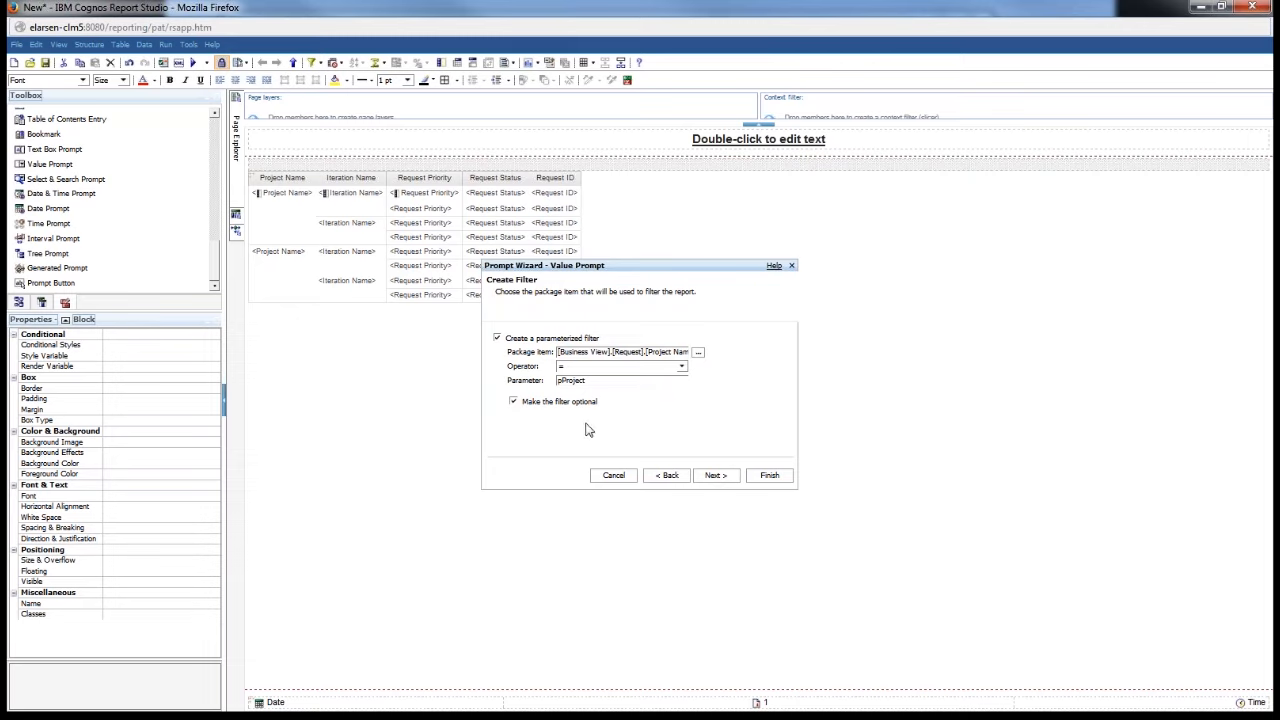
pyautogui.click(720, 480)
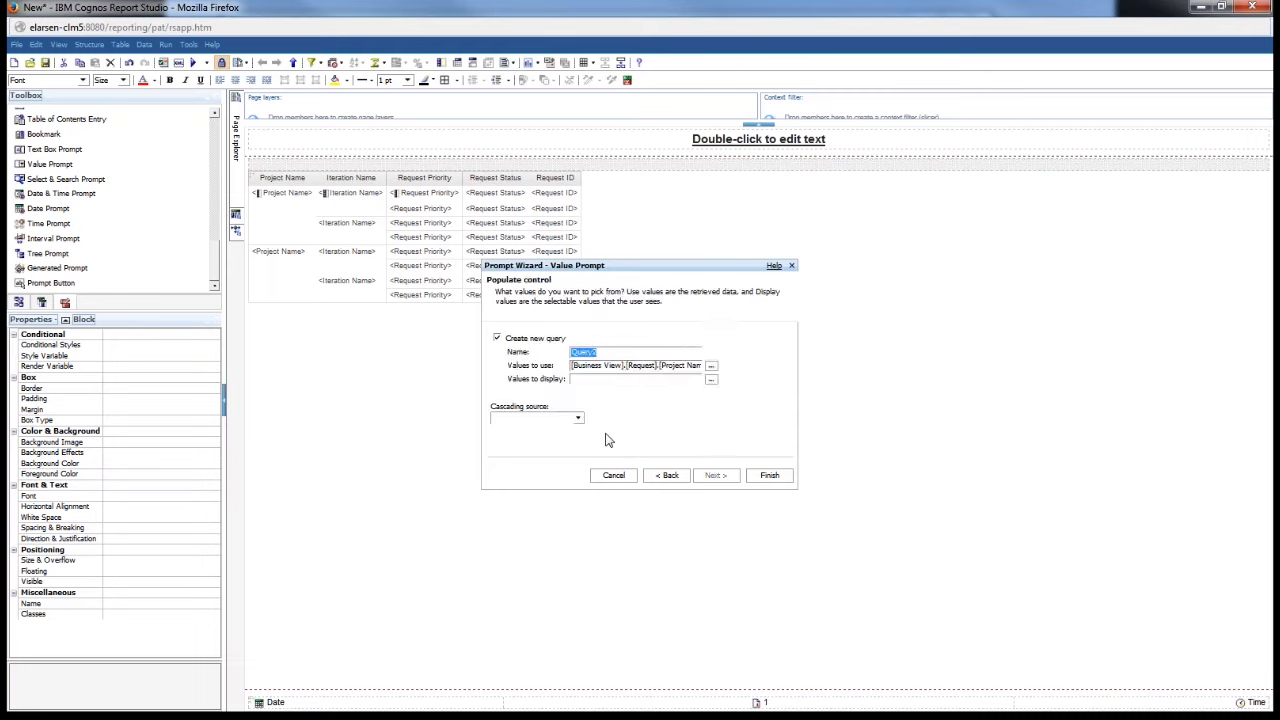
pyautogui.click(769, 476)
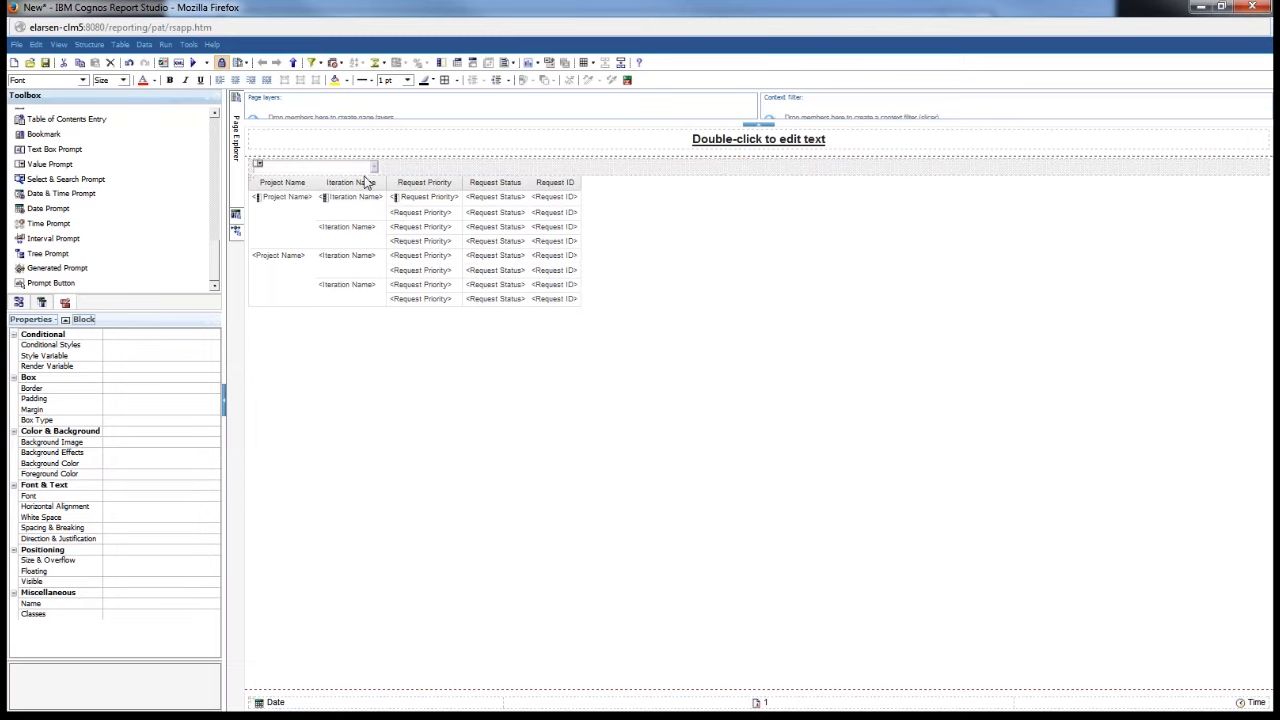
# Step: Set the project value prompt's Auto-Submit property to Yes
pyautogui.click(312, 169)
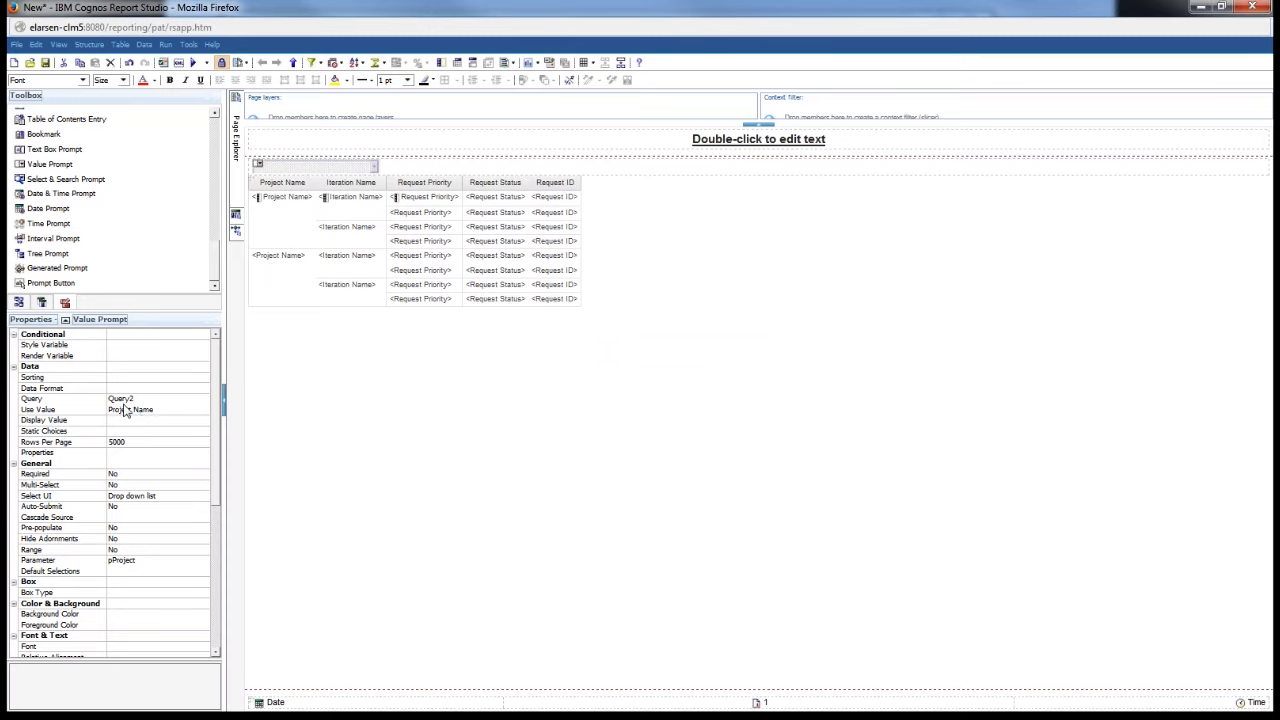
pyautogui.click(145, 508)
pyautogui.click(204, 508)
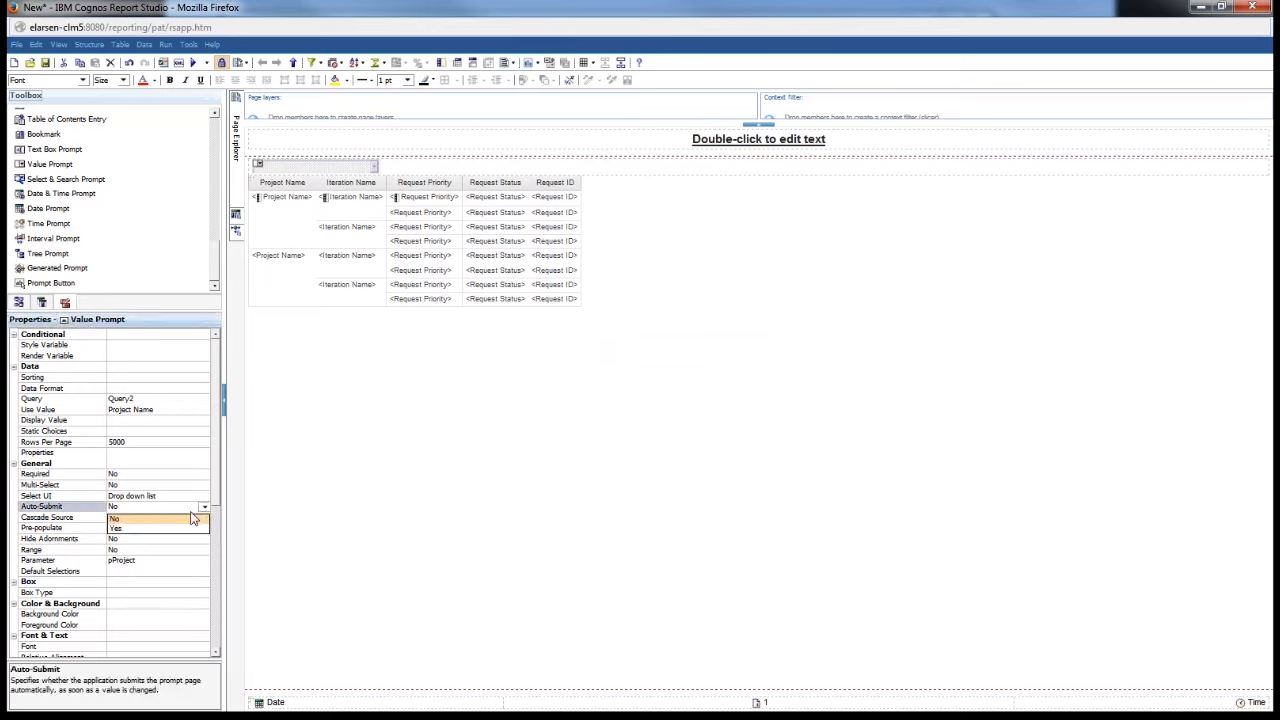
pyautogui.click(183, 530)
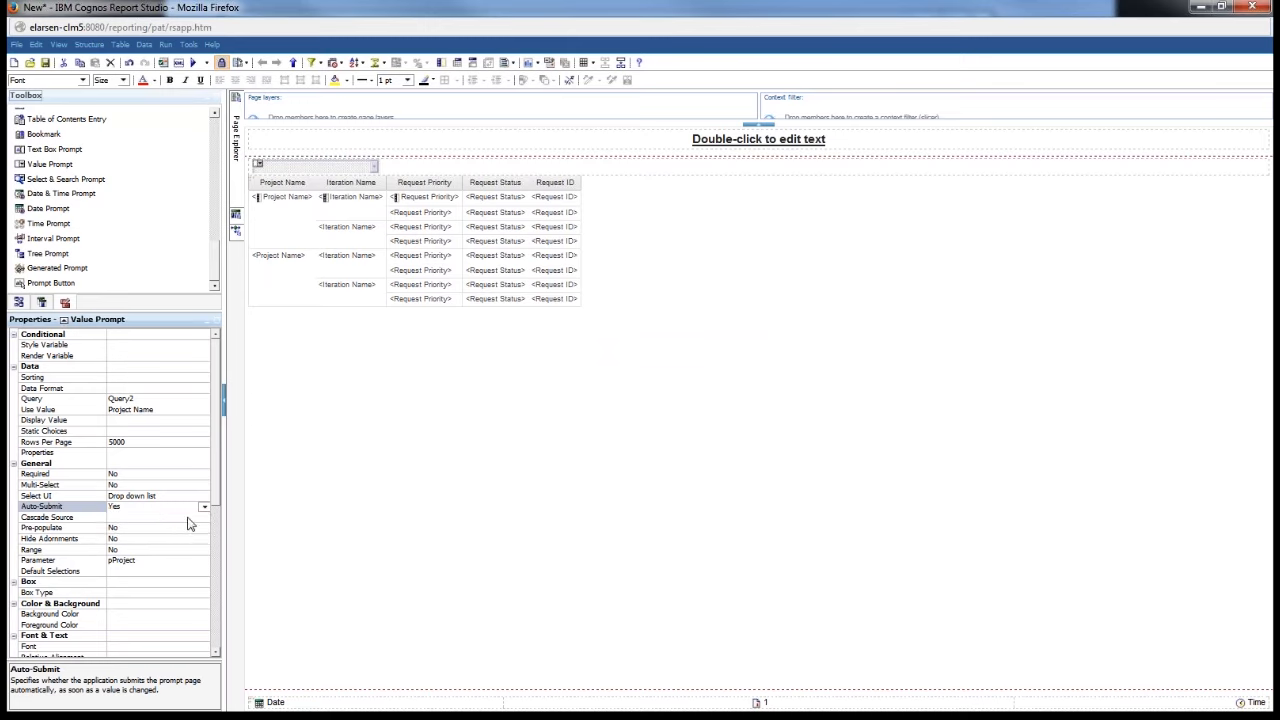
# Step: Run the report, filter it to JKE Banking (Change Management) with the project prompt, and close the preview
pyautogui.click(288, 220)
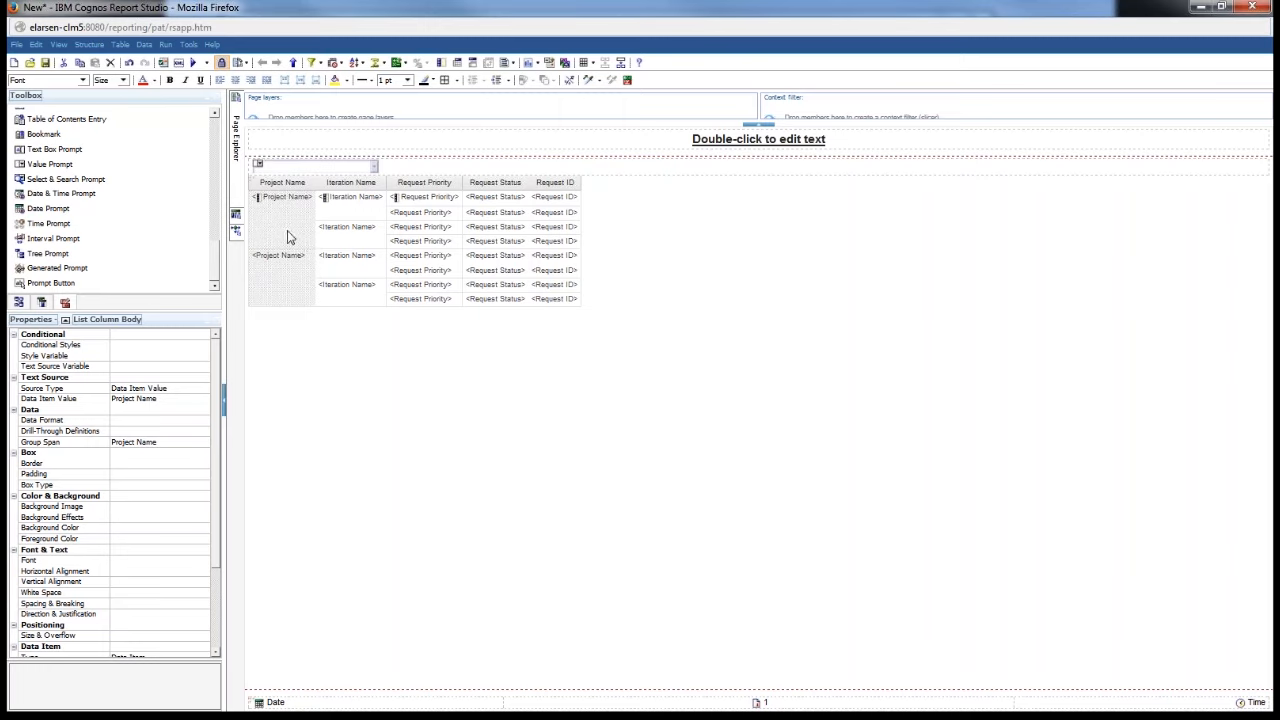
pyautogui.click(195, 64)
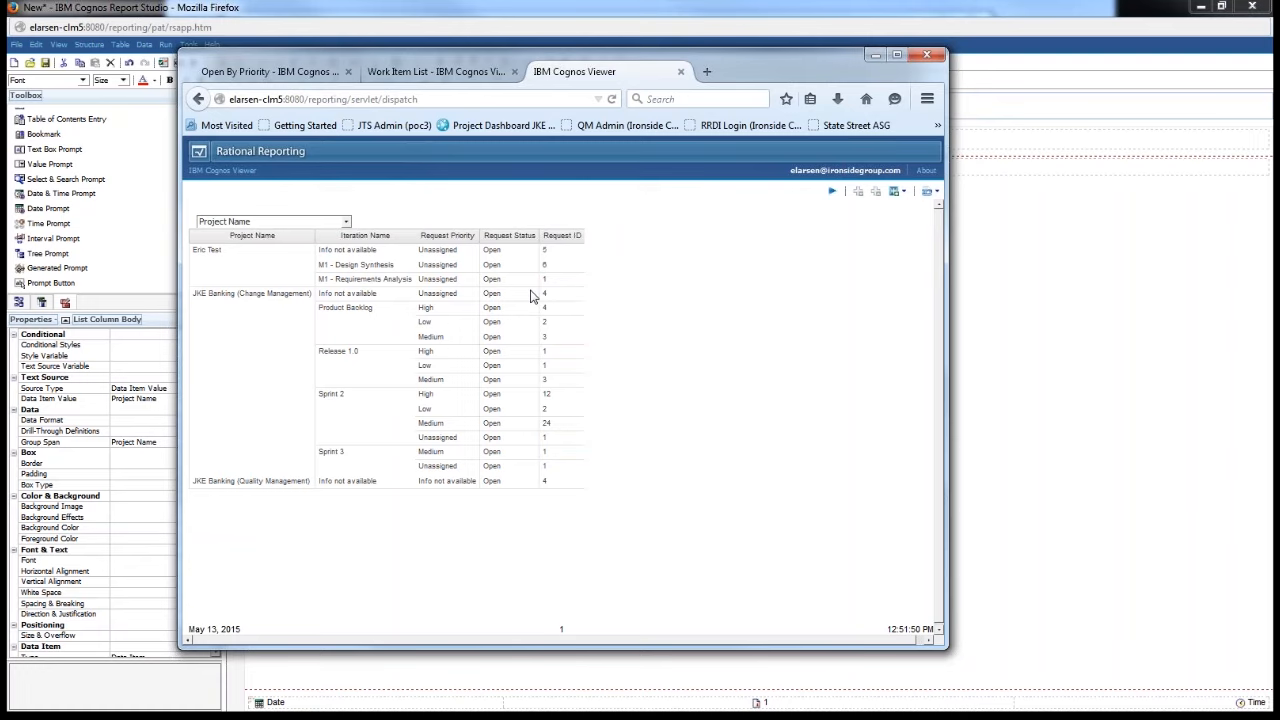
pyautogui.click(346, 224)
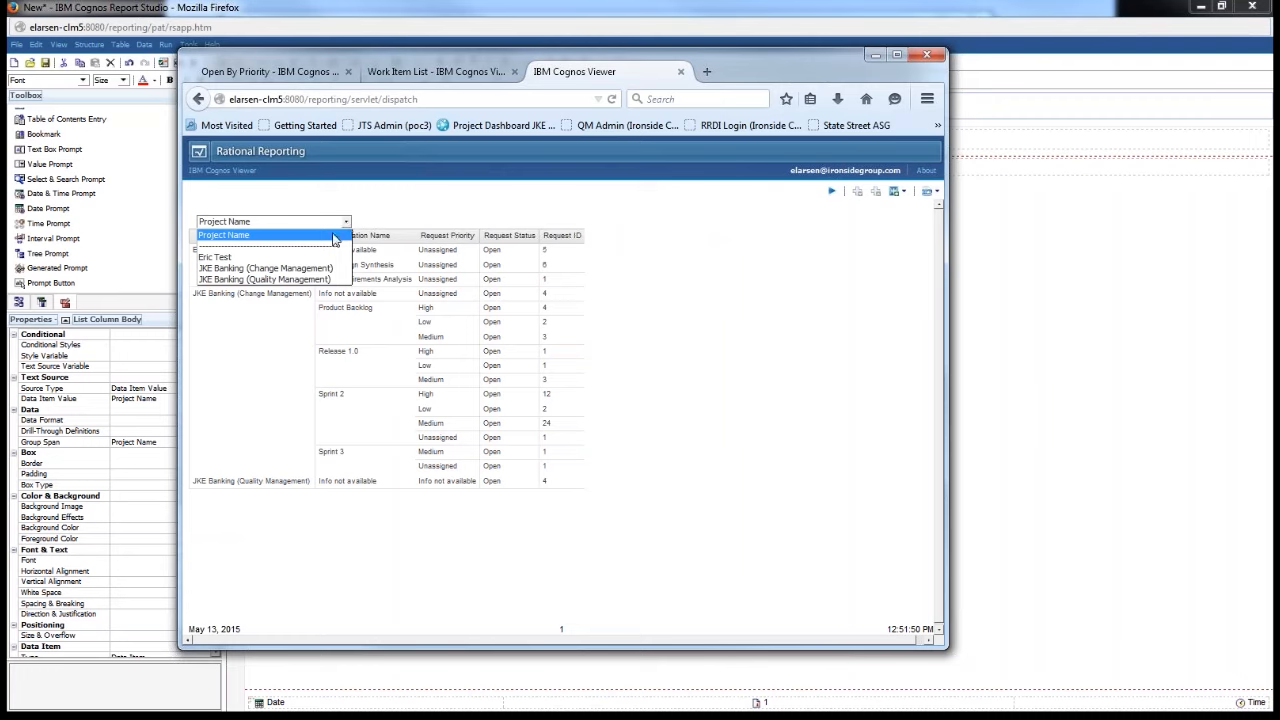
pyautogui.click(281, 270)
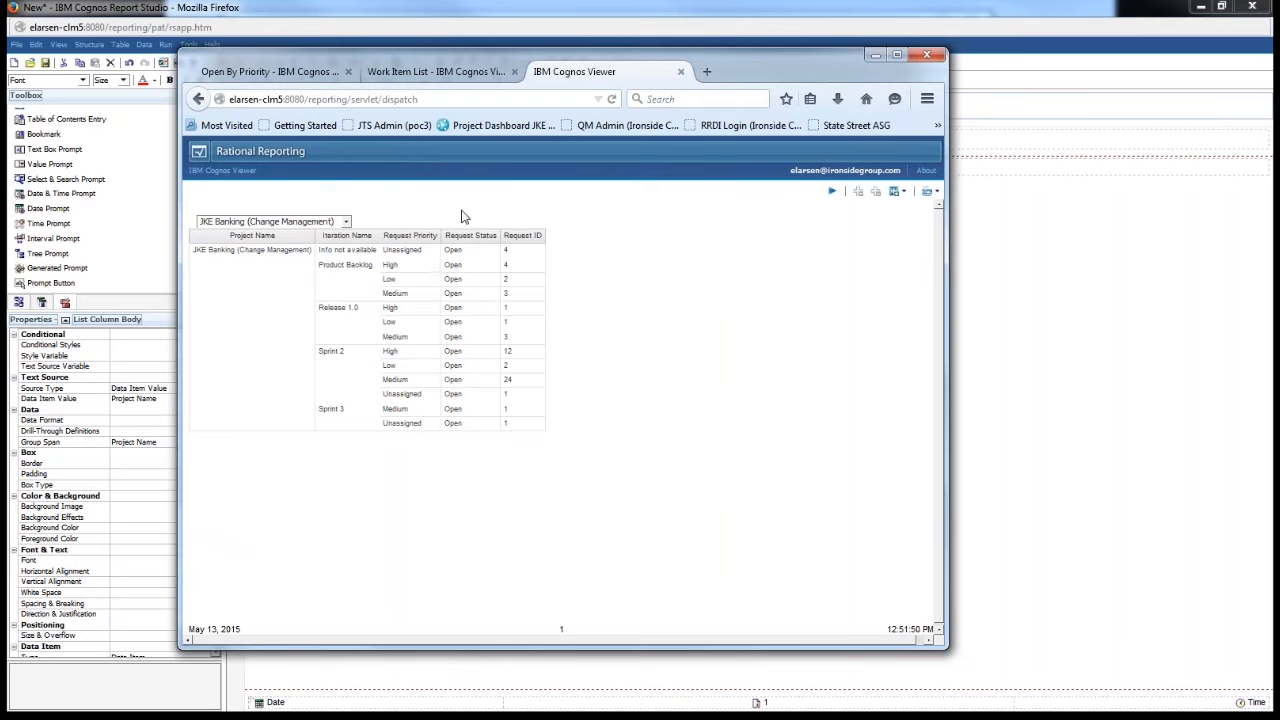
pyautogui.click(681, 72)
pyautogui.click(1004, 272)
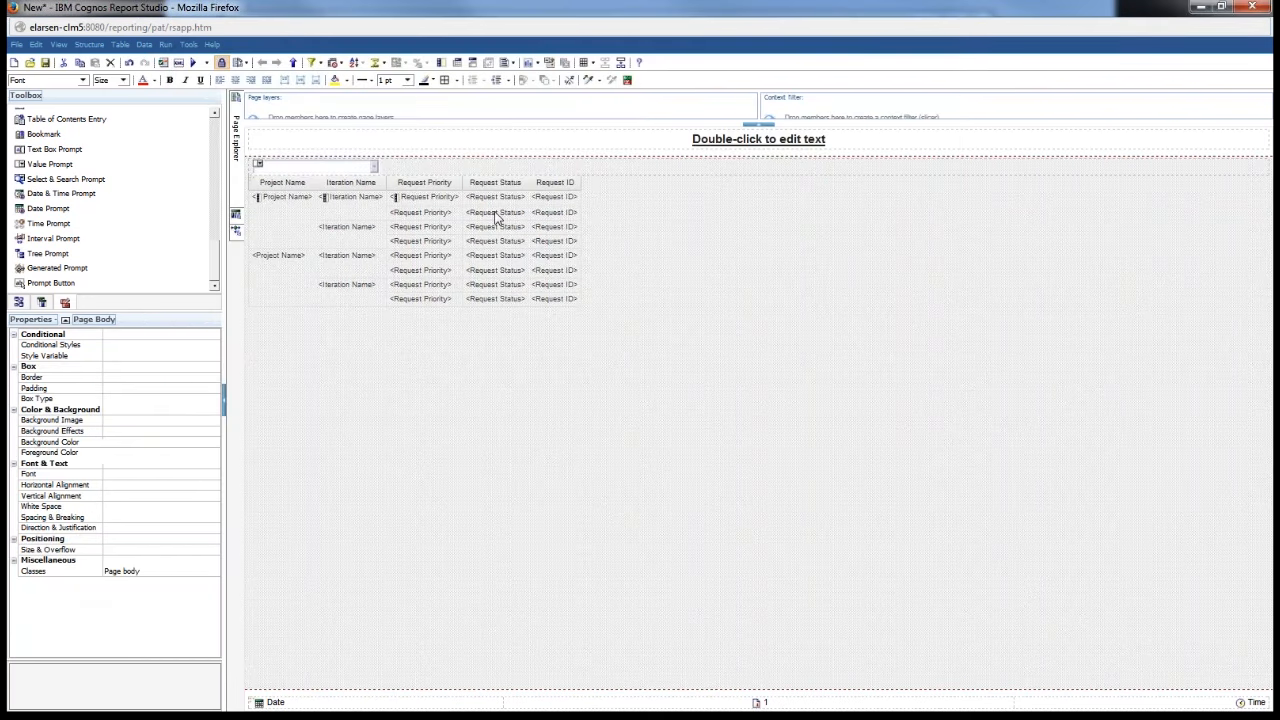
# Step: Insert a text item reading "Project Name:" directly before the value prompt in the block above the list
pyautogui.click(272, 171)
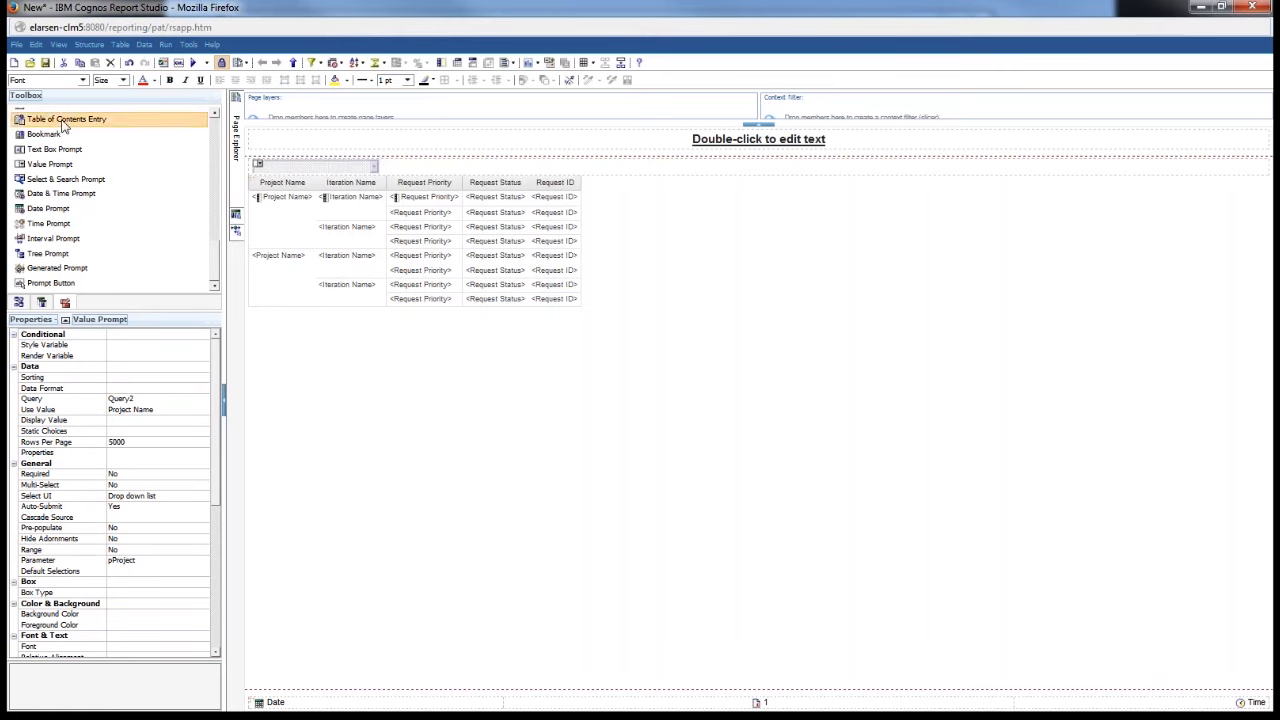
pyautogui.scroll(5, 72, 215)
pyautogui.moveTo(57, 117); pyautogui.dragTo(255, 170)
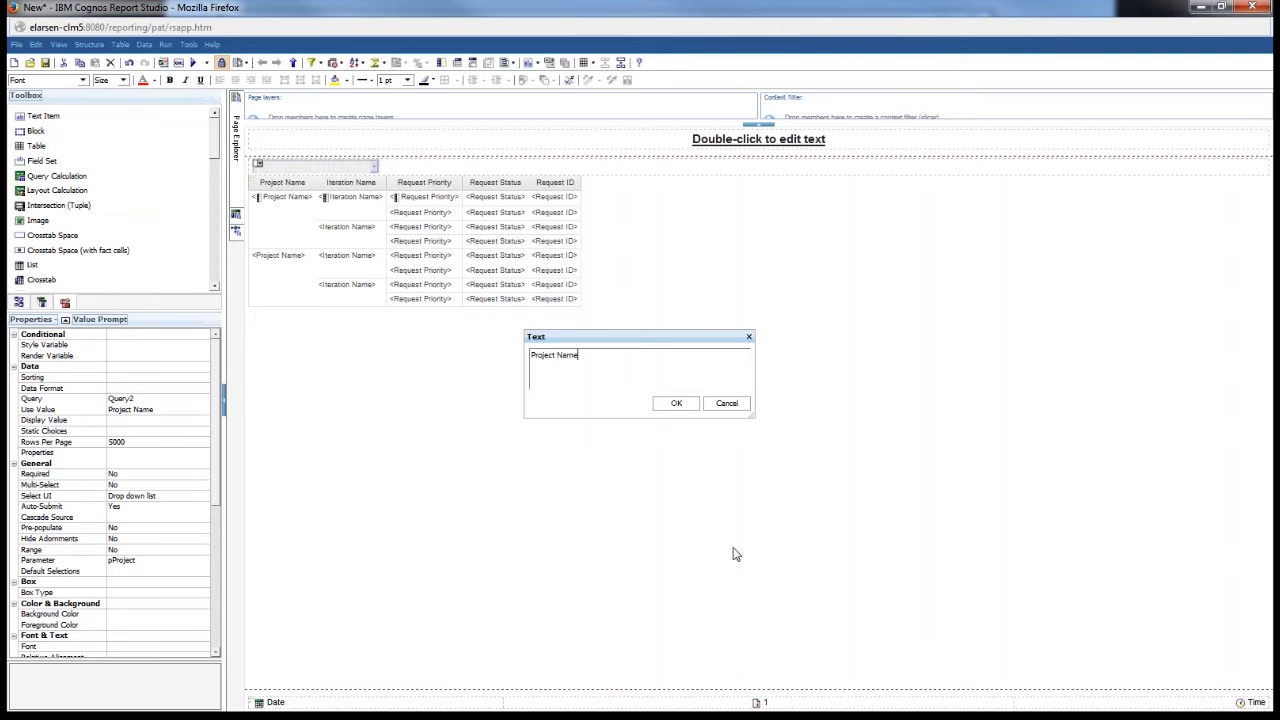
pyautogui.press('Return')
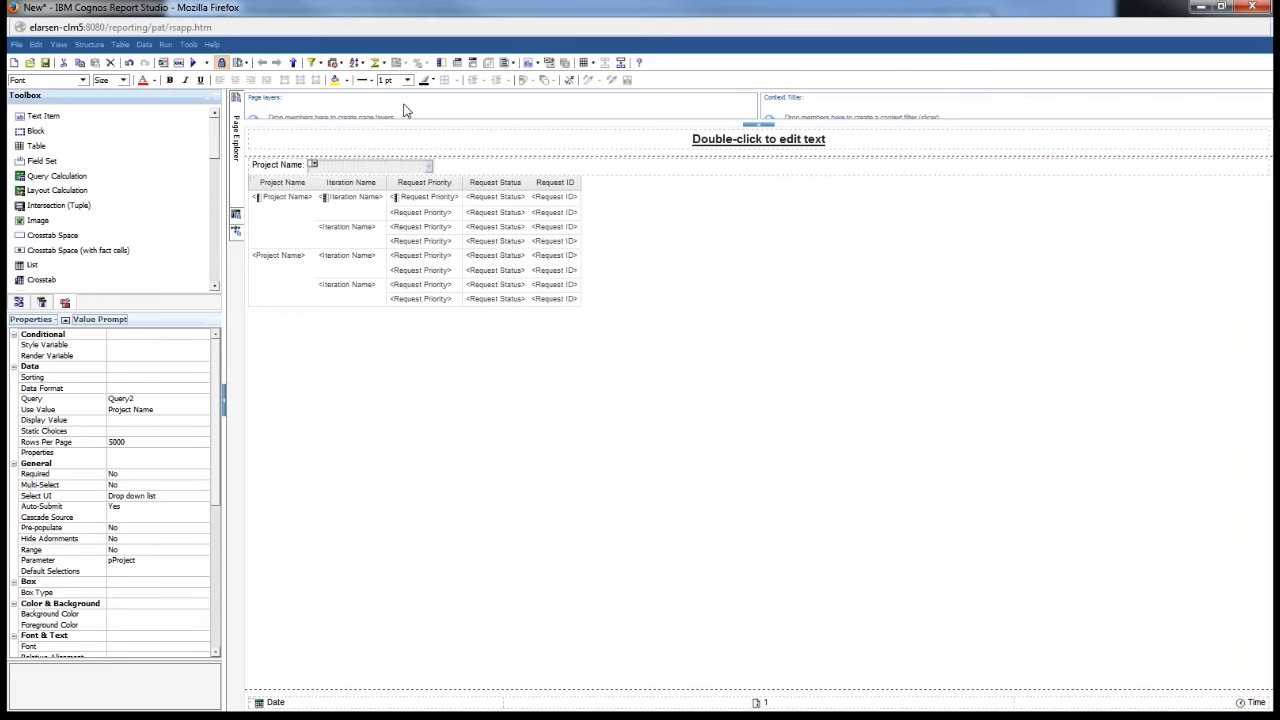
# Step: Save the report in the 2015 Webcasts folder as "Work Items By Priority Main Report"
pyautogui.click(44, 63)
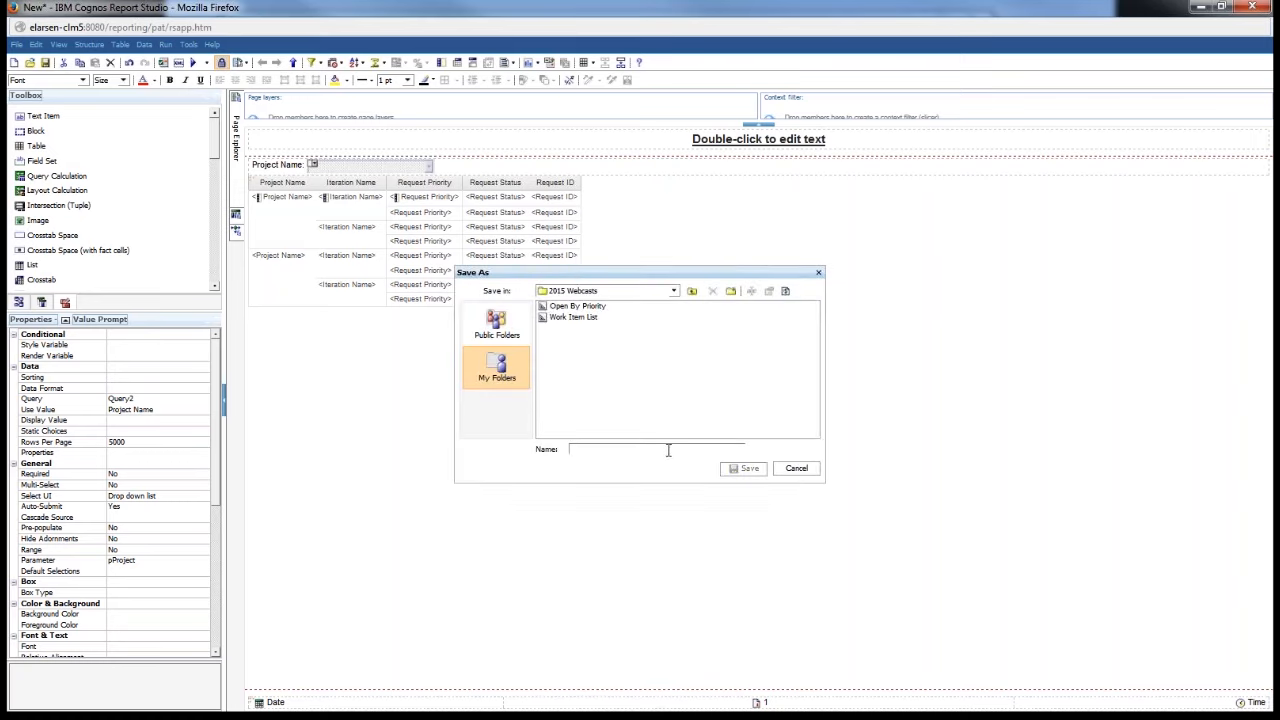
pyautogui.write('Work Items By Priority')
pyautogui.write('Main Report')
pyautogui.press('Return')
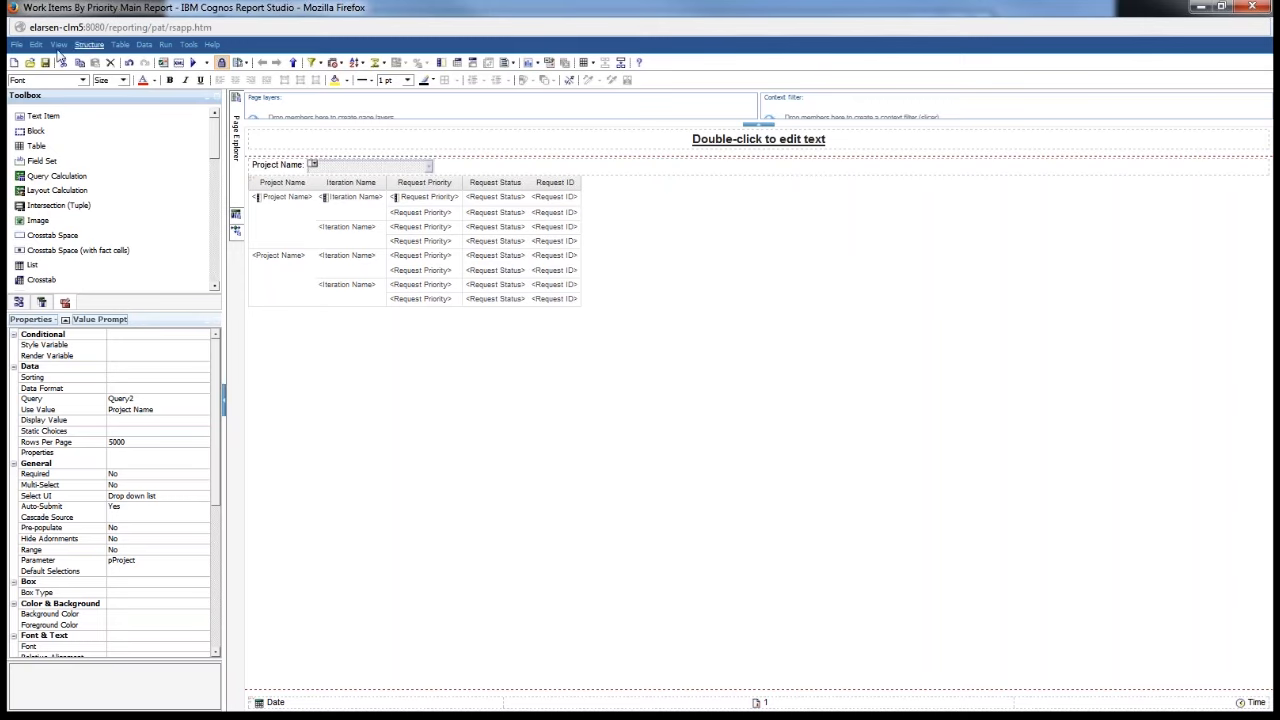
# Step: Create a new list report based on the Reporting Data Model (DW) package
pyautogui.click(15, 63)
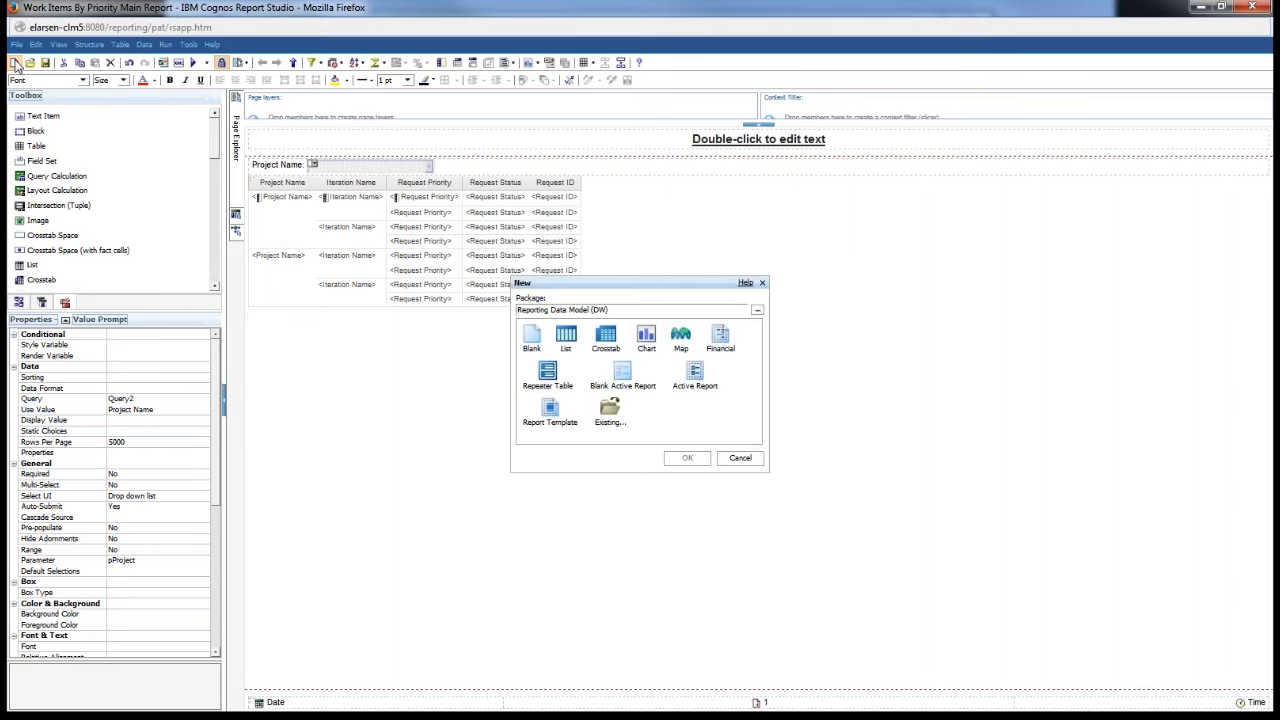
pyautogui.click(566, 338)
pyautogui.click(690, 458)
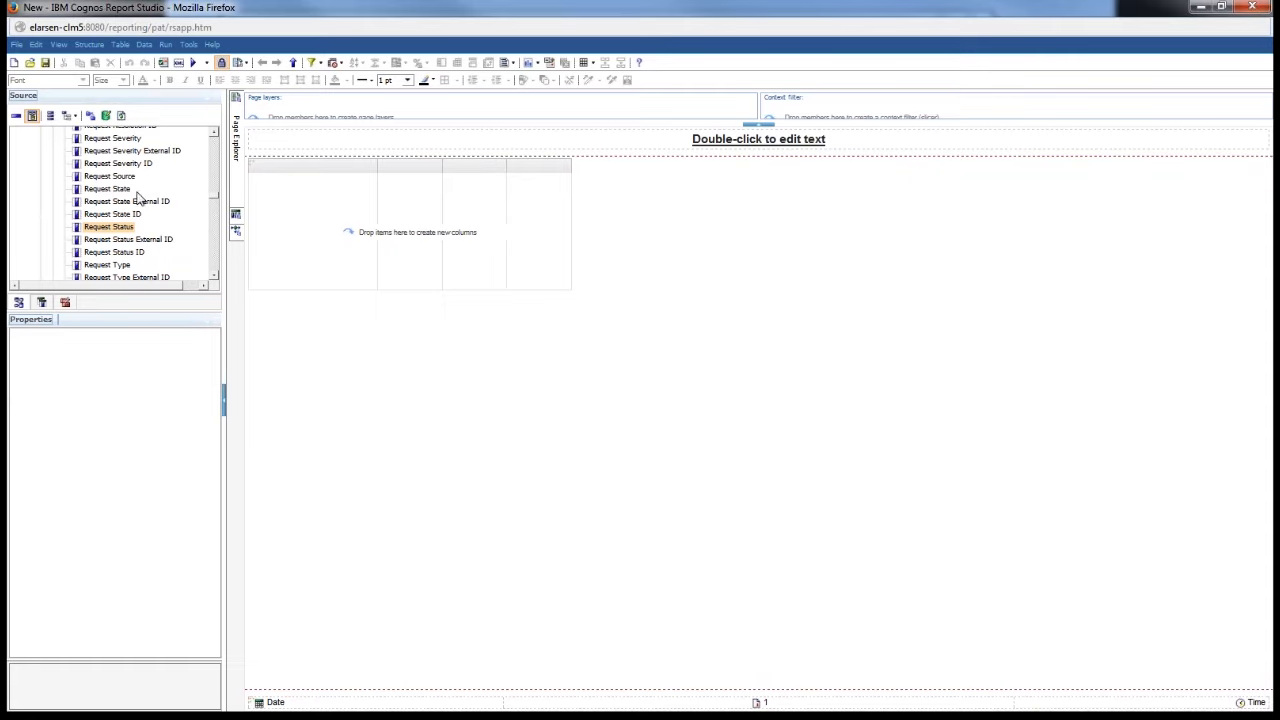
# Step: Add Project Name from the Request query subject as the first column of the empty list
pyautogui.scroll(5, 135, 220)
pyautogui.scroll(2, 133, 220)
pyautogui.scroll(-7, 135, 222)
pyautogui.scroll(-3, 133, 220)
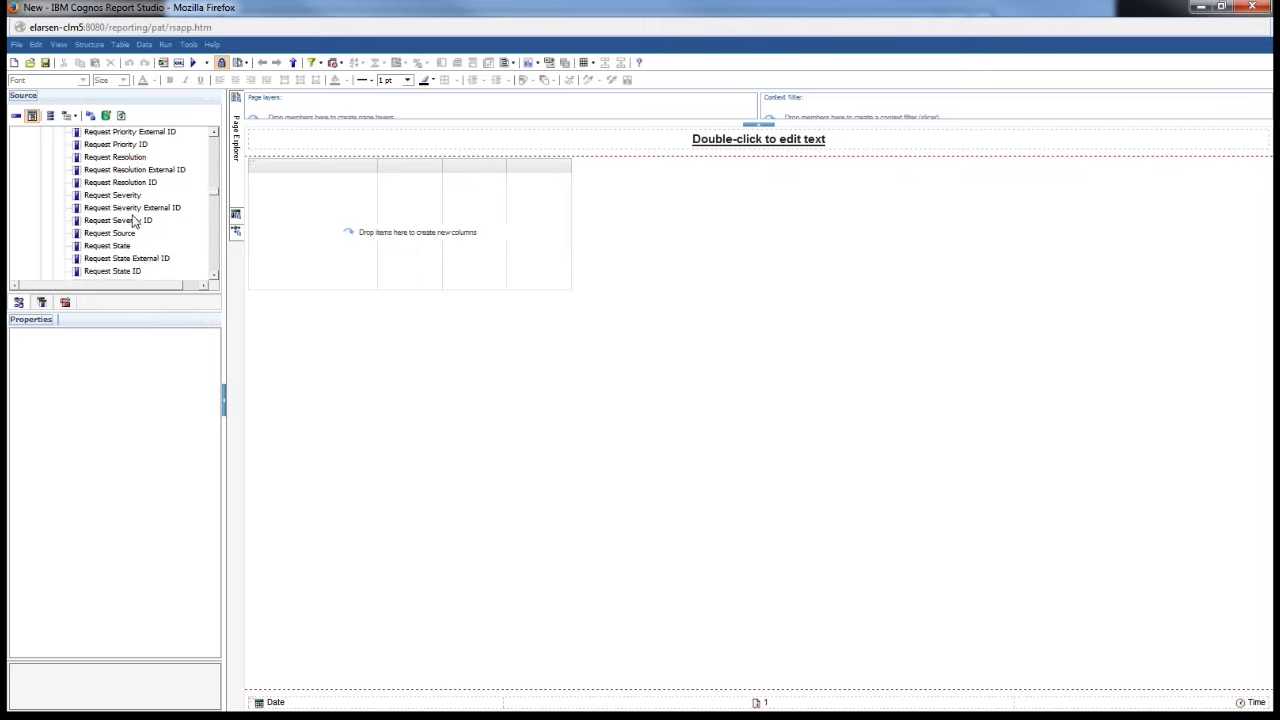
pyautogui.scroll(-5, 131, 180)
pyautogui.scroll(-2, 131, 182)
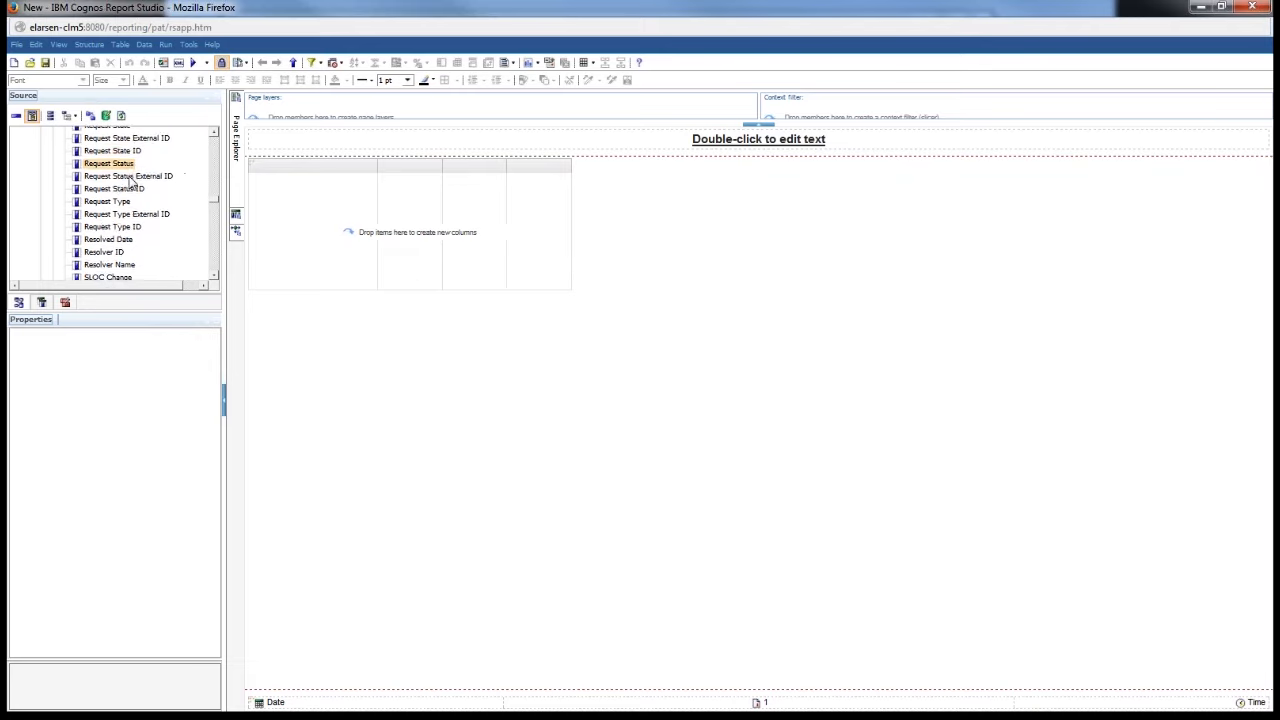
pyautogui.scroll(8, 131, 184)
pyautogui.scroll(3, 131, 184)
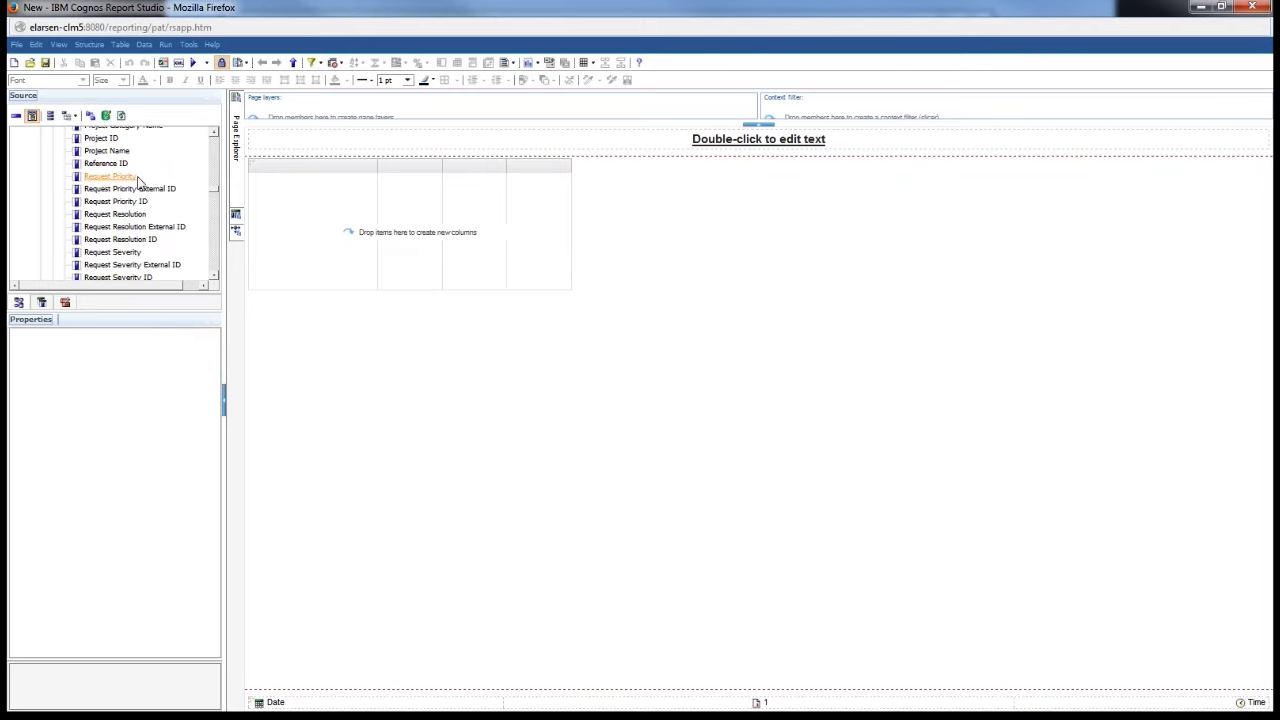
pyautogui.scroll(3, 140, 183)
pyautogui.scroll(-2, 140, 183)
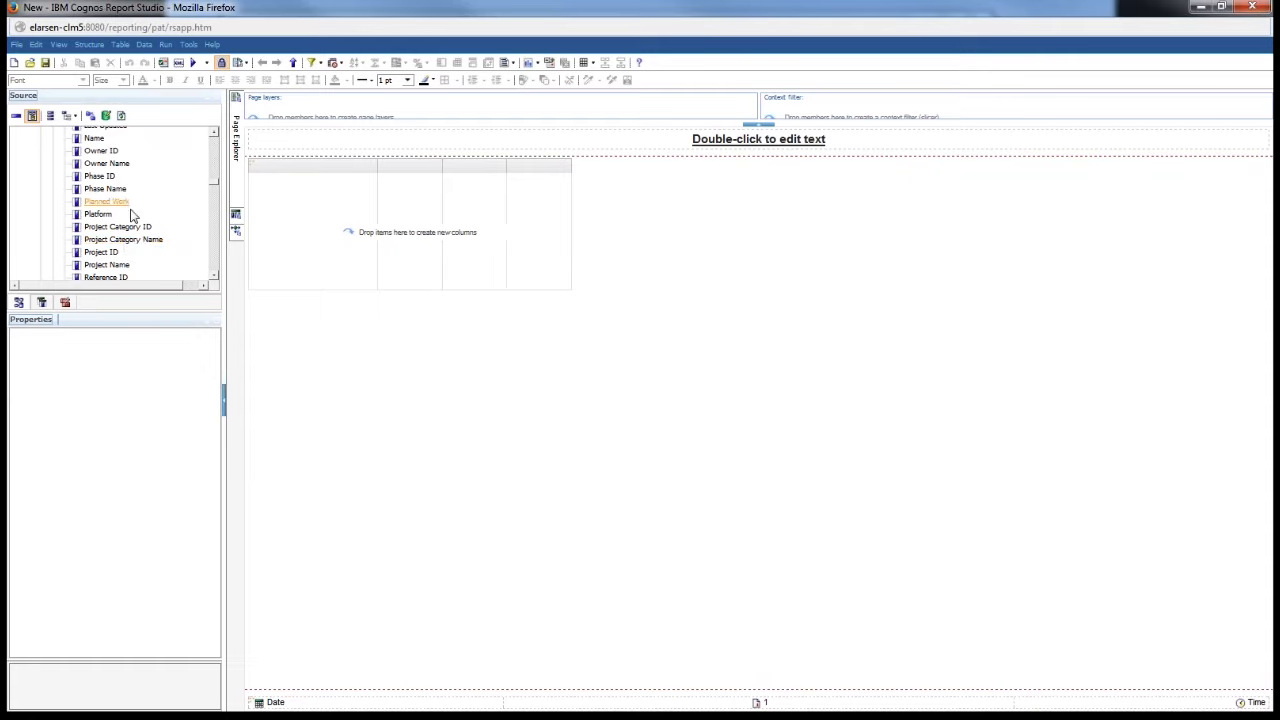
pyautogui.scroll(-3, 134, 226)
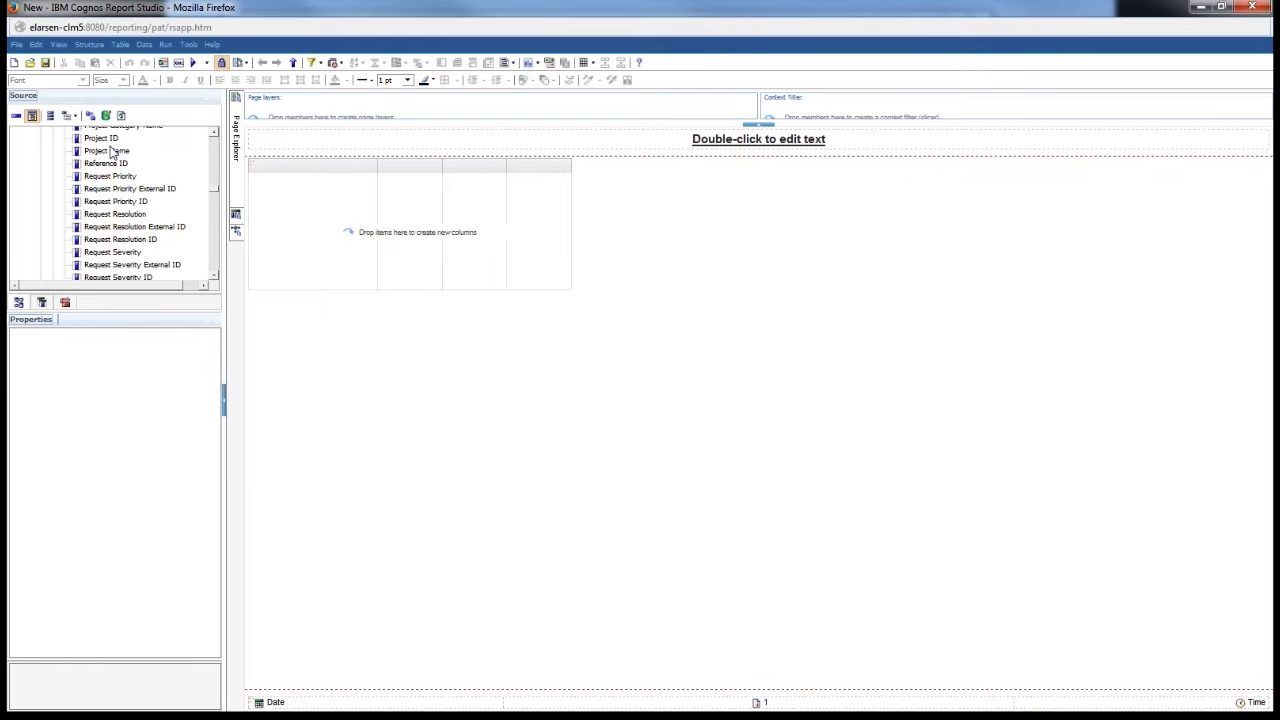
pyautogui.doubleClick(112, 150)
# Step: Add the Iteration Name and Request Severity items from Request as the next list columns
pyautogui.scroll(-1, 126, 170)
pyautogui.scroll(4, 126, 175)
pyautogui.scroll(2, 126, 177)
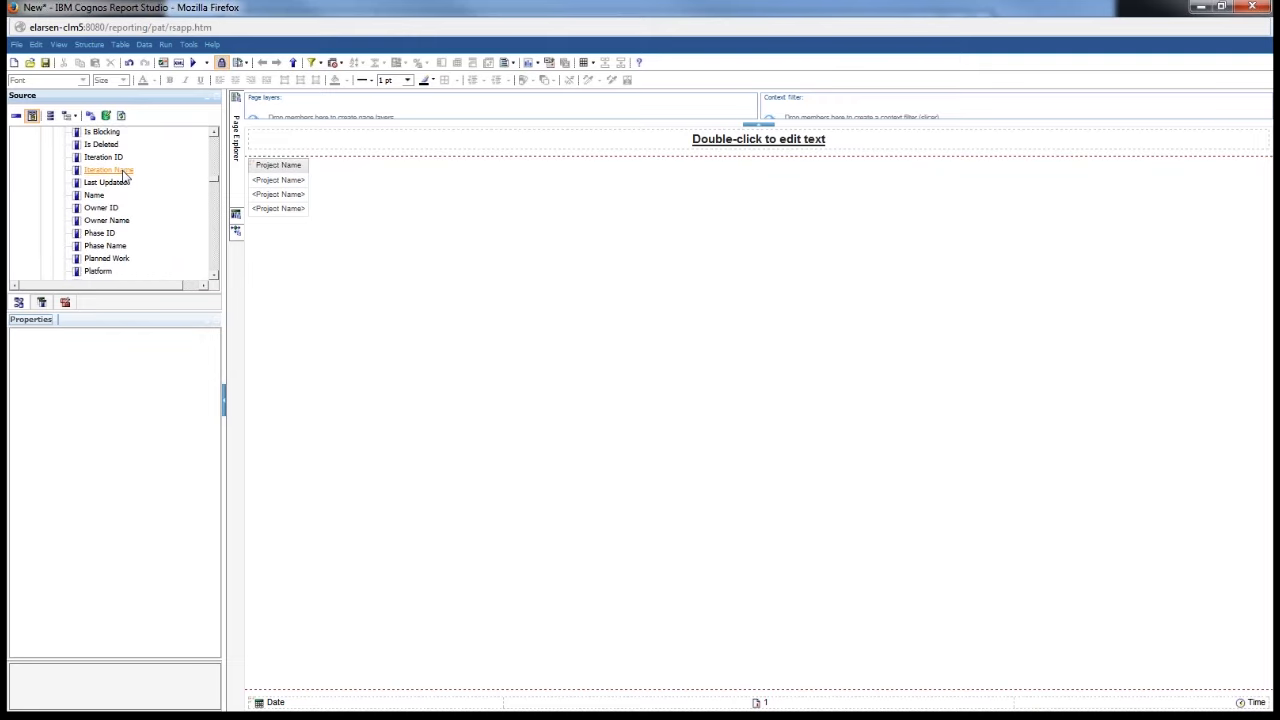
pyautogui.click(120, 171)
pyautogui.doubleClick(120, 171)
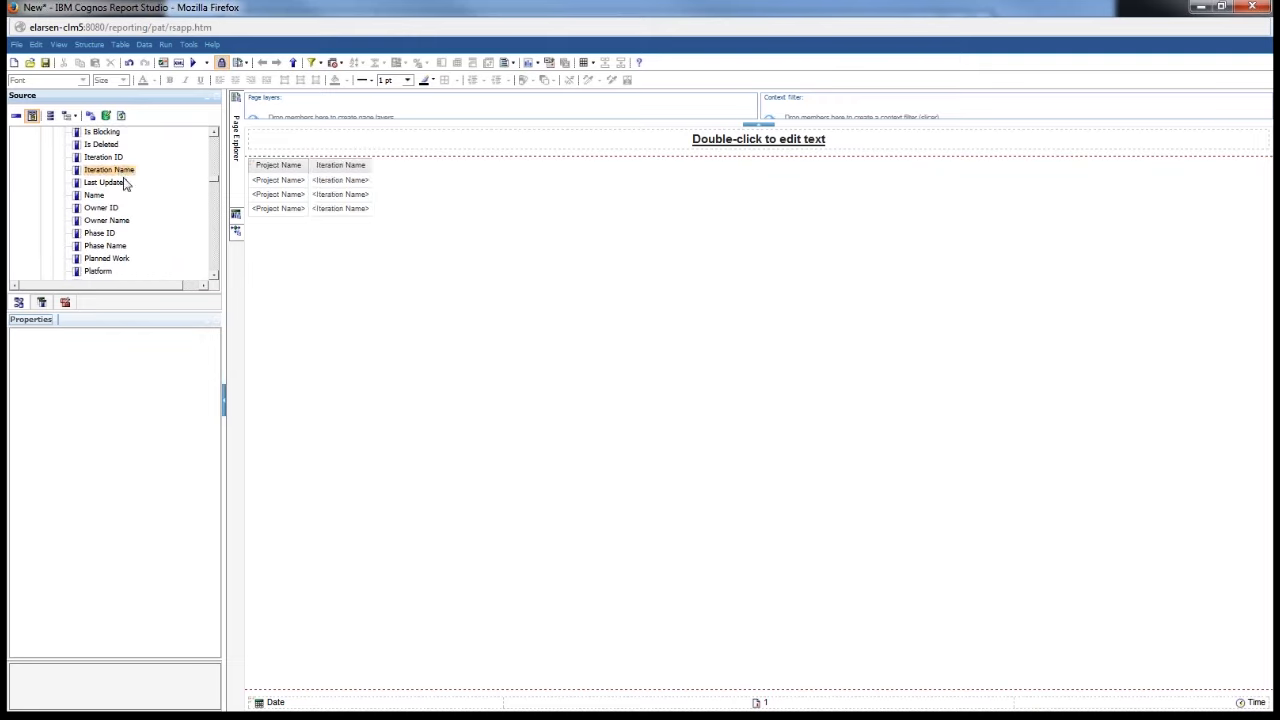
pyautogui.scroll(-3, 136, 200)
pyautogui.scroll(-3, 136, 200)
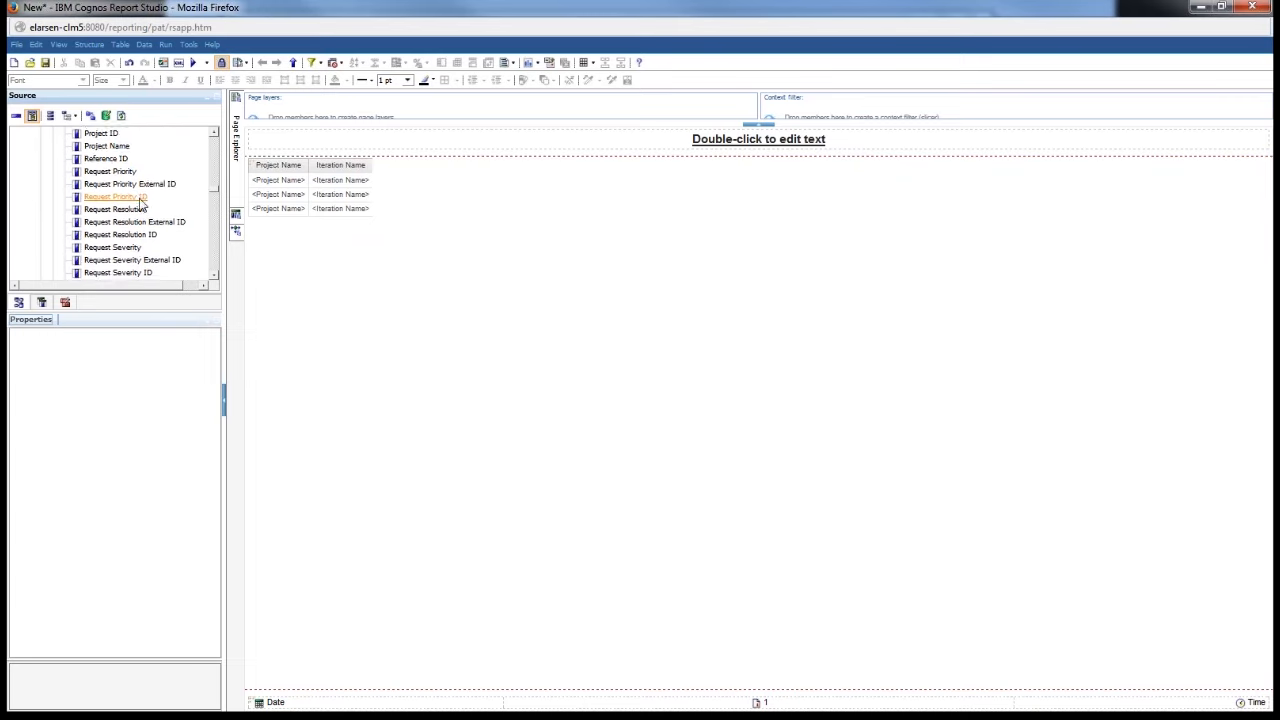
pyautogui.doubleClick(132, 196)
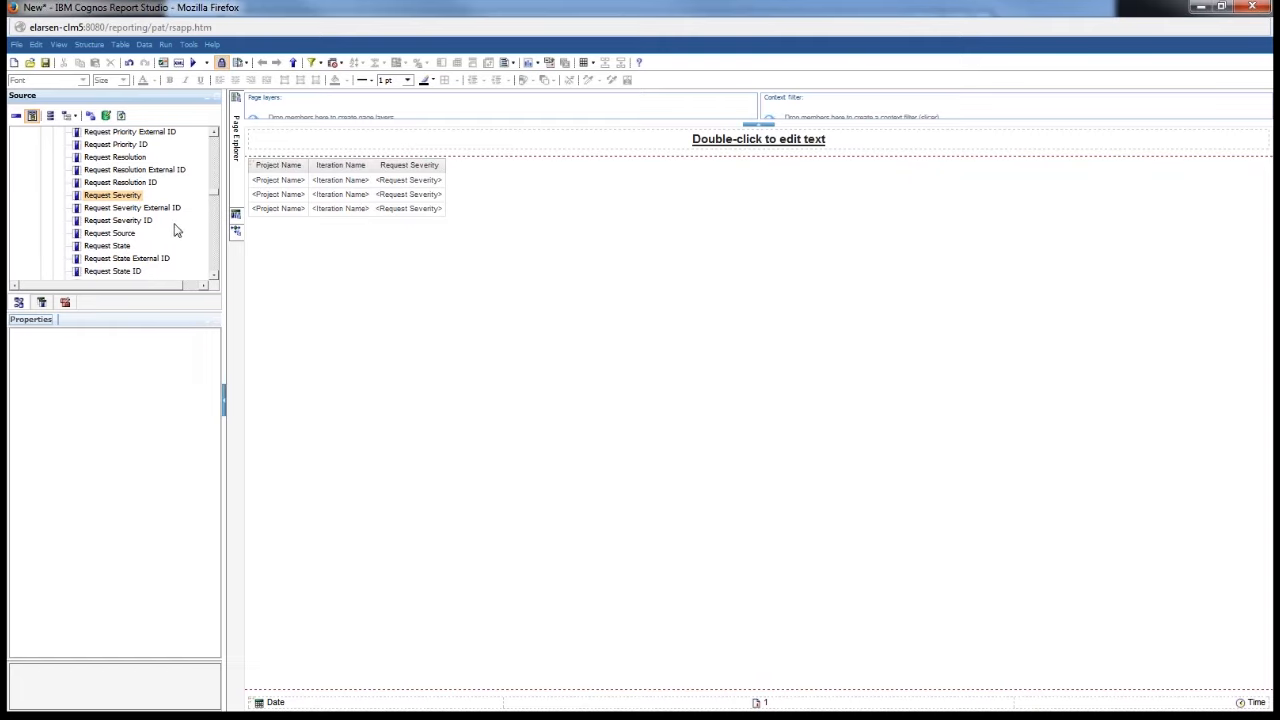
# Step: Add the Request Status and Reference ID items to the list after Request Severity
pyautogui.scroll(-1, 177, 230)
pyautogui.doubleClick(113, 233)
pyautogui.scroll(8, 143, 213)
pyautogui.scroll(-3, 140, 213)
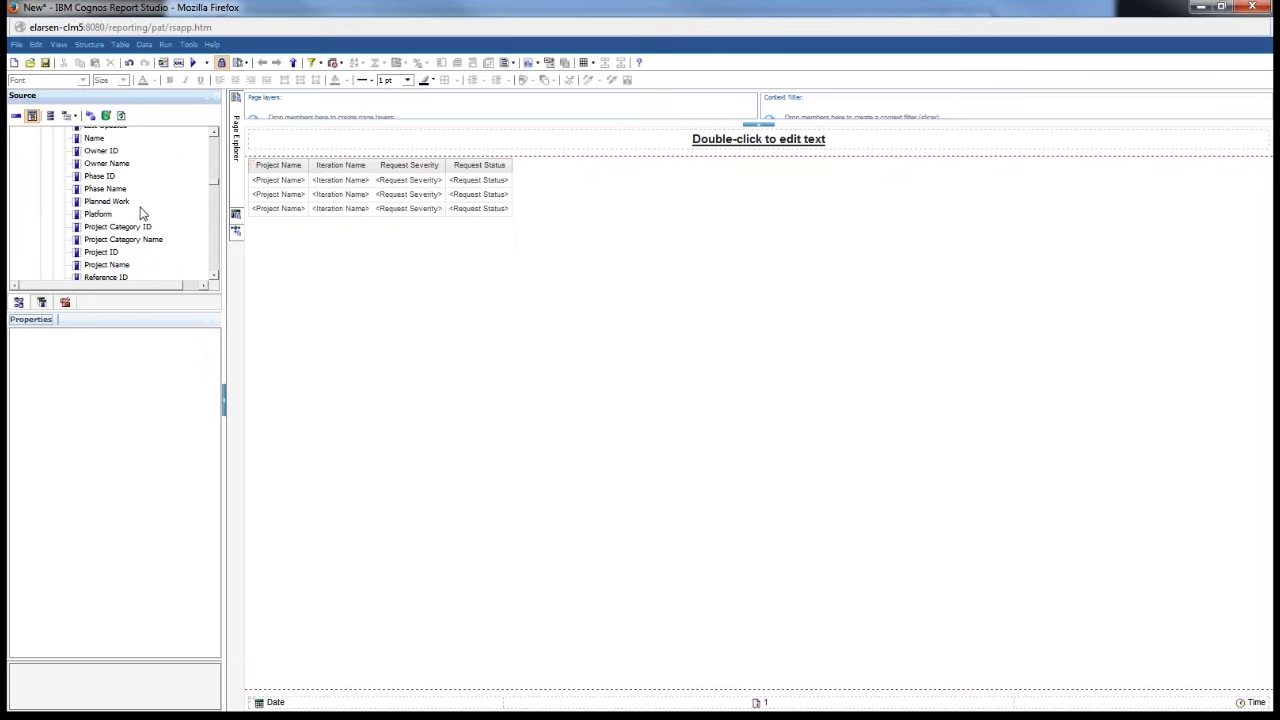
pyautogui.doubleClick(117, 221)
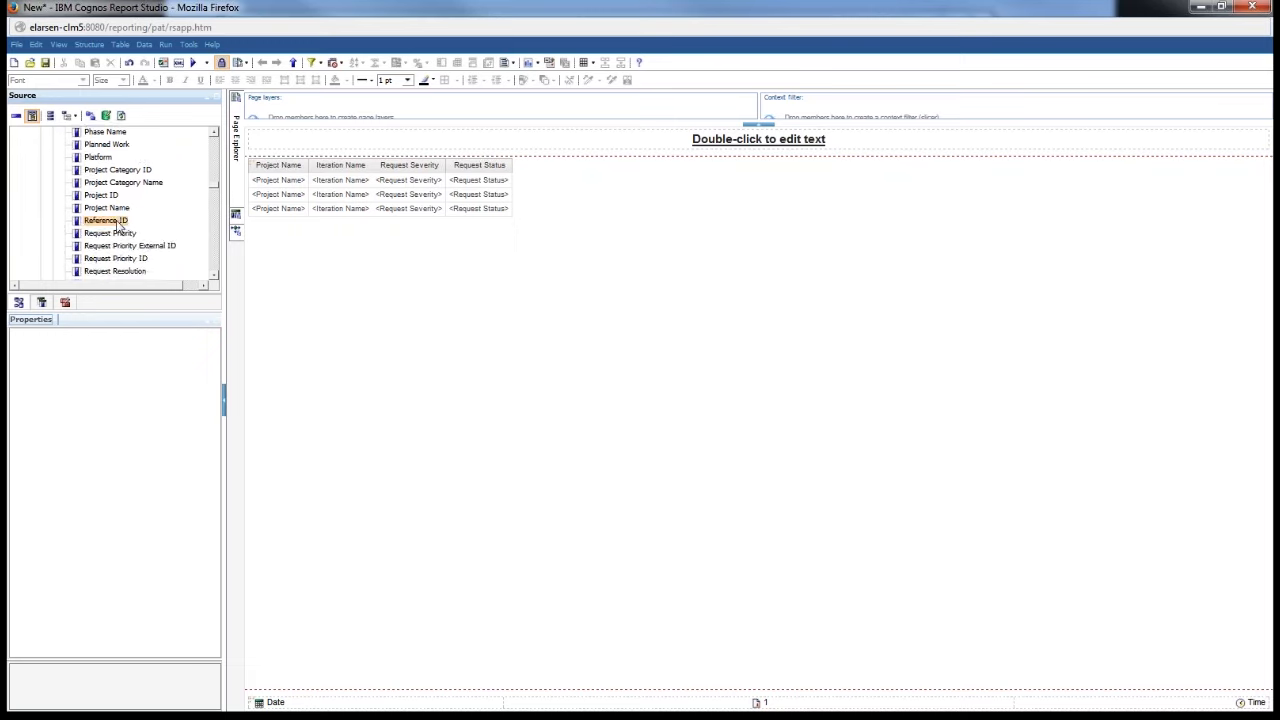
# Step: Append the Name and Owner Name items from Request as columns after Reference ID
pyautogui.scroll(1, 157, 213)
pyautogui.scroll(3, 155, 213)
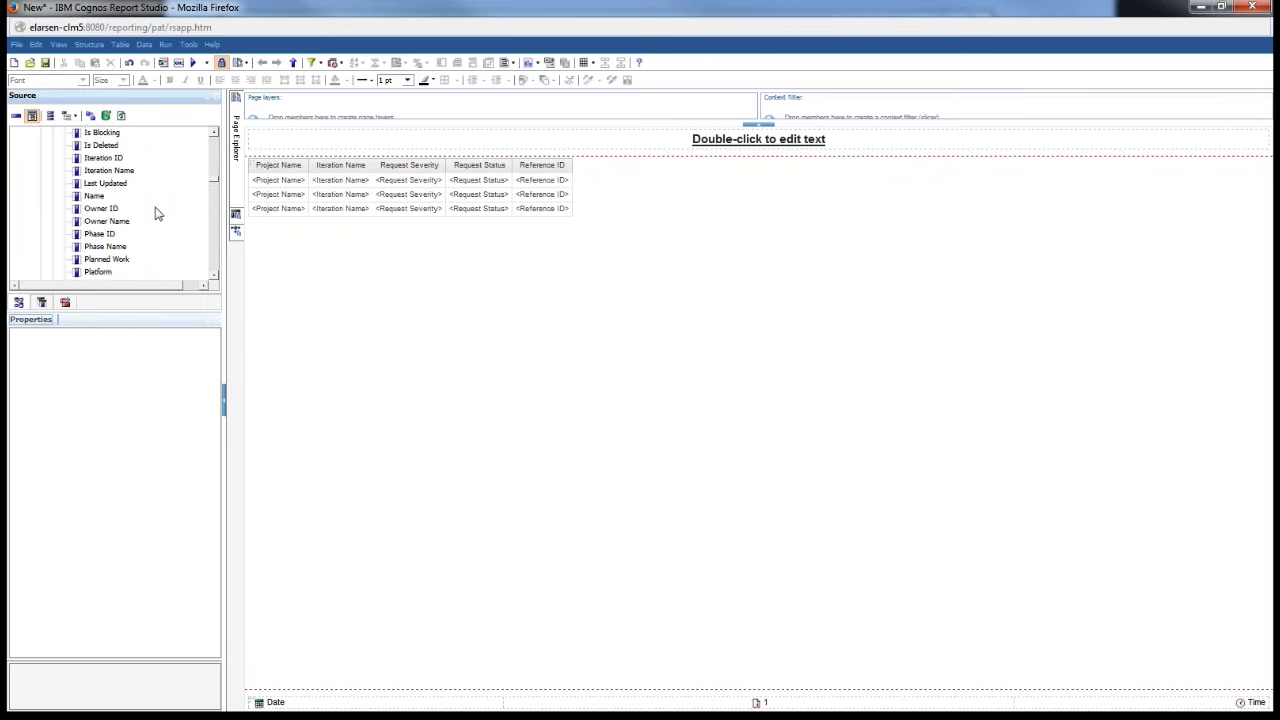
pyautogui.doubleClick(96, 254)
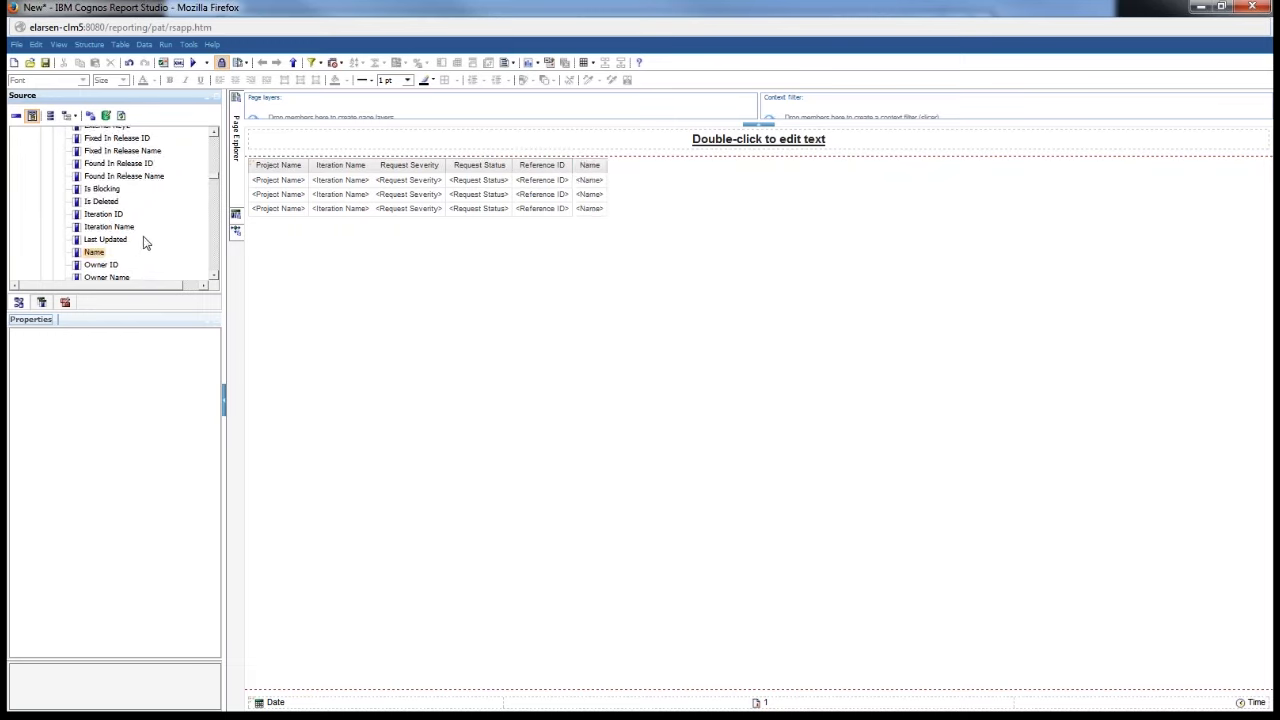
pyautogui.scroll(3, 154, 237)
pyautogui.scroll(2, 153, 236)
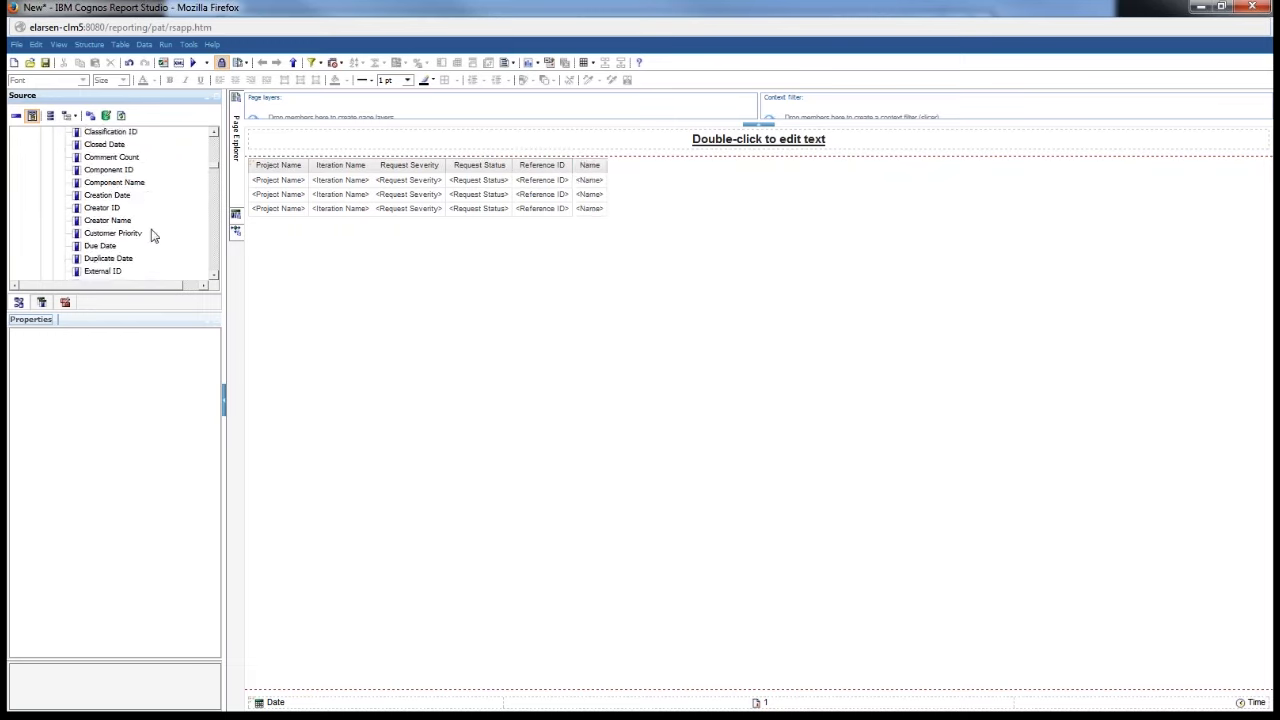
pyautogui.scroll(-8, 153, 235)
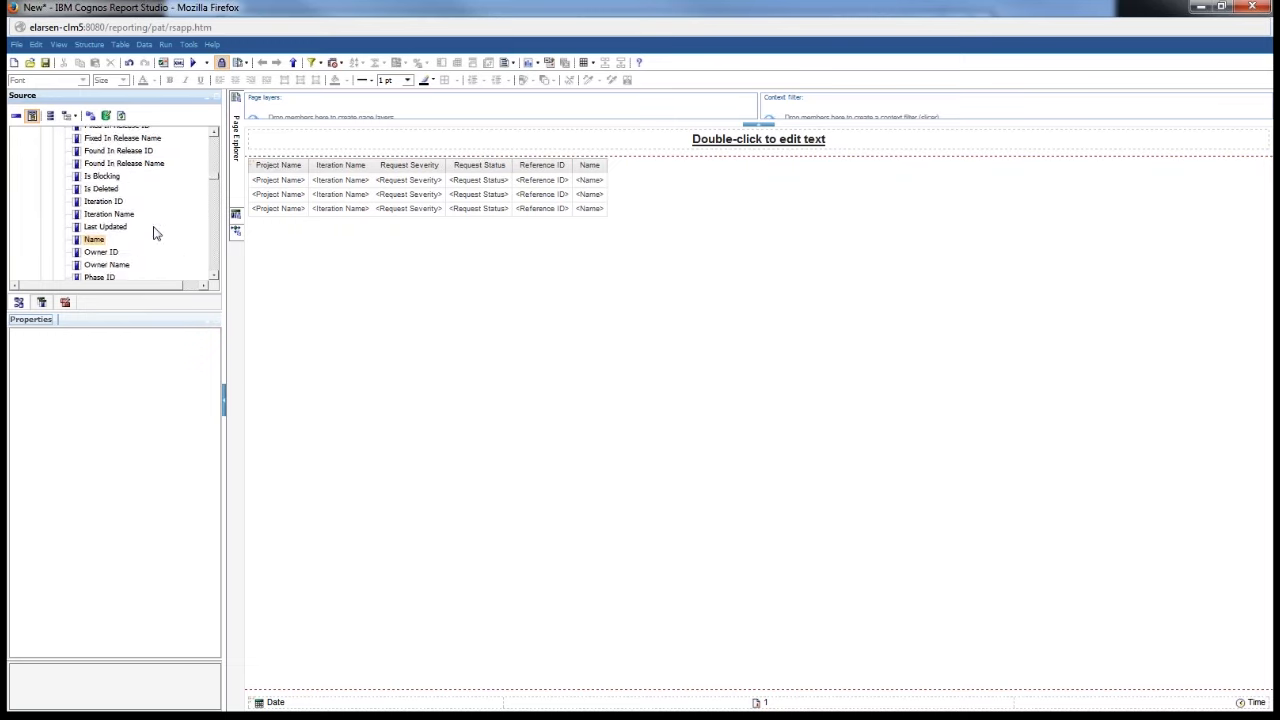
pyautogui.scroll(-2, 154, 233)
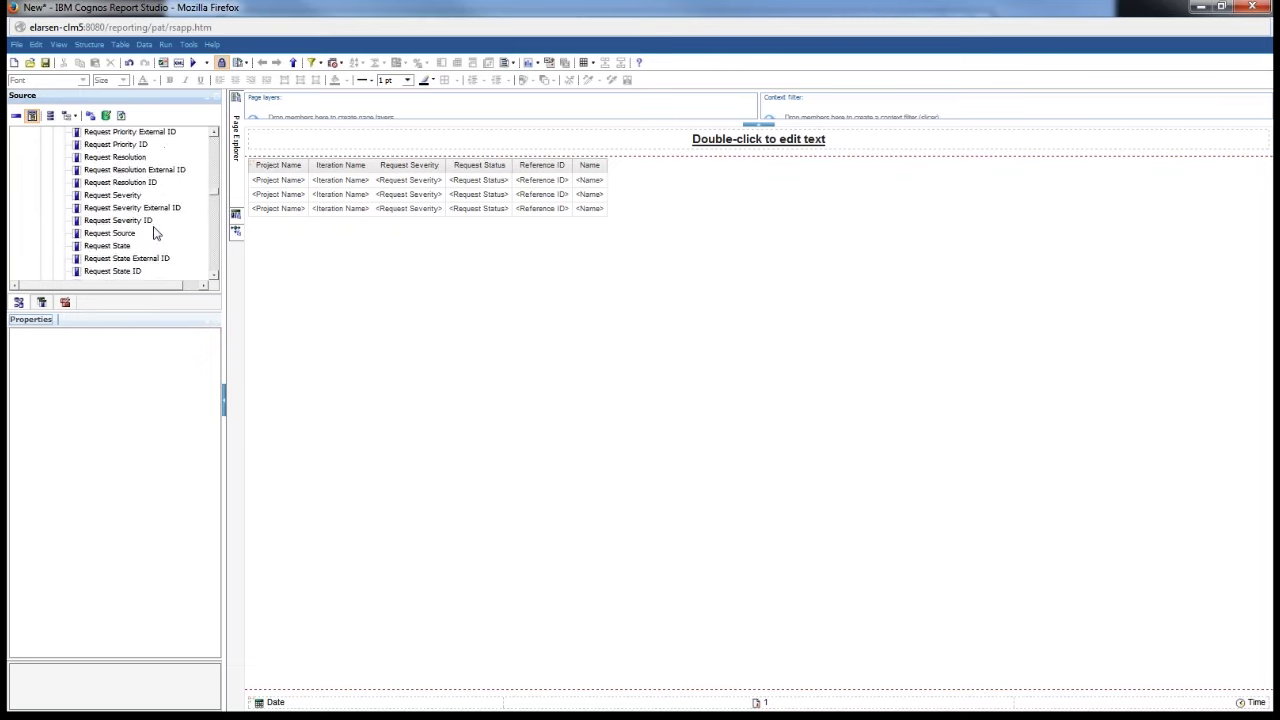
pyautogui.scroll(6, 154, 233)
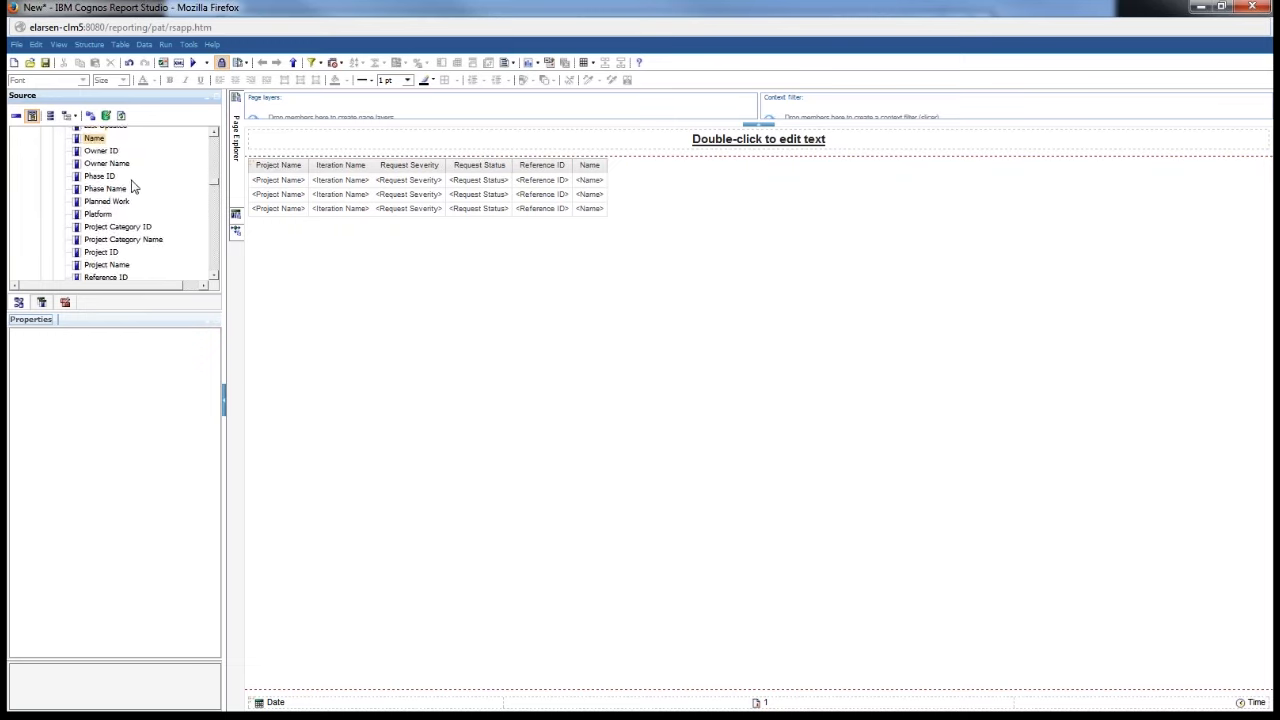
pyautogui.doubleClick(106, 163)
# Step: Append the Creation Date item from Request as the list column after Owner Name
pyautogui.scroll(3, 146, 183)
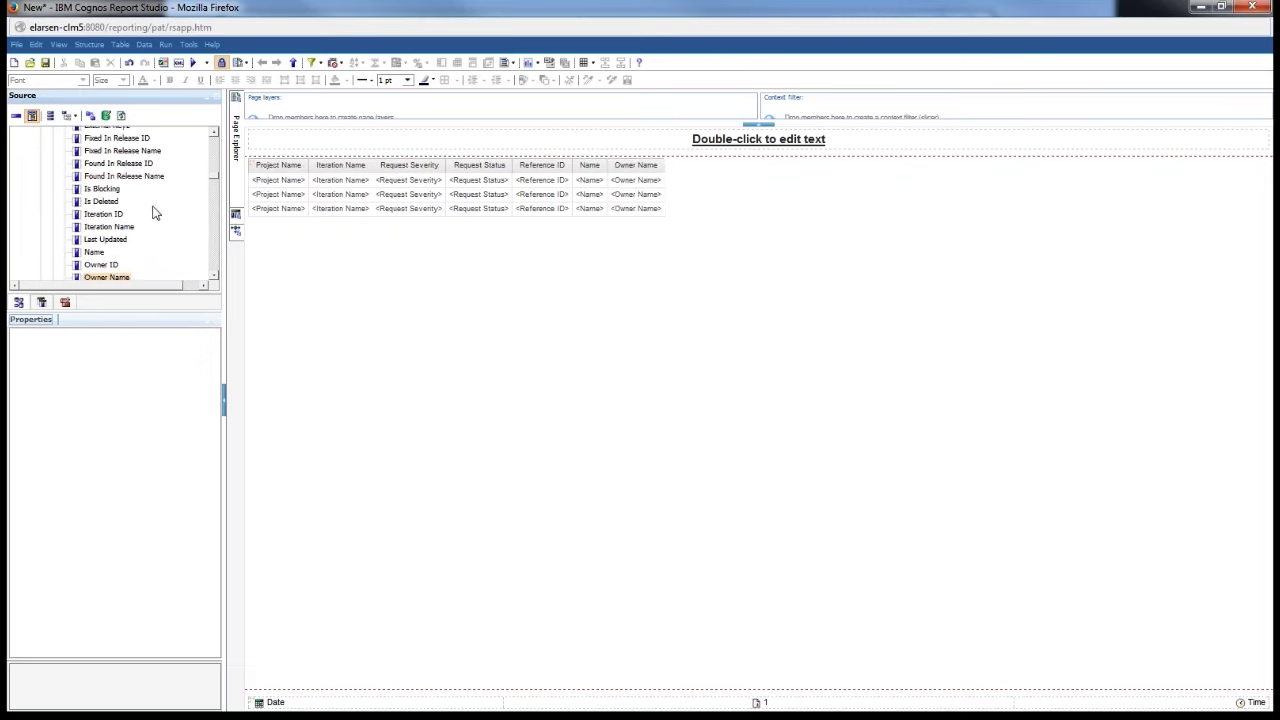
pyautogui.scroll(2, 153, 210)
pyautogui.scroll(1, 155, 180)
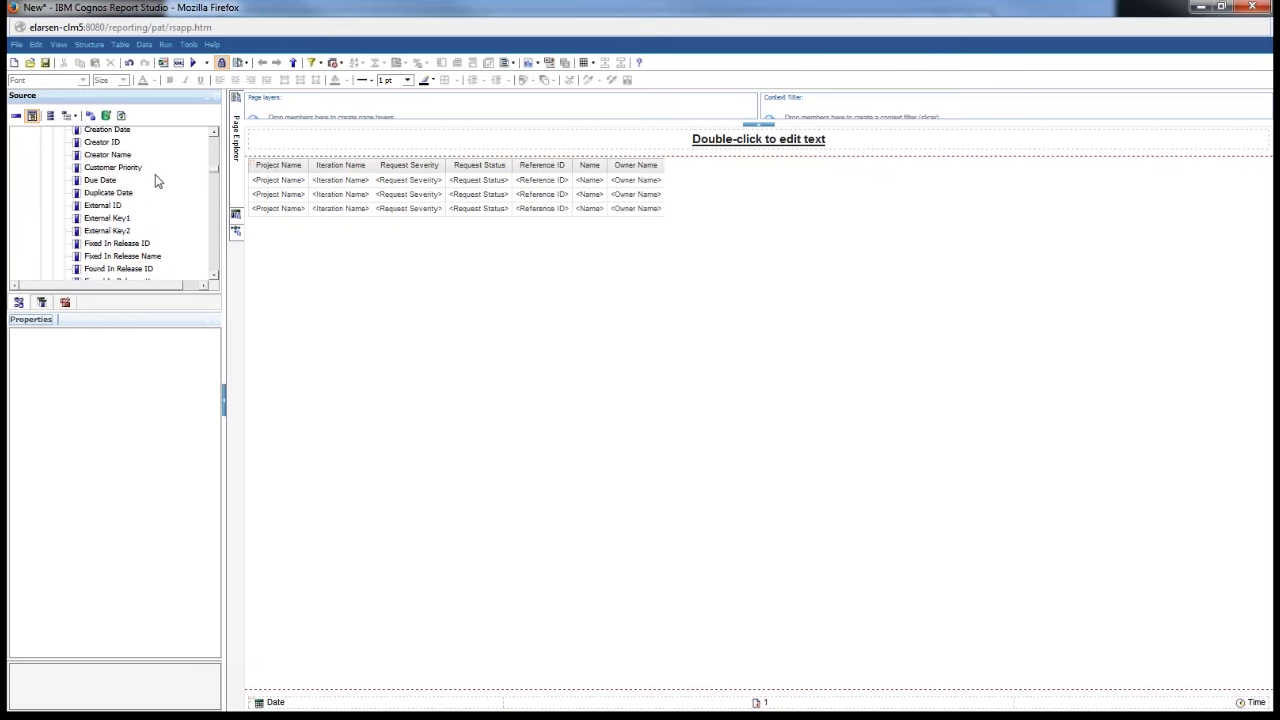
pyautogui.scroll(3, 155, 180)
pyautogui.scroll(5, 155, 180)
pyautogui.scroll(-3, 146, 197)
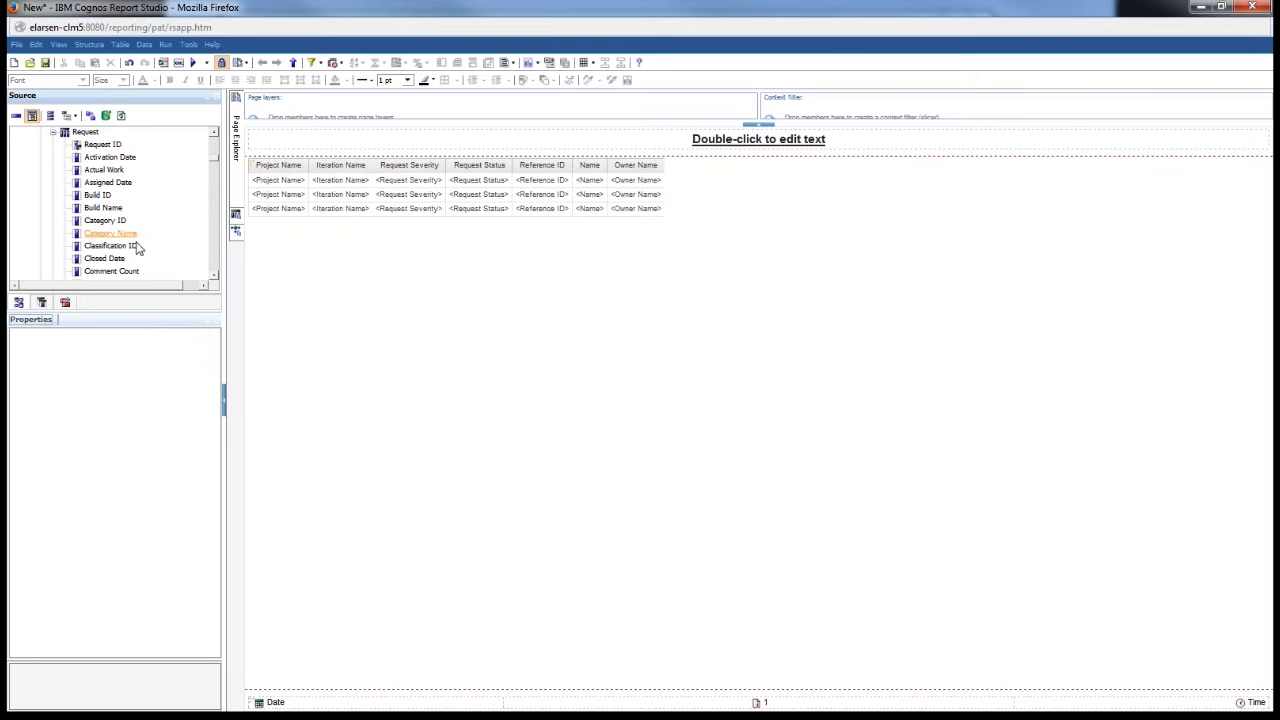
pyautogui.scroll(-2, 149, 249)
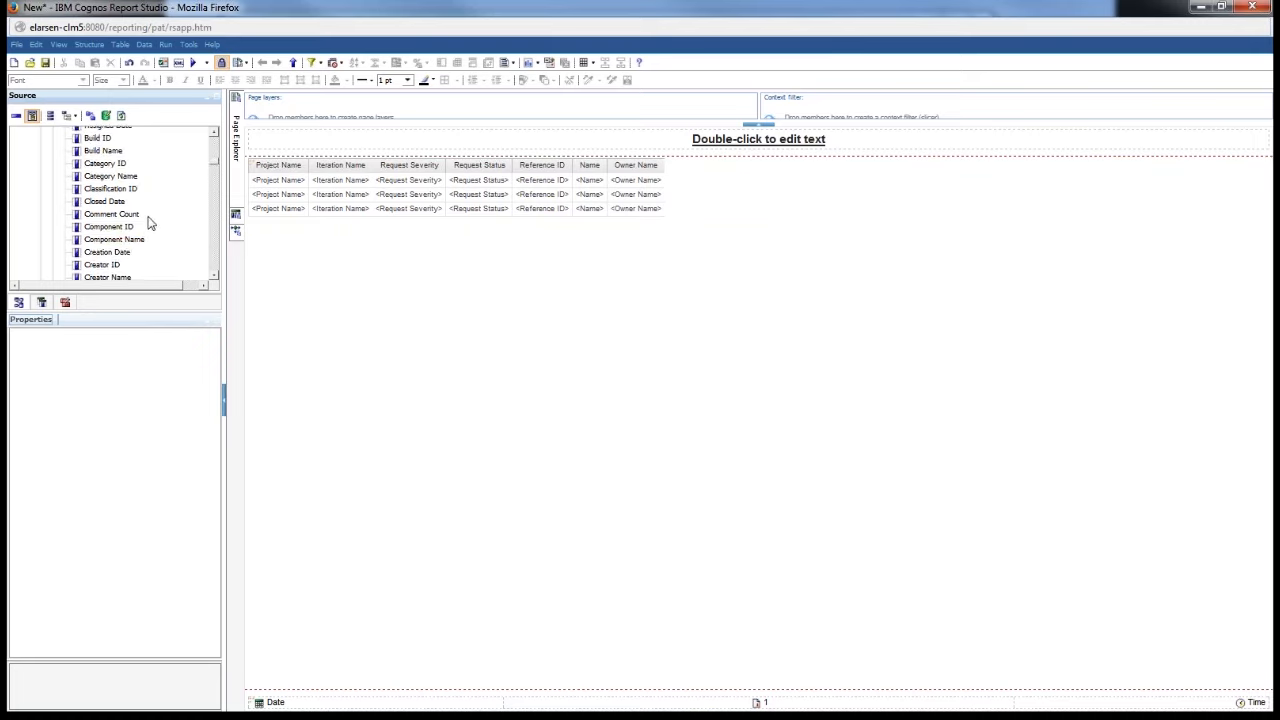
pyautogui.scroll(-2, 143, 257)
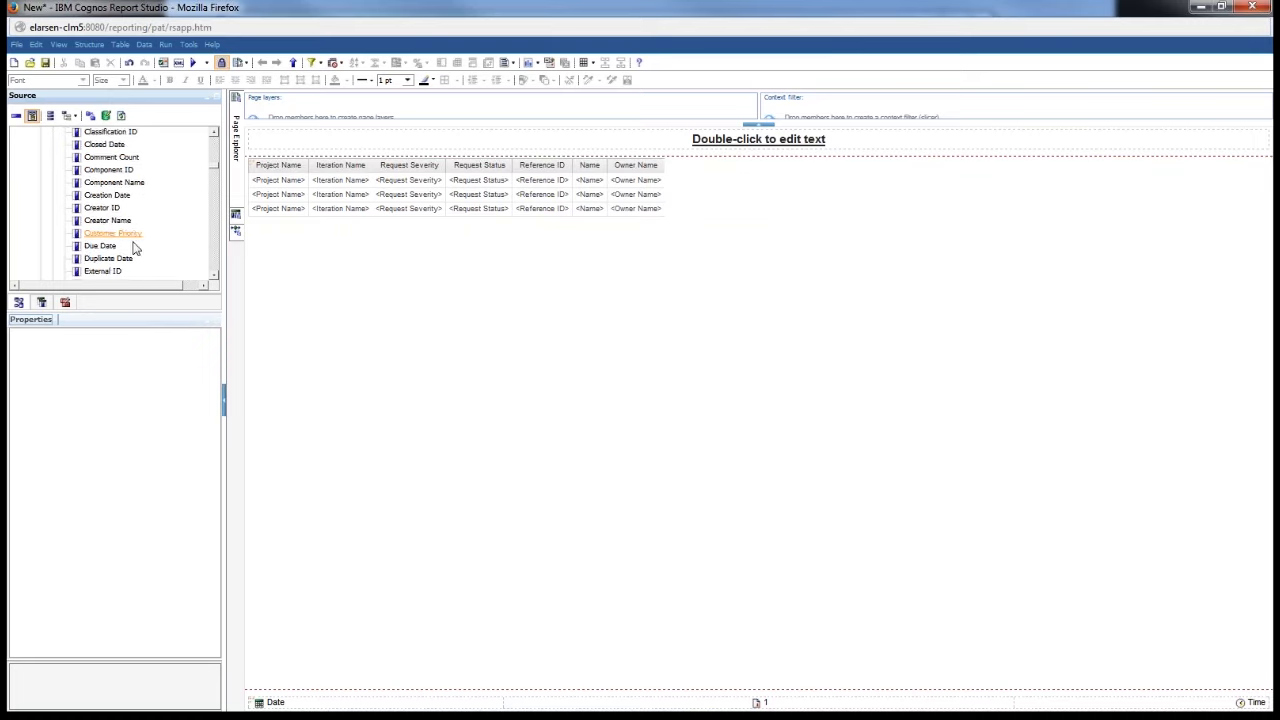
pyautogui.click(120, 200)
pyautogui.doubleClick(120, 200)
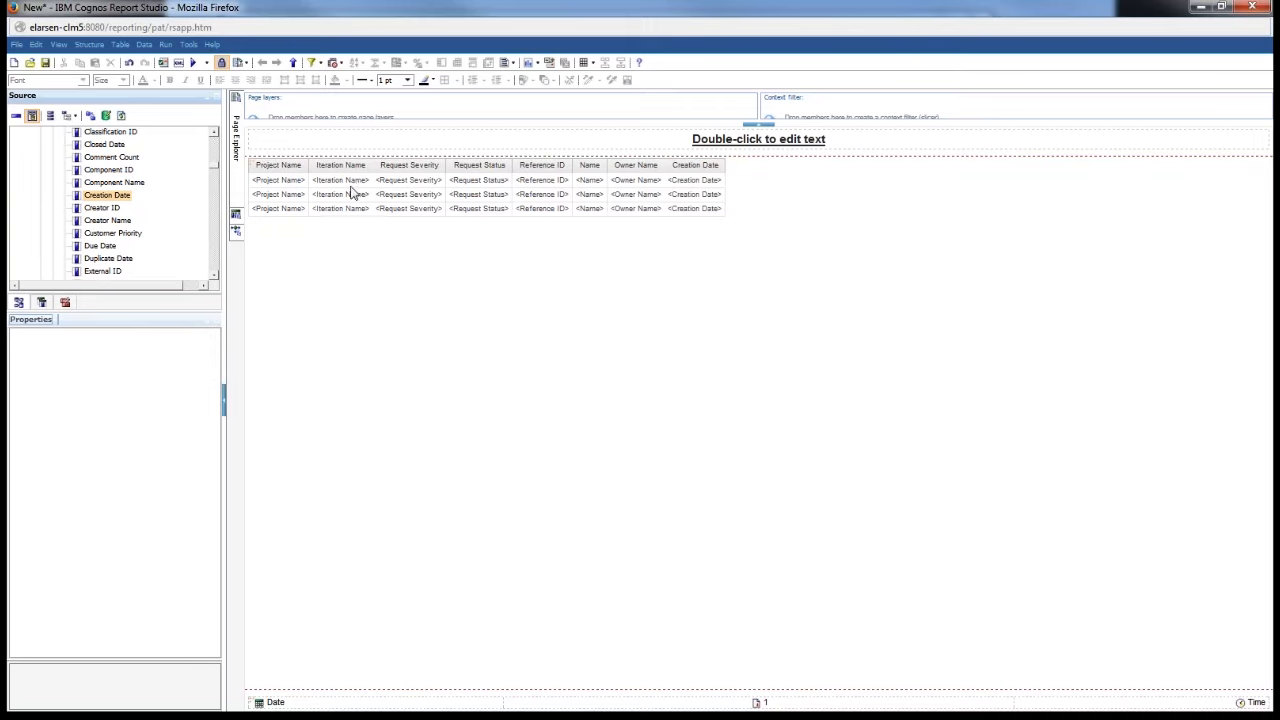
# Step: Check the columns of the finished Open By Priority report in the IBM Cognos Viewer window, and return to the new list report
pyautogui.click(427, 208)
pyautogui.rightClick(418, 200)
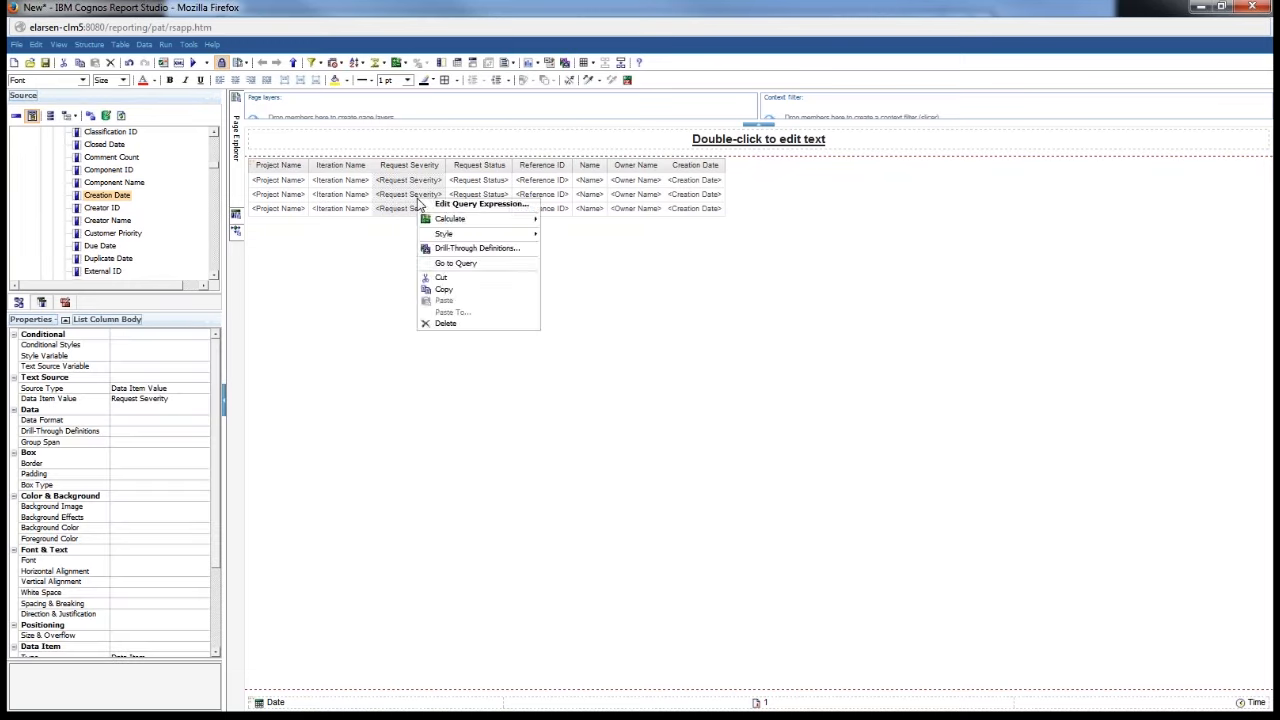
pyautogui.click(408, 200)
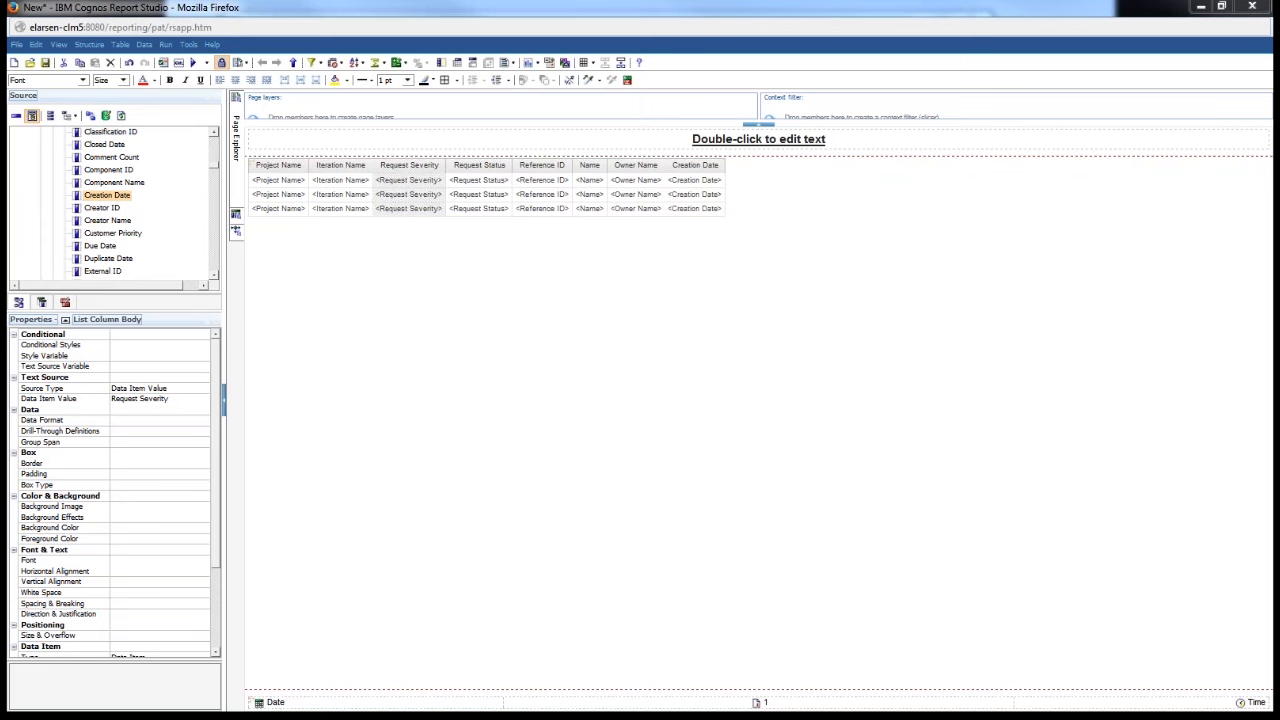
pyautogui.hotkey('alt', 'Tab')
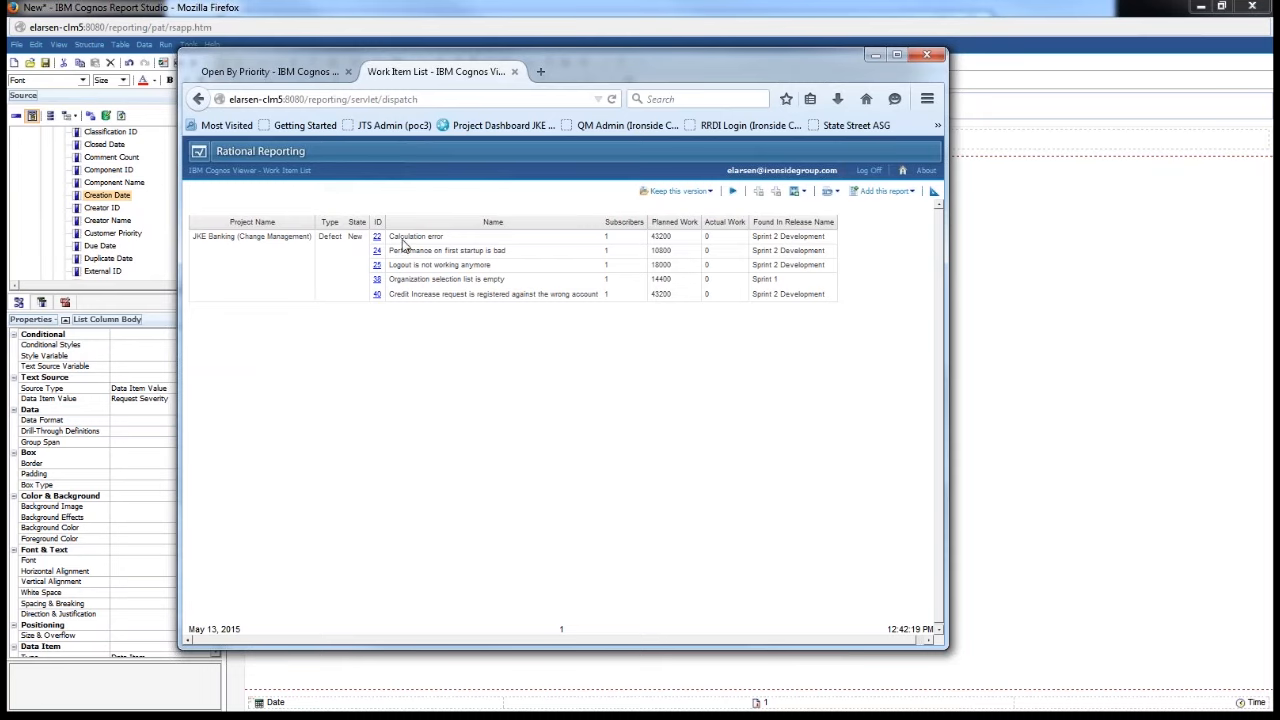
pyautogui.click(265, 74)
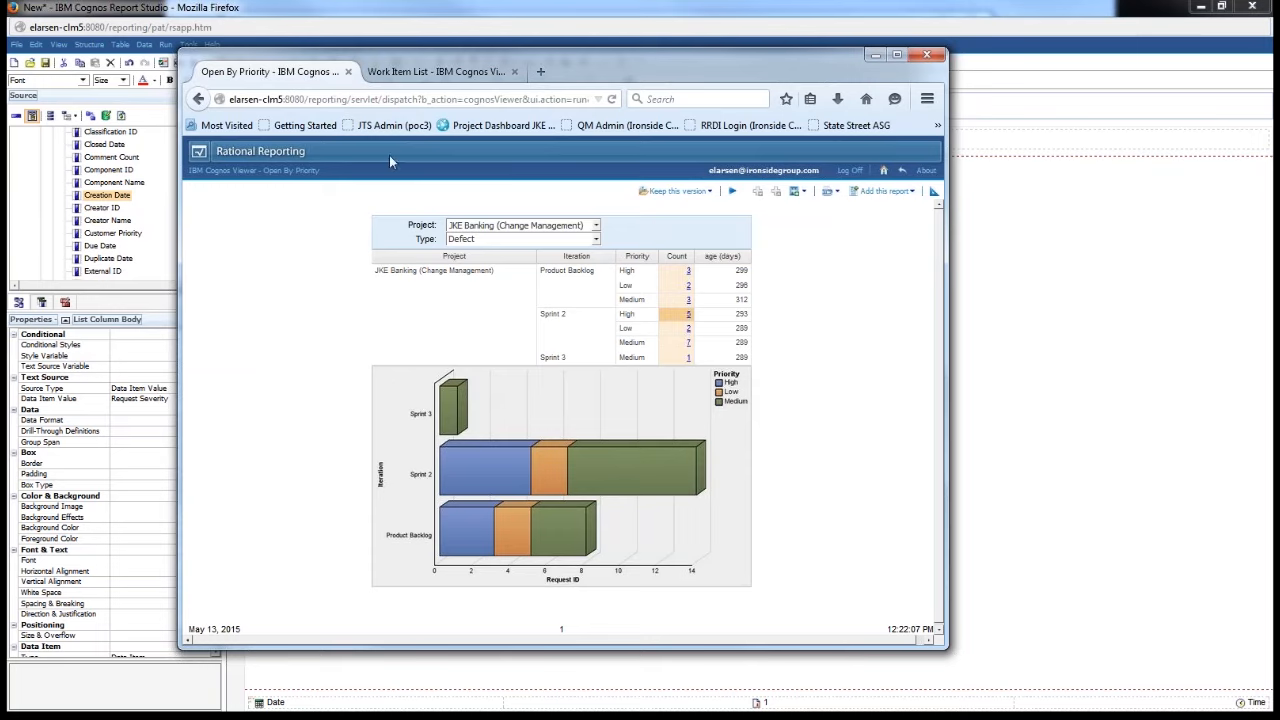
pyautogui.hotkey('alt', 'Tab')
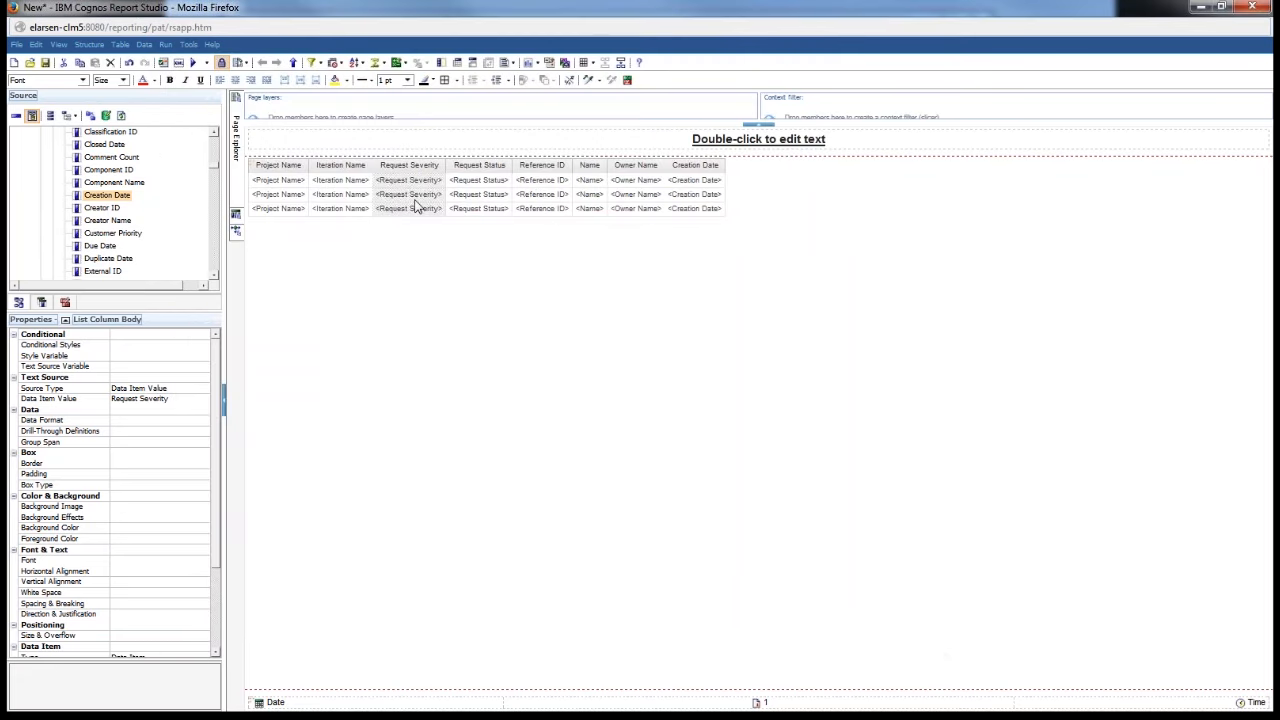
# Step: Replace the list's Request Severity column with the Request Priority item from Request, placed between Iteration Name and Request Status
pyautogui.rightClick(416, 205)
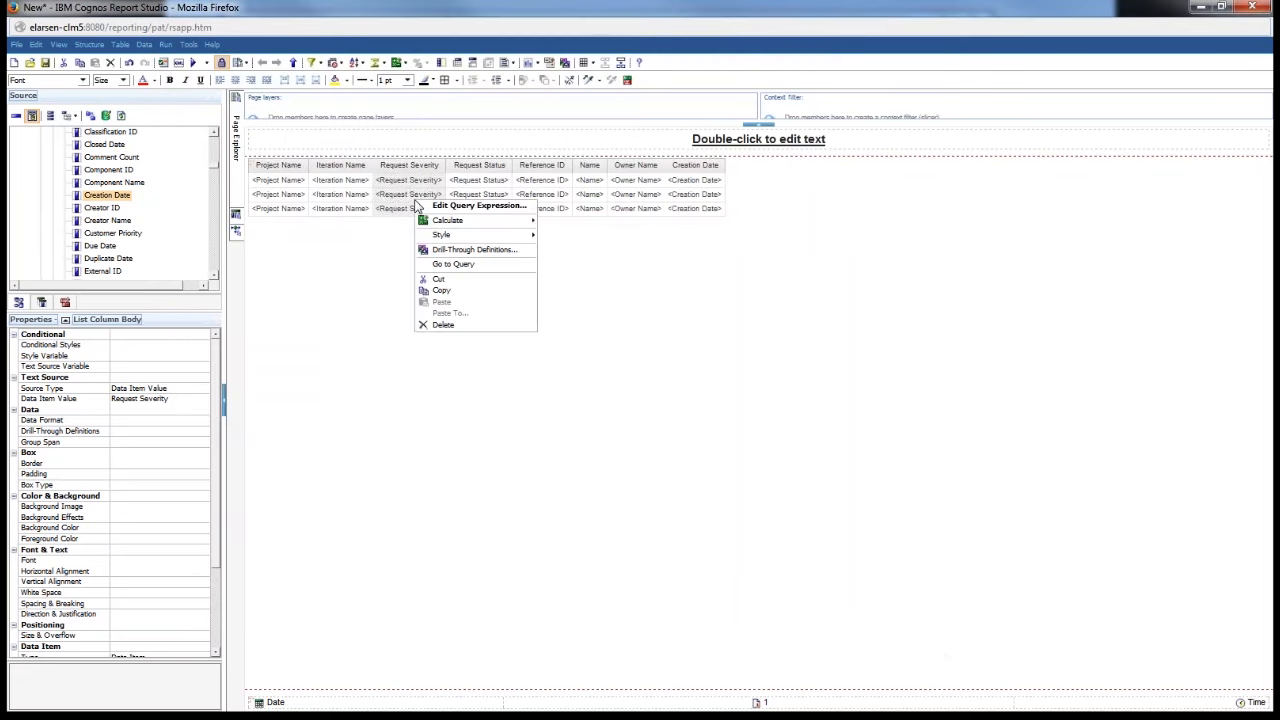
pyautogui.click(443, 326)
pyautogui.scroll(-3, 140, 208)
pyautogui.scroll(-8, 133, 208)
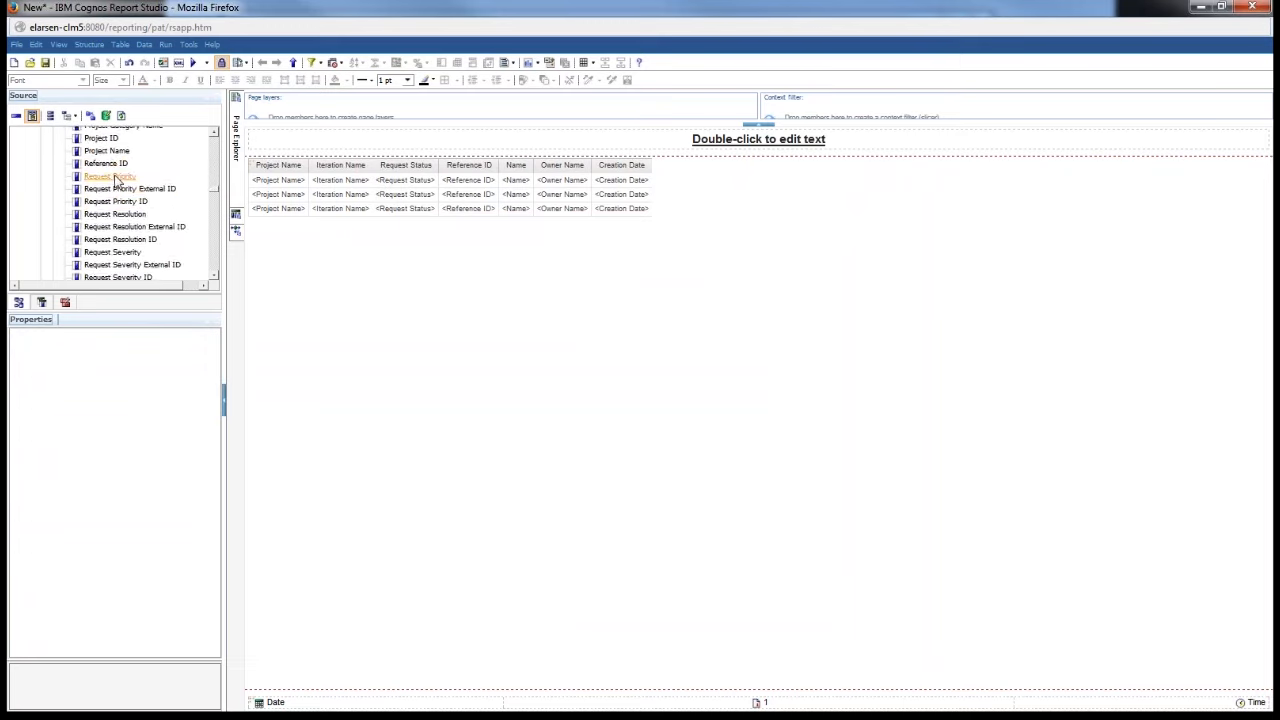
pyautogui.moveTo(115, 177); pyautogui.dragTo(351, 181)
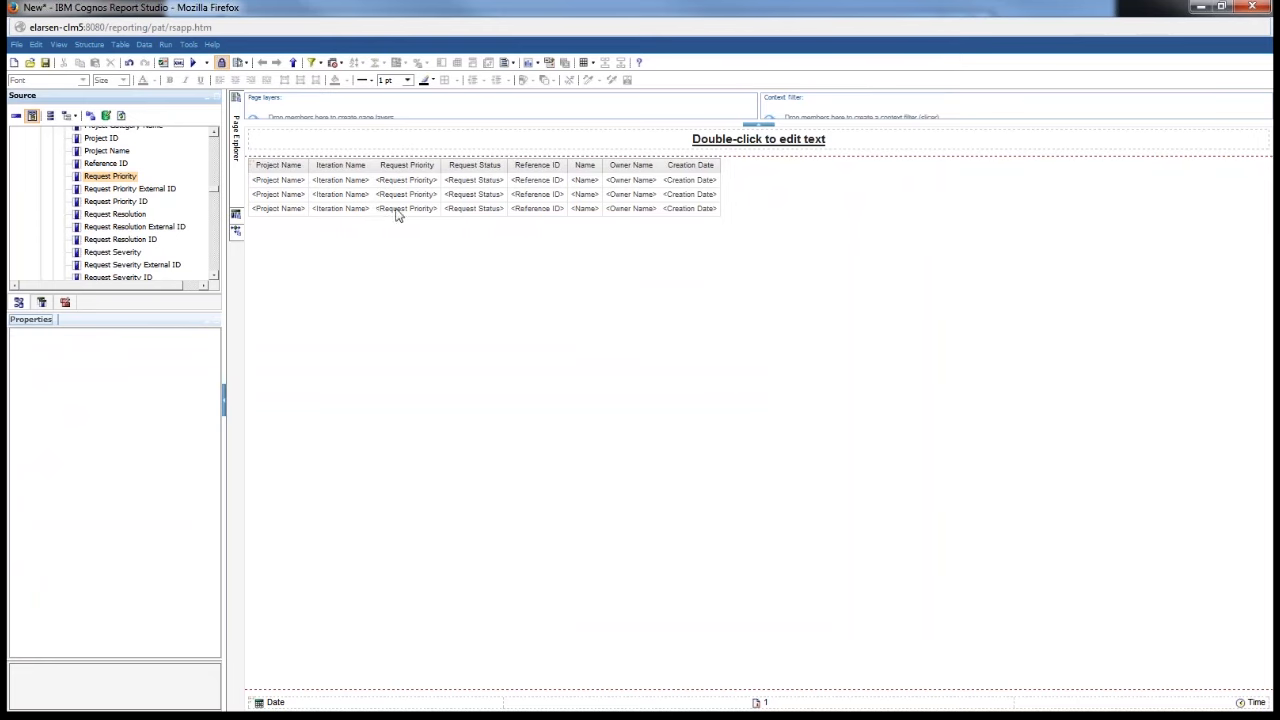
# Step: Open the query behind the list and add the detail filter [Project Name] = ?pProject?
pyautogui.click(351, 196)
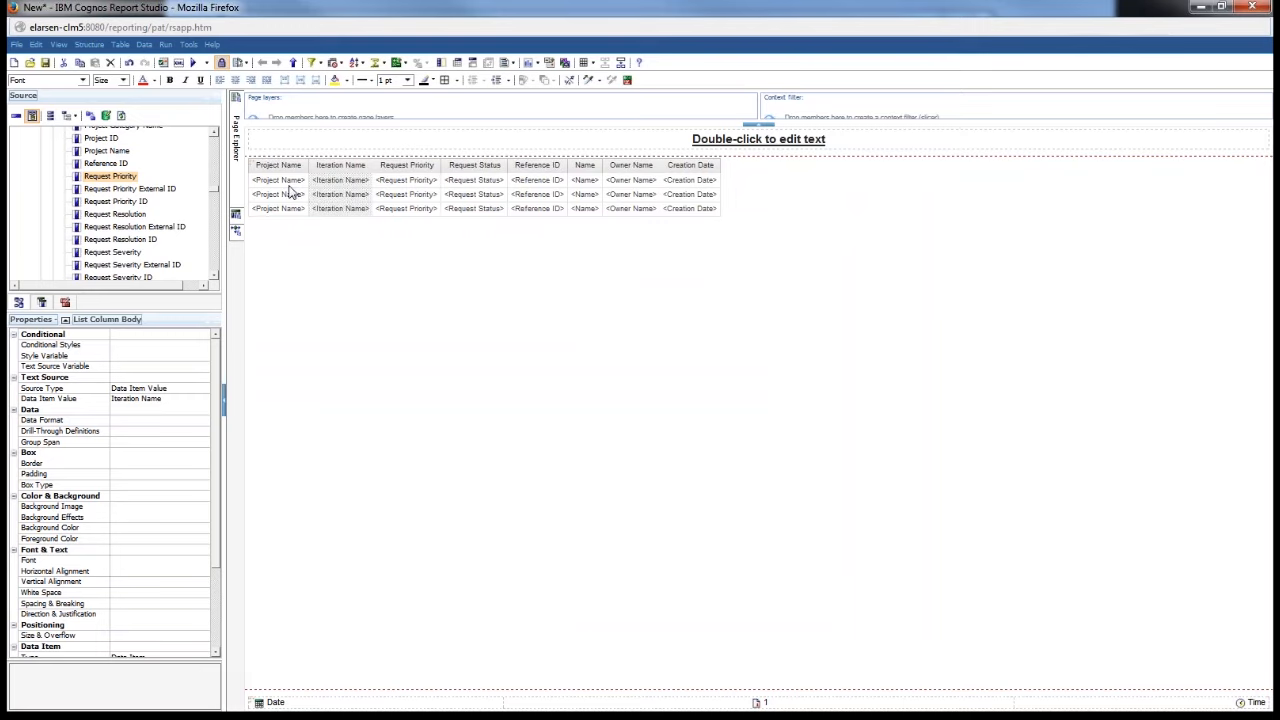
pyautogui.click(290, 192)
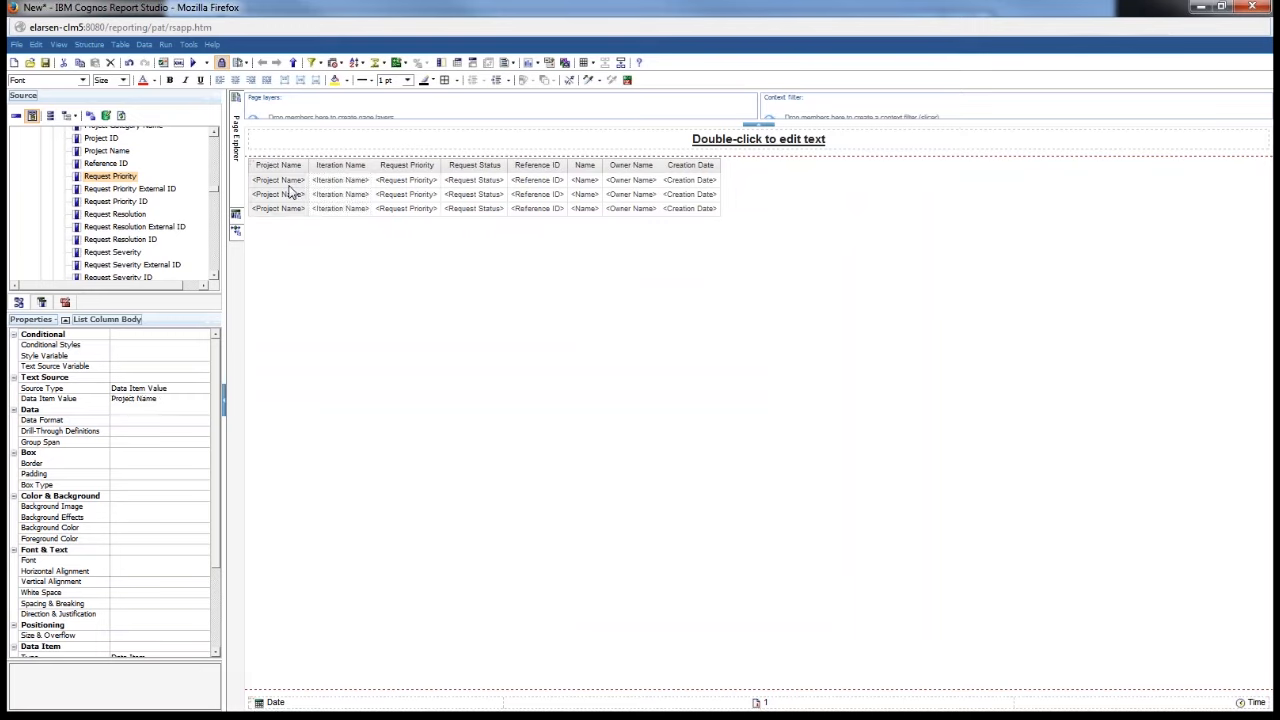
pyautogui.rightClick(290, 192)
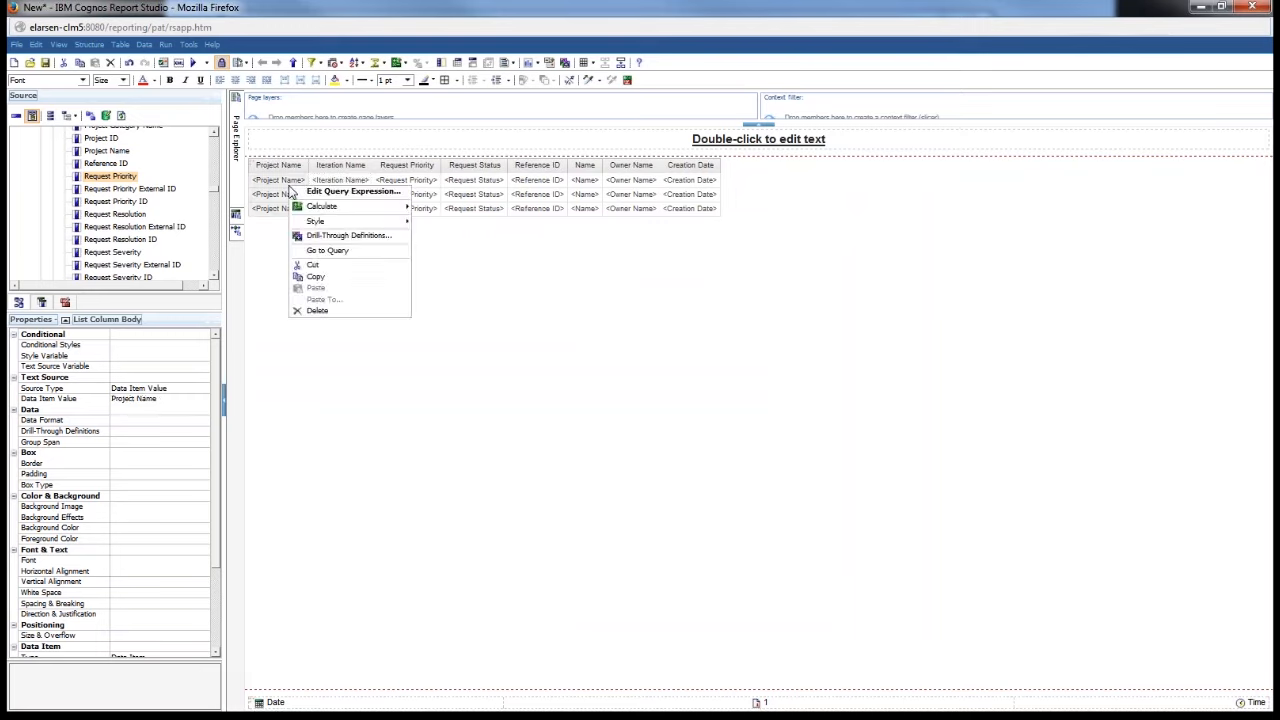
pyautogui.click(330, 251)
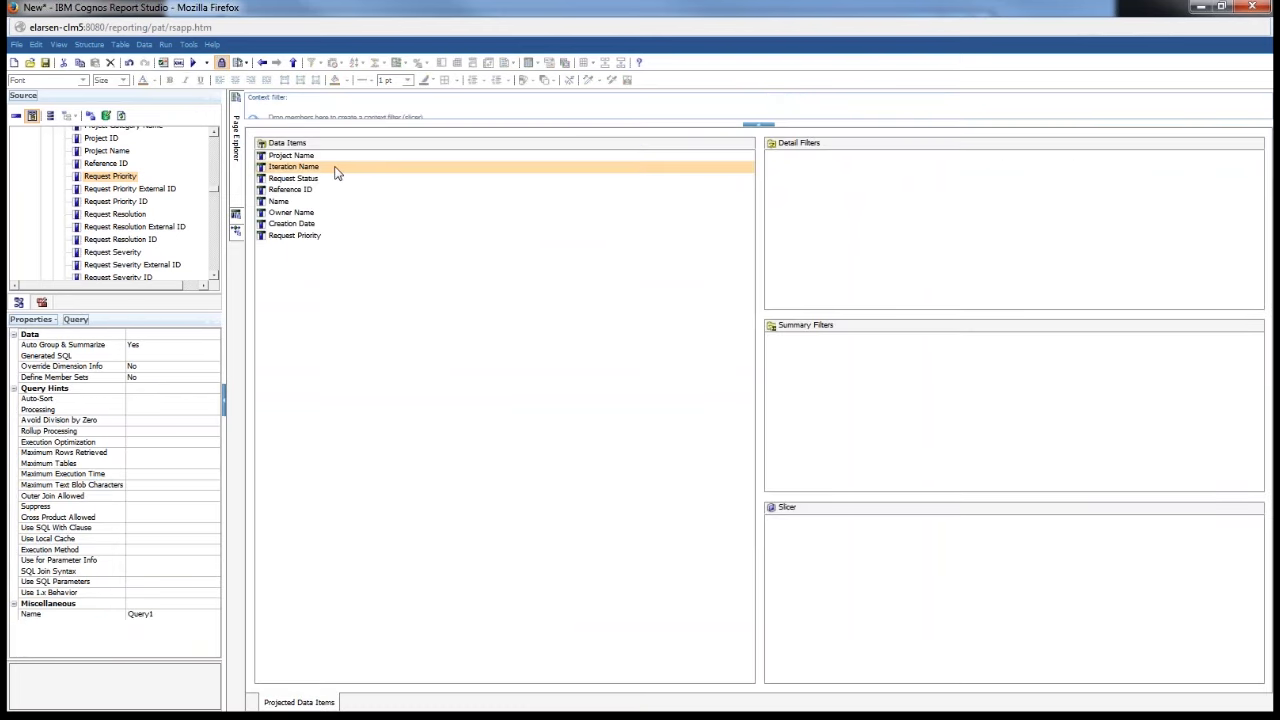
pyautogui.moveTo(312, 158); pyautogui.dragTo(802, 163)
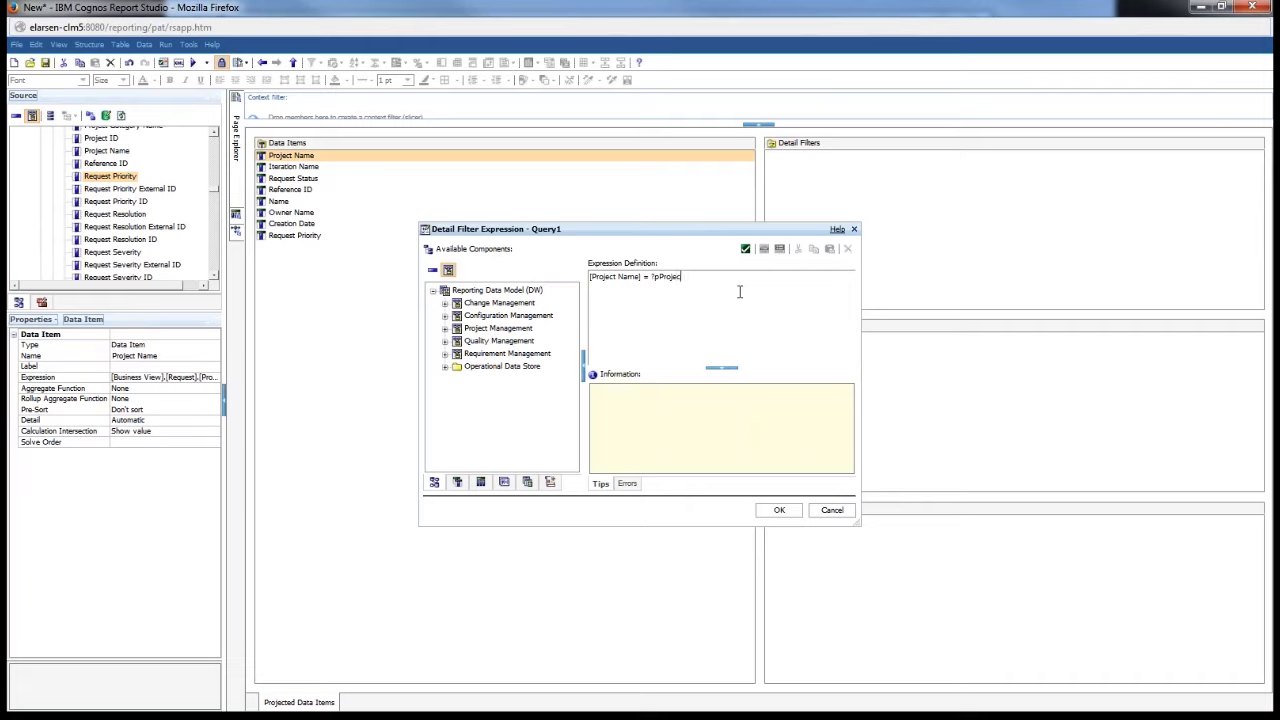
pyautogui.write('?')
pyautogui.click(778, 510)
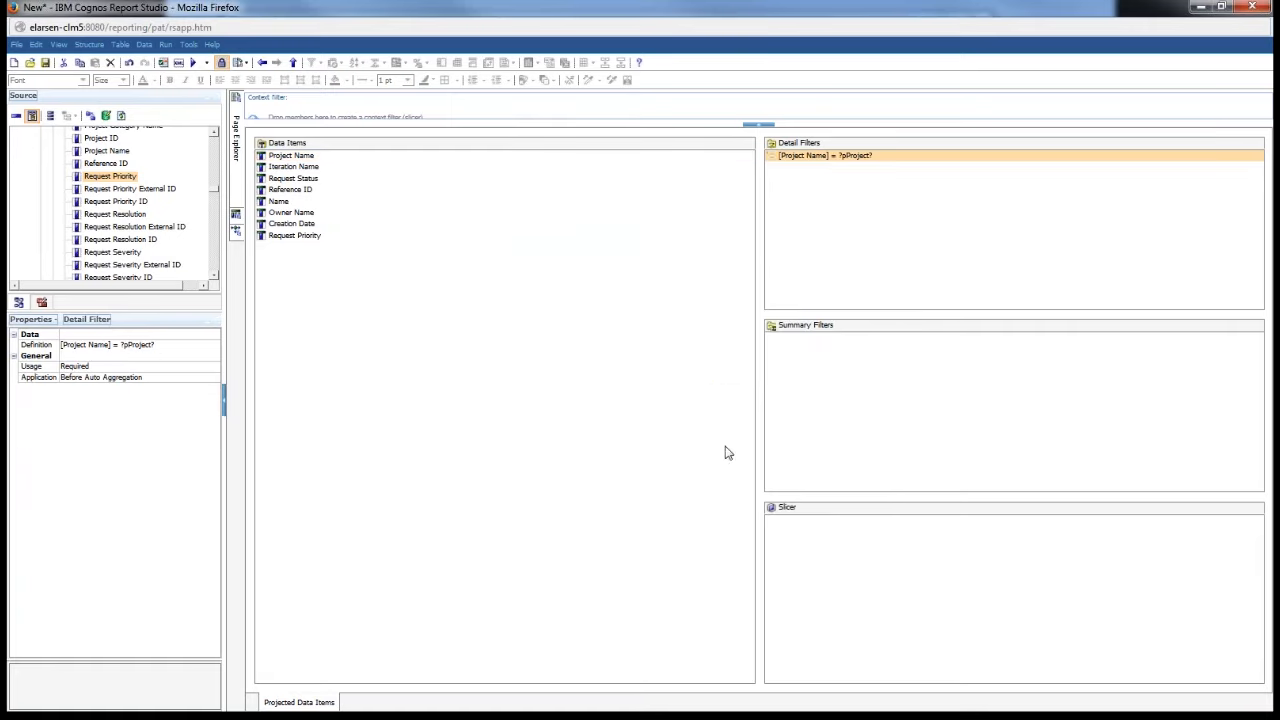
pyautogui.click(320, 172)
pyautogui.doubleClick(320, 172)
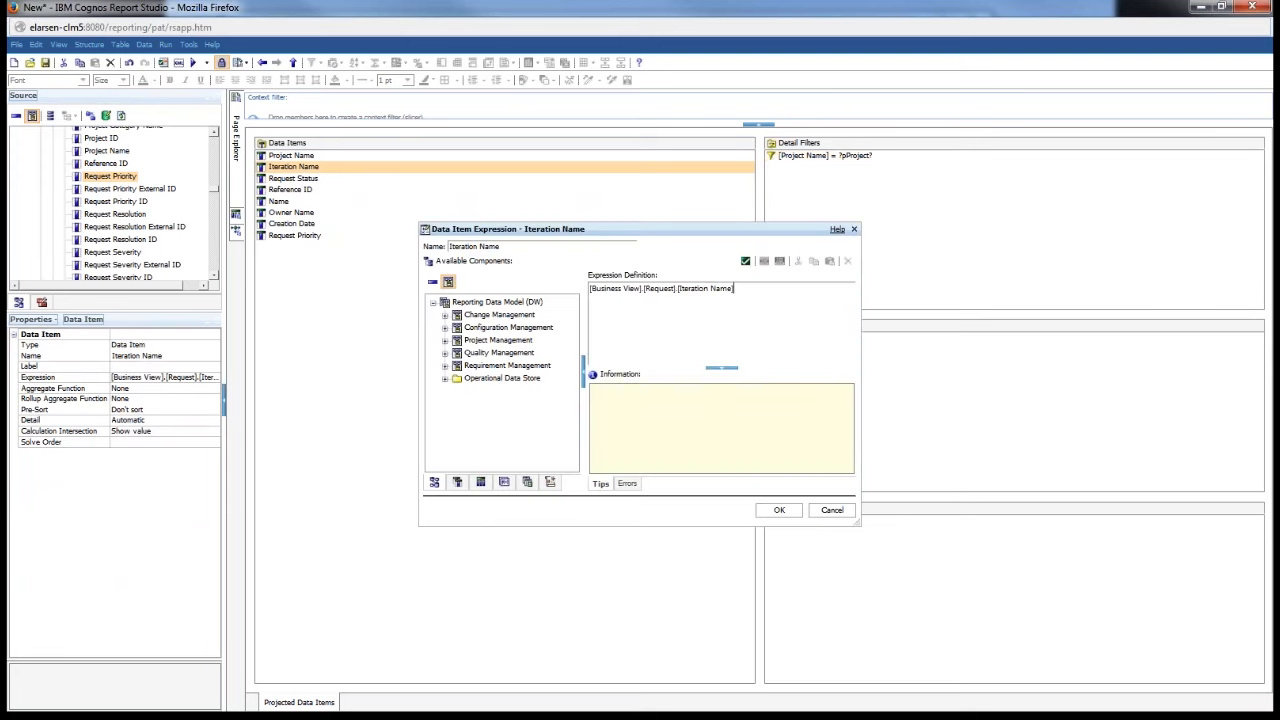
pyautogui.click(832, 510)
# Step: Add the detail filter [Iteration Name] = ?pIteration? to the query
pyautogui.moveTo(290, 175); pyautogui.dragTo(912, 182)
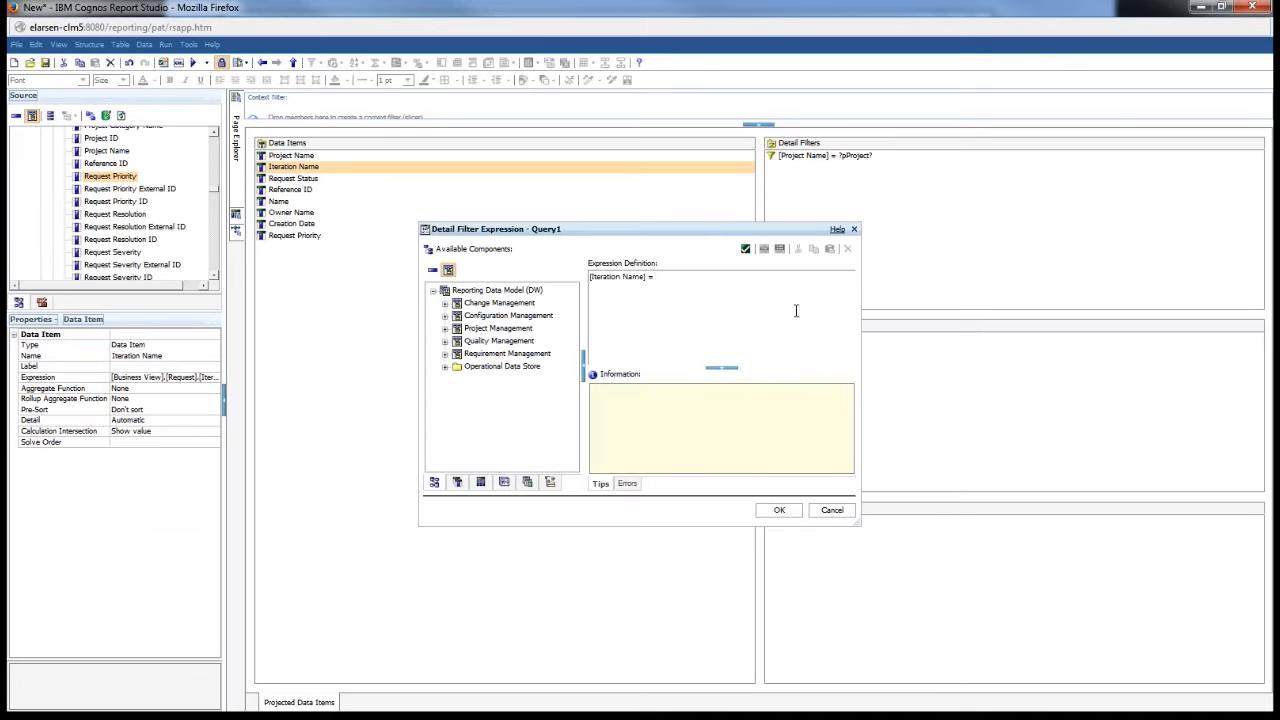
pyautogui.write('= ?pIteration?')
pyautogui.click(779, 510)
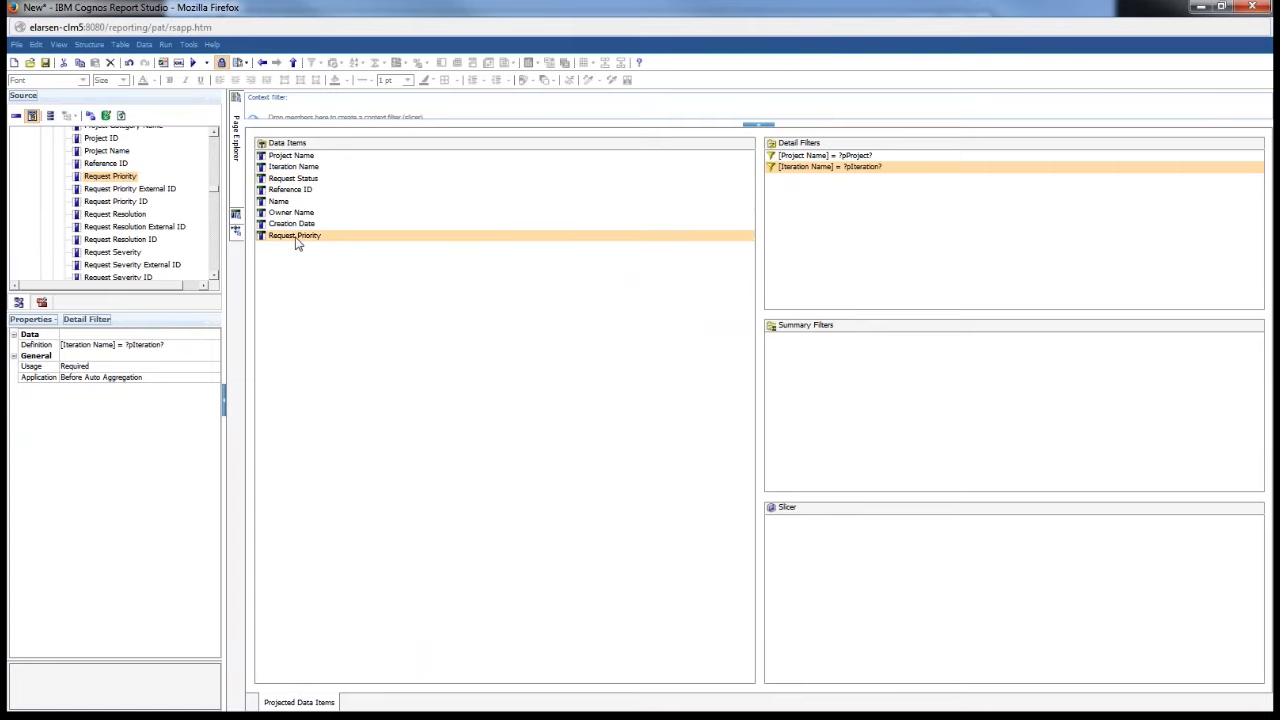
# Step: Move the Request Priority data item directly below Iteration Name and add the detail filter [Request Priority] = ?pPriority?
pyautogui.moveTo(298, 235); pyautogui.dragTo(309, 186)
pyautogui.moveTo(845, 280); pyautogui.dragTo(886, 278)
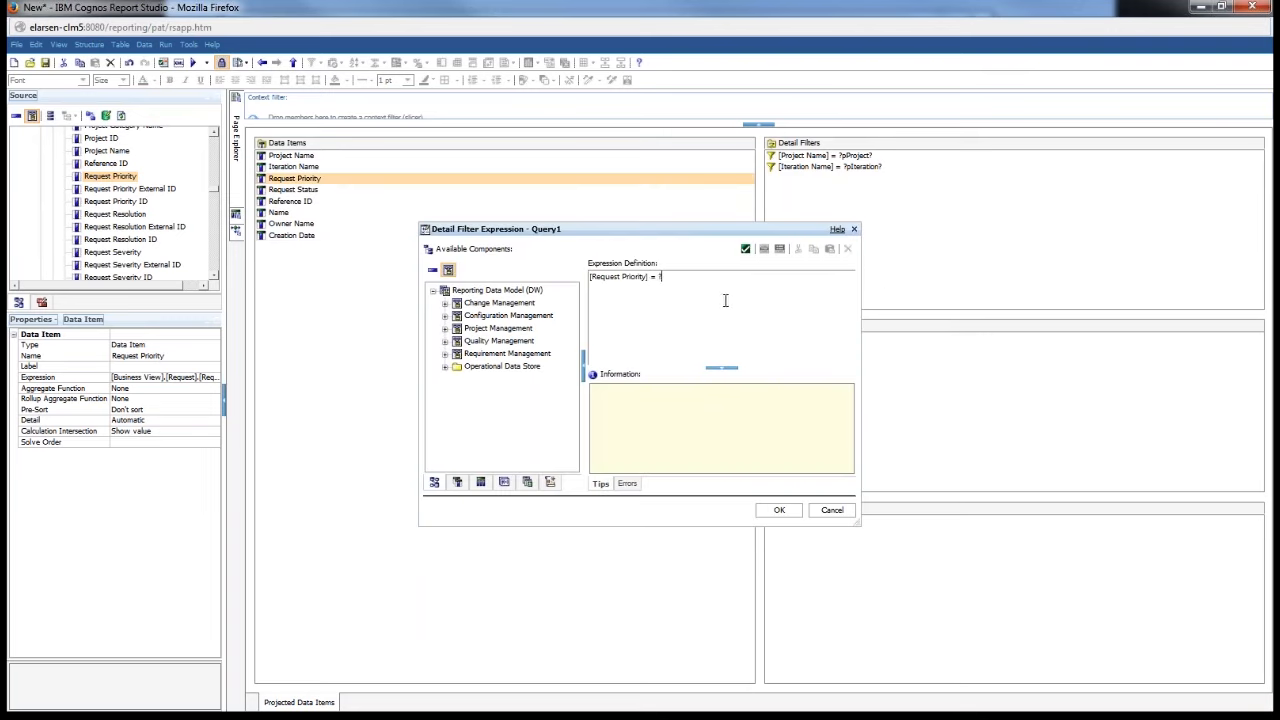
pyautogui.write('= ?pPriority?')
pyautogui.click(775, 512)
# Step: Create a detail filter on the Request Status data item with the expression [Request Status] = ?pStatus?
pyautogui.click(296, 190)
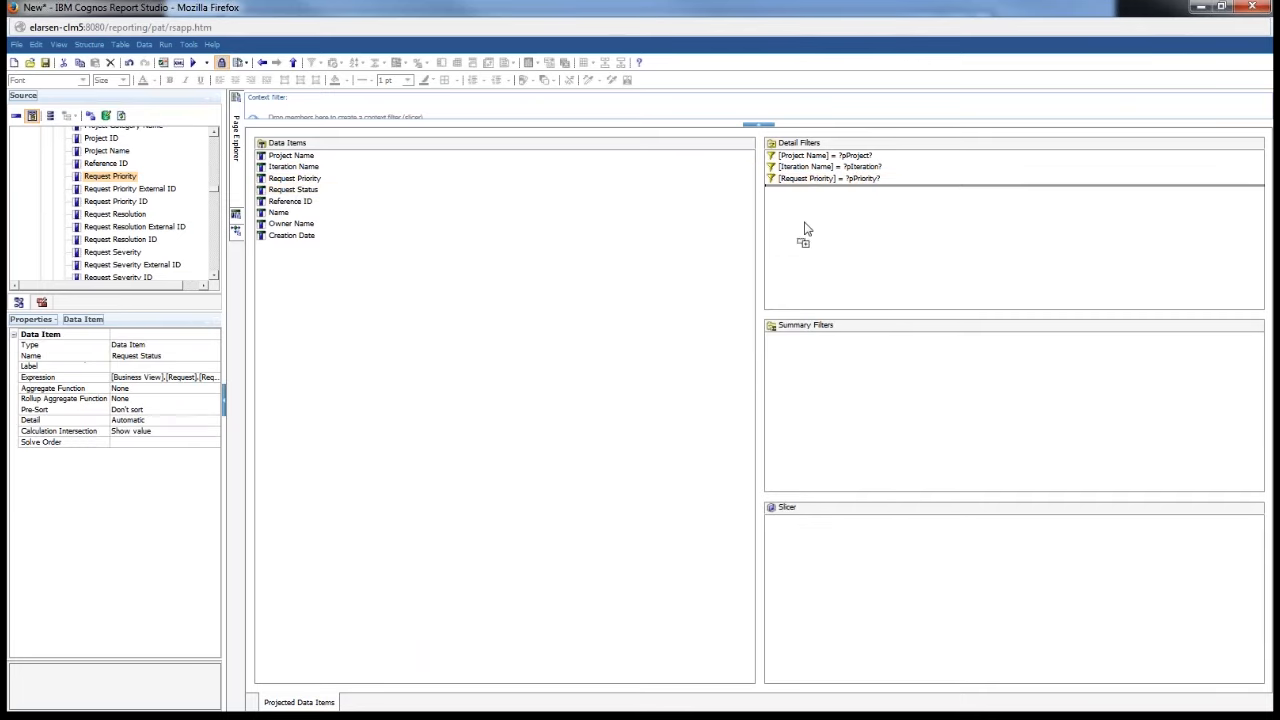
pyautogui.moveTo(296, 190); pyautogui.dragTo(807, 229)
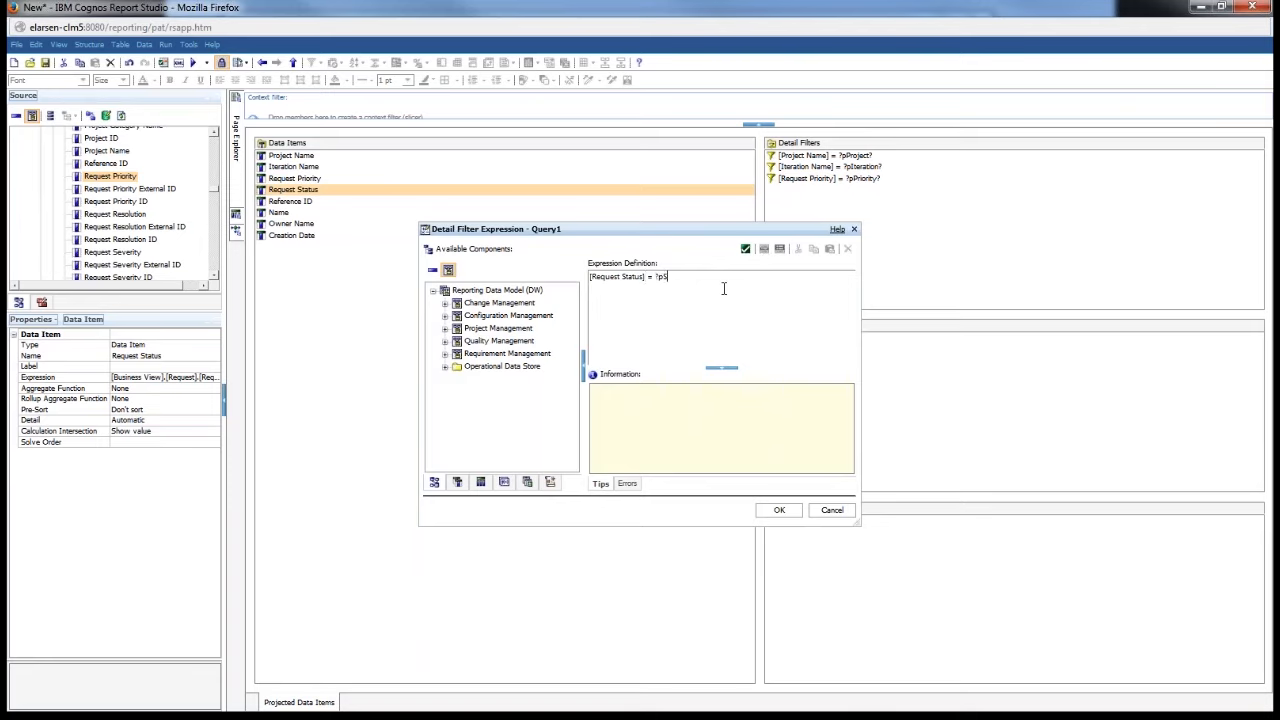
pyautogui.write('= ?pStatus?')
pyautogui.click(779, 510)
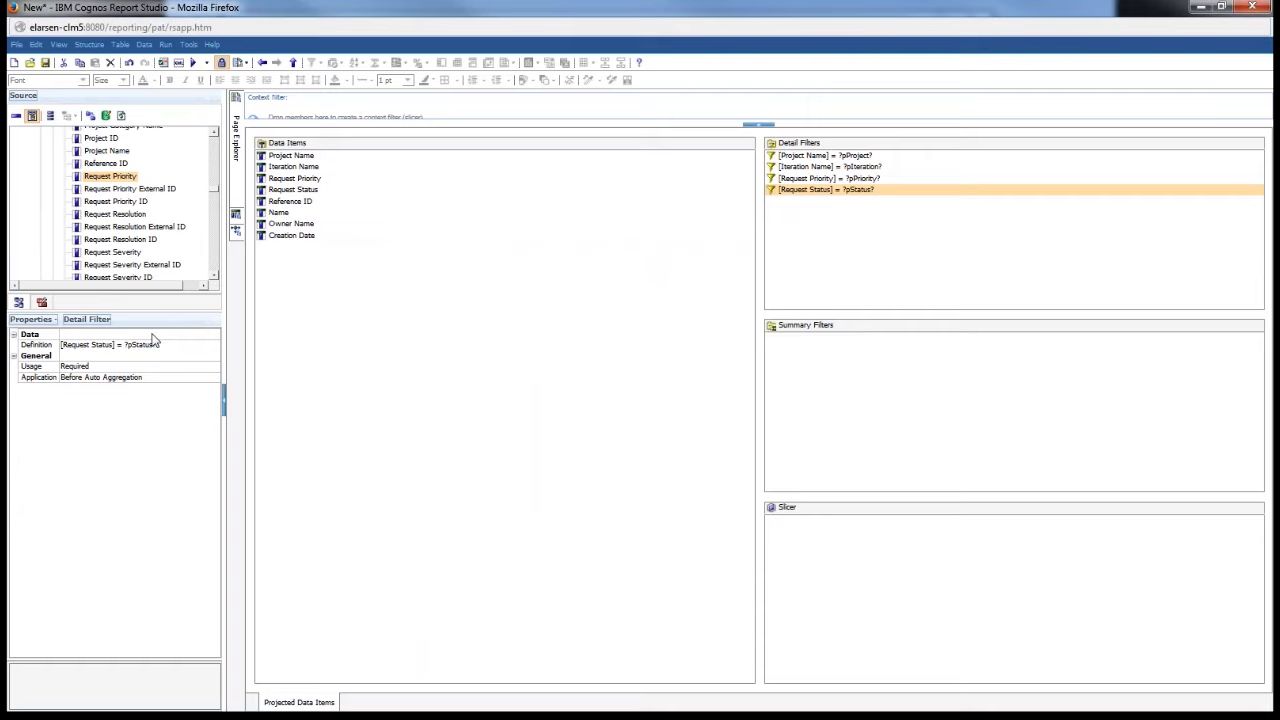
# Step: Set the usage of all four detail filters to Optional
pyautogui.keyDown('shift'); pyautogui.click(857, 160); pyautogui.keyUp('shift')
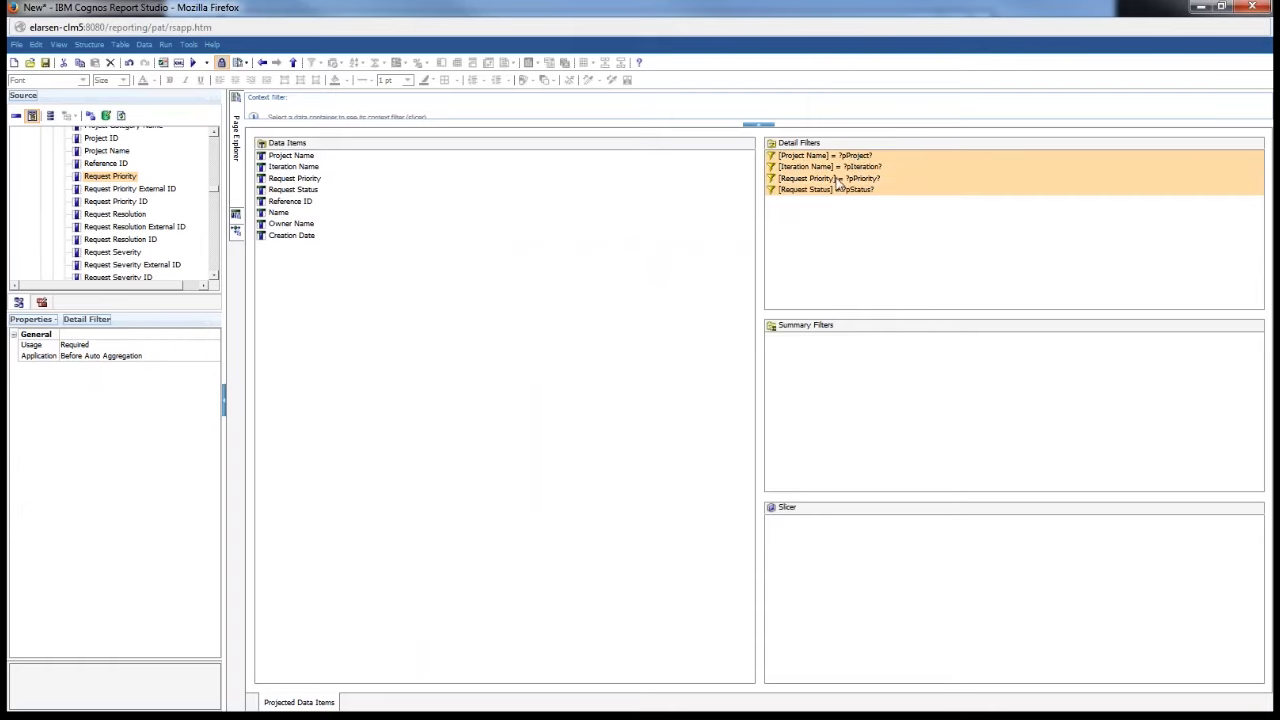
pyautogui.click(172, 346)
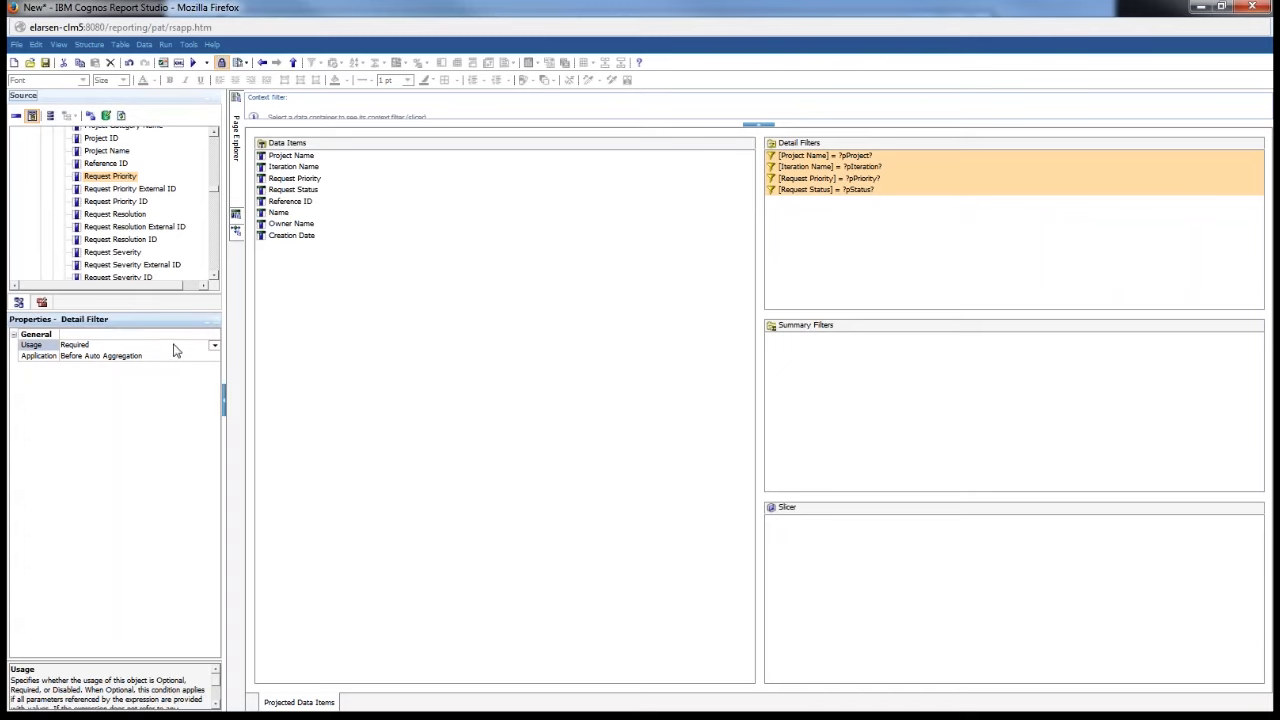
pyautogui.click(214, 345)
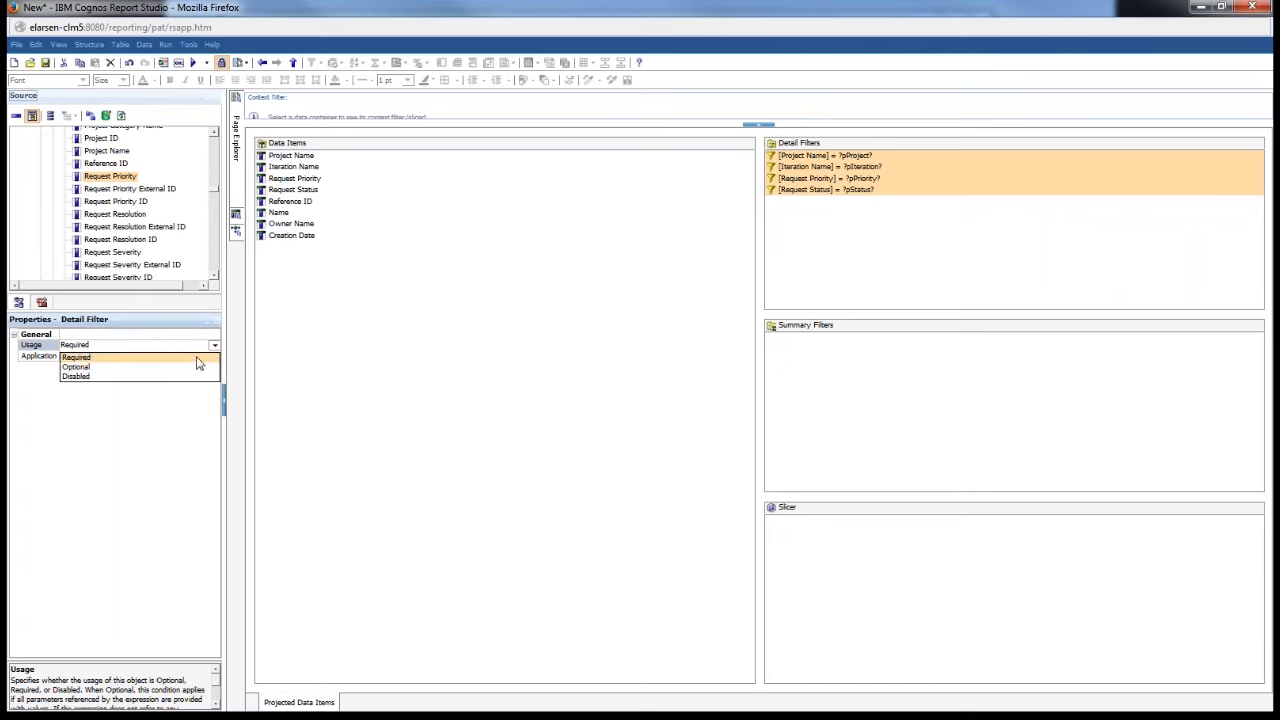
pyautogui.click(76, 367)
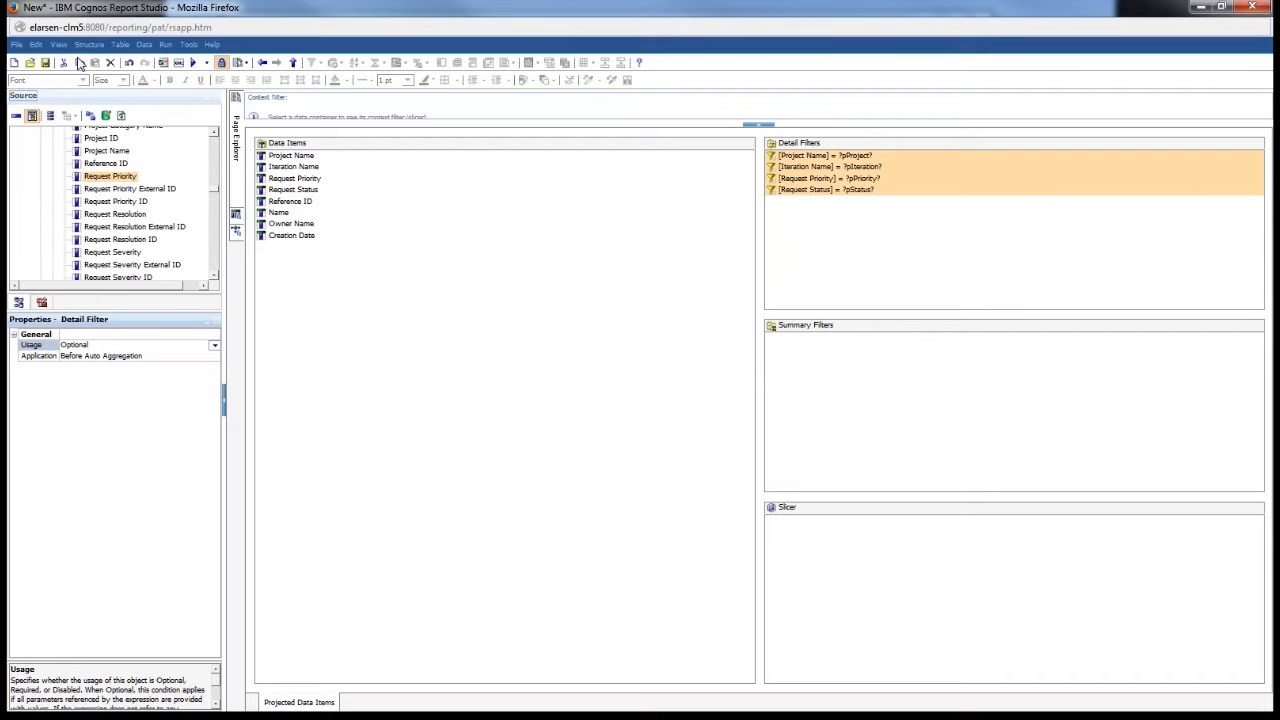
# Step: Save the report as Work Items By Priority Details in the 2015 Webcasts folder
pyautogui.click(46, 64)
pyautogui.click(612, 337)
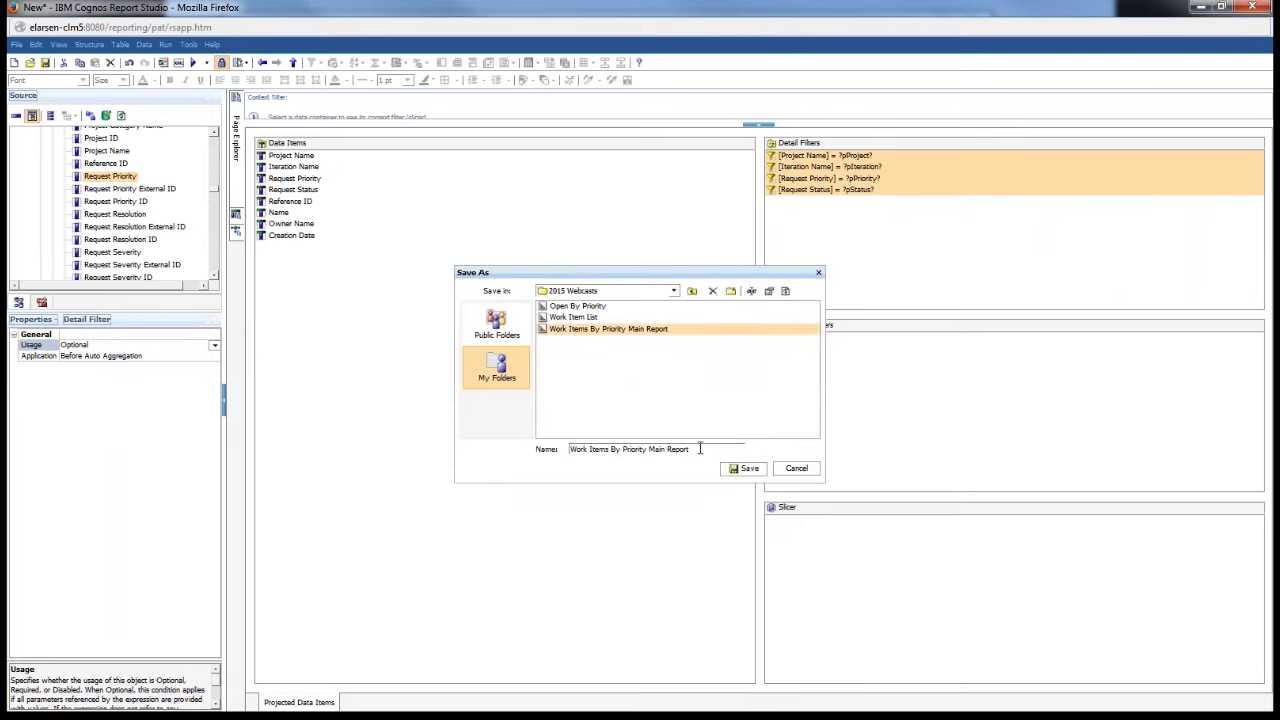
pyautogui.moveTo(647, 453); pyautogui.dragTo(711, 446)
pyautogui.press('BackSpace')
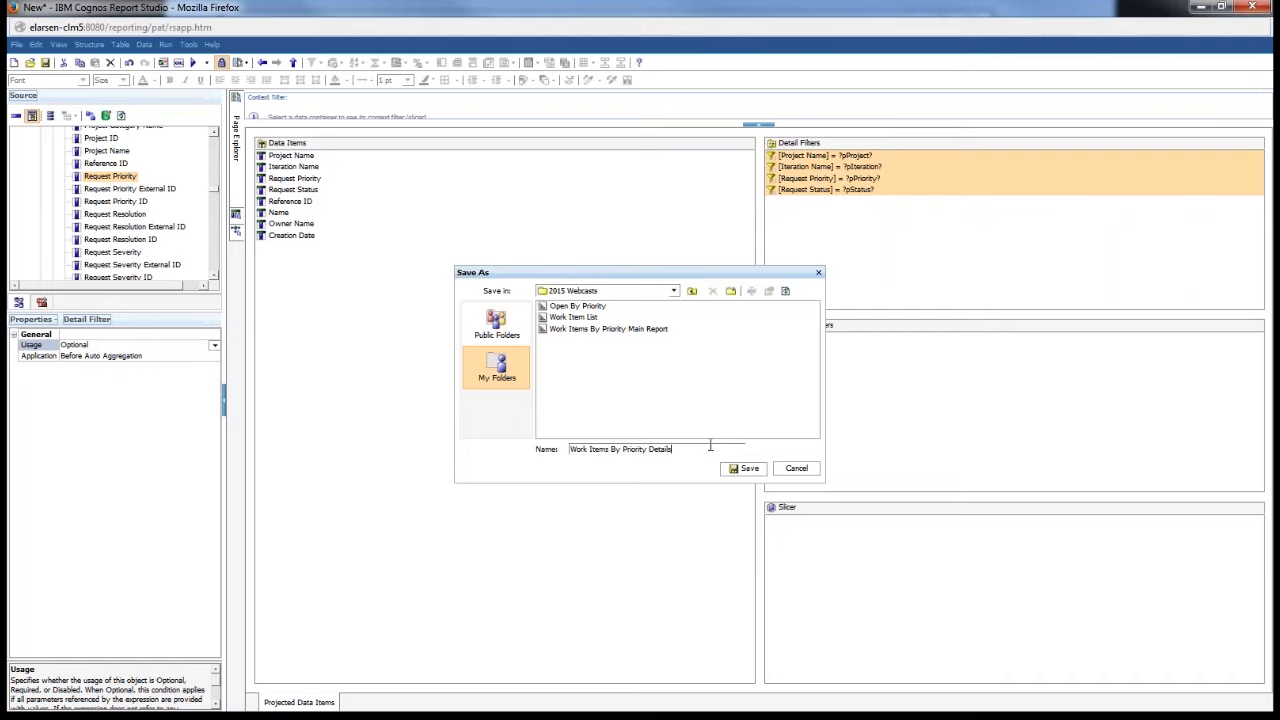
pyautogui.press('Return')
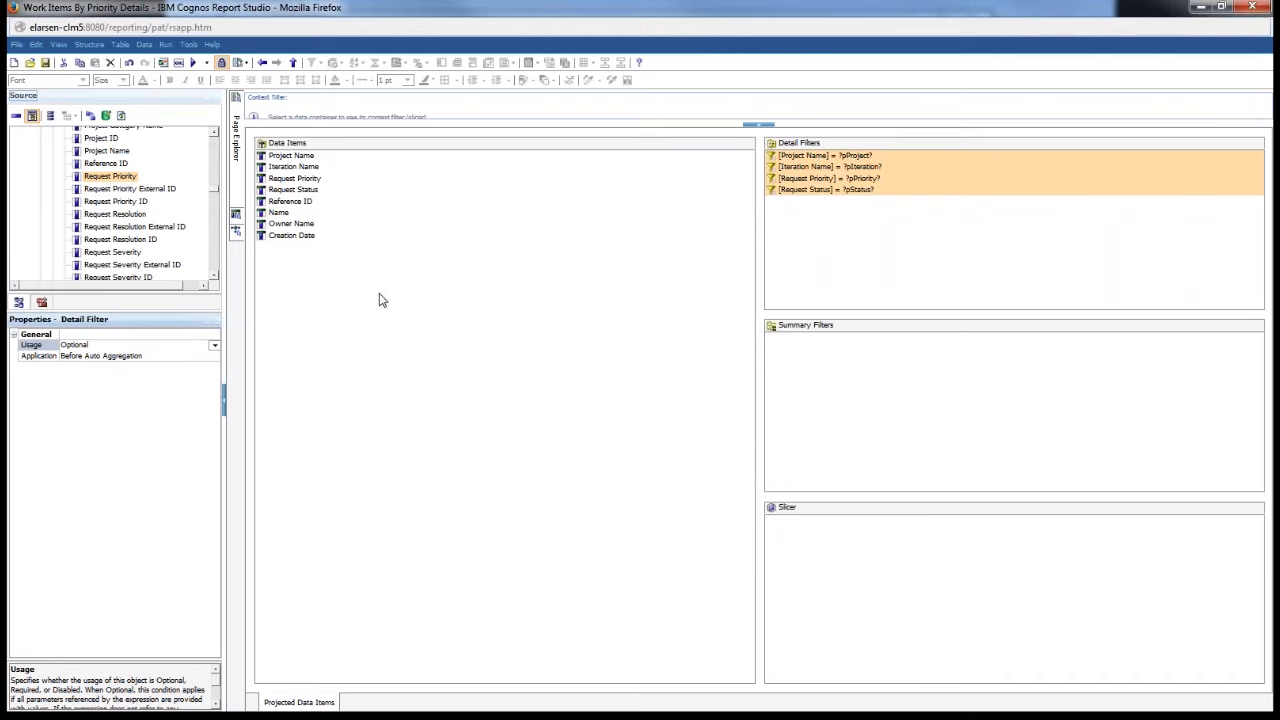
# Step: Add the URL item from Request to the end of the query's data items and save the report
pyautogui.scroll(-5, 128, 222)
pyautogui.scroll(-2, 128, 222)
pyautogui.scroll(-8, 128, 222)
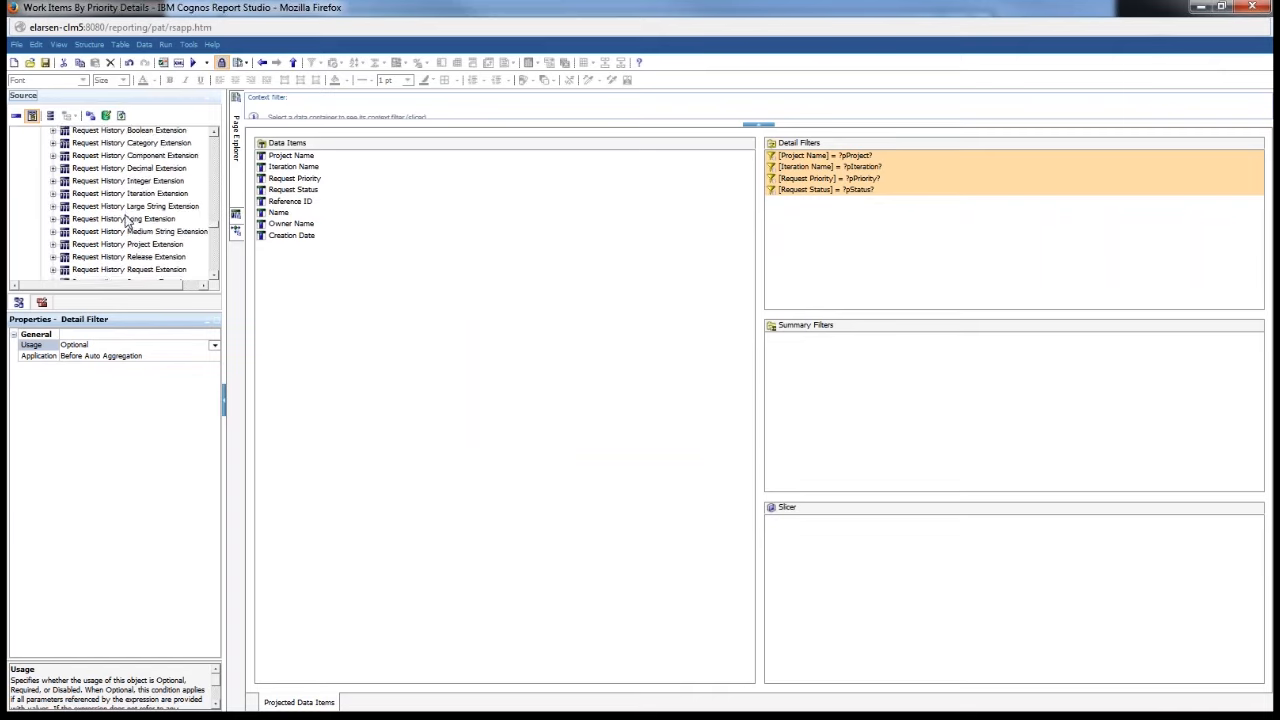
pyautogui.scroll(6, 128, 222)
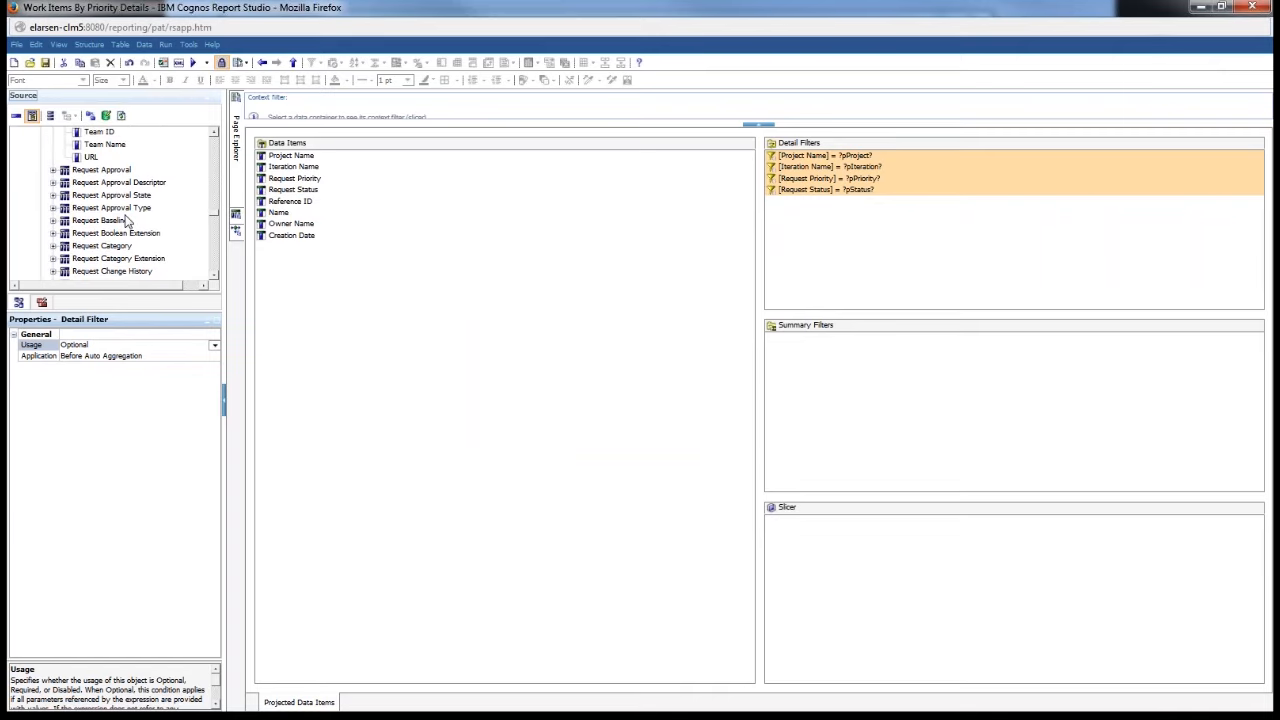
pyautogui.click(88, 158)
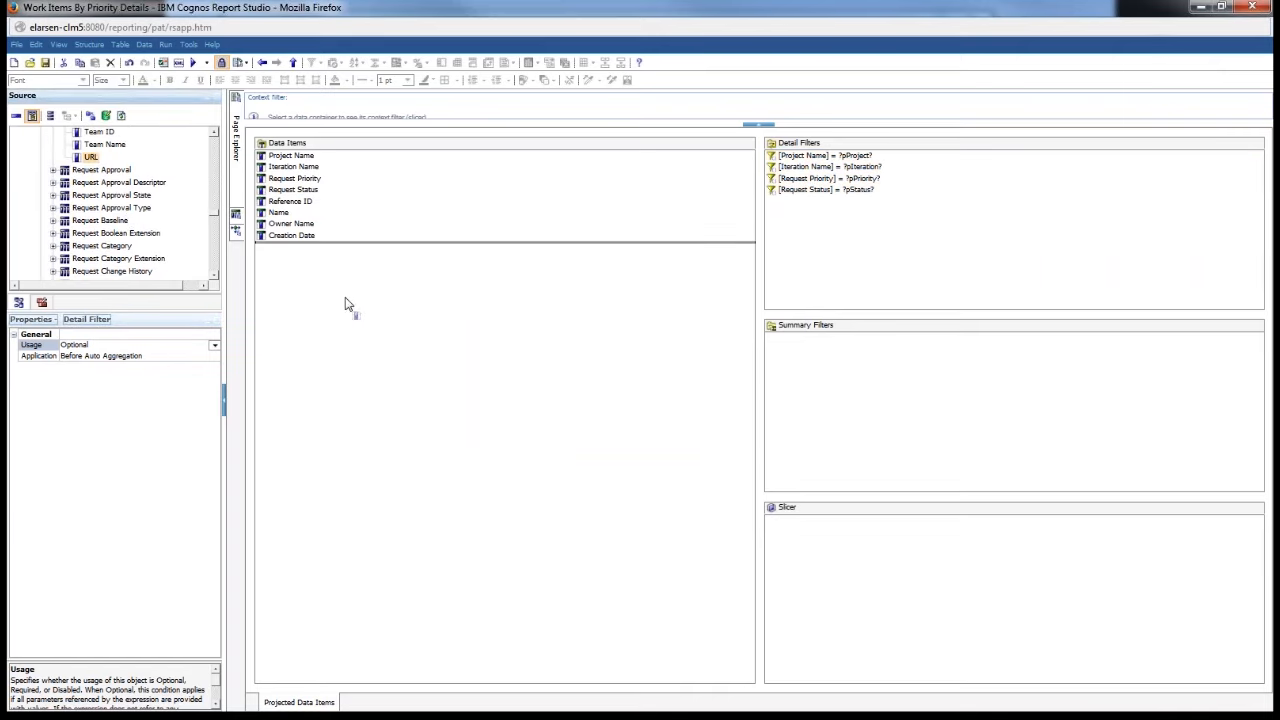
pyautogui.moveTo(340, 290); pyautogui.dragTo(340, 290)
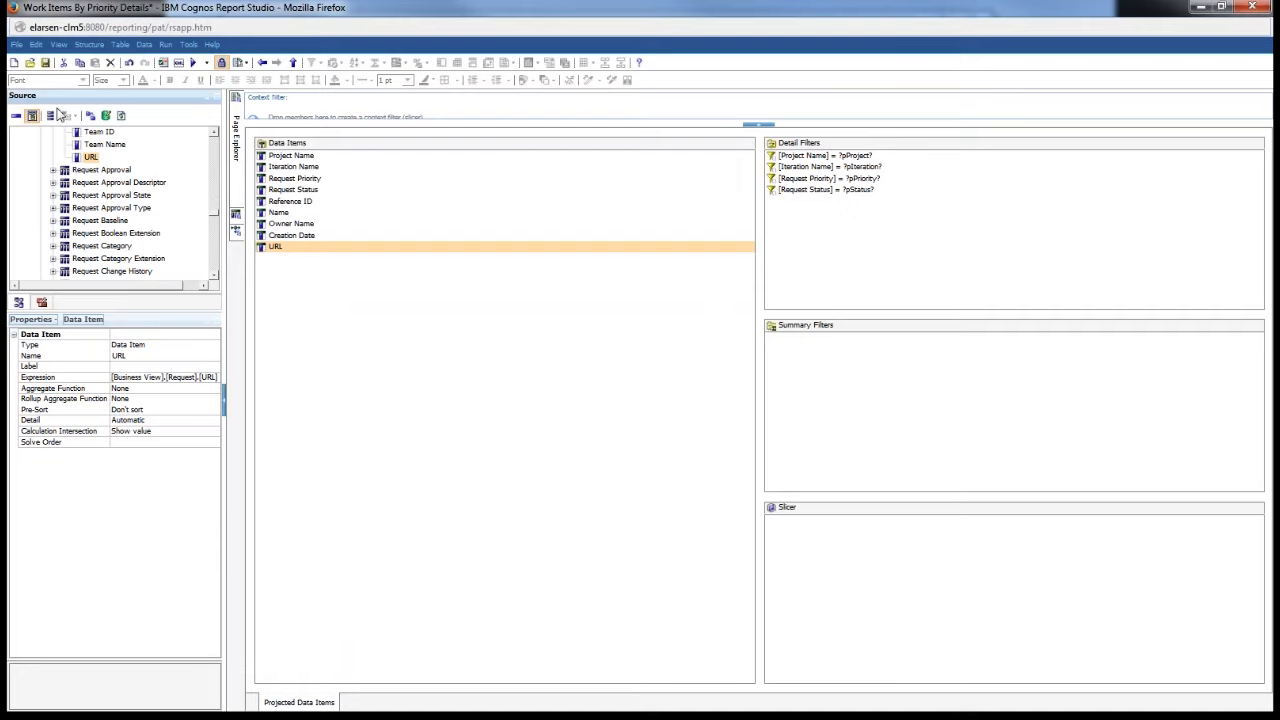
pyautogui.click(45, 63)
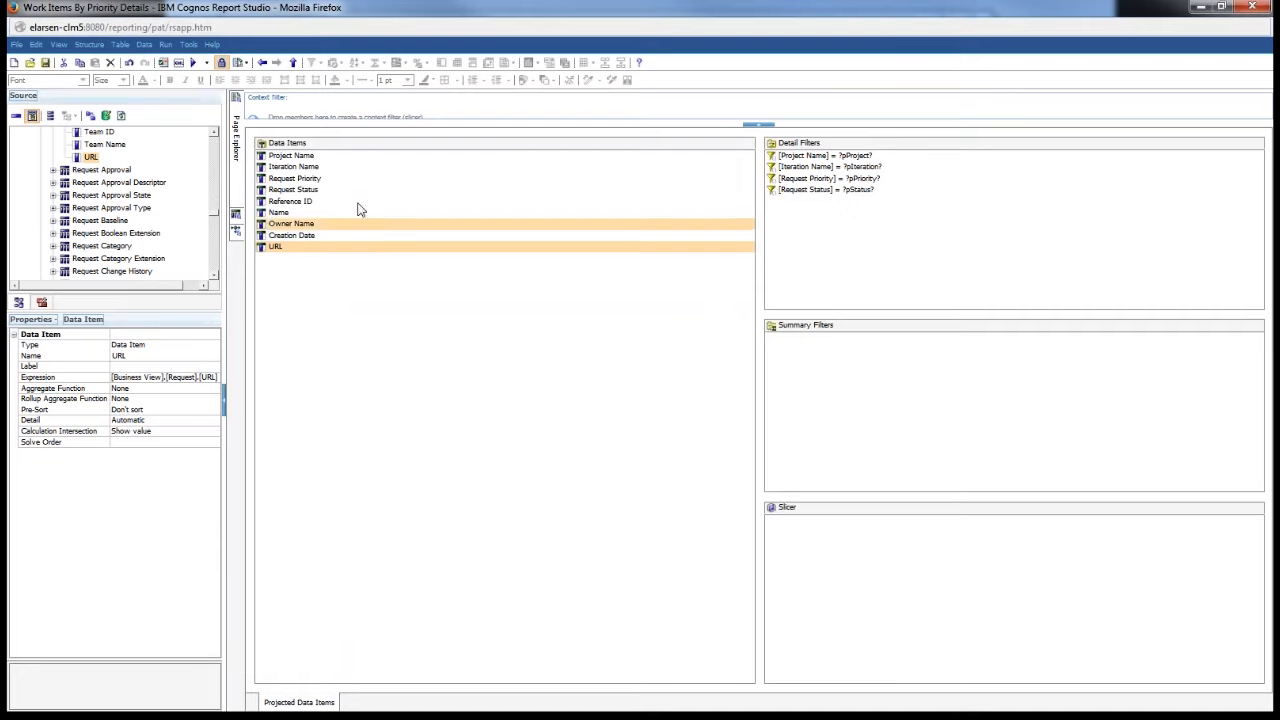
# Step: Open the Work Items By Priority Main Report from the 2015 Webcasts folder
pyautogui.click(30, 62)
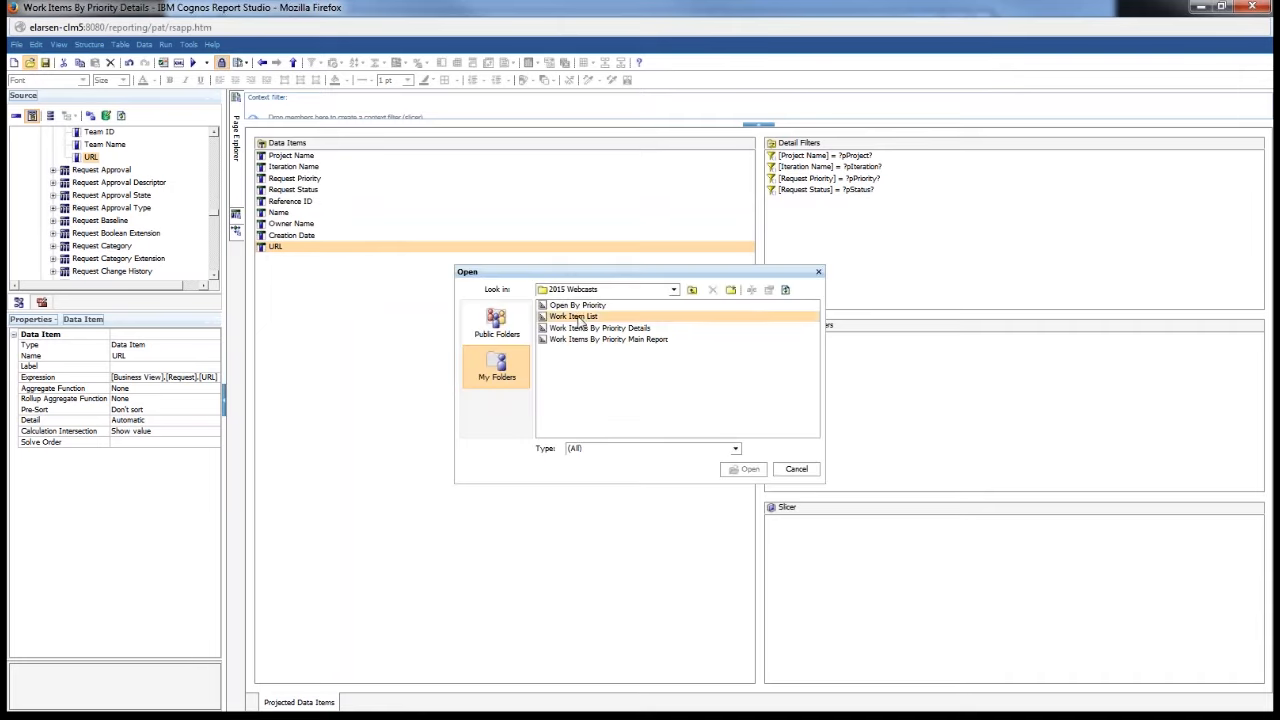
pyautogui.doubleClick(608, 340)
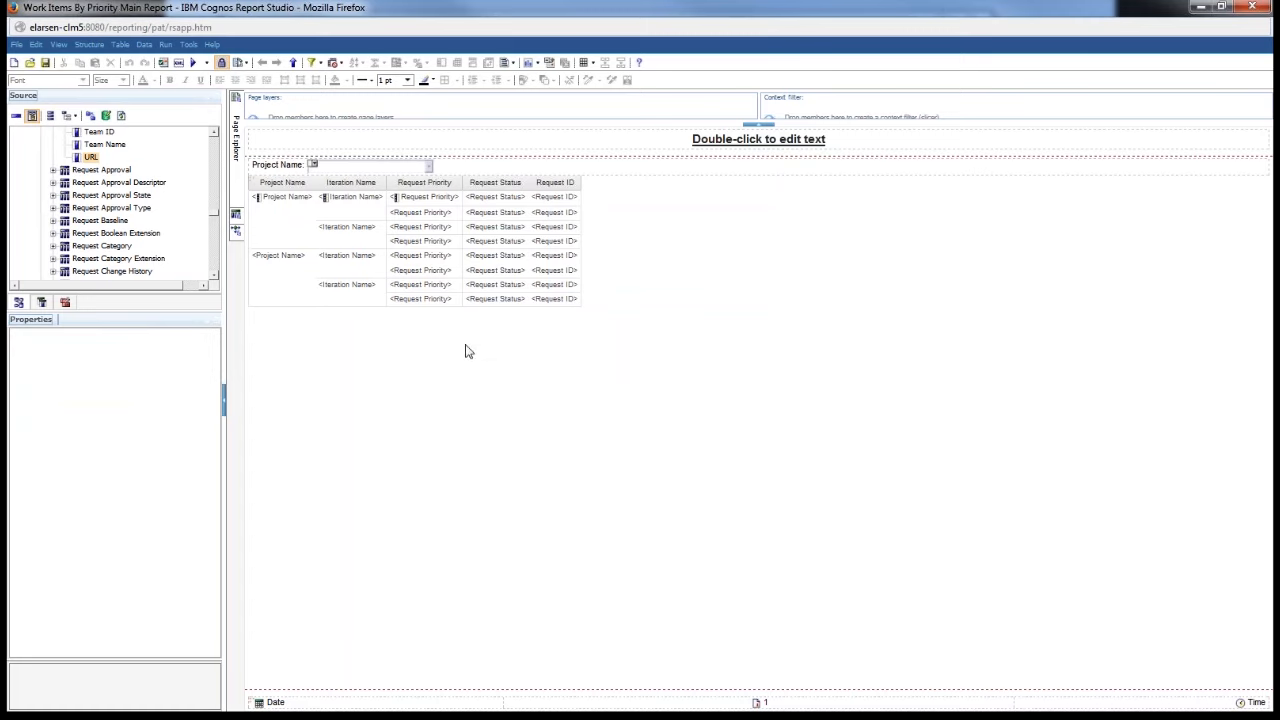
# Step: Add a drill-through definition to the list's Request ID column that targets the Work Items By Priority Details report
pyautogui.click(549, 254)
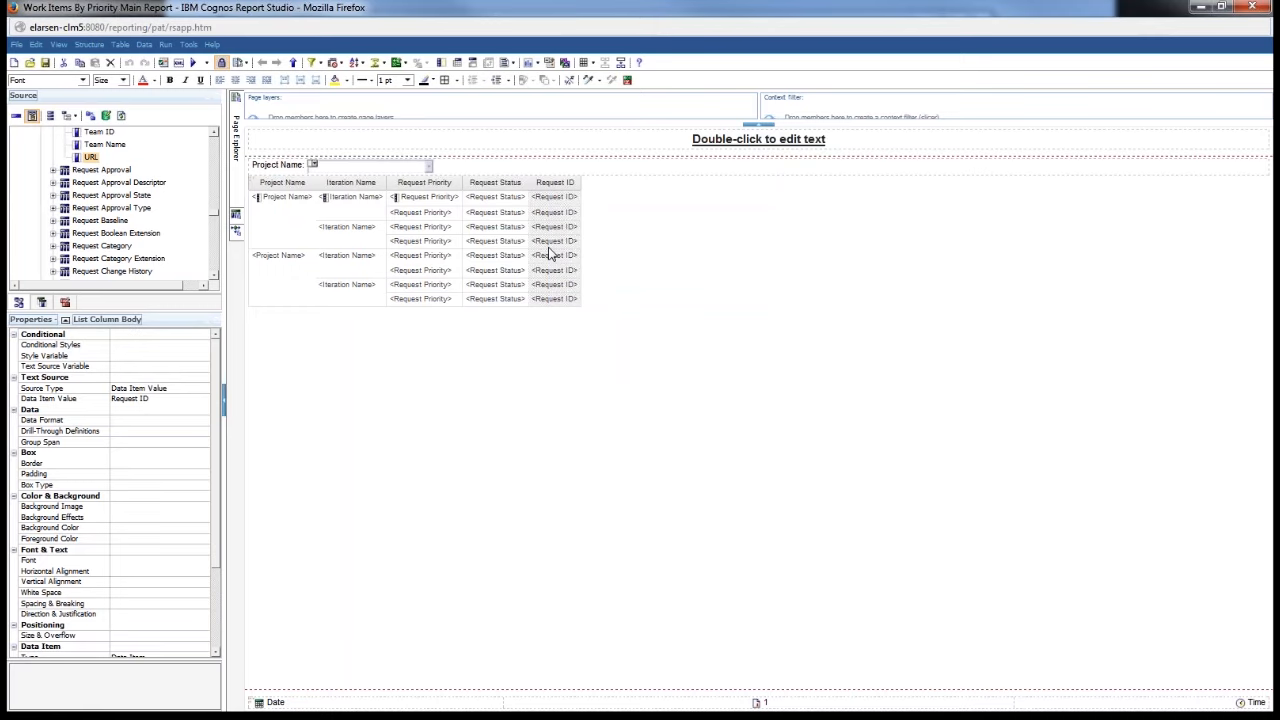
pyautogui.rightClick(549, 254)
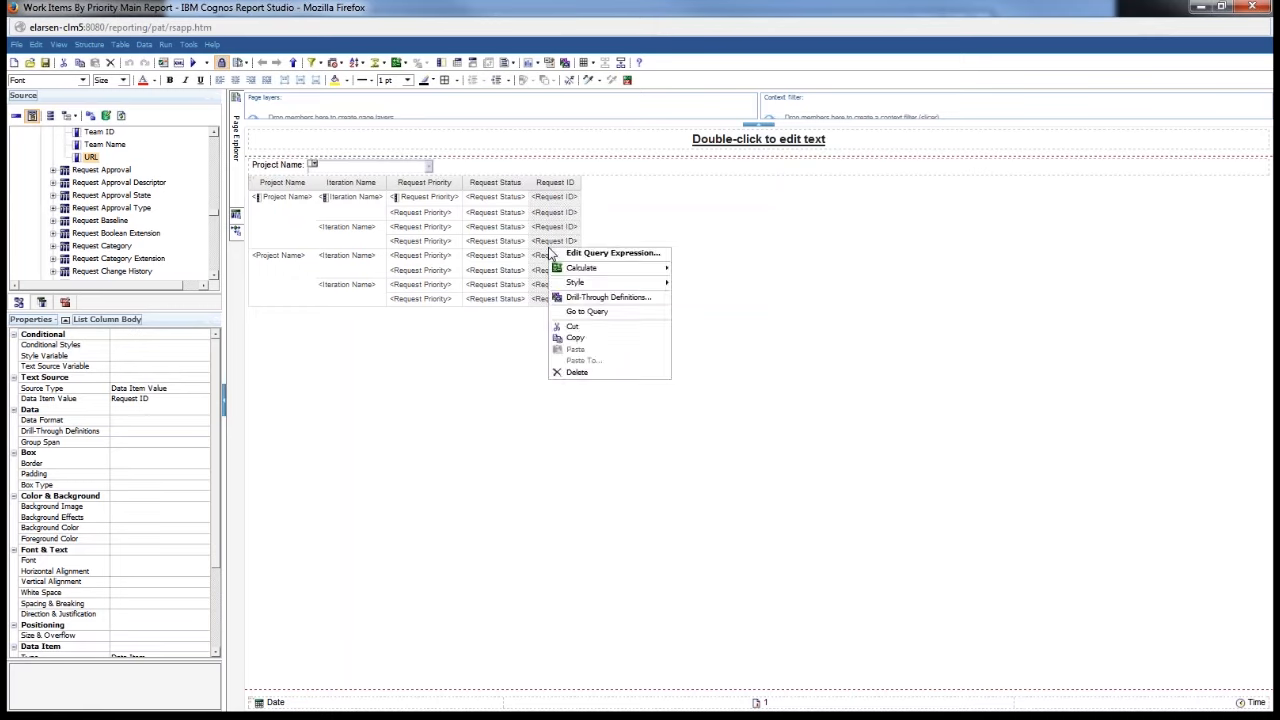
pyautogui.click(590, 298)
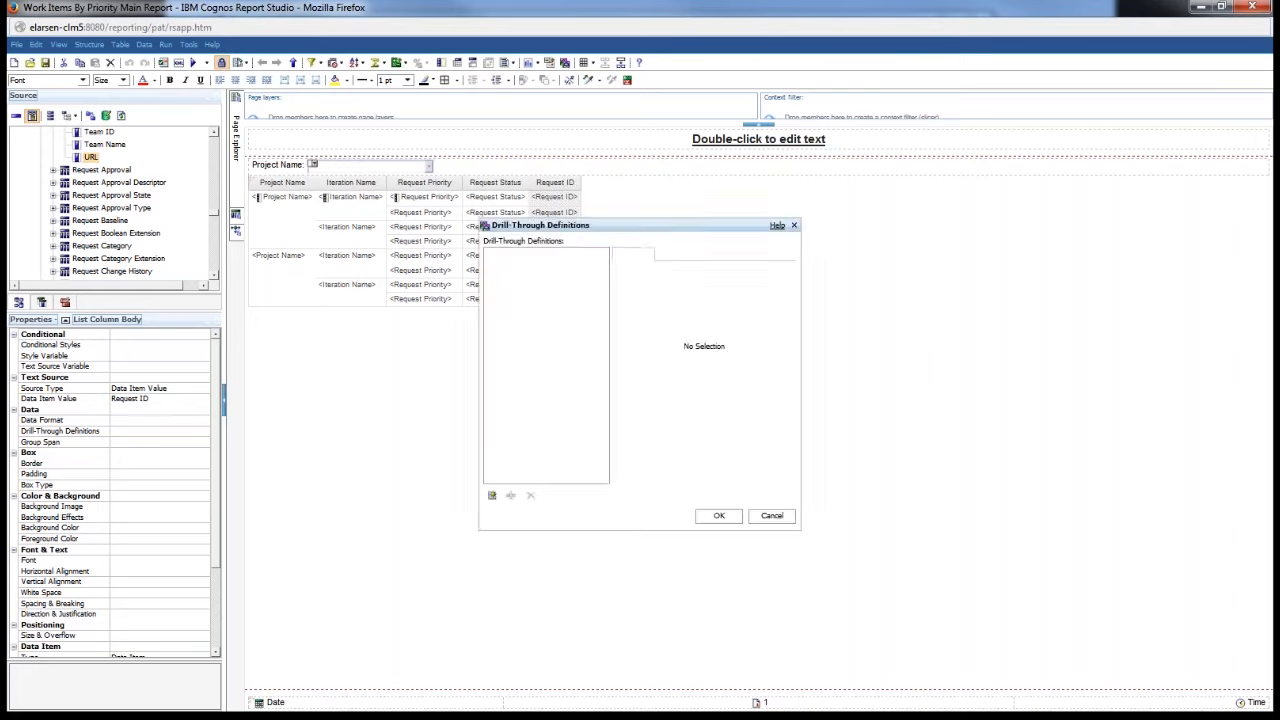
pyautogui.click(492, 496)
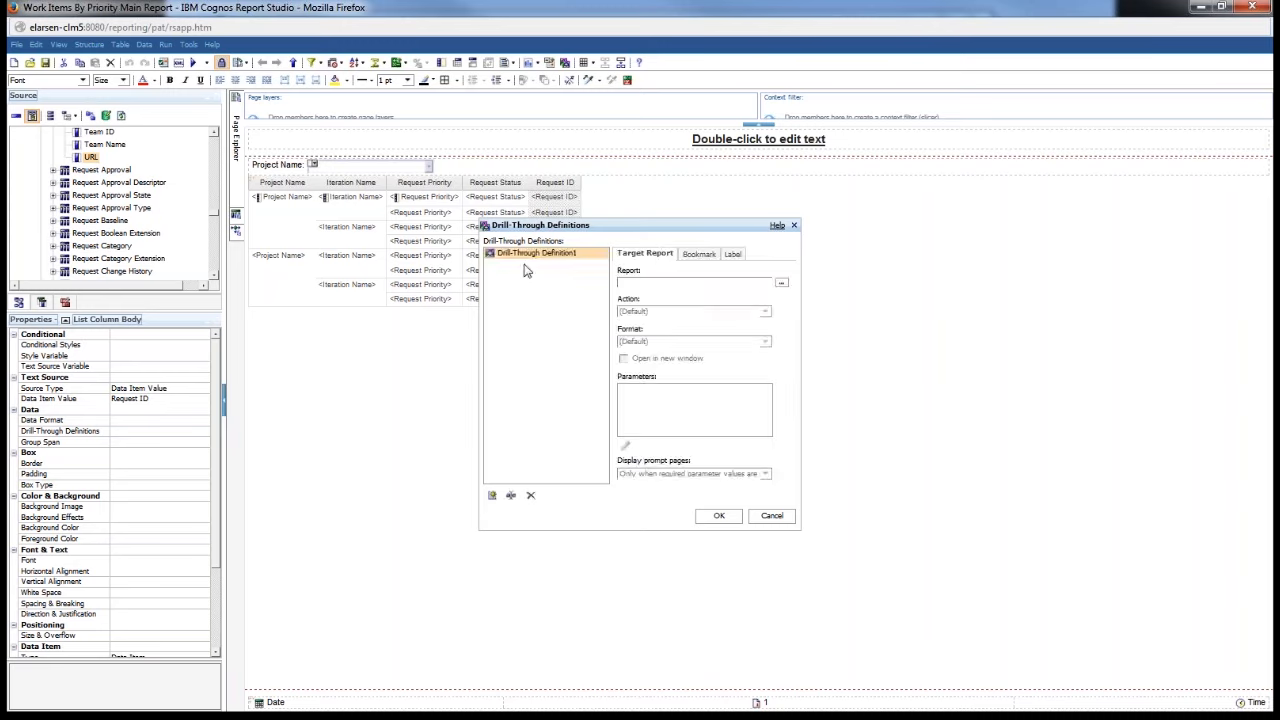
pyautogui.click(784, 285)
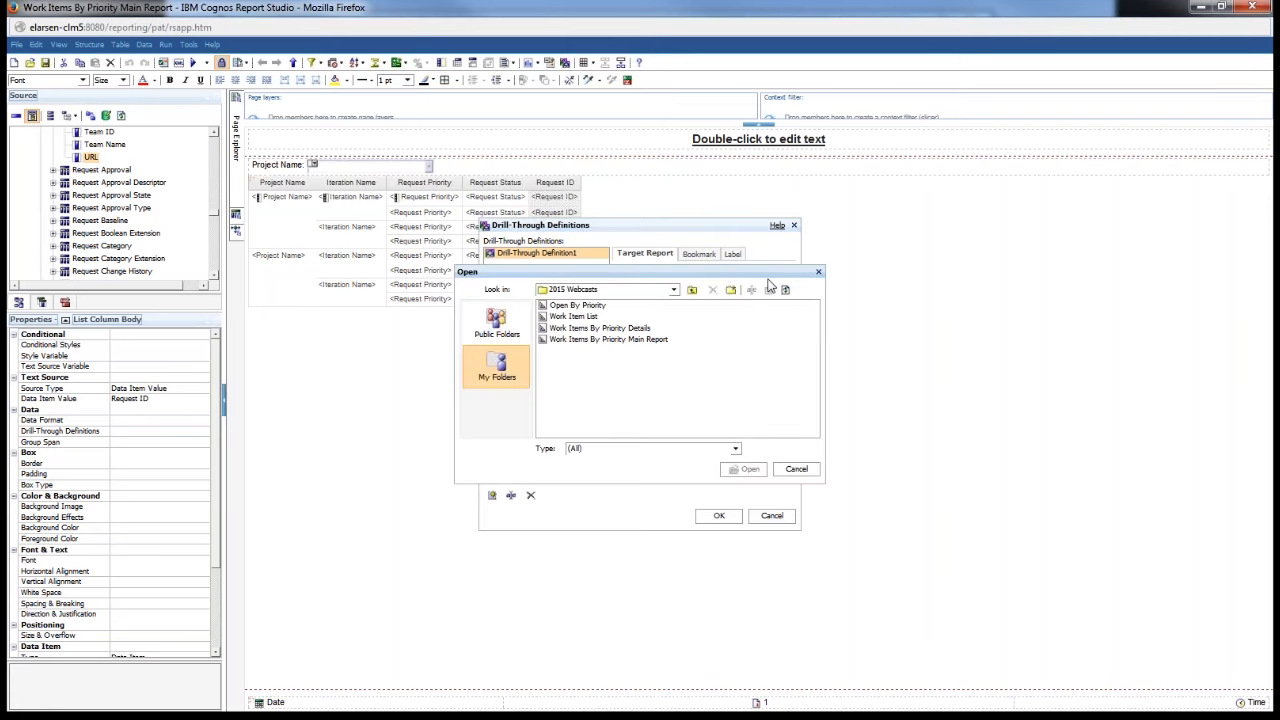
pyautogui.click(631, 330)
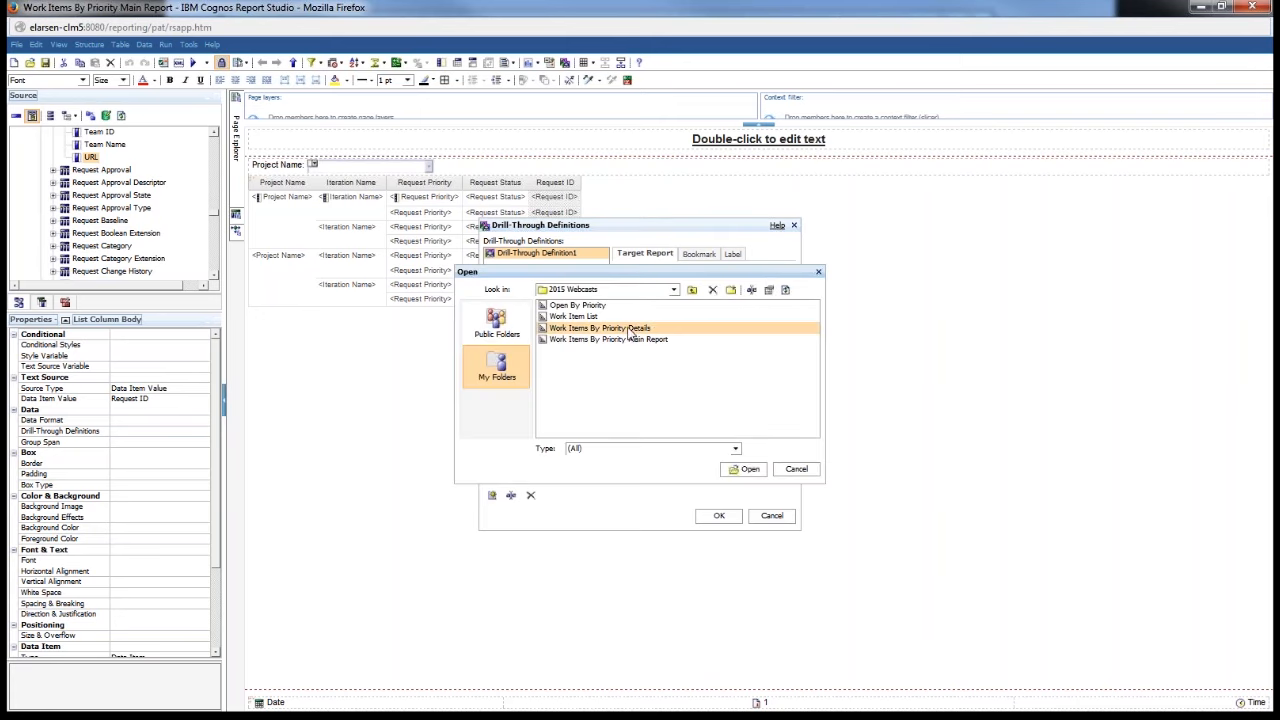
pyautogui.click(743, 470)
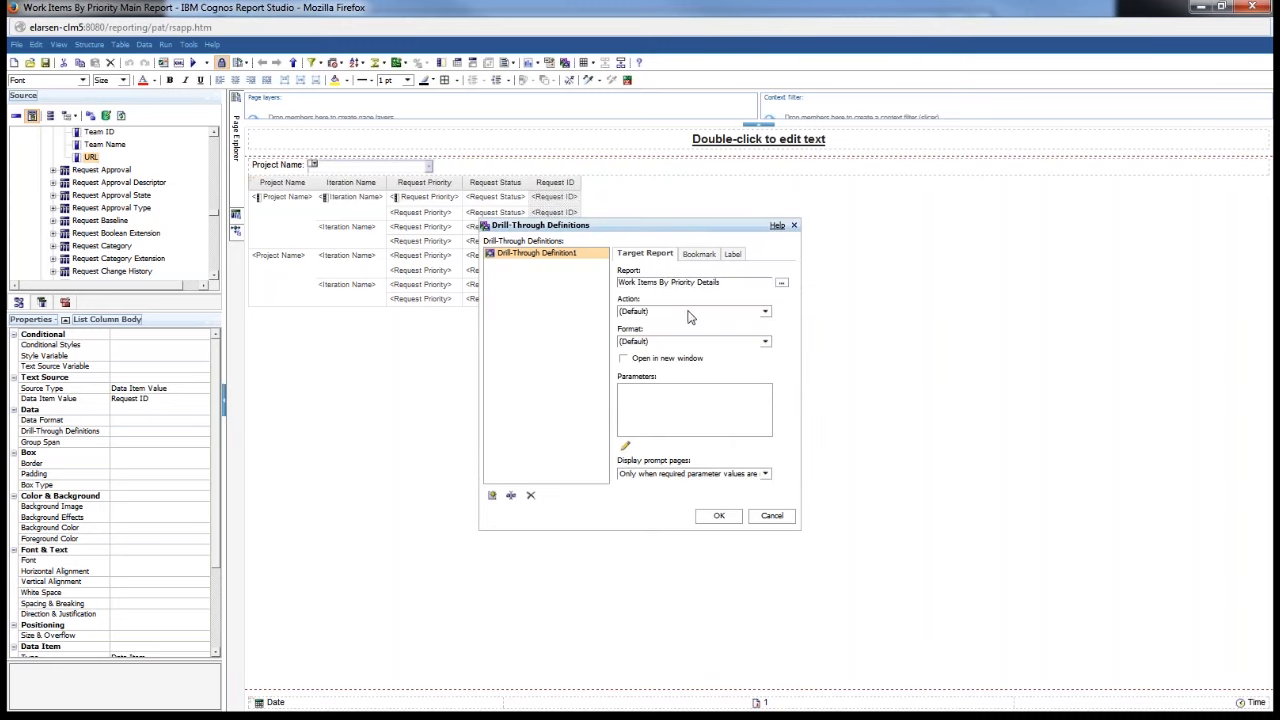
pyautogui.click(688, 313)
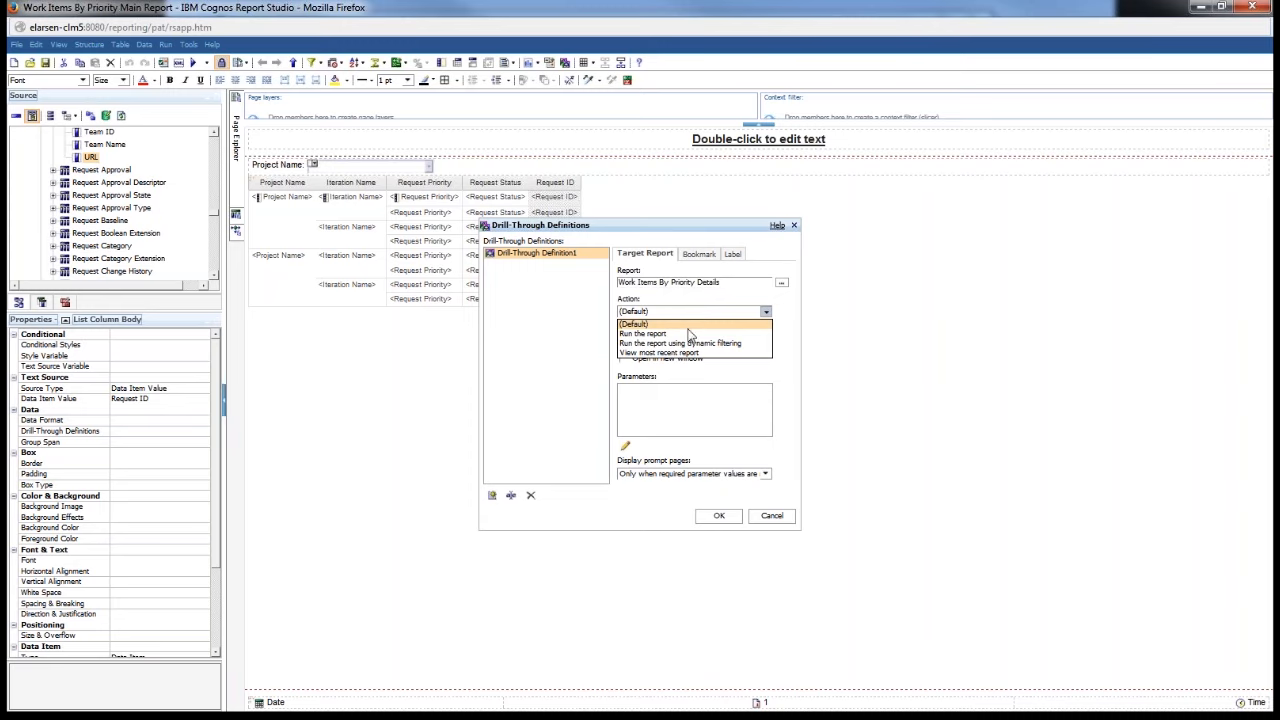
pyautogui.click(933, 336)
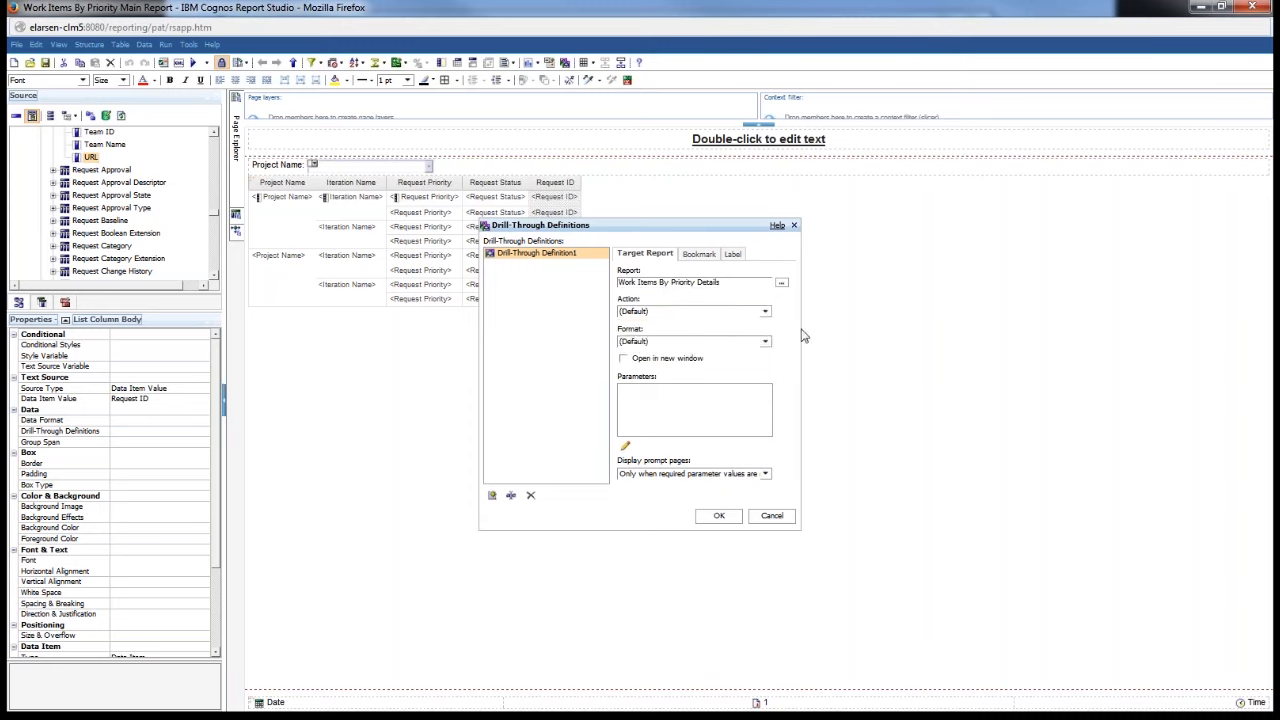
pyautogui.click(651, 344)
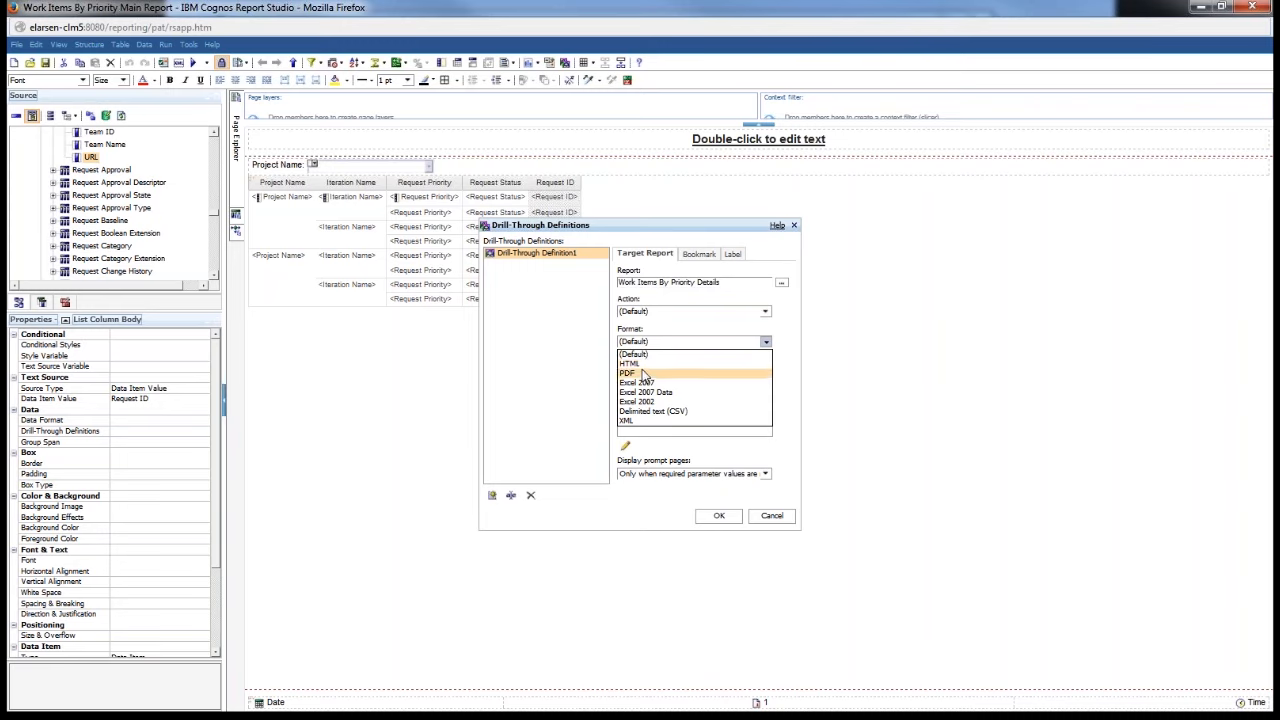
pyautogui.click(900, 404)
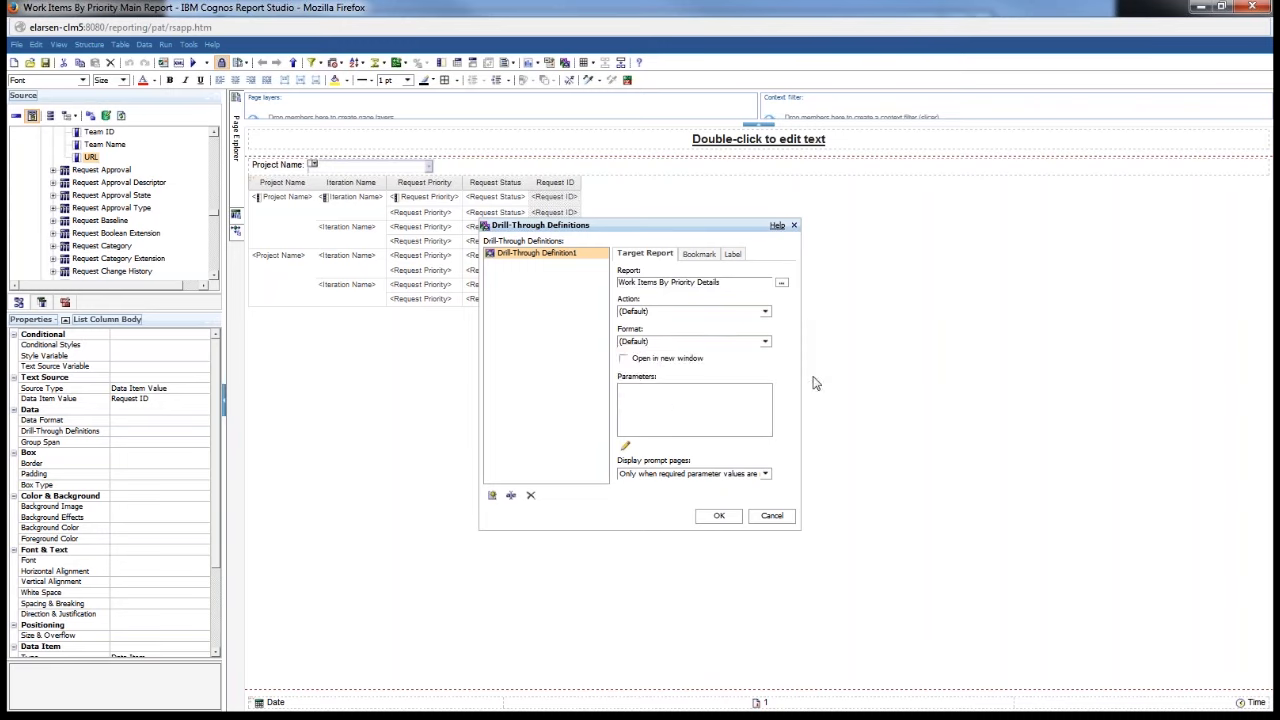
# Step: Make the drill-through open in a new window and set the method of all four parameters to Pass data item value
pyautogui.click(624, 359)
pyautogui.click(625, 447)
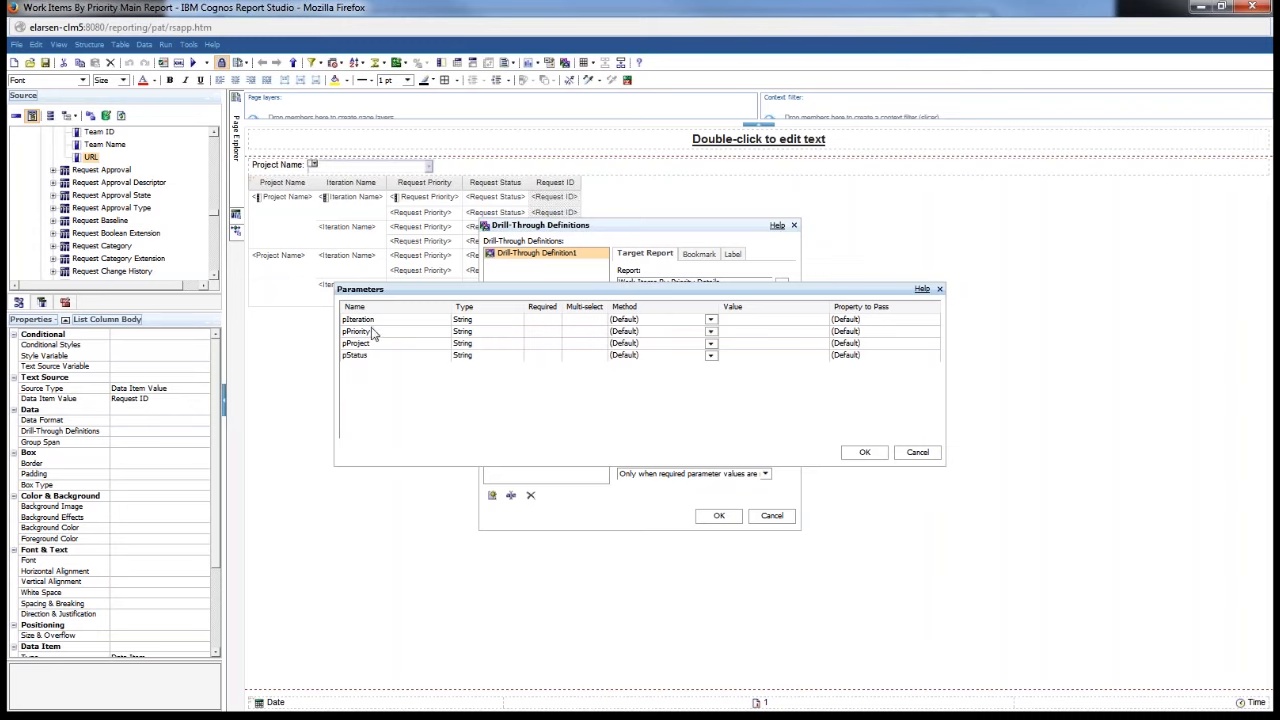
pyautogui.click(711, 320)
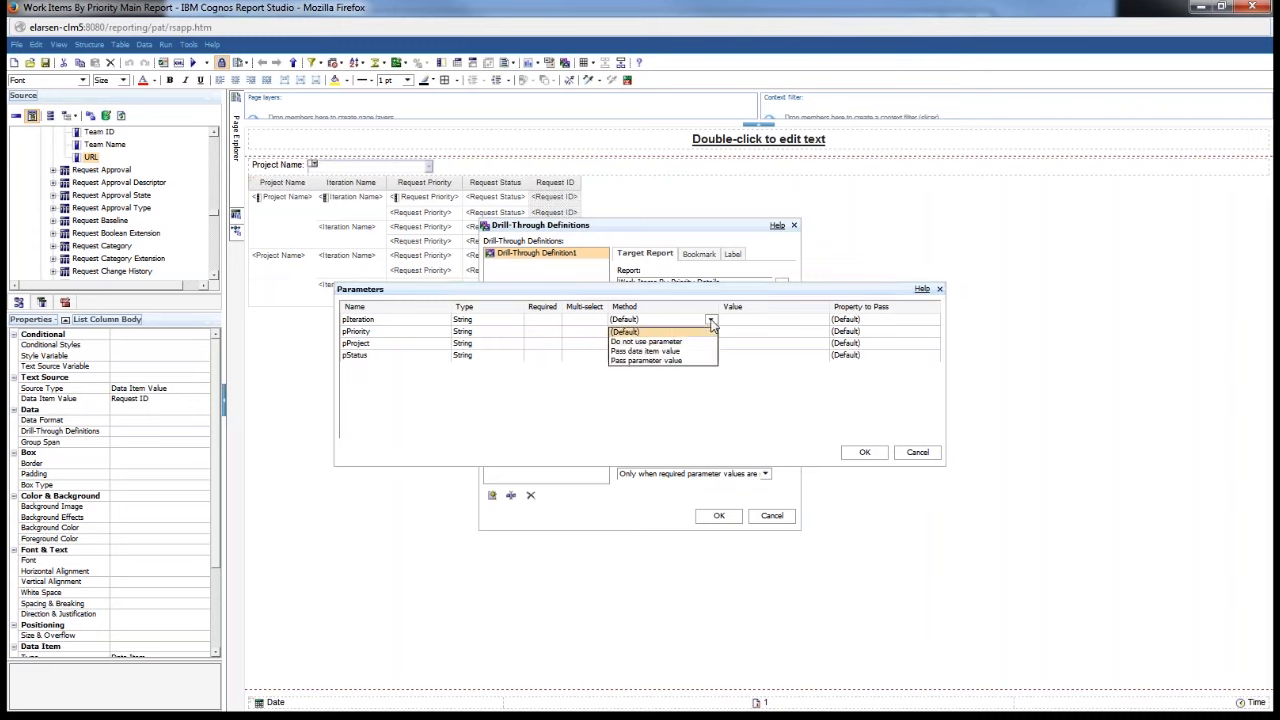
pyautogui.click(674, 352)
pyautogui.click(711, 331)
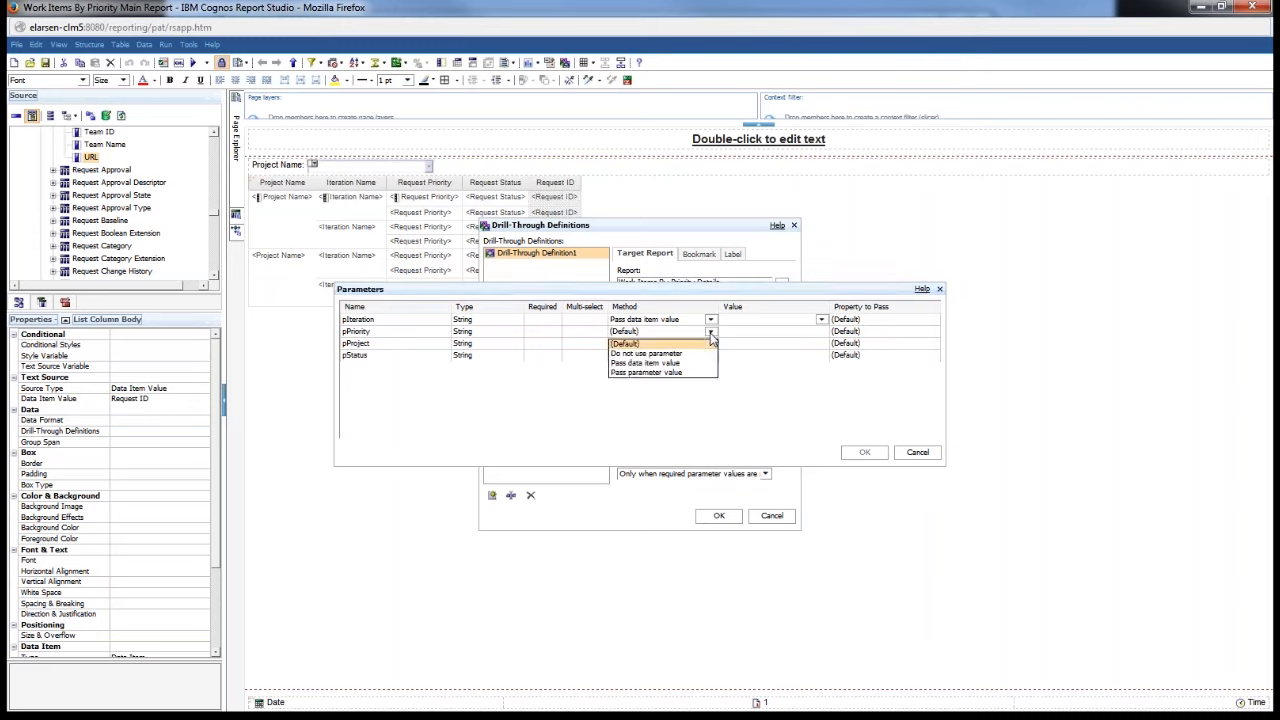
pyautogui.click(676, 364)
pyautogui.click(711, 343)
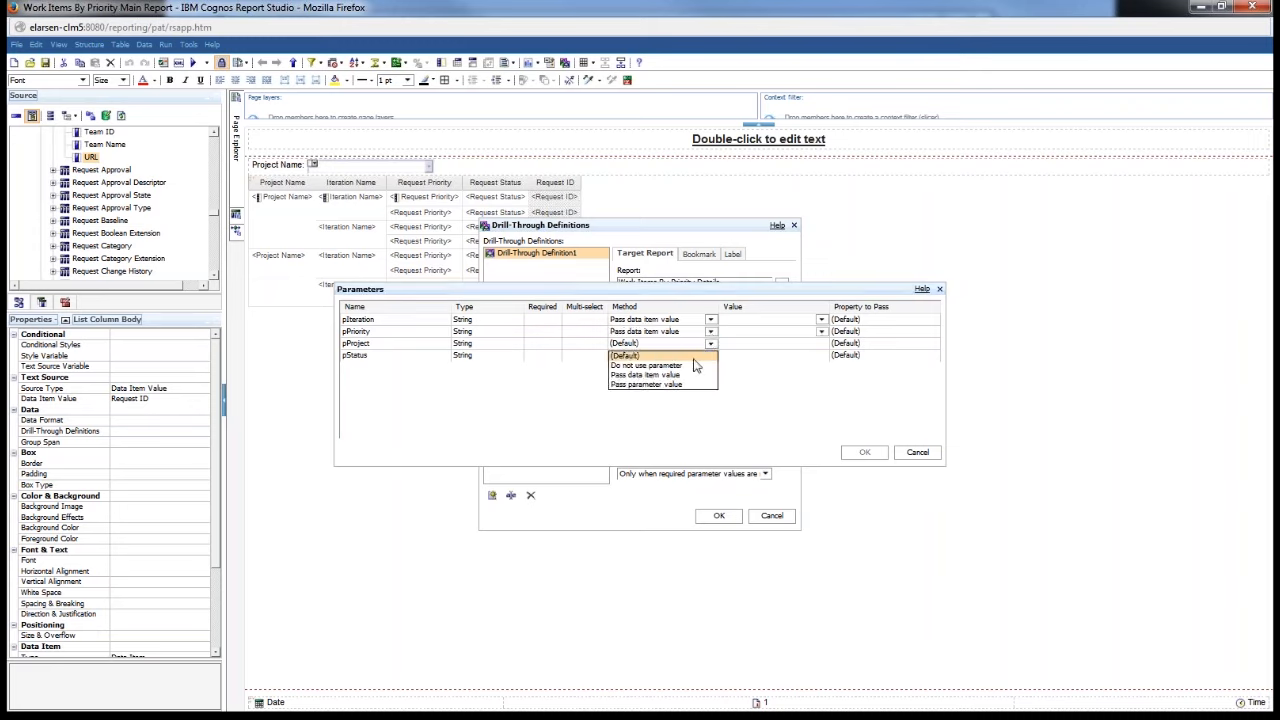
pyautogui.click(688, 377)
pyautogui.click(711, 355)
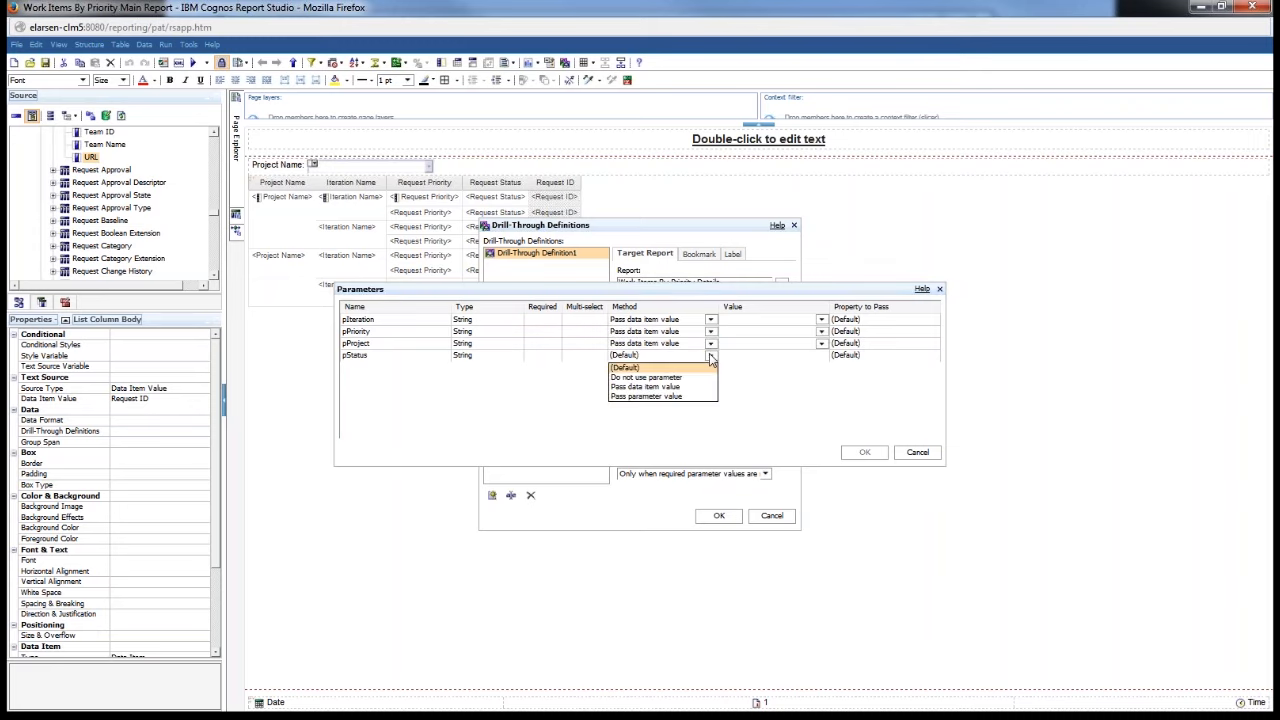
pyautogui.click(686, 387)
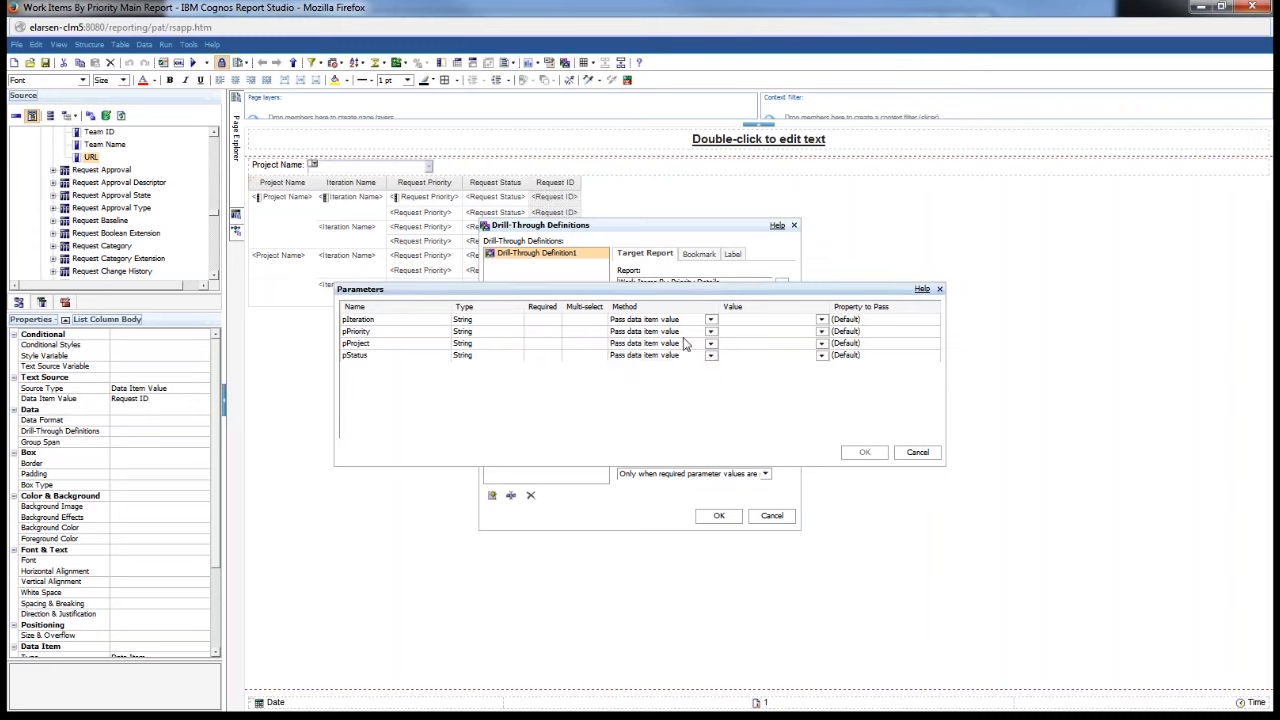
# Step: Map pIteration to Iteration Name, pPriority to Request Priority, pProject to Project Name and pStatus to Request Status, and save the report
pyautogui.click(821, 319)
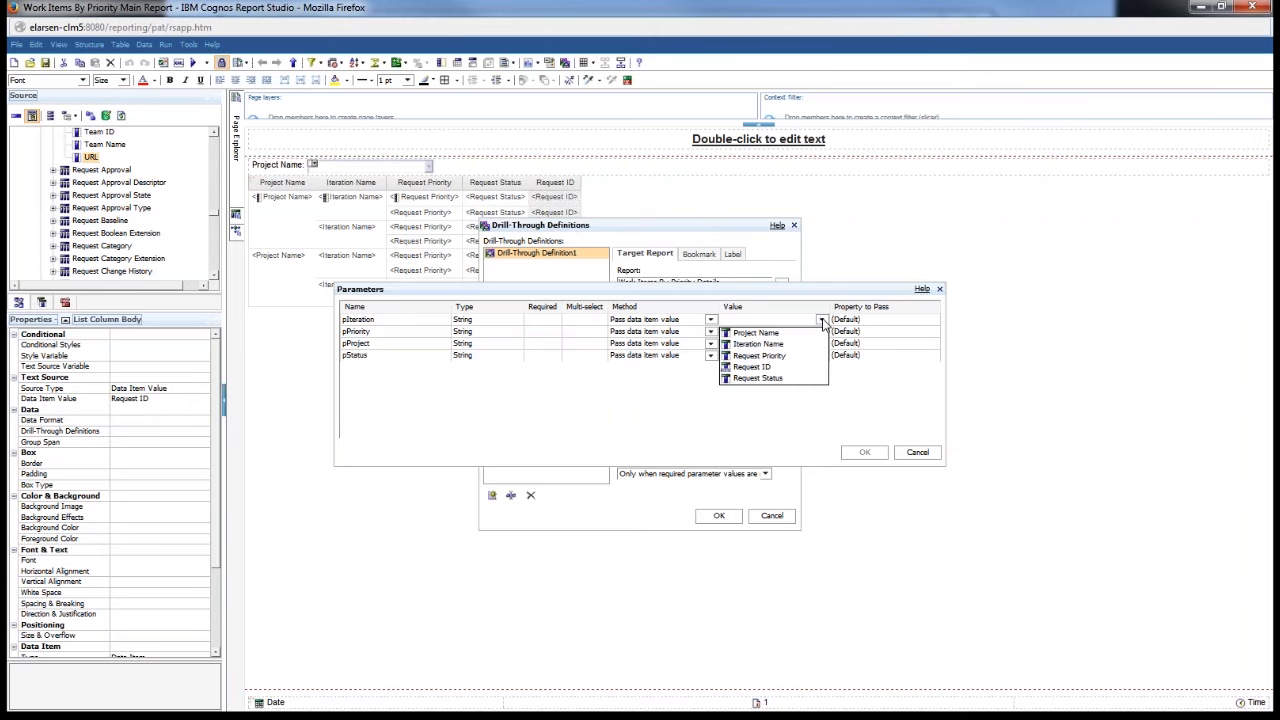
pyautogui.click(788, 345)
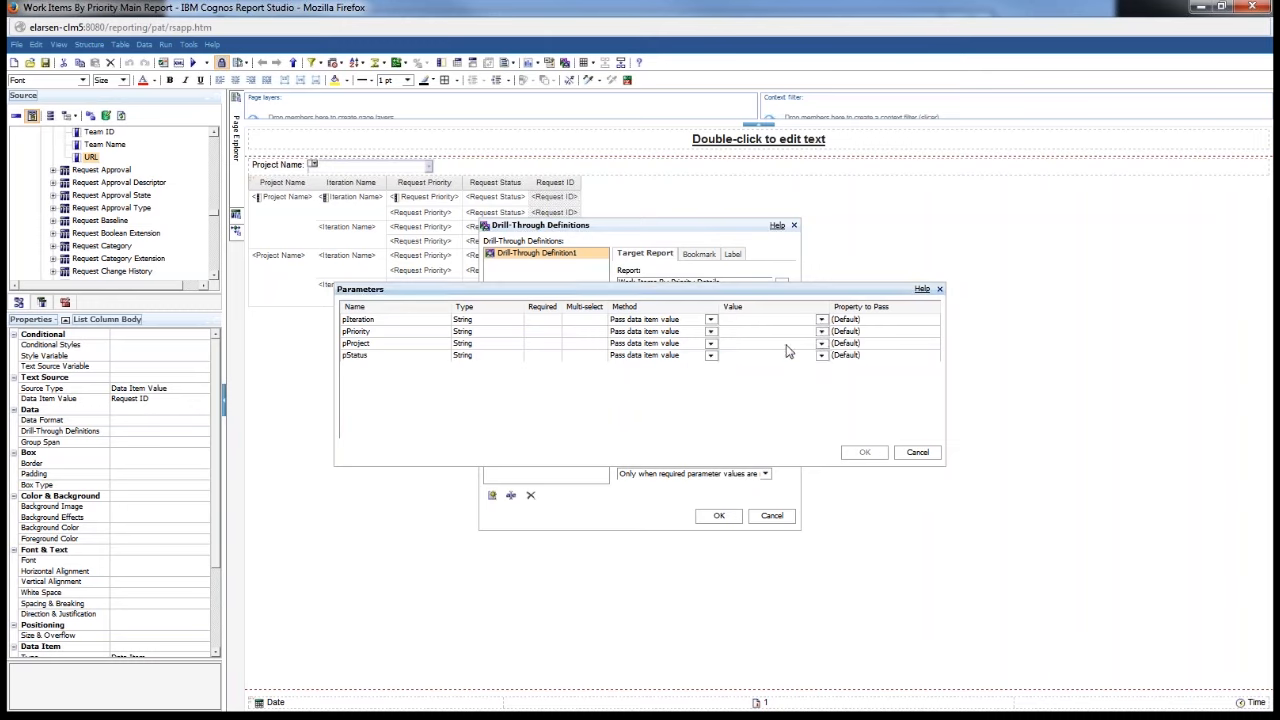
pyautogui.click(821, 332)
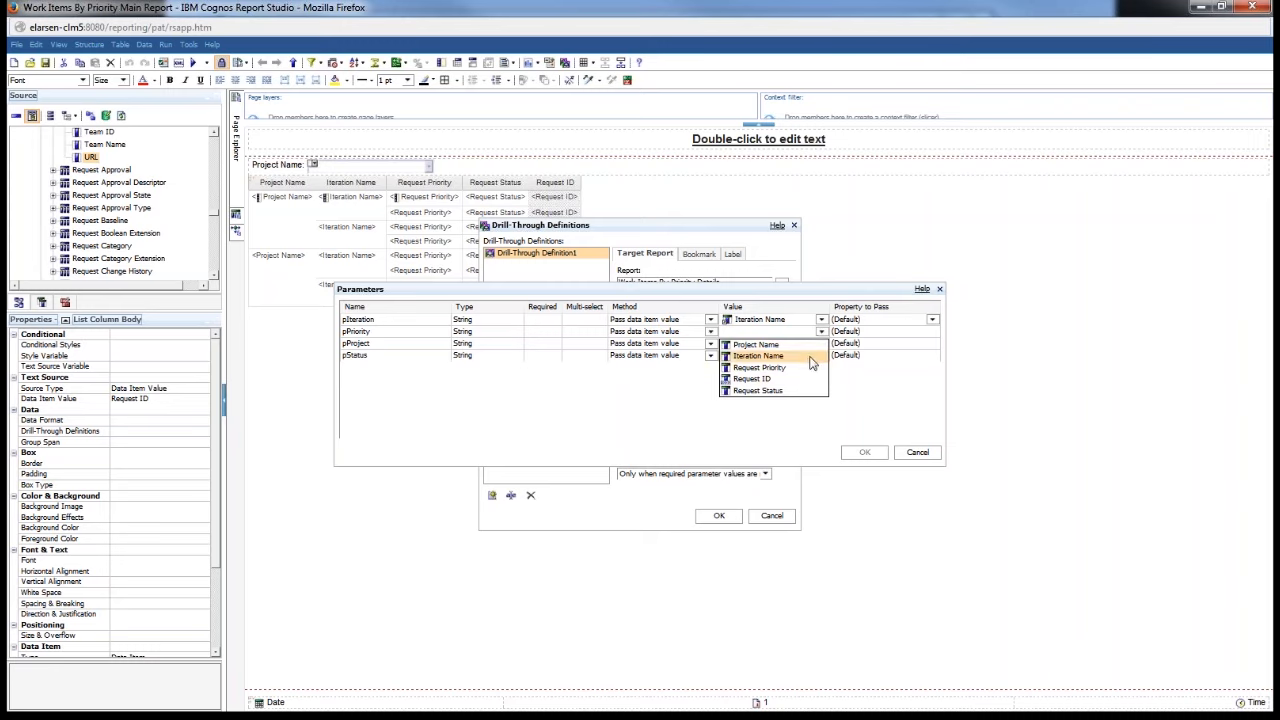
pyautogui.click(800, 367)
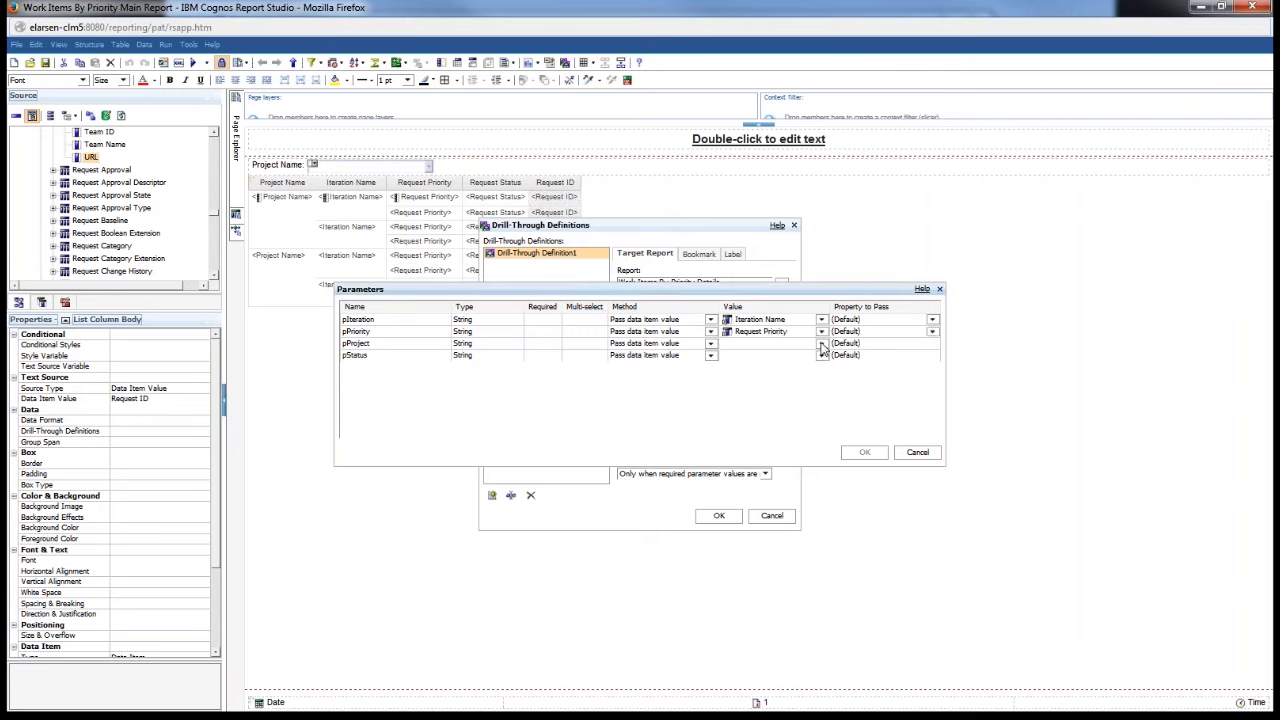
pyautogui.click(821, 344)
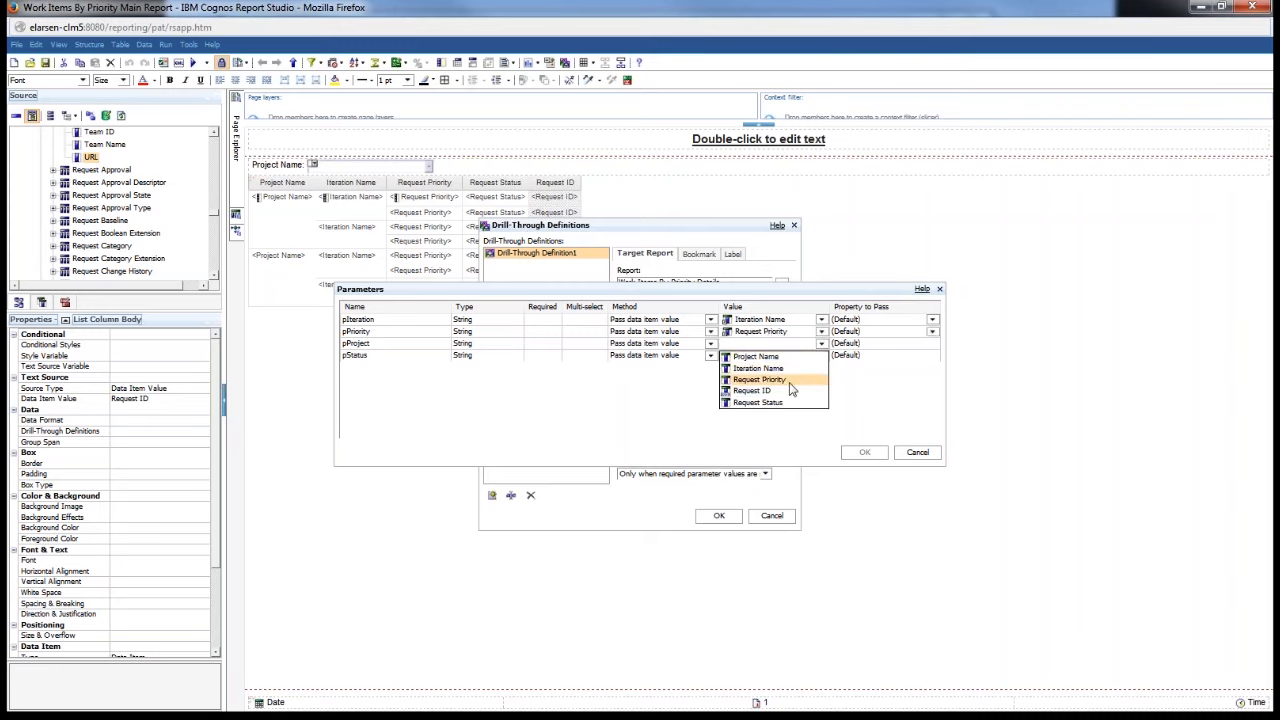
pyautogui.click(790, 356)
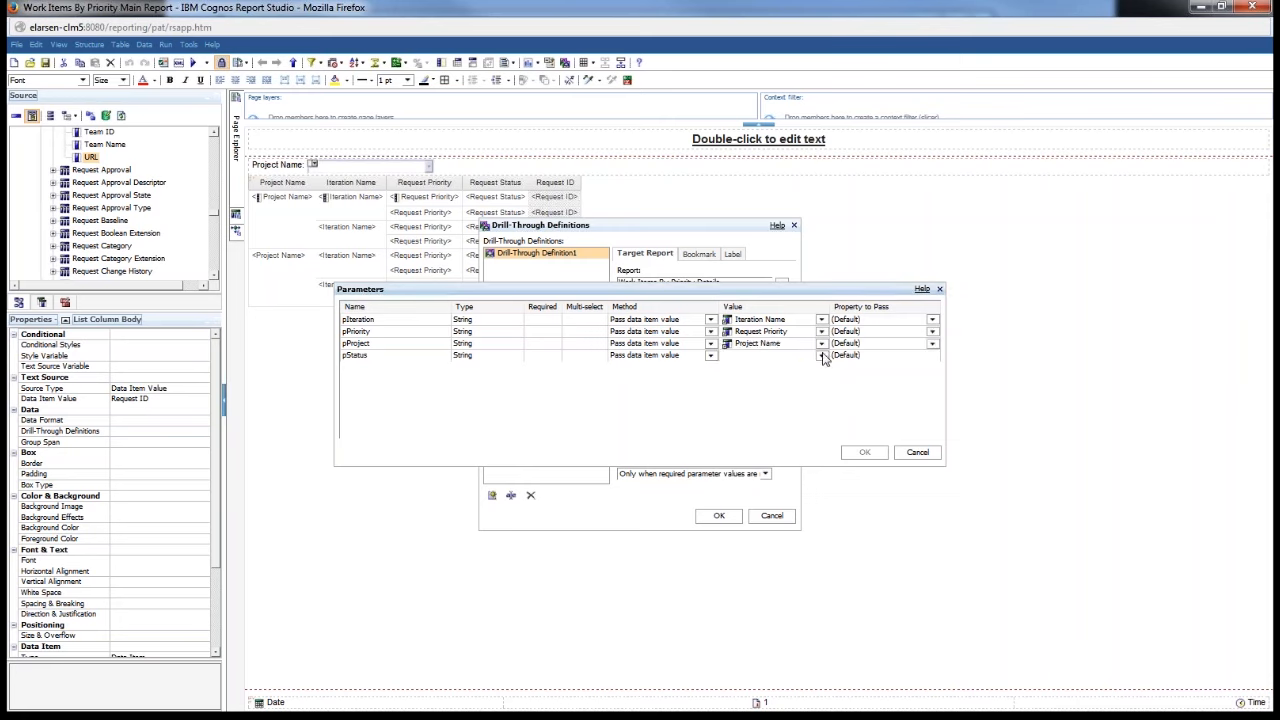
pyautogui.click(821, 357)
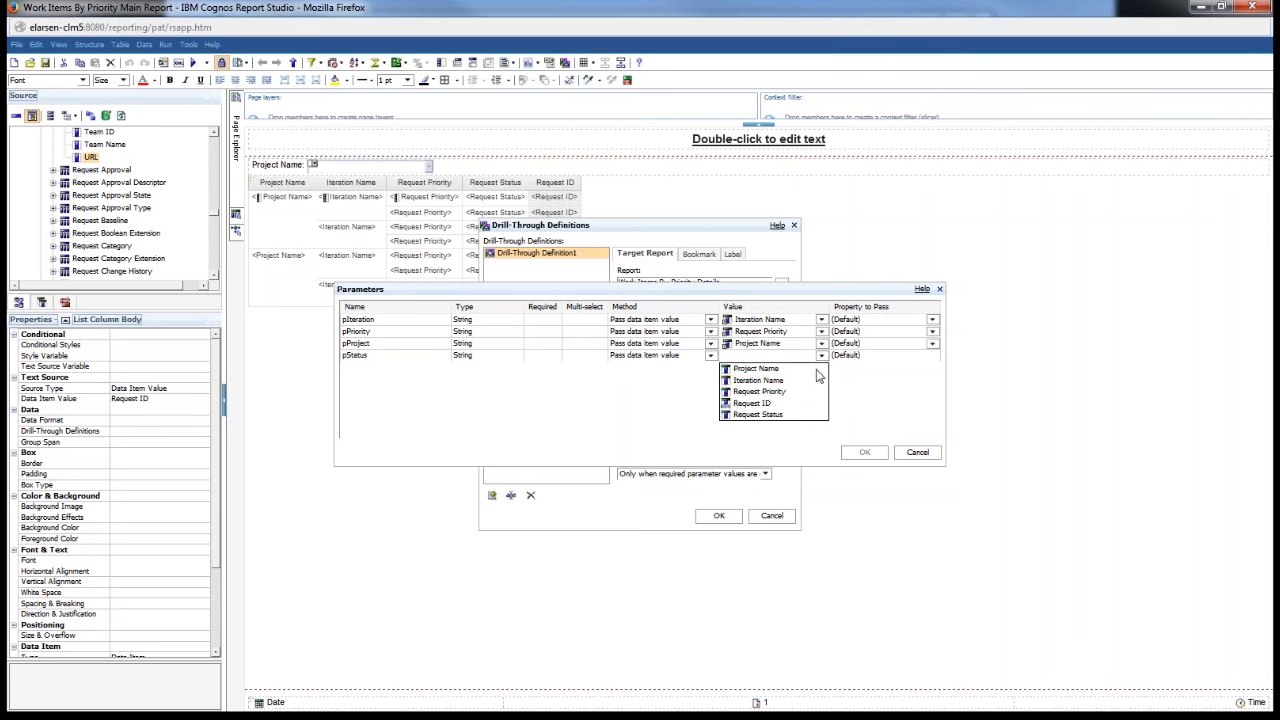
pyautogui.click(788, 415)
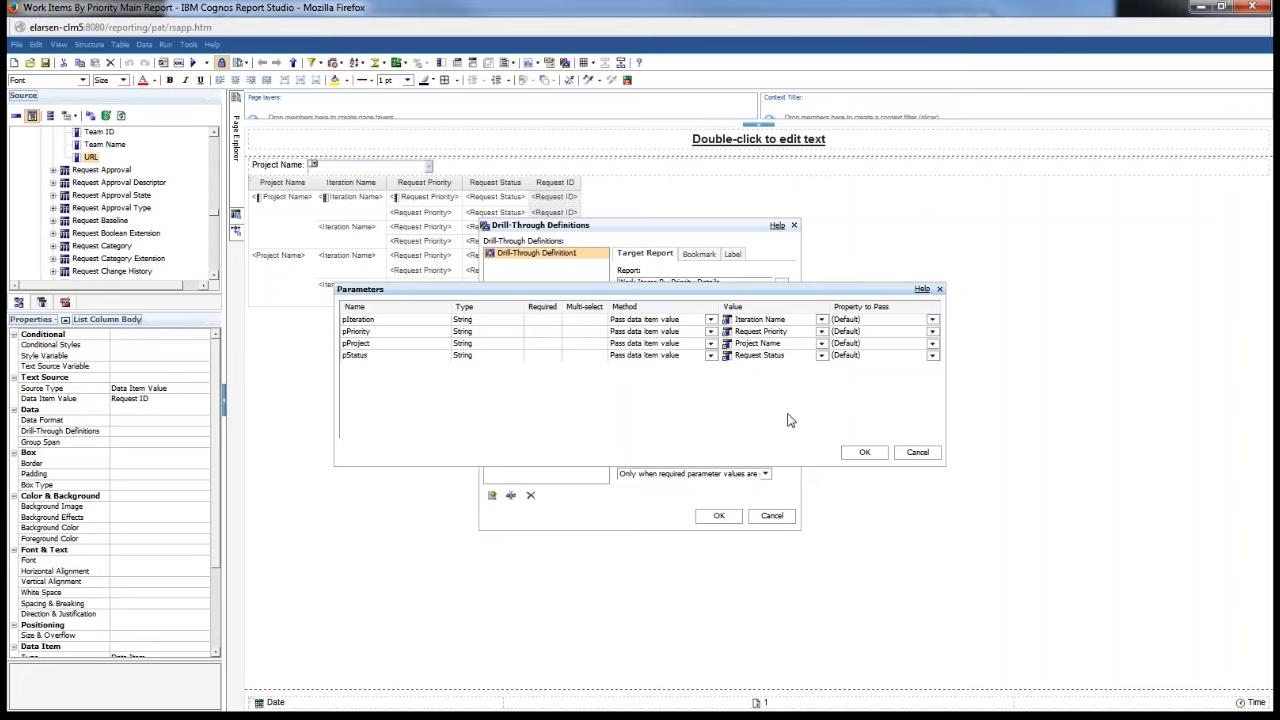
pyautogui.click(861, 453)
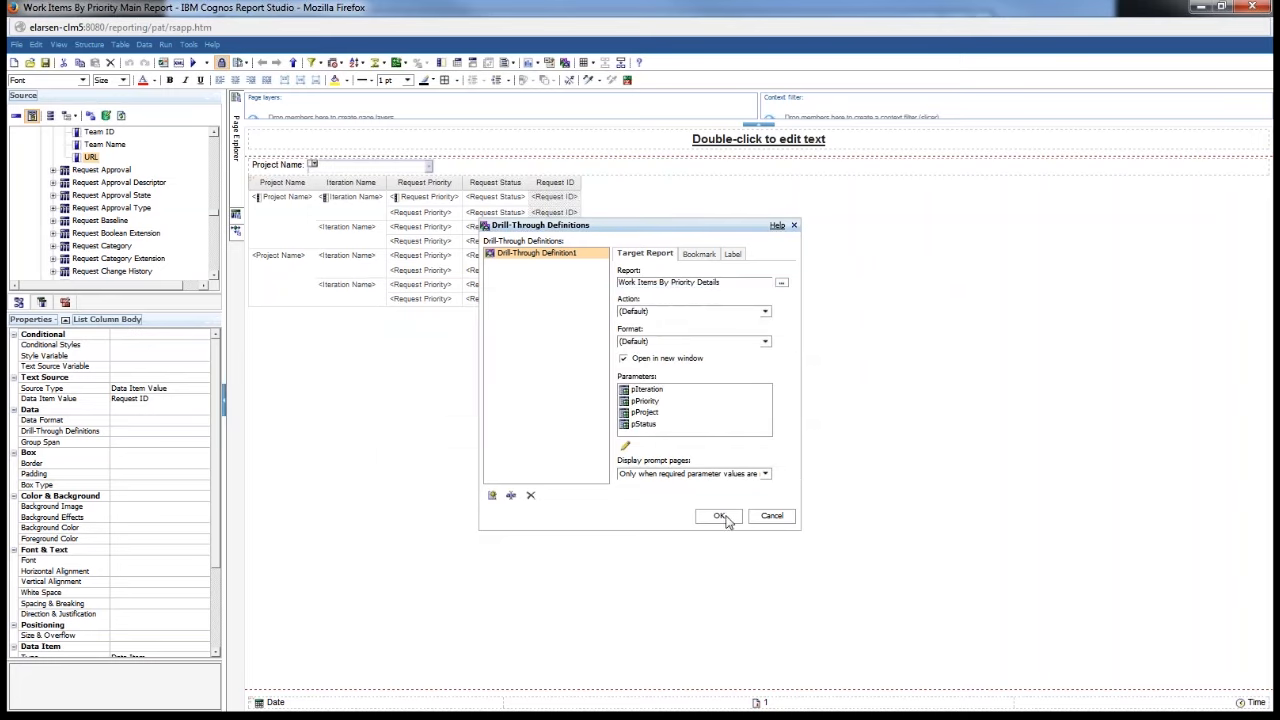
pyautogui.press('Return')
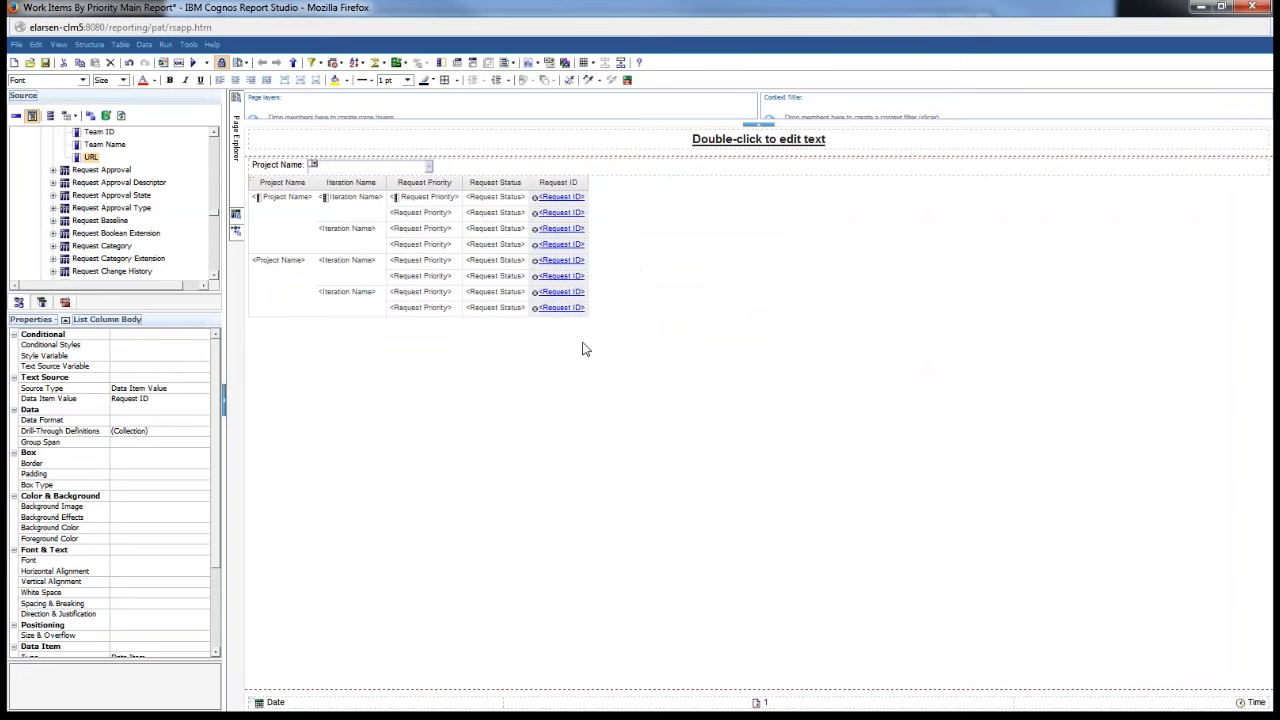
pyautogui.click(45, 63)
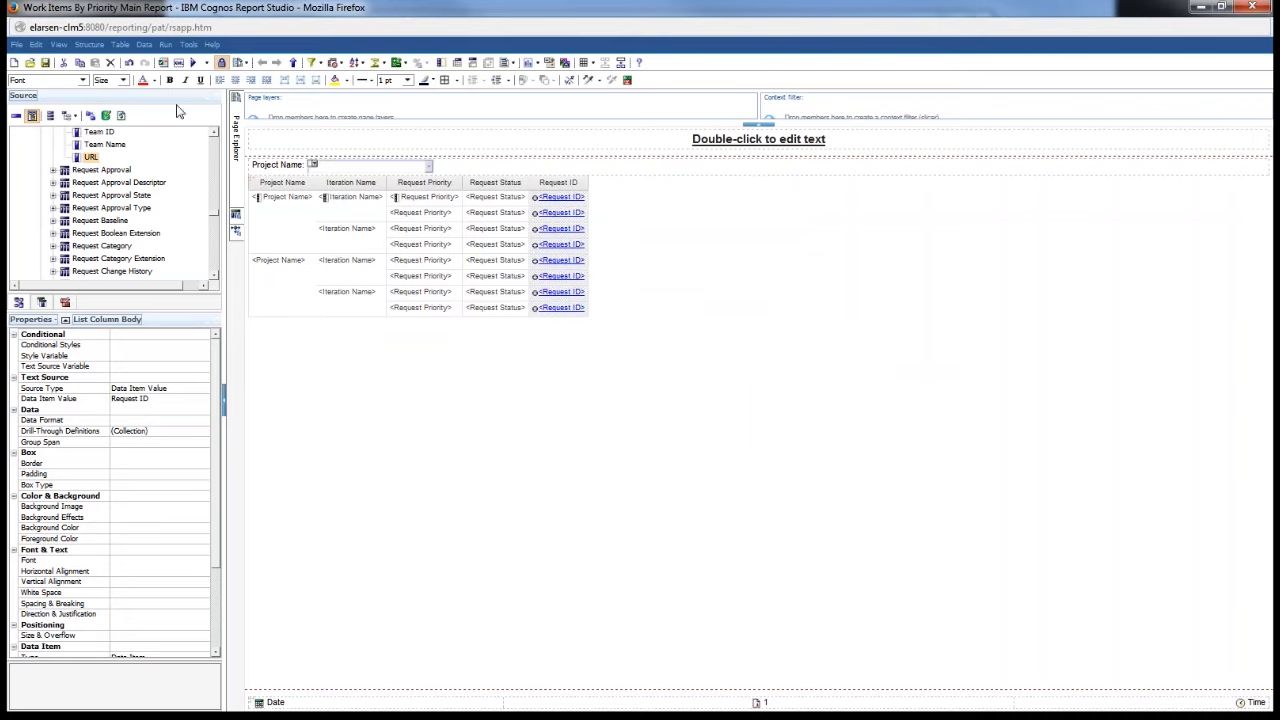
# Step: Run the main report and filter its output to the JKE Banking (Change Management) project
pyautogui.click(195, 63)
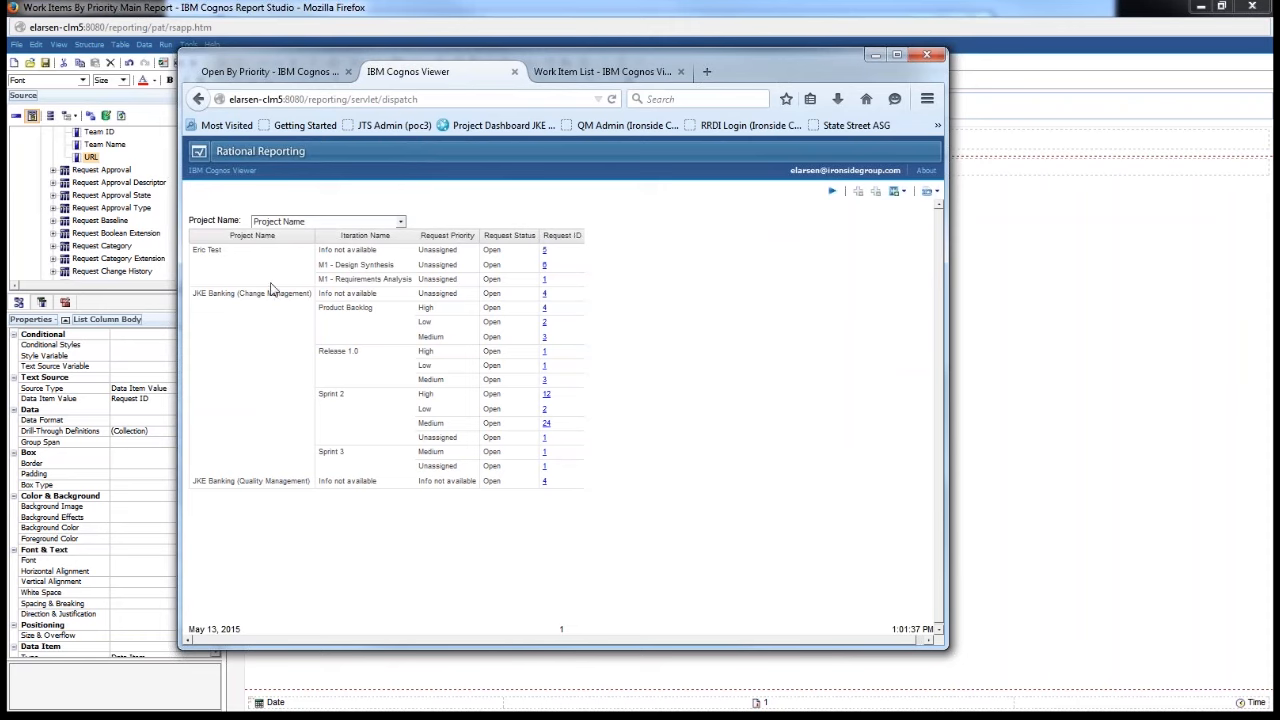
pyautogui.click(400, 224)
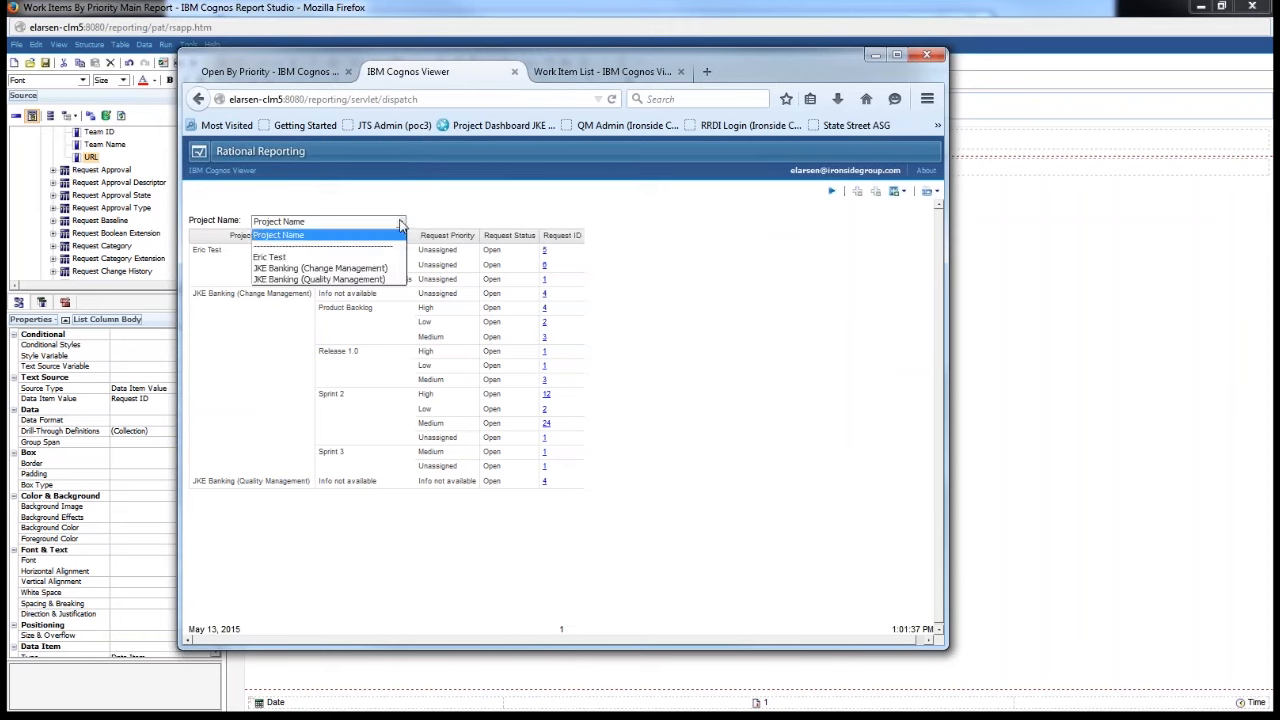
pyautogui.click(326, 268)
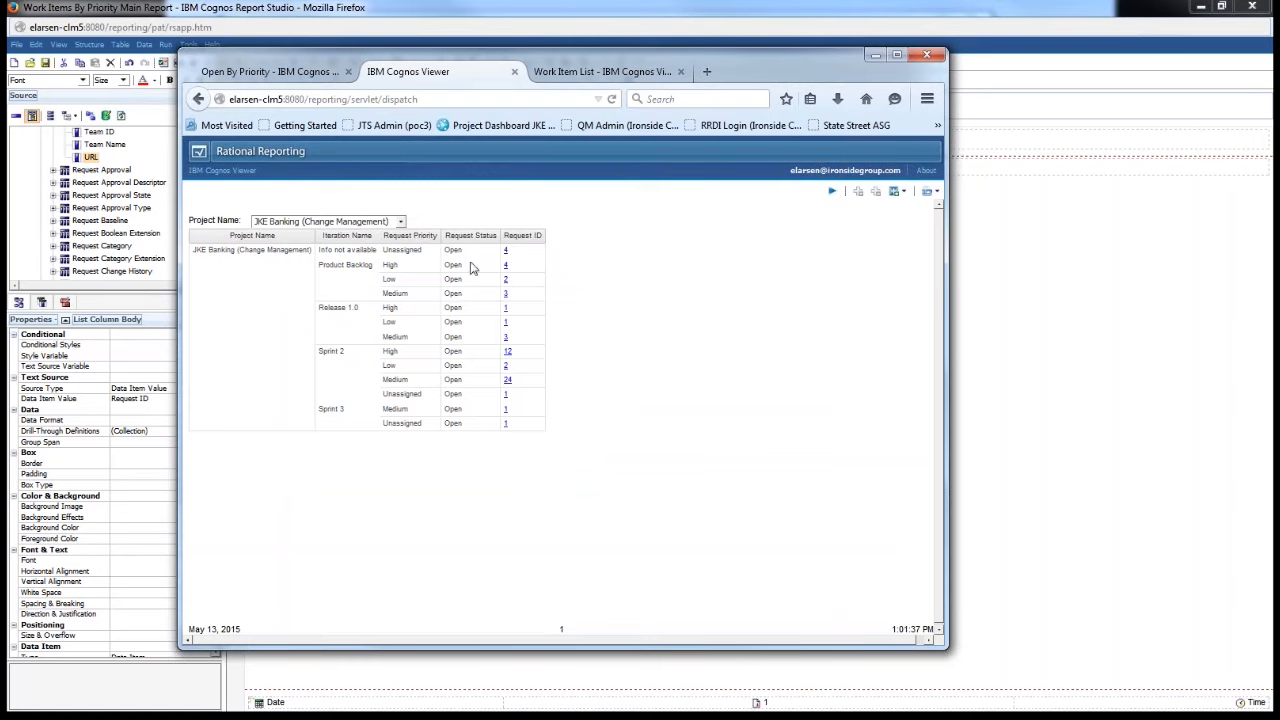
# Step: Drill through from the Sprint 2 High priority count, examine the work item details, and close the details output
pyautogui.click(507, 353)
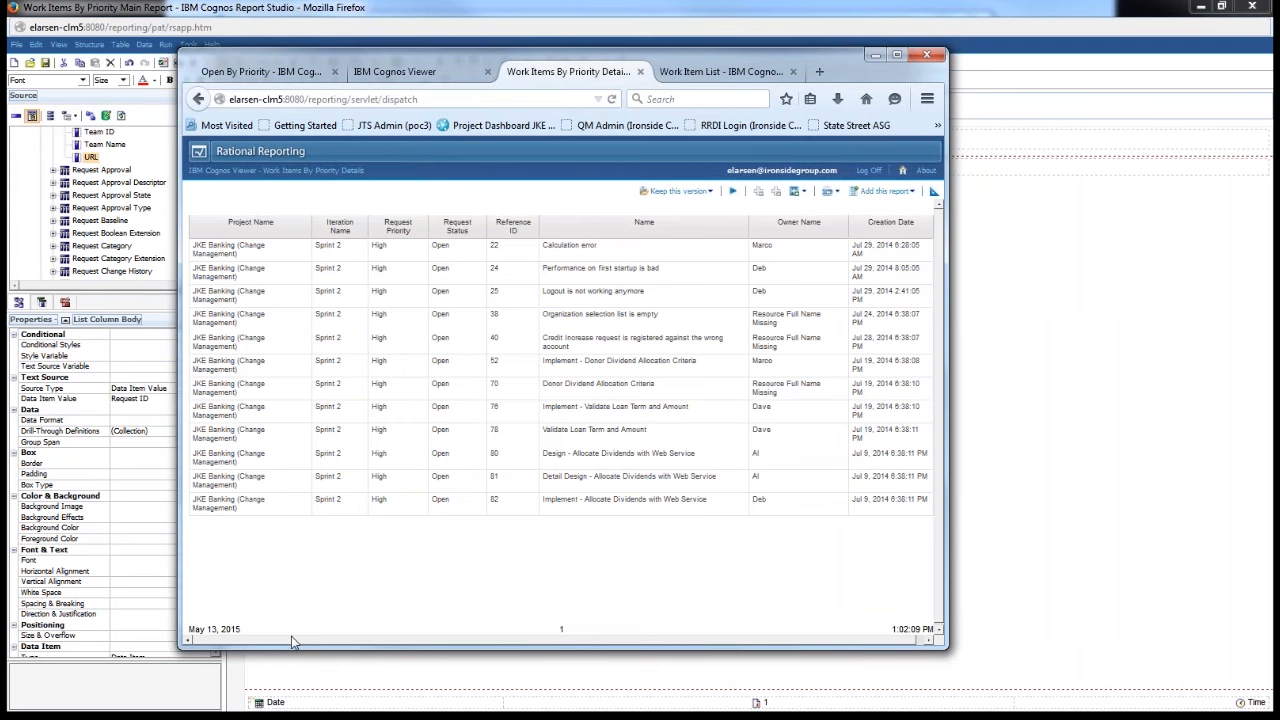
pyautogui.moveTo(311, 639); pyautogui.dragTo(353, 636)
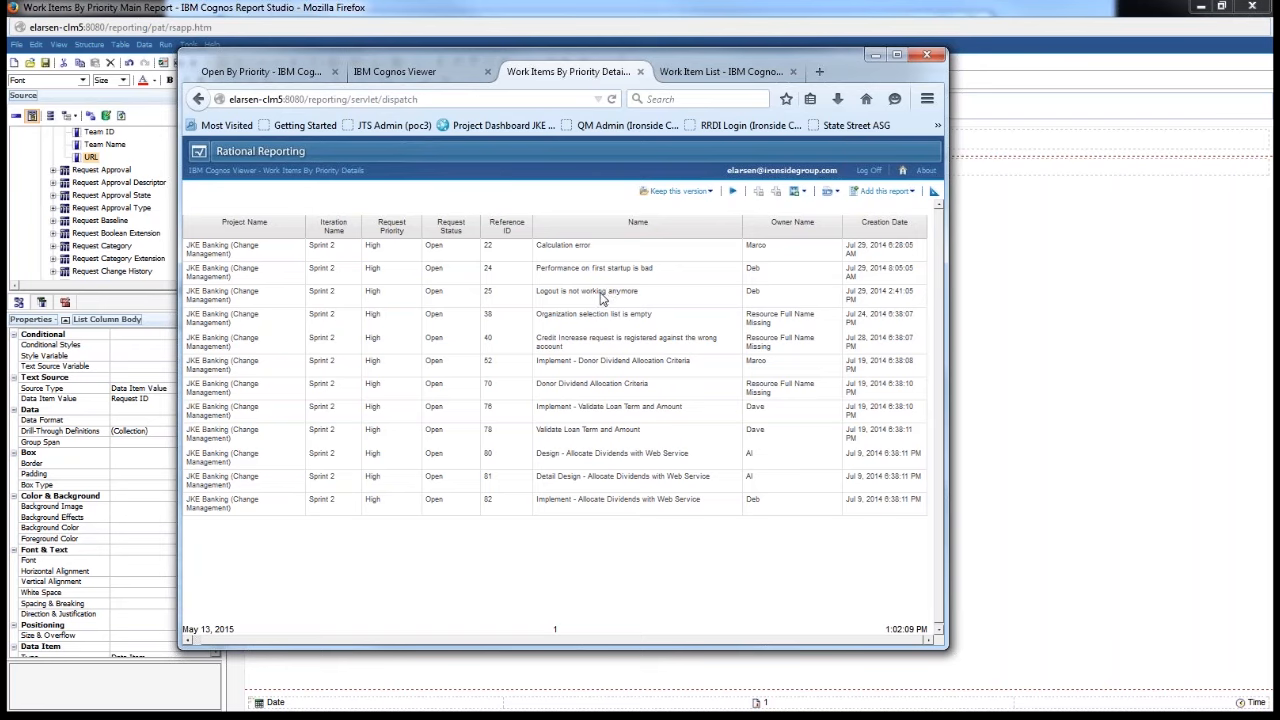
pyautogui.click(640, 75)
# Step: Return to Report Studio and open the Work Items By Priority Details report from the 2015 Webcasts folder
pyautogui.click(1036, 310)
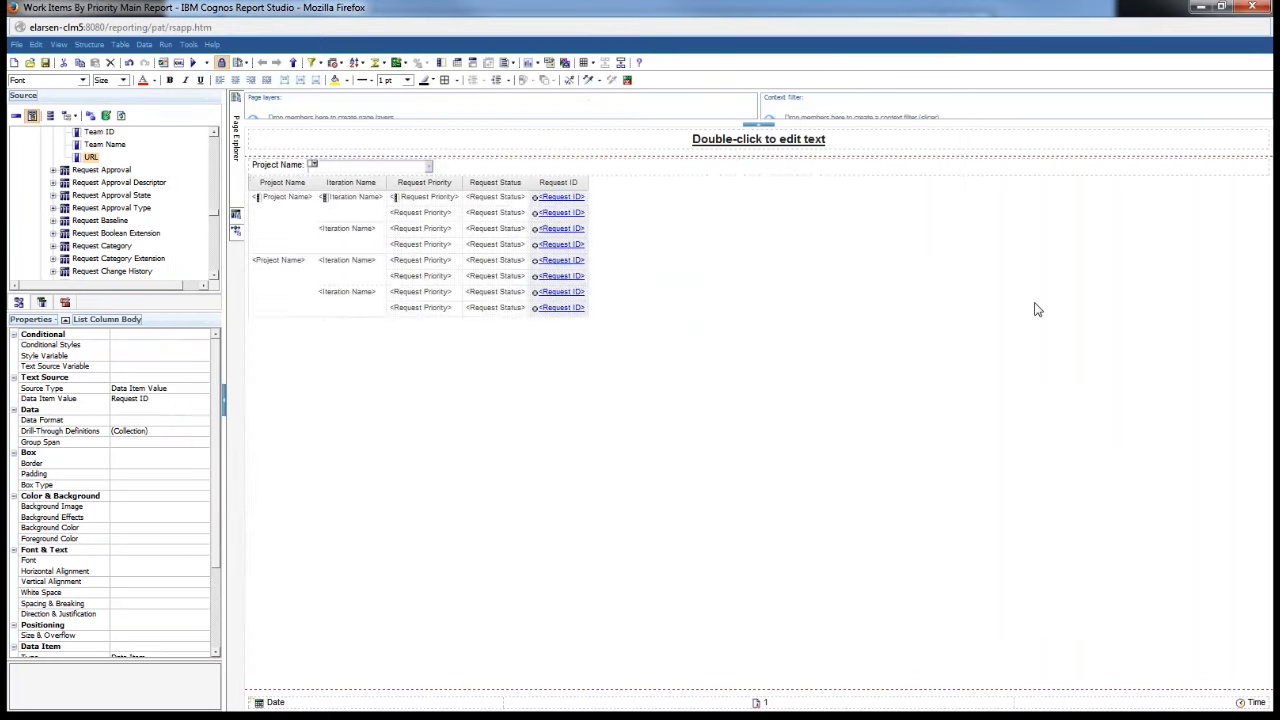
pyautogui.click(30, 63)
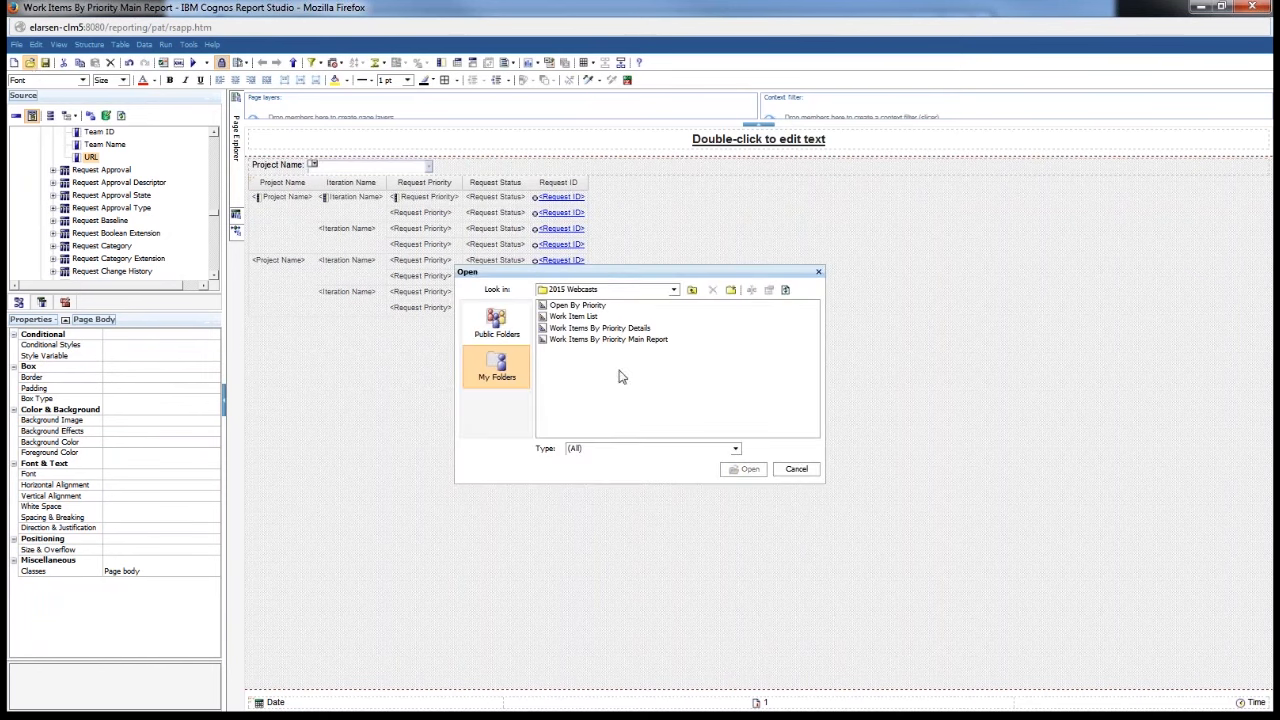
pyautogui.click(626, 330)
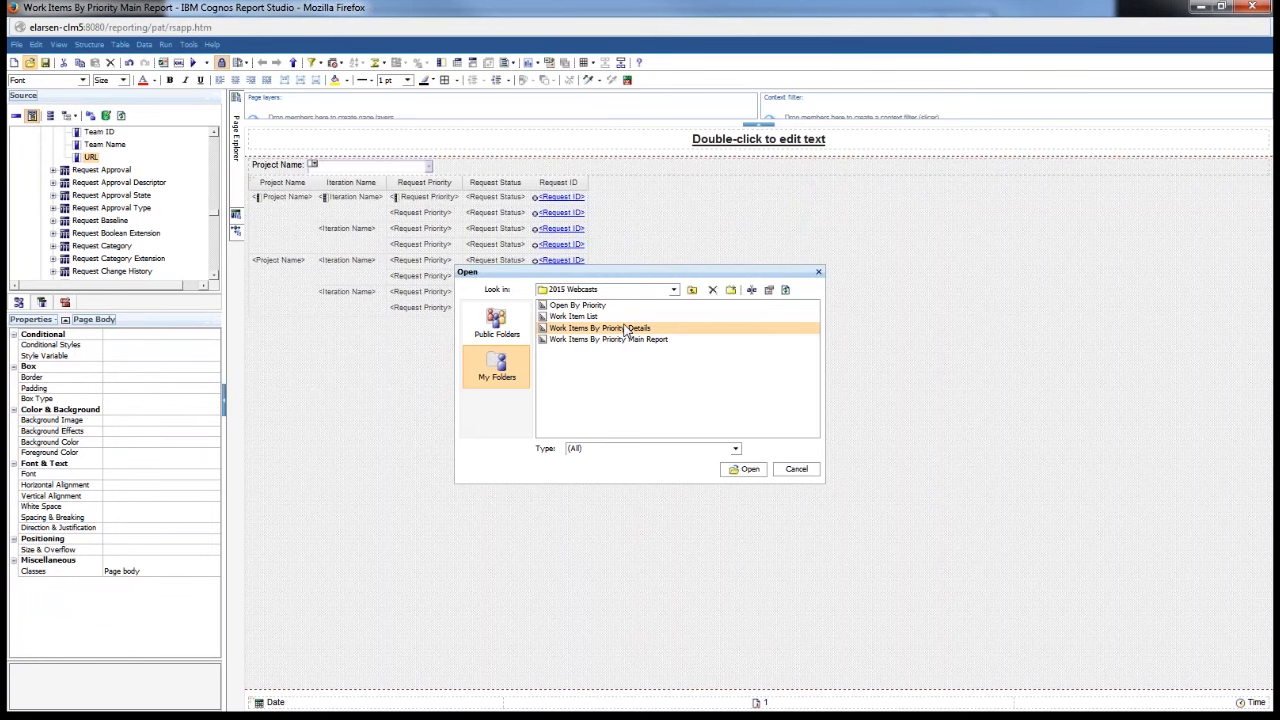
pyautogui.click(750, 470)
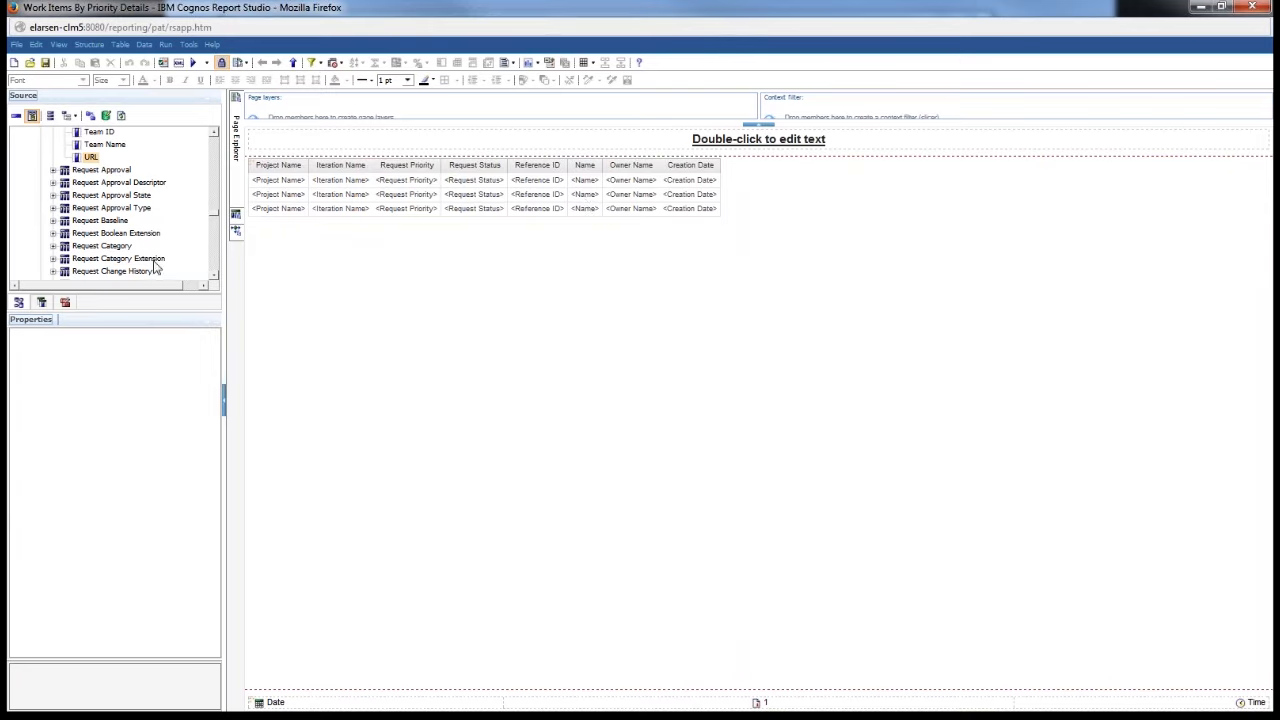
# Step: Insert a Hyperlink item as a new list column between Reference ID and Name
pyautogui.click(66, 304)
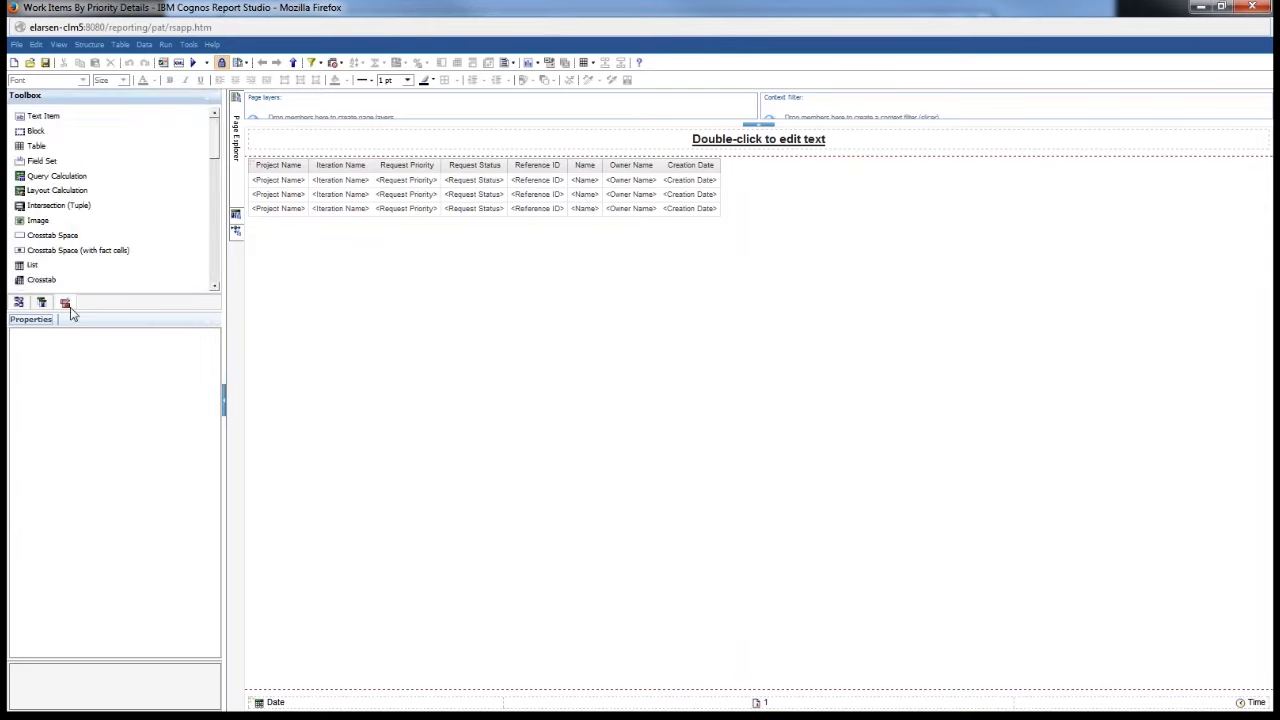
pyautogui.click(18, 304)
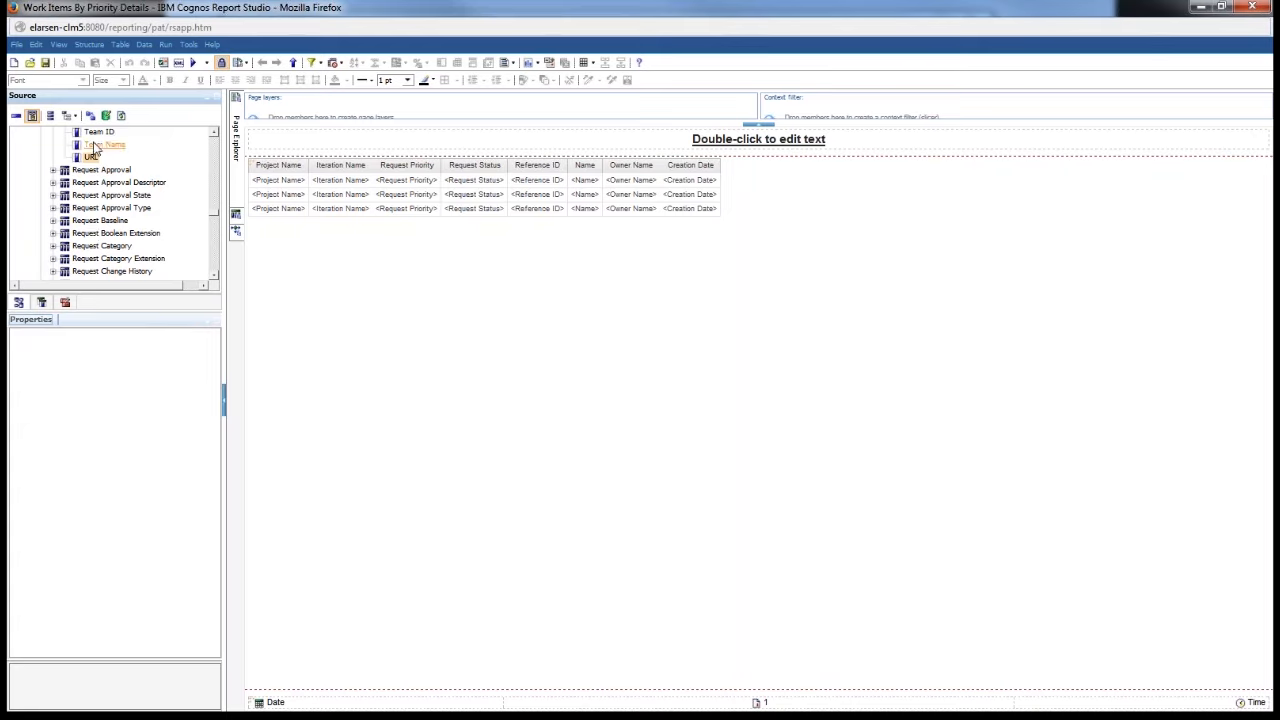
pyautogui.click(65, 303)
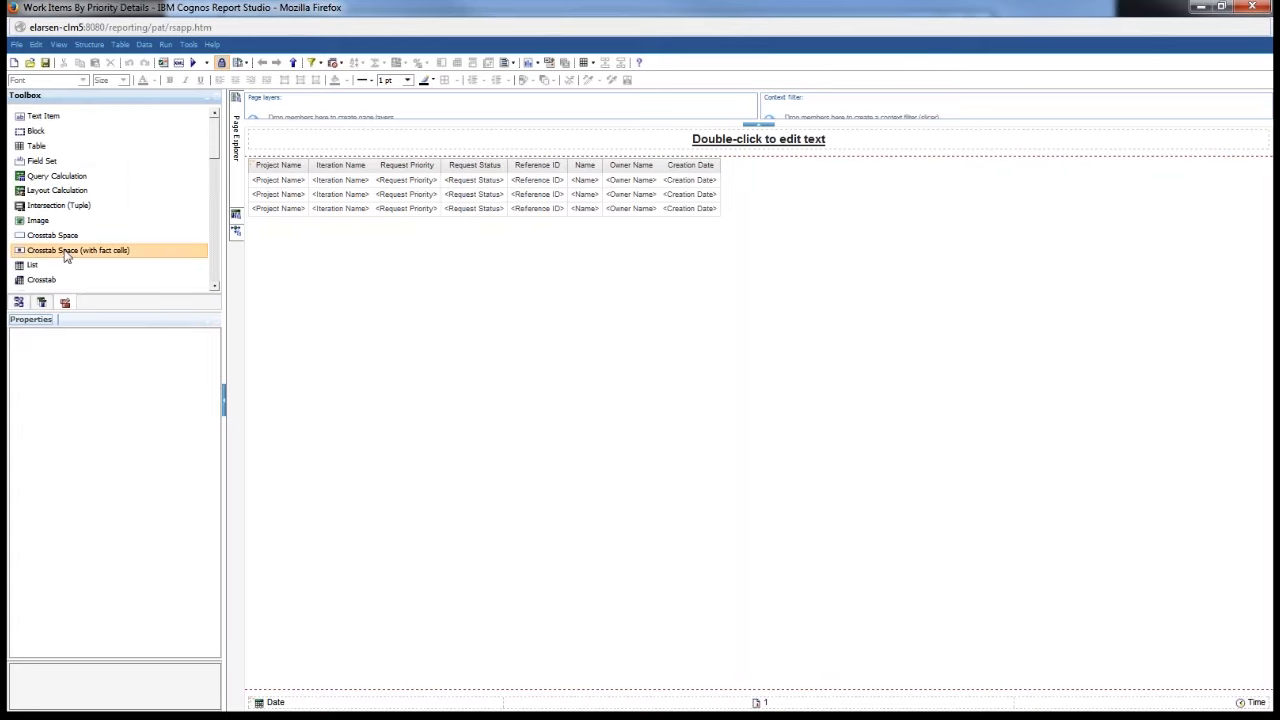
pyautogui.scroll(-5, 57, 150)
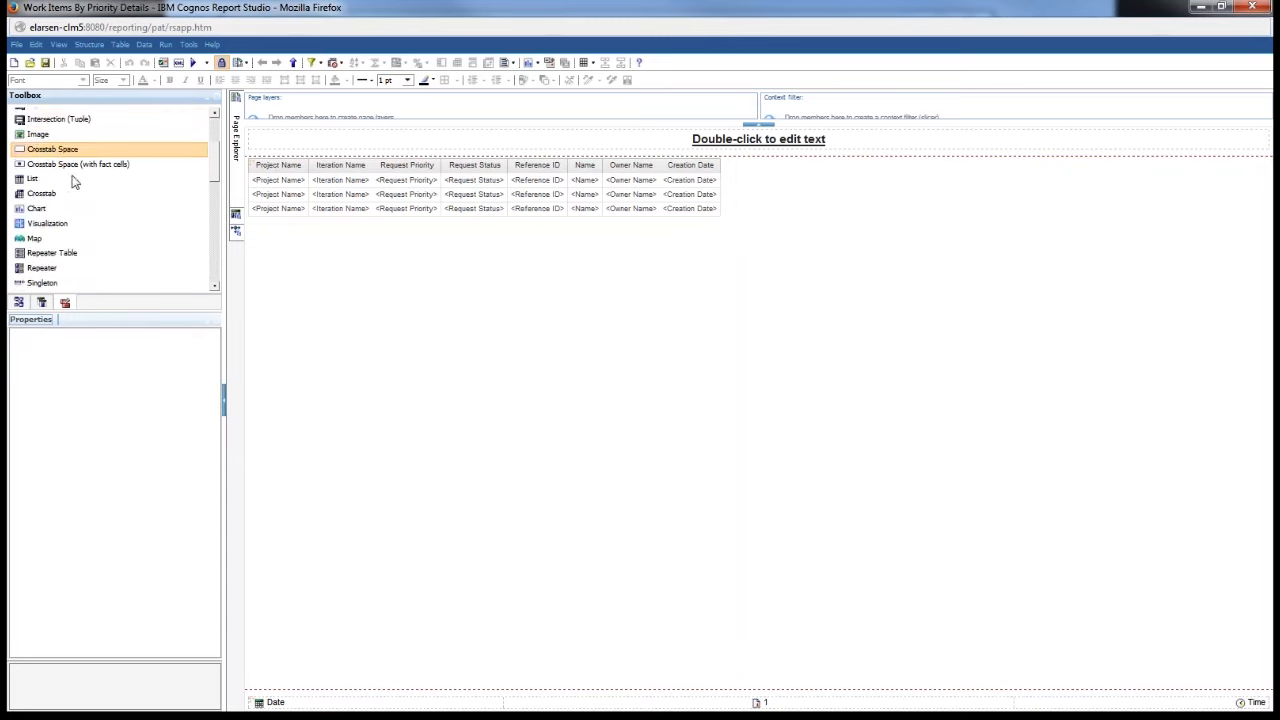
pyautogui.scroll(-2, 75, 190)
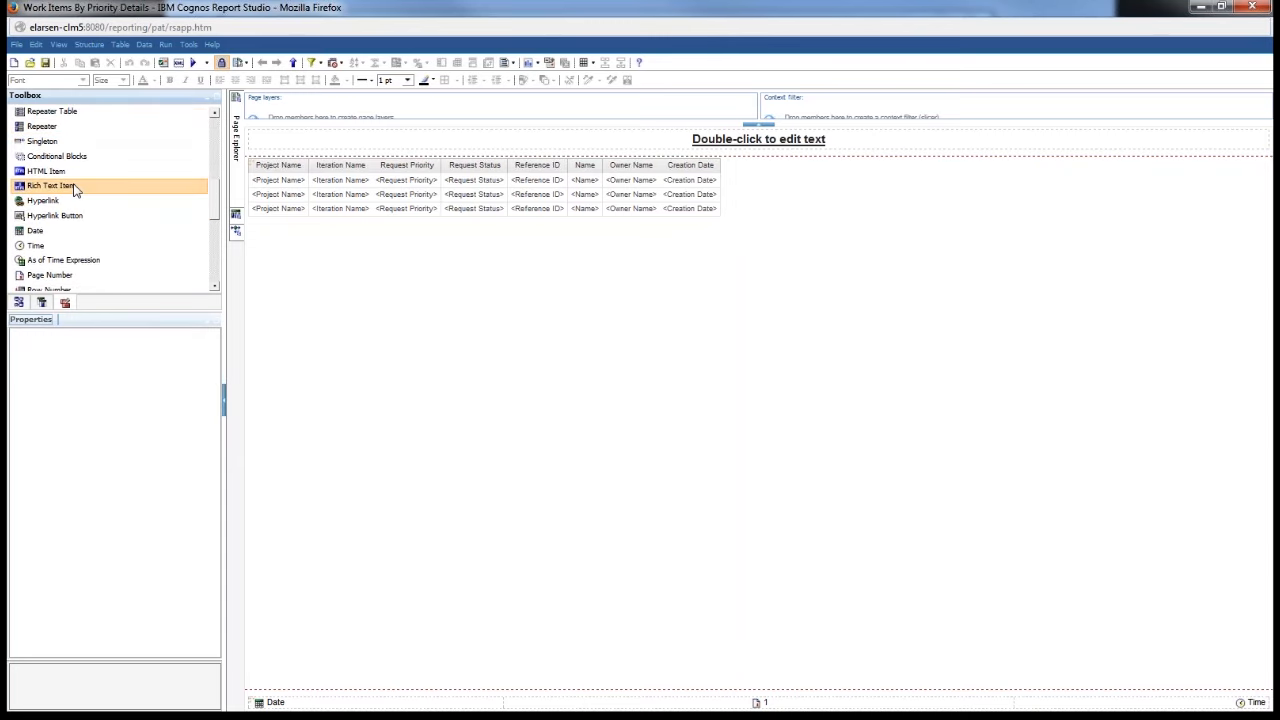
pyautogui.scroll(-2, 108, 172)
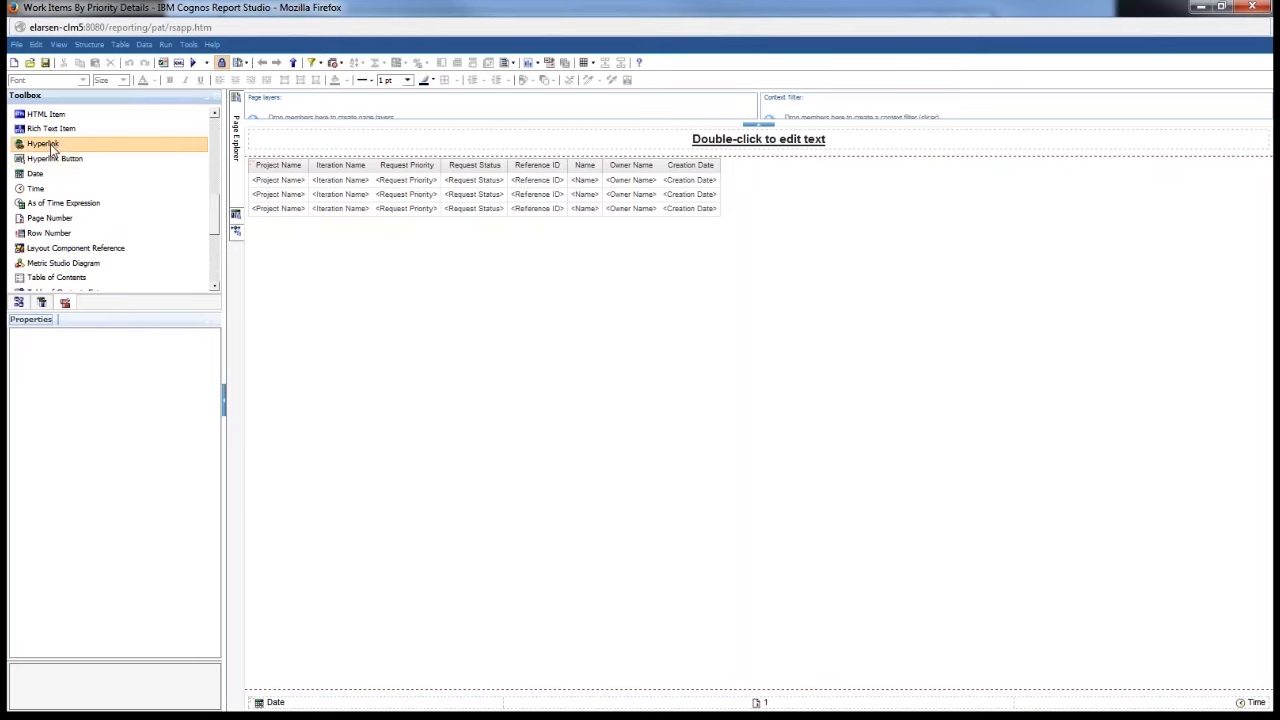
pyautogui.moveTo(52, 147); pyautogui.dragTo(565, 185)
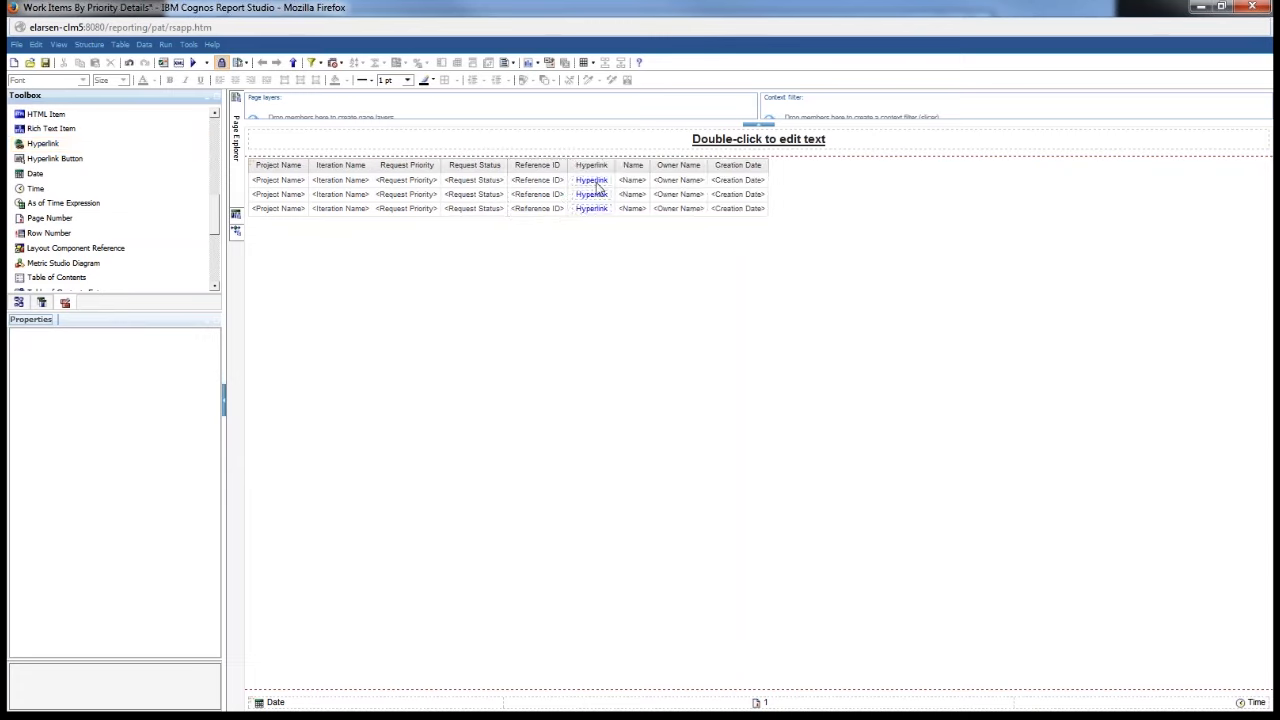
# Step: Set the hyperlink column's text source to Data Item Value, using the Name data item
pyautogui.click(598, 186)
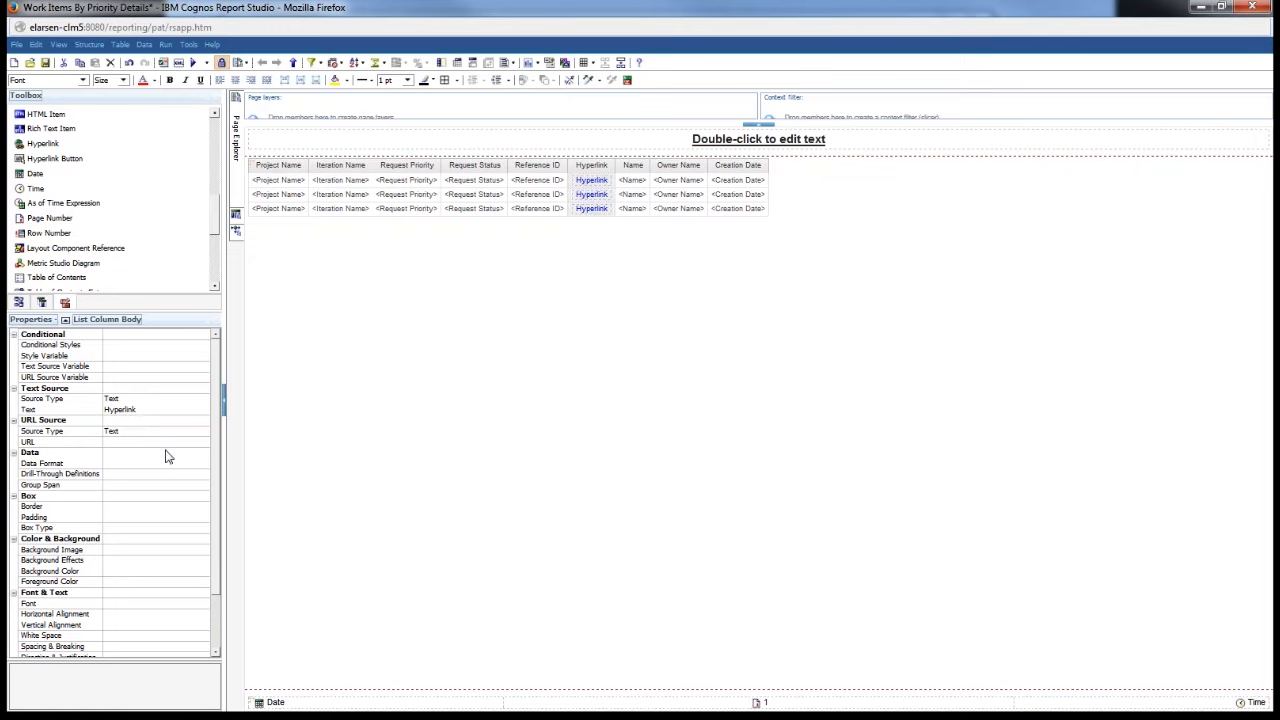
pyautogui.click(131, 400)
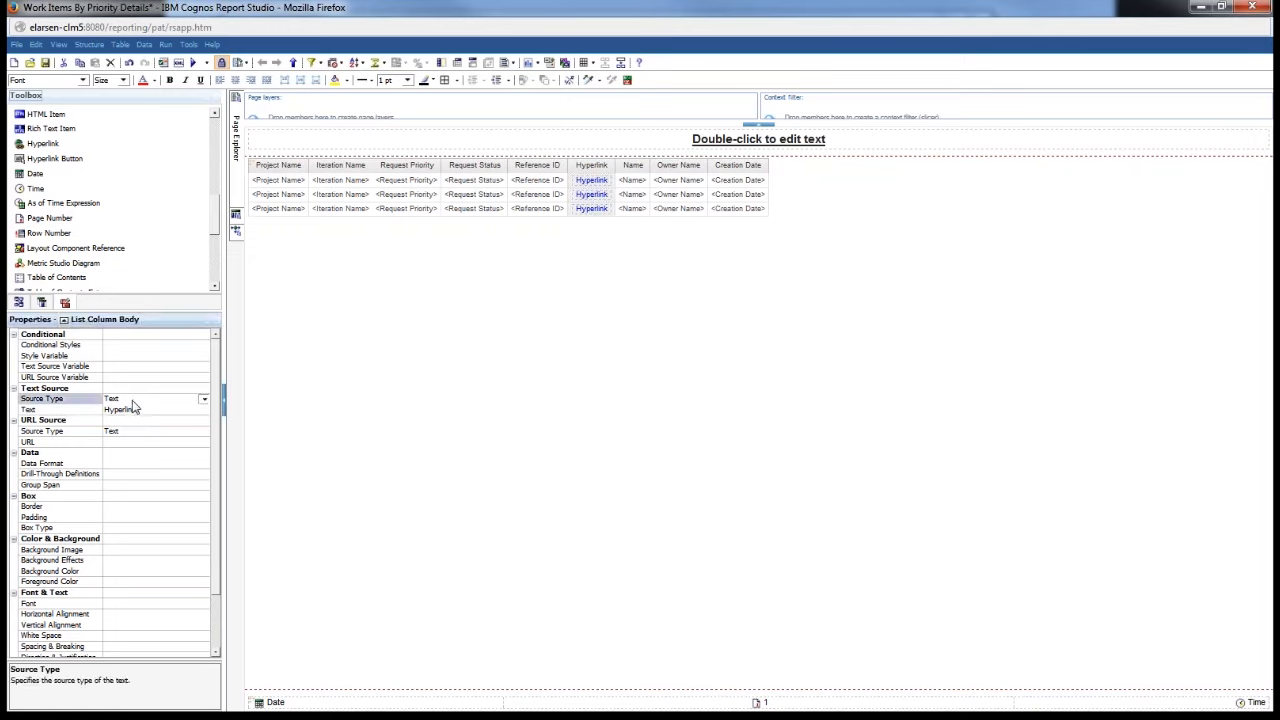
pyautogui.click(205, 401)
pyautogui.click(176, 421)
pyautogui.click(189, 412)
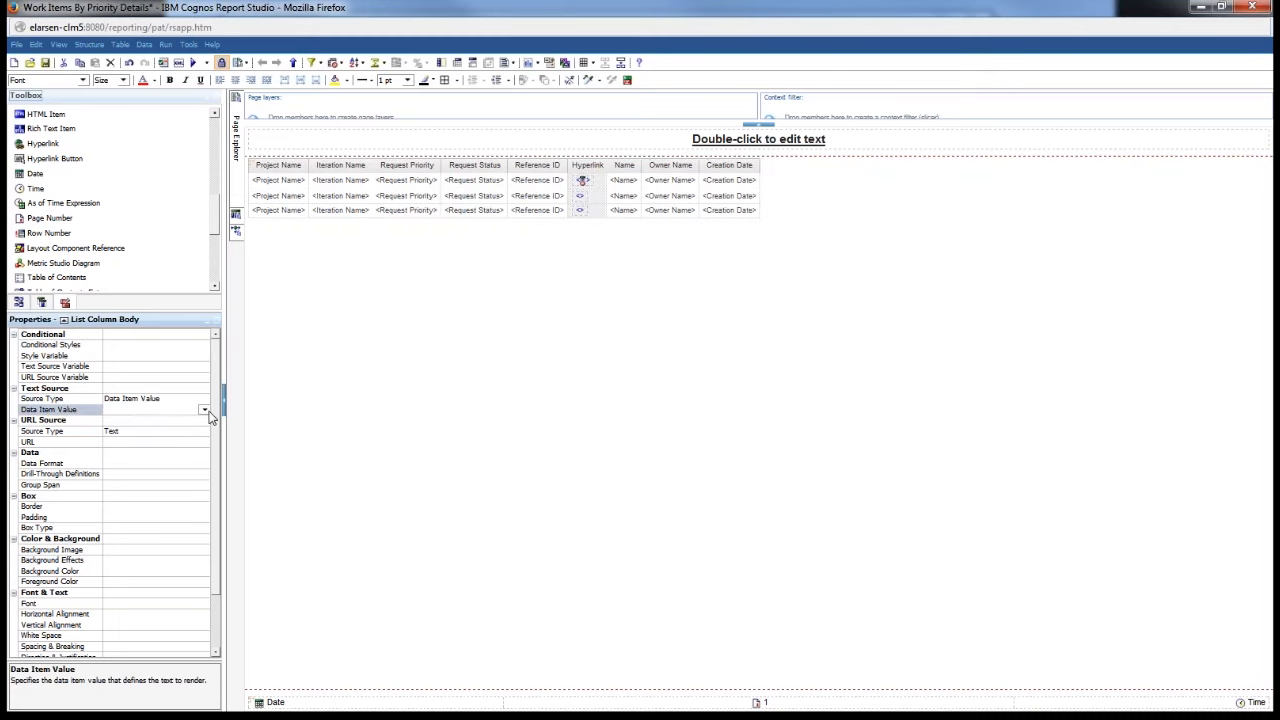
pyautogui.click(205, 410)
pyautogui.click(133, 481)
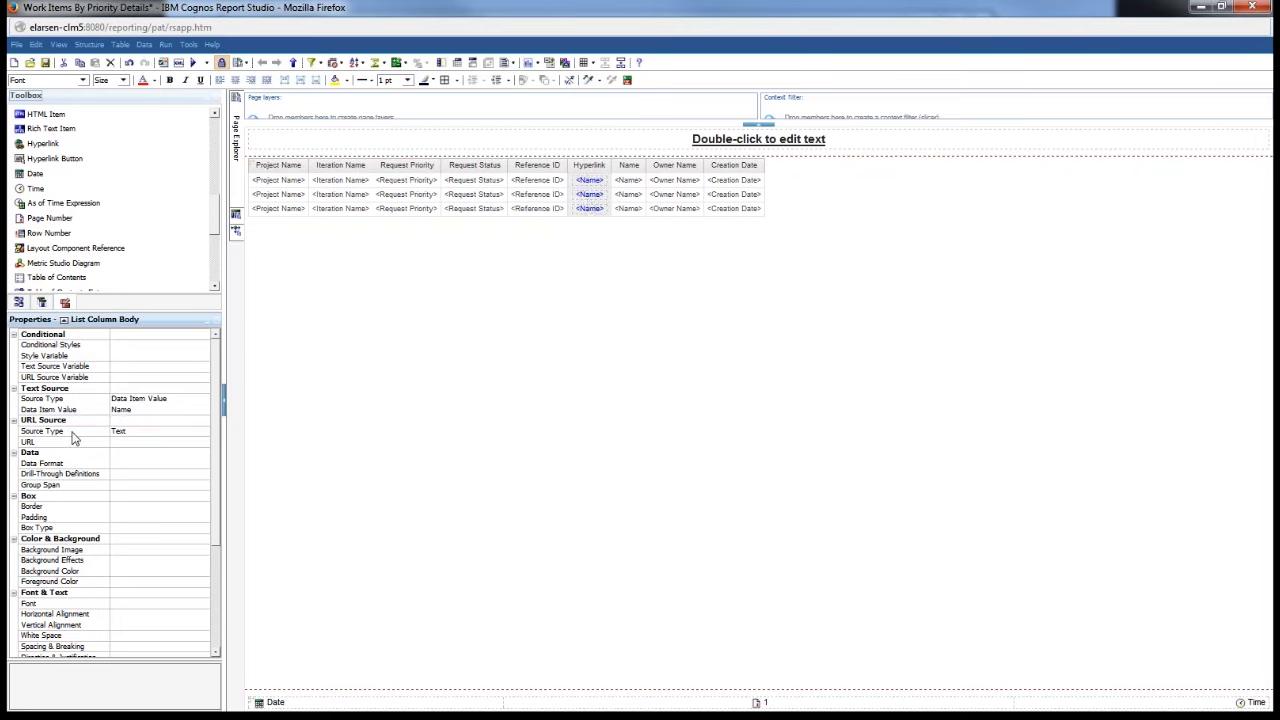
# Step: Set the hyperlink column's URL source to Data Item Value, using the URL data item
pyautogui.click(204, 433)
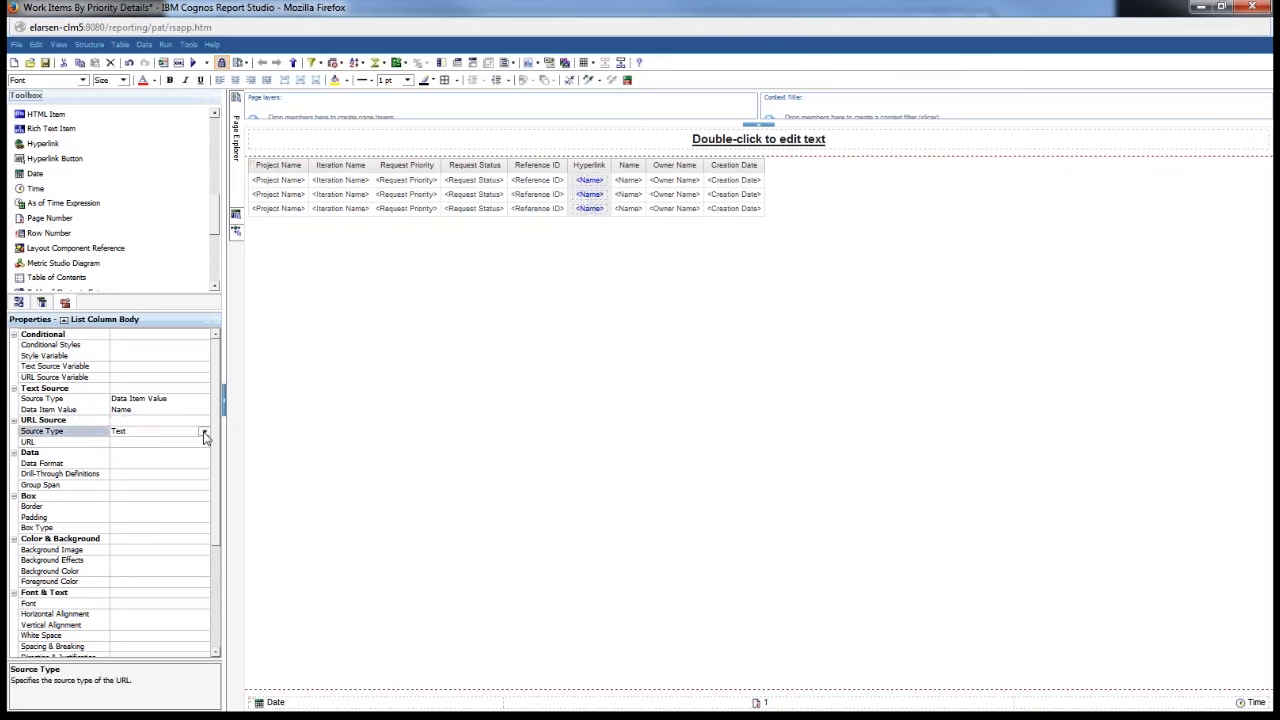
pyautogui.click(204, 433)
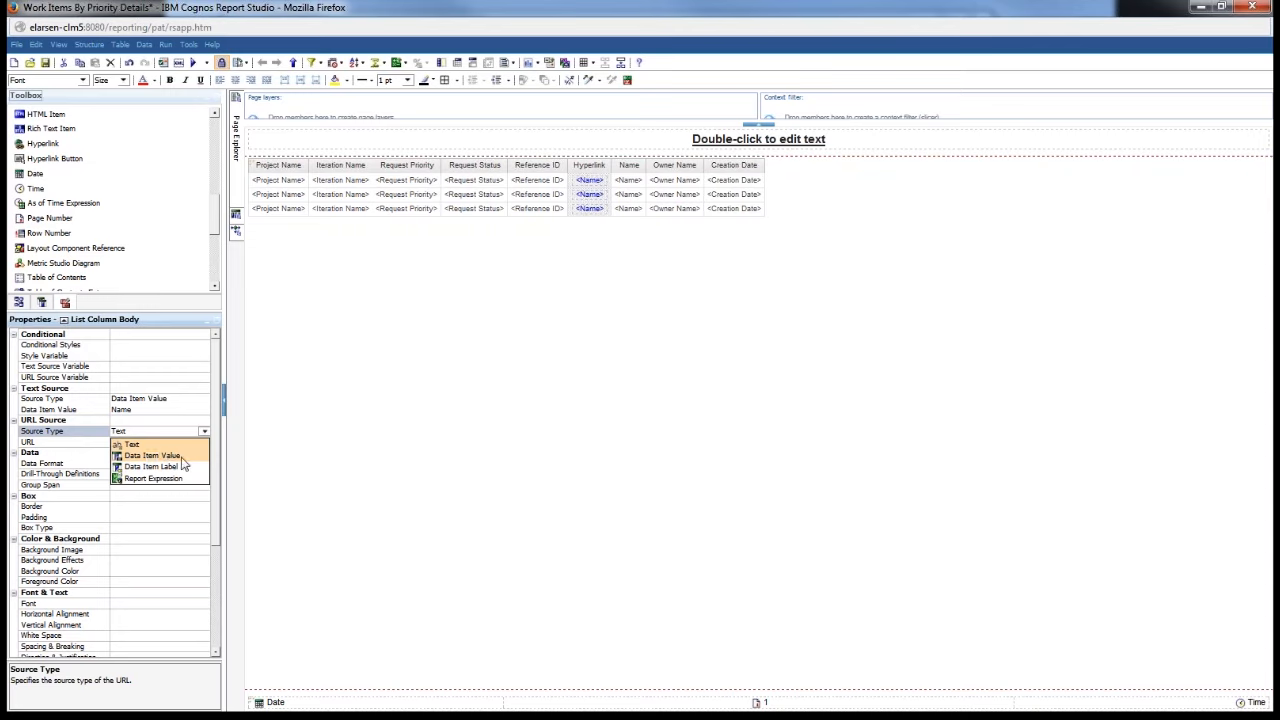
pyautogui.click(152, 455)
pyautogui.click(199, 444)
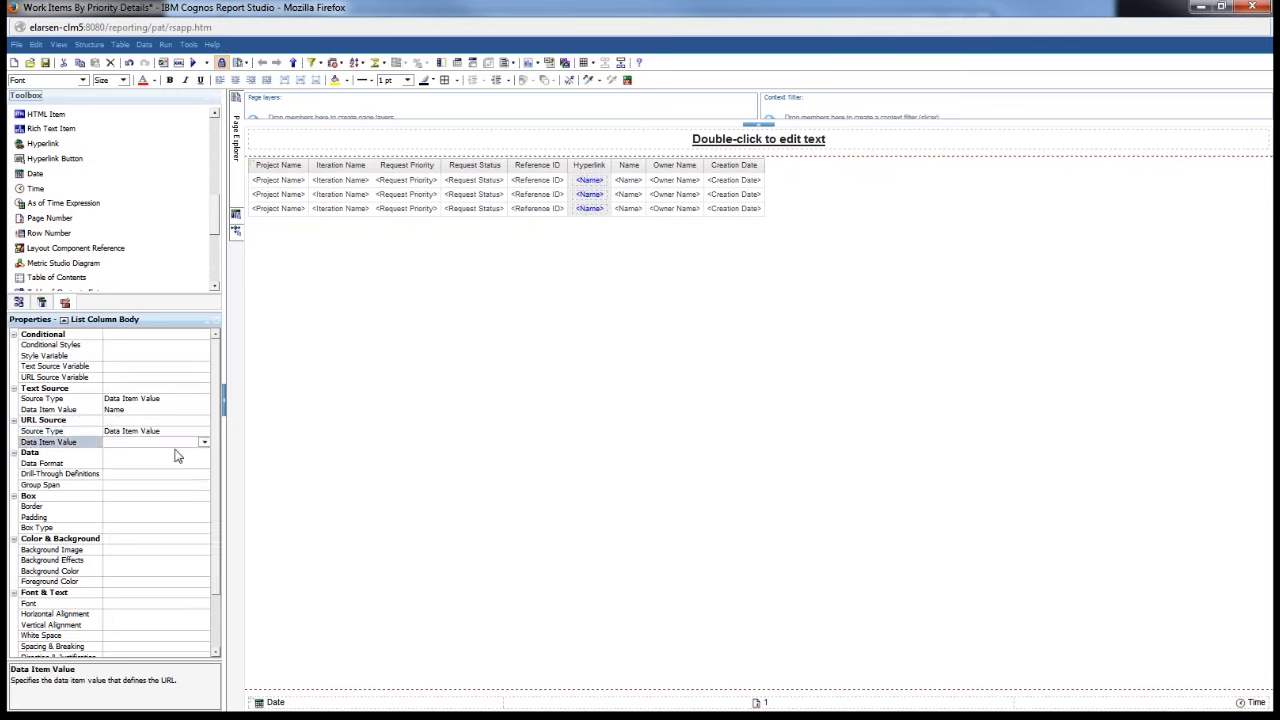
pyautogui.click(203, 443)
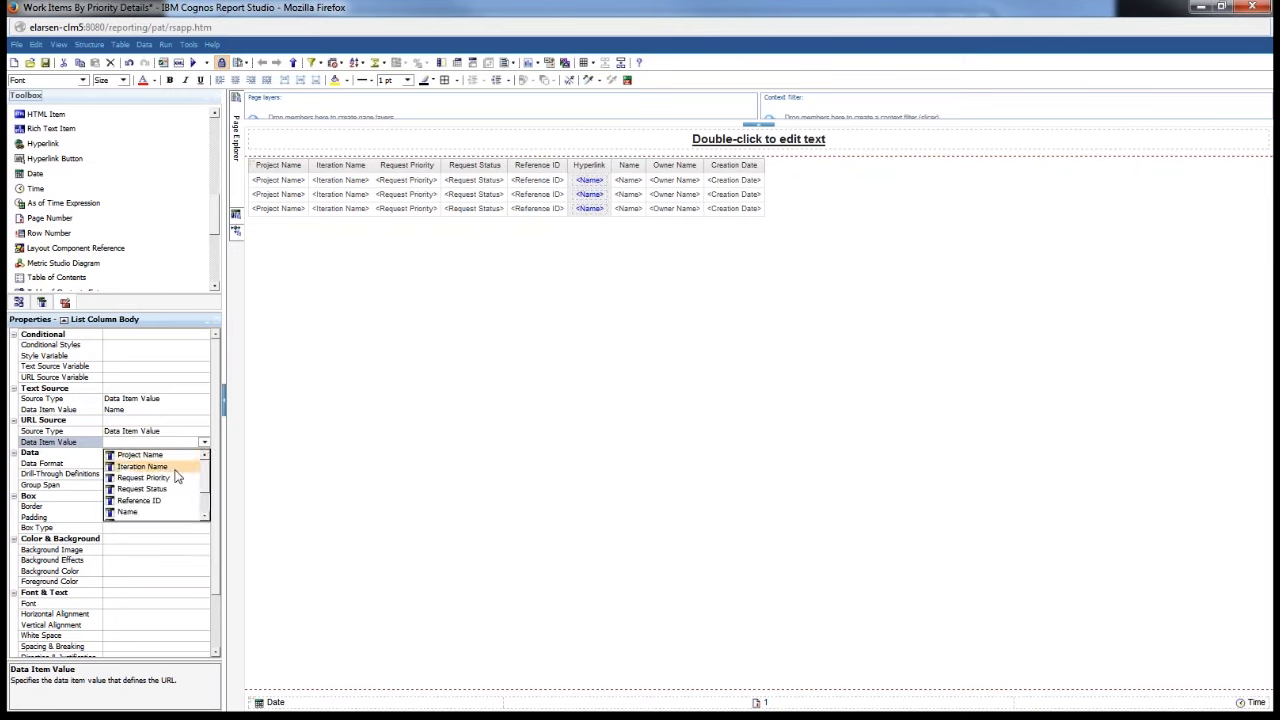
pyautogui.scroll(-1, 177, 477)
pyautogui.click(134, 515)
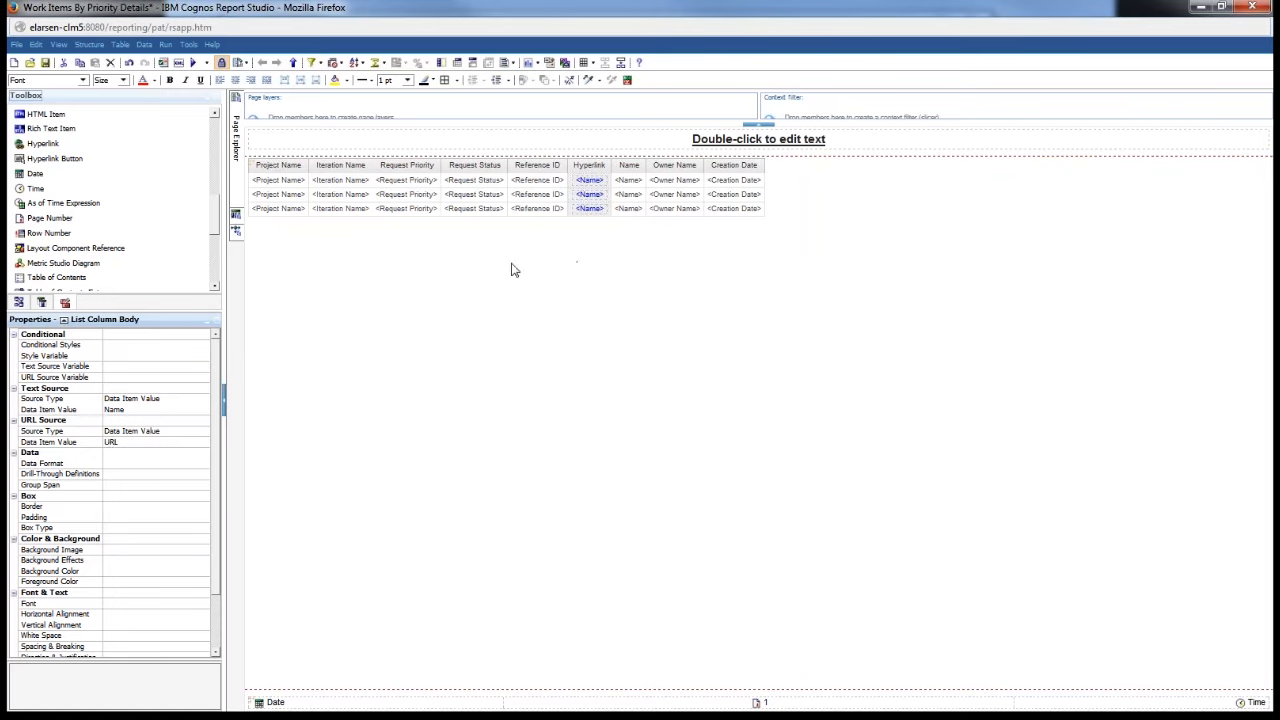
# Step: Change the hyperlink column's title text to Headline
pyautogui.click(592, 168)
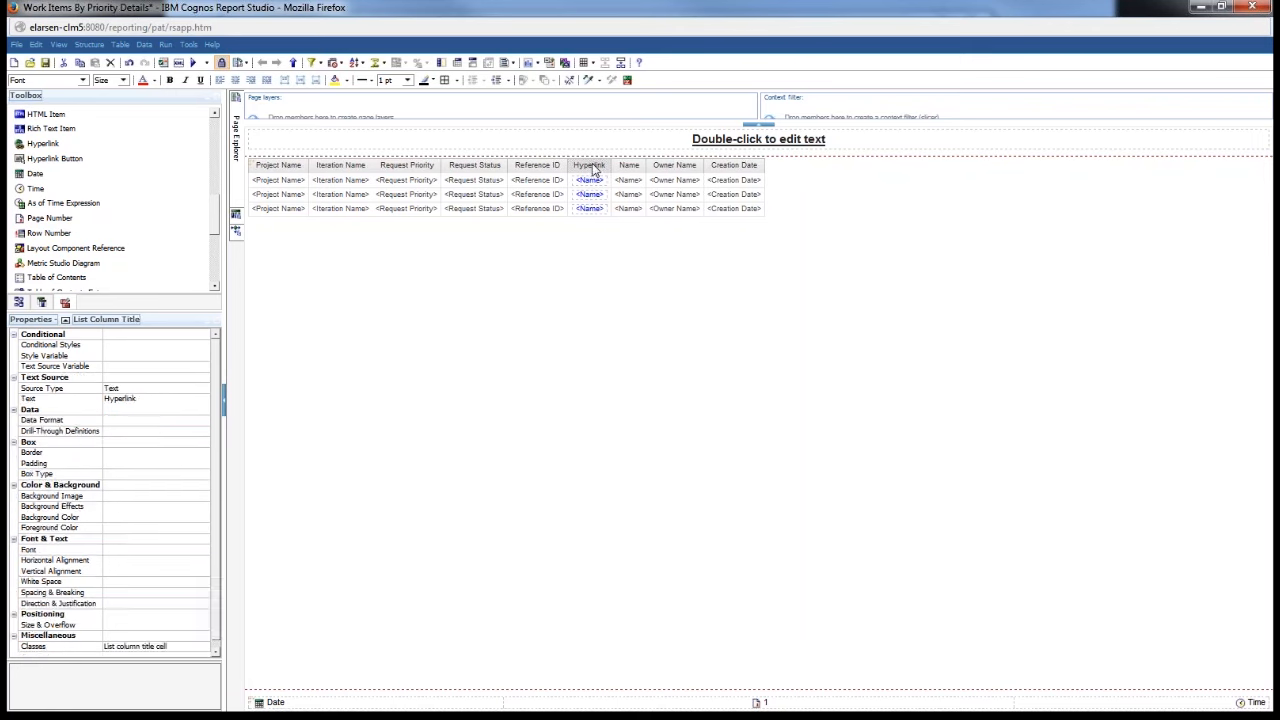
pyautogui.click(171, 399)
pyautogui.doubleClick(171, 401)
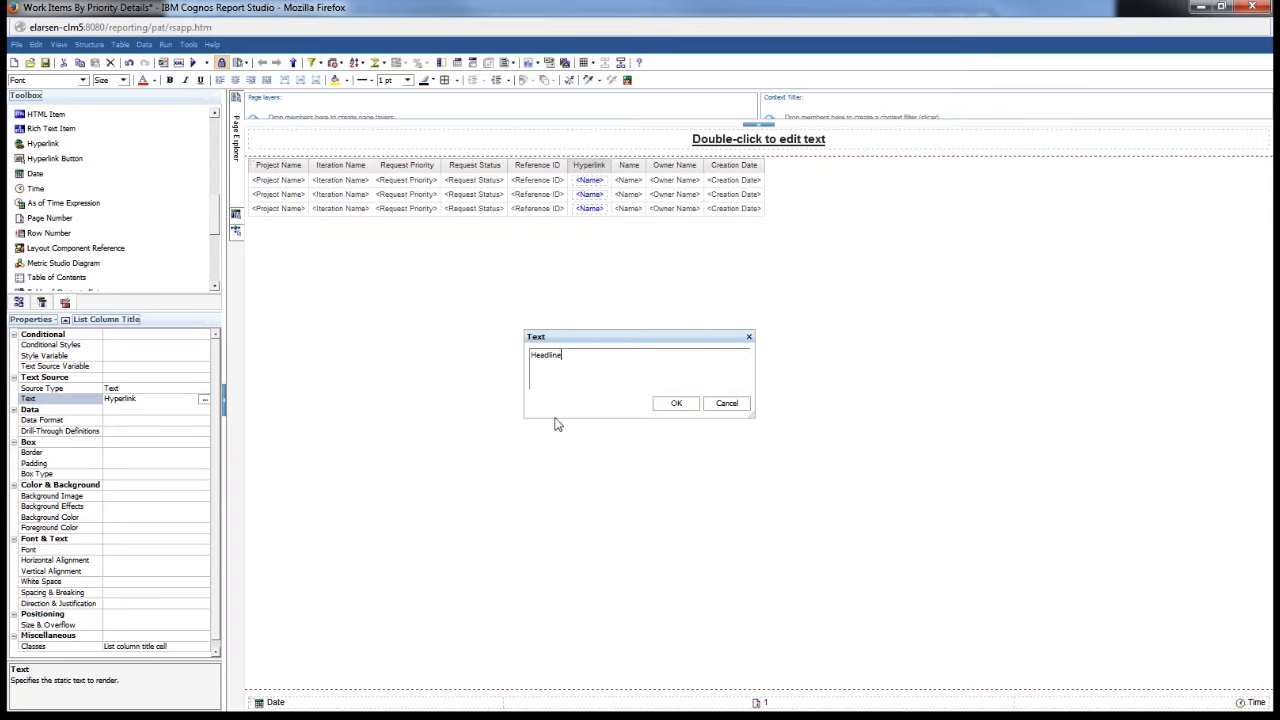
pyautogui.click(676, 405)
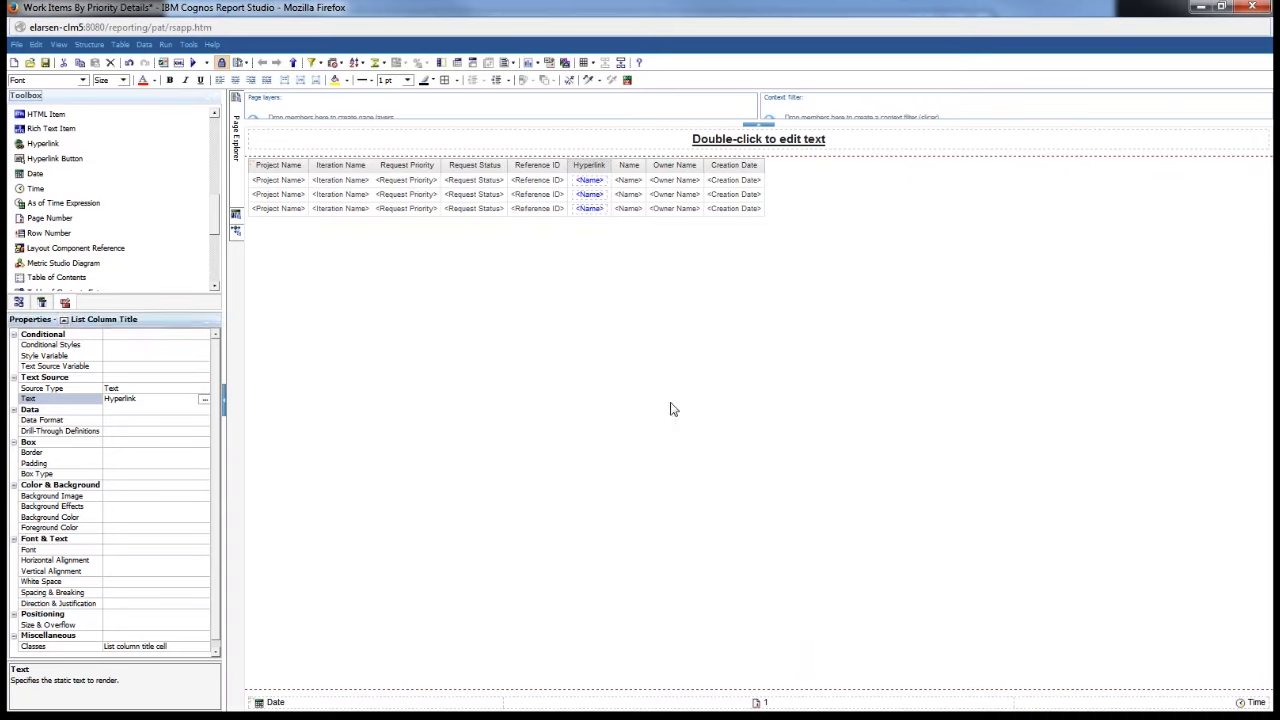
# Step: Cut the original non-linked Name column from the list
pyautogui.click(629, 181)
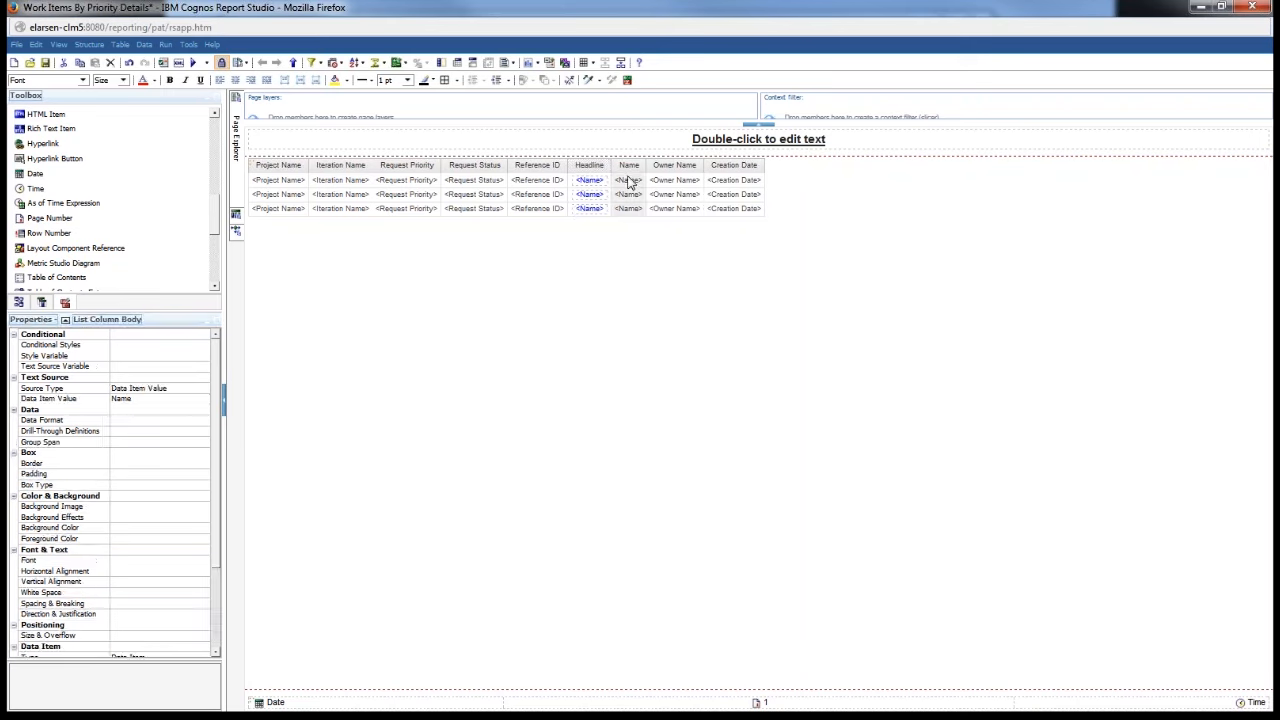
pyautogui.rightClick(629, 181)
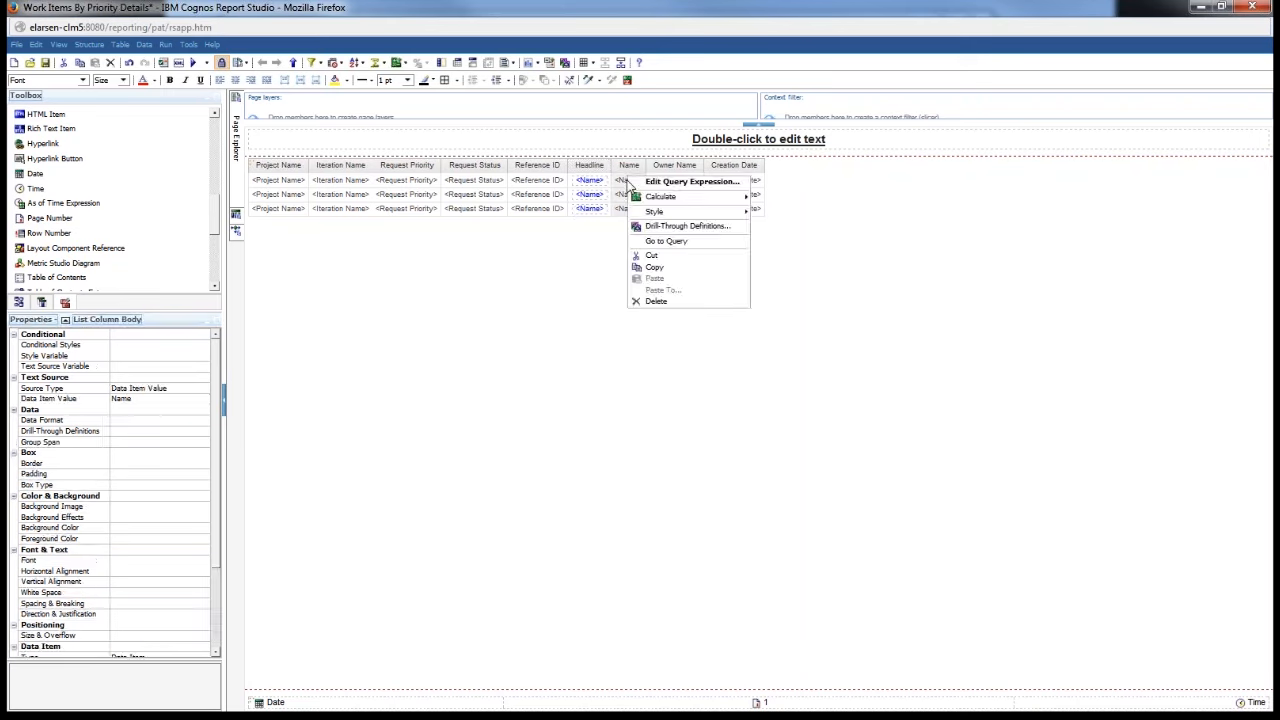
pyautogui.click(652, 257)
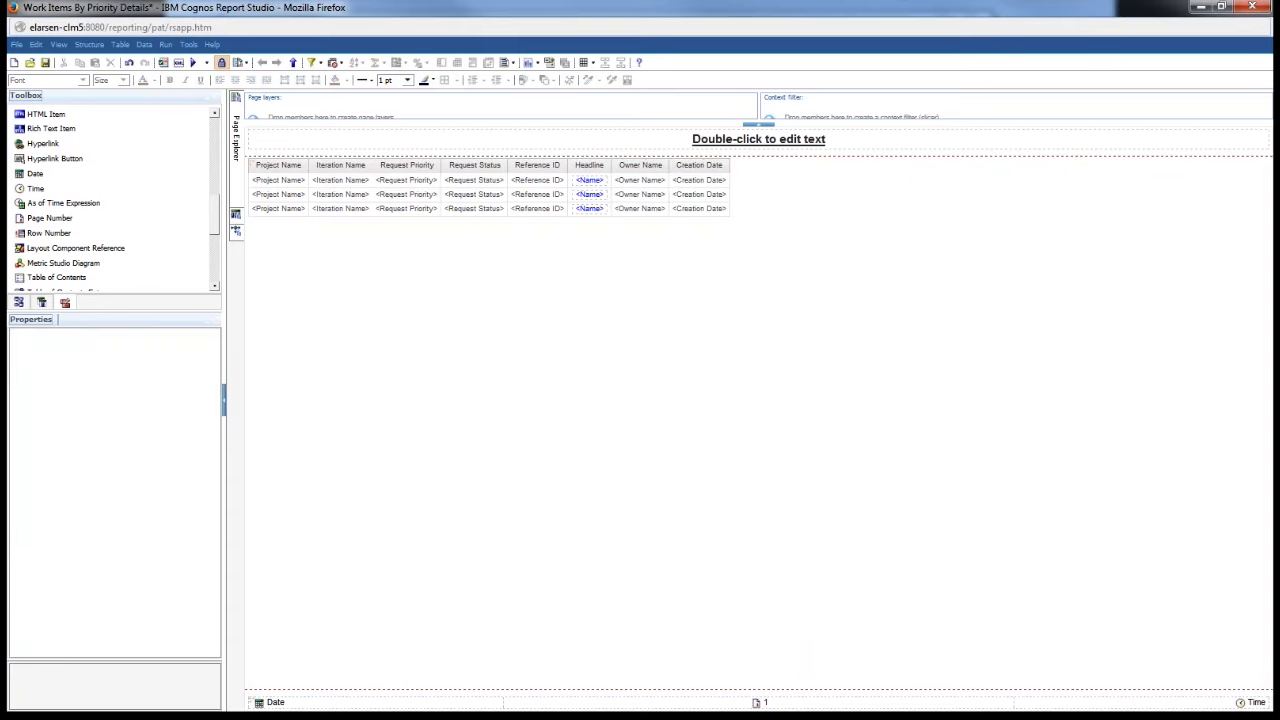
# Step: Group the list by Project Name, Iteration Name, Request Priority and Request Status, and save the details report
pyautogui.click(284, 206)
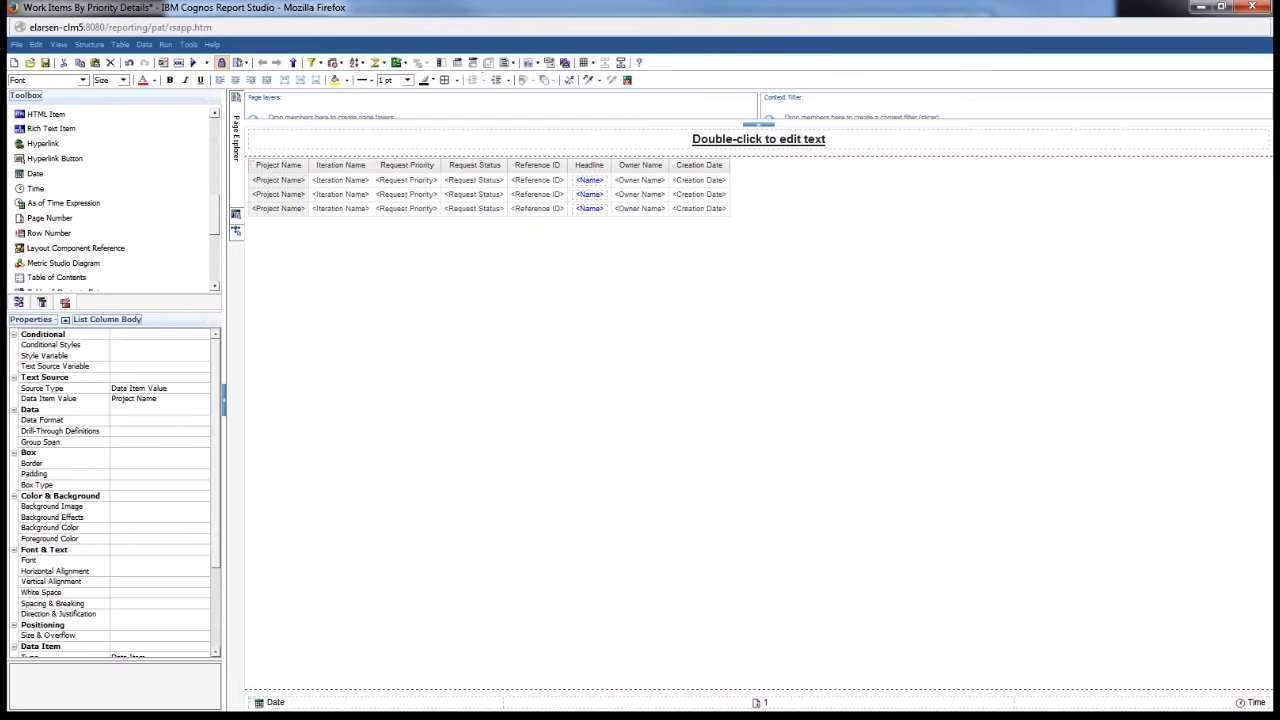
pyautogui.click(443, 66)
pyautogui.click(347, 195)
pyautogui.click(441, 66)
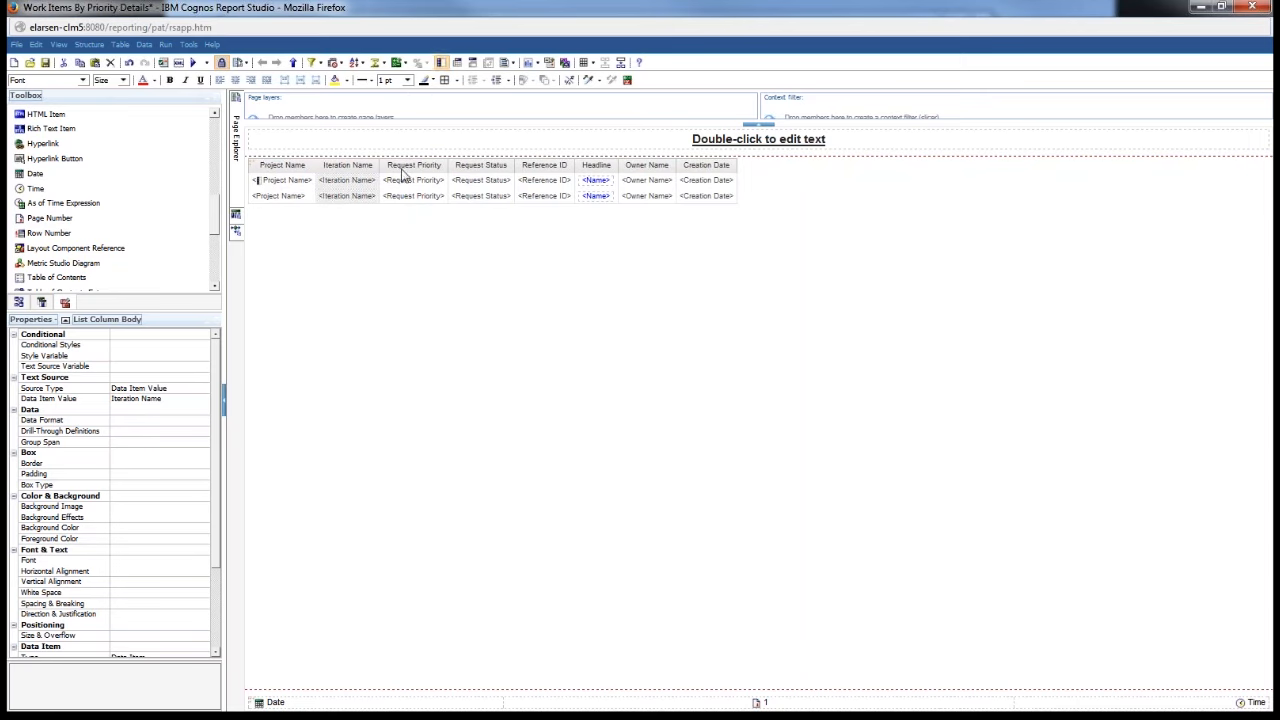
pyautogui.click(406, 206)
pyautogui.click(441, 66)
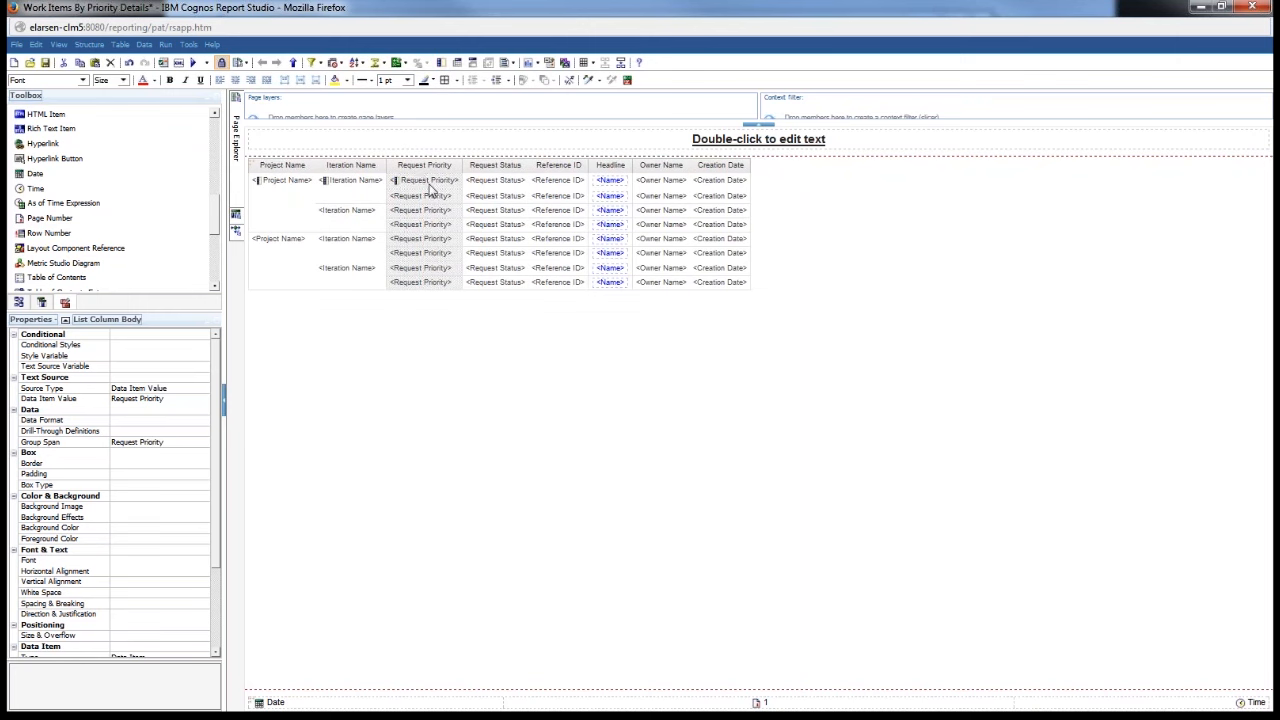
pyautogui.click(480, 208)
pyautogui.click(441, 66)
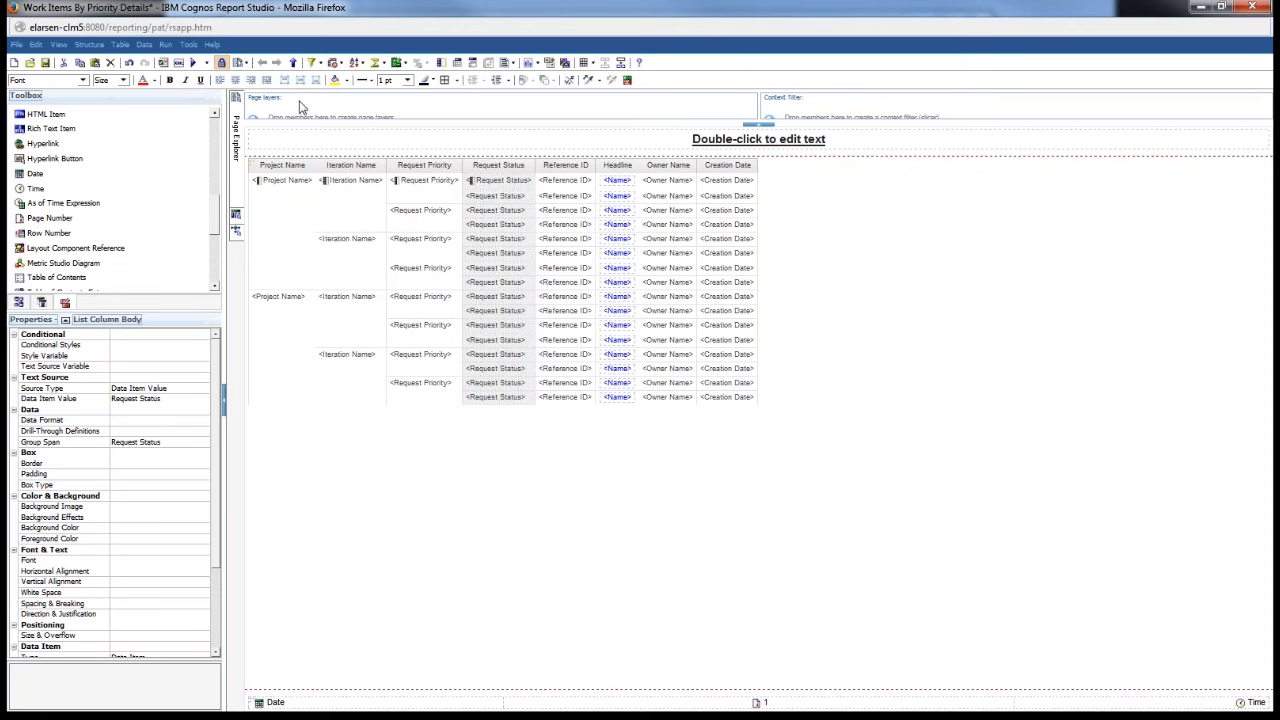
pyautogui.click(45, 66)
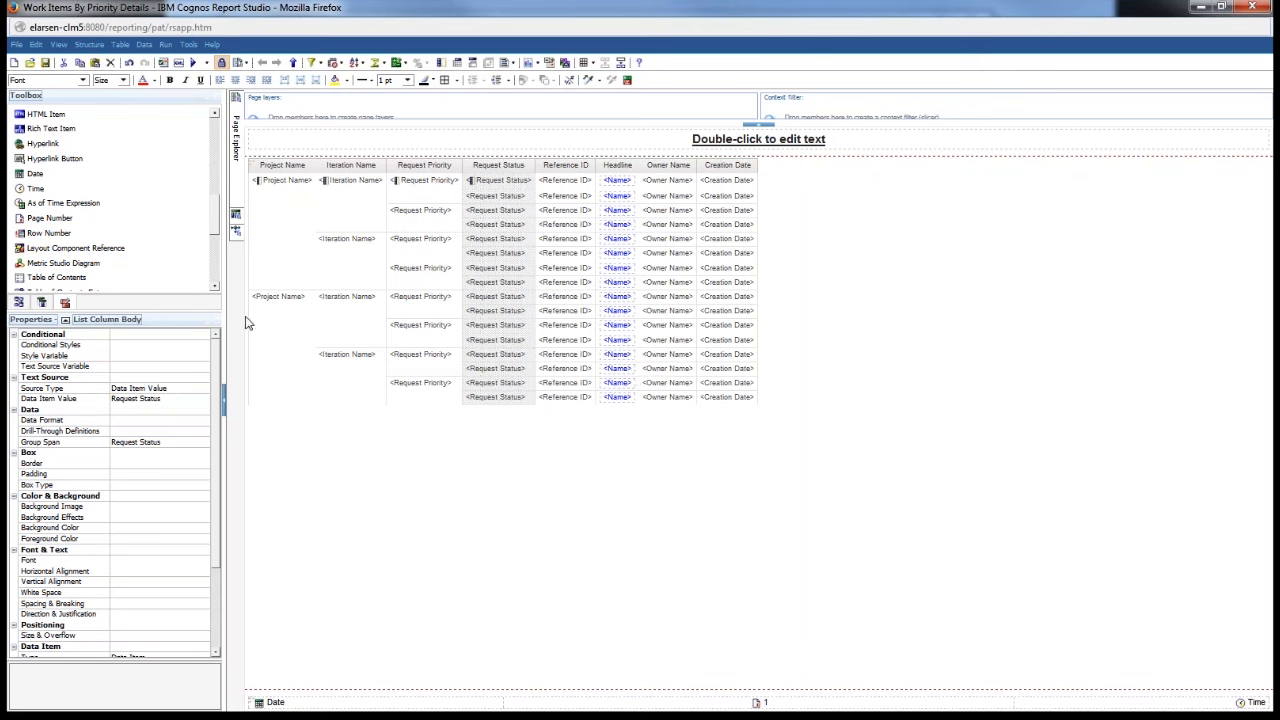
# Step: Add the URL and Name data items to the list's Properties setting and save the details report
pyautogui.click(254, 176)
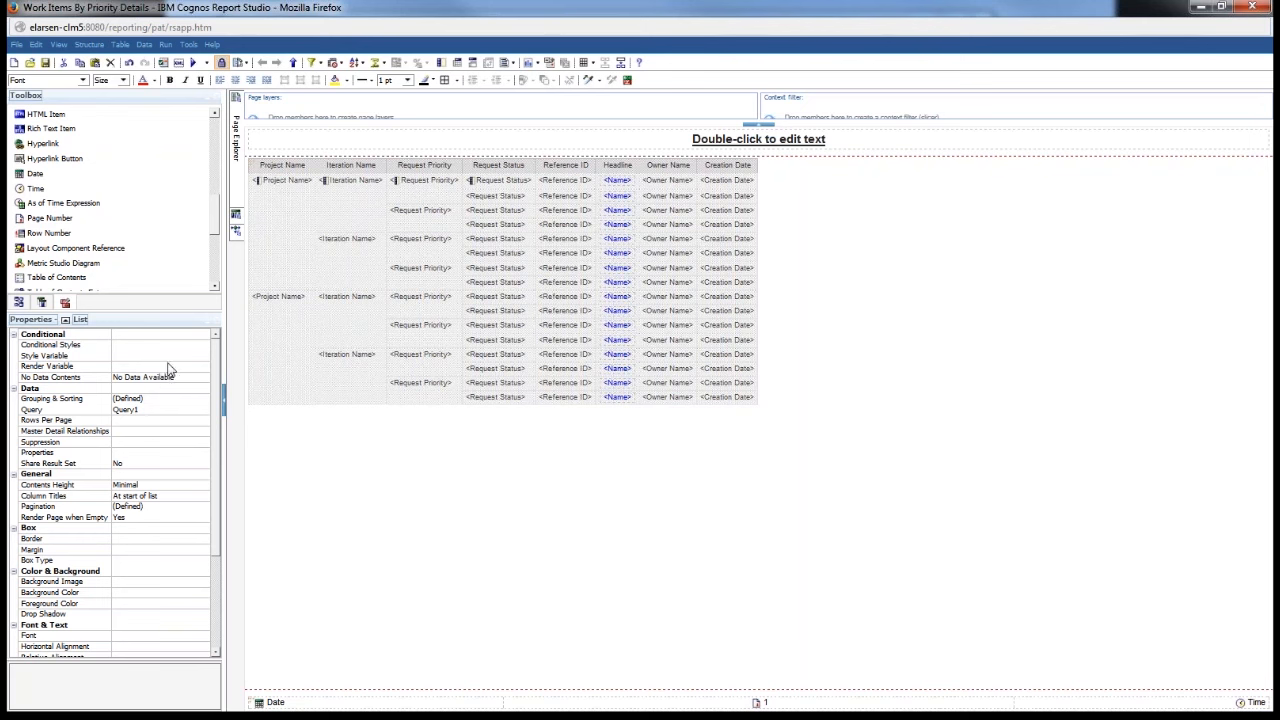
pyautogui.scroll(-2, 160, 440)
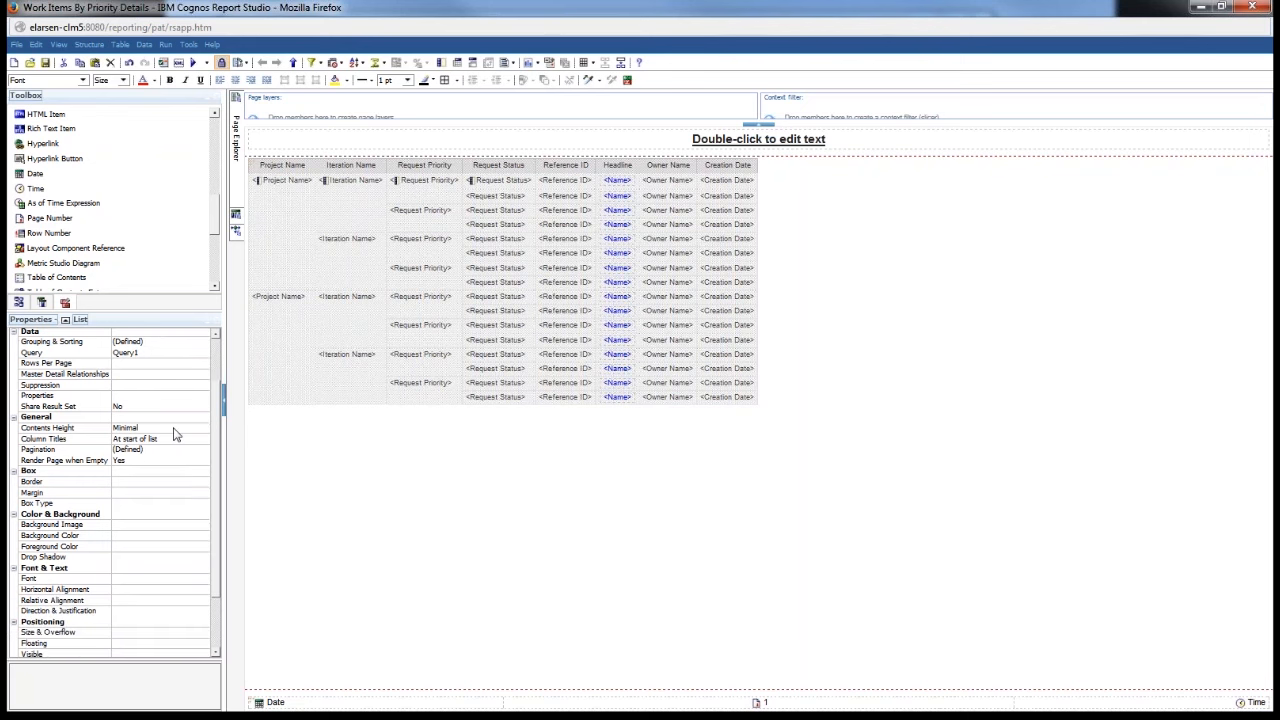
pyautogui.click(188, 396)
pyautogui.click(204, 397)
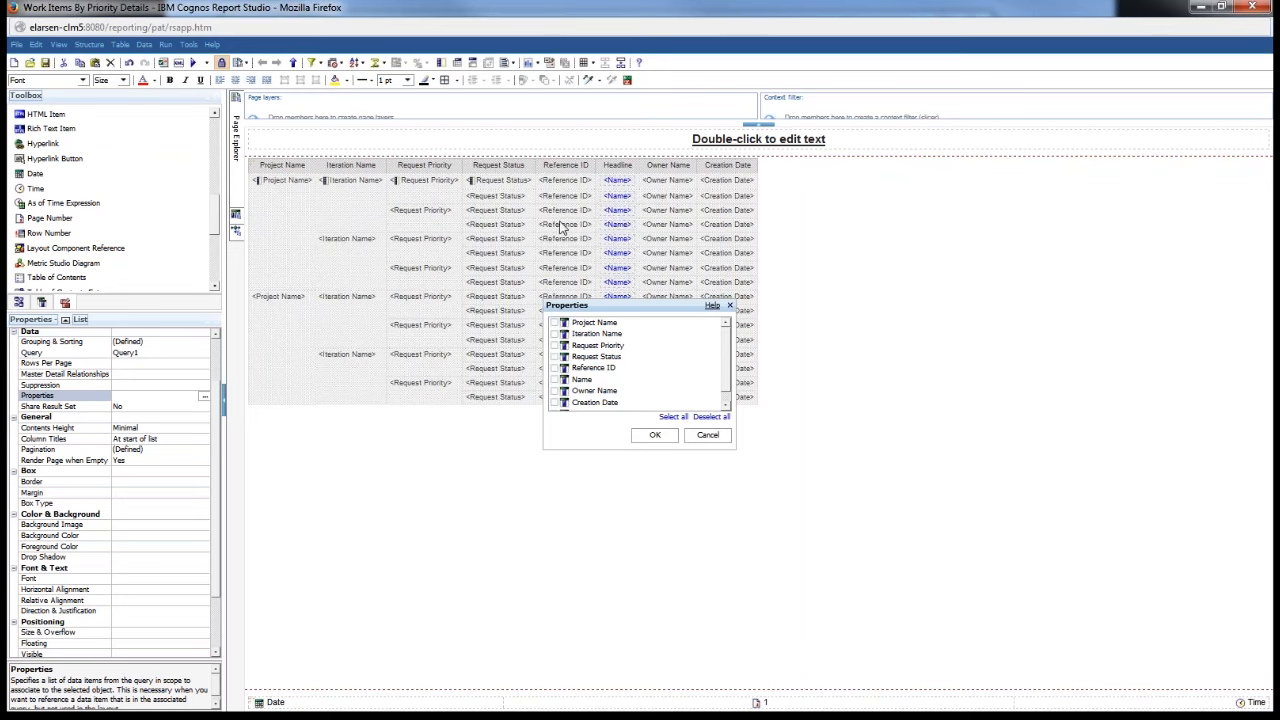
pyautogui.scroll(-1, 652, 360)
pyautogui.click(555, 405)
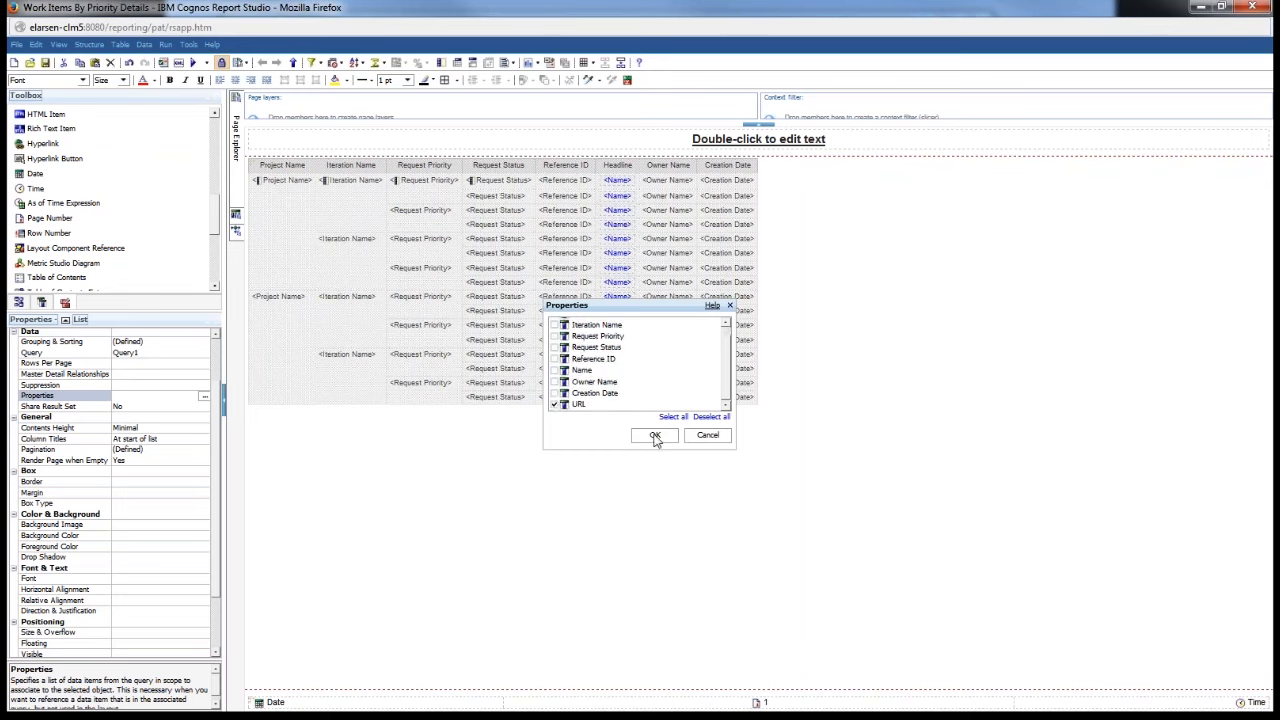
pyautogui.click(556, 372)
pyautogui.click(662, 436)
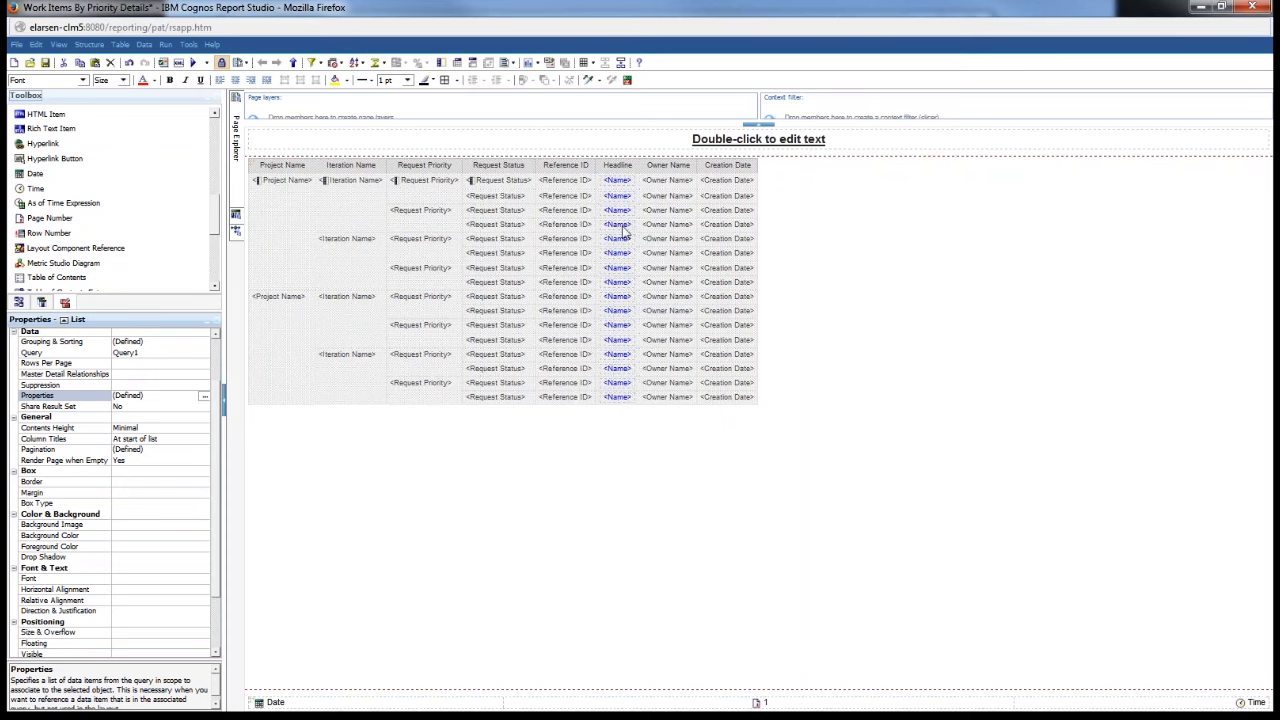
pyautogui.click(46, 63)
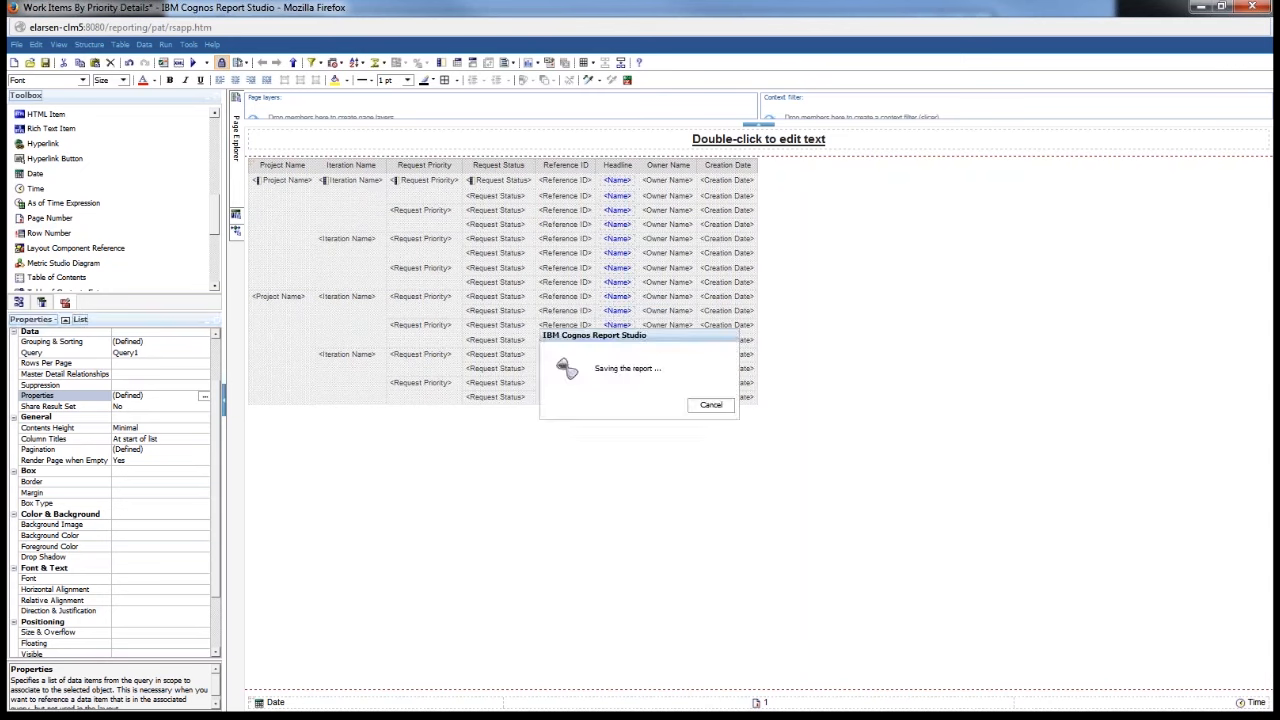
# Step: Open Work Items By Priority Main Report from the 2015 Webcasts folder and run it
pyautogui.click(31, 63)
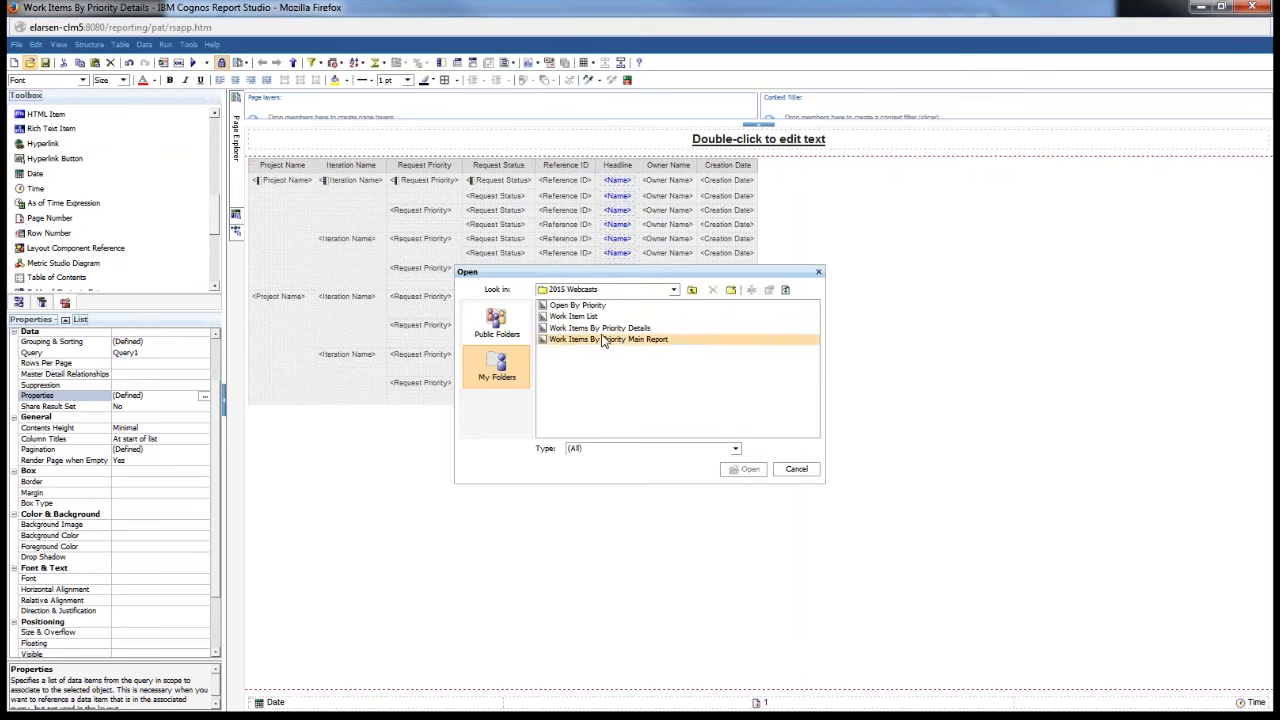
pyautogui.click(605, 341)
pyautogui.doubleClick(605, 340)
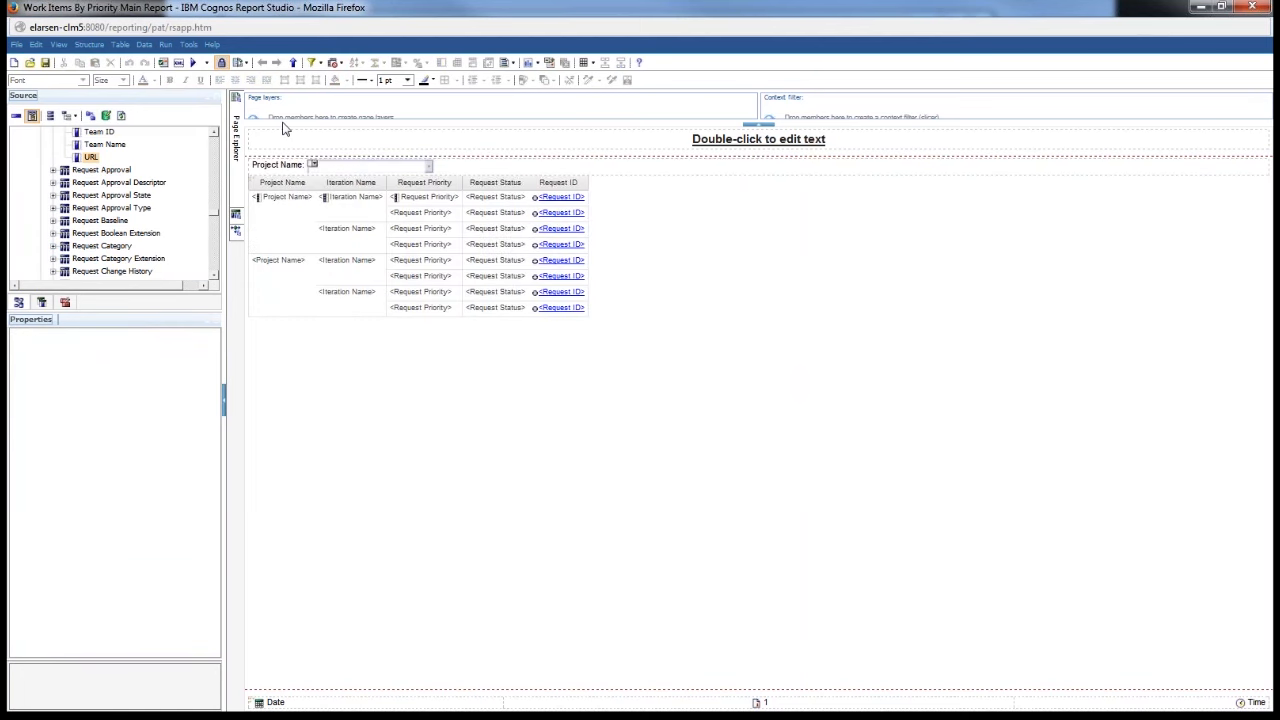
pyautogui.click(195, 63)
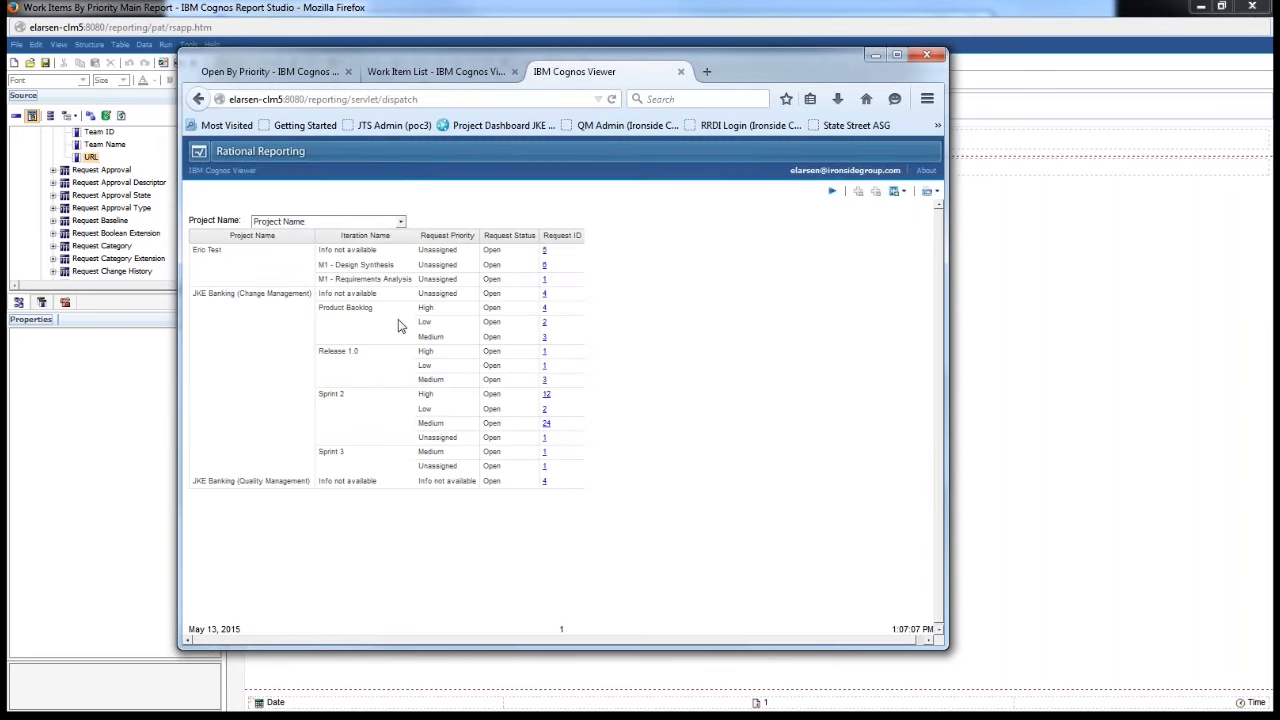
# Step: Filter the report to JKE Banking (Change Management) and drill from the high-priority Product Backlog count to the Integrate graphical reports work item
pyautogui.click(335, 222)
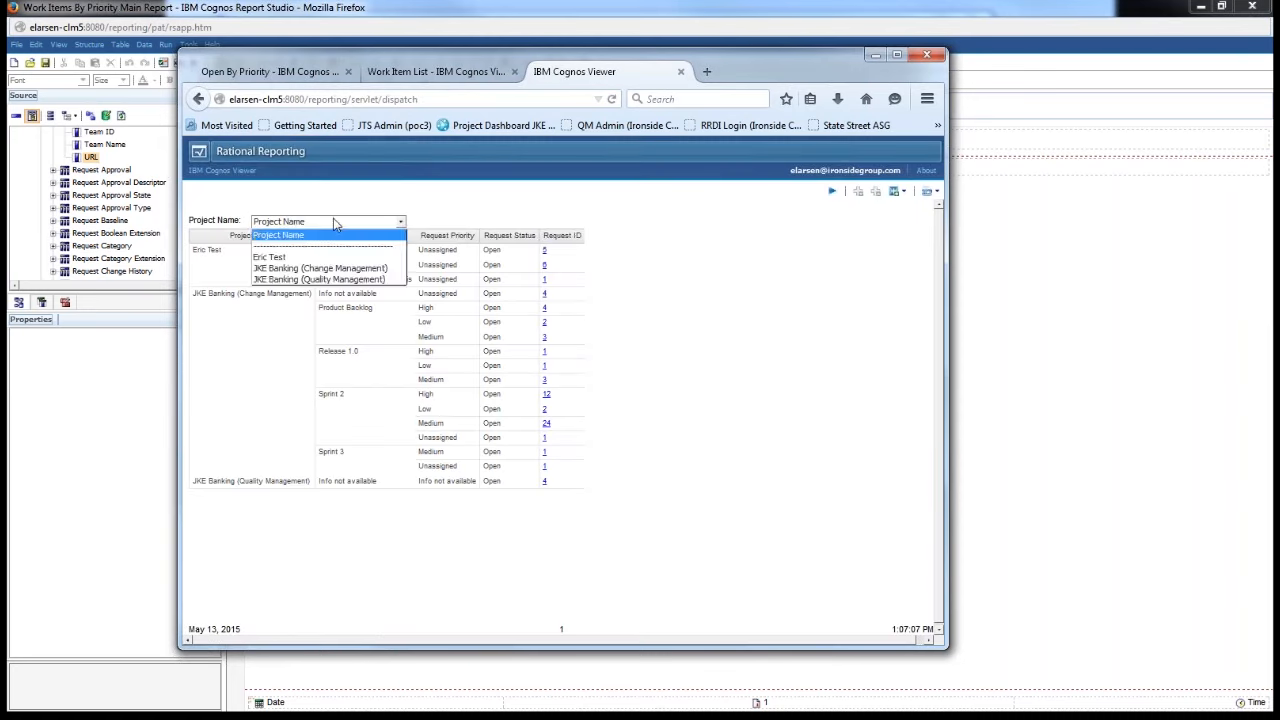
pyautogui.click(332, 268)
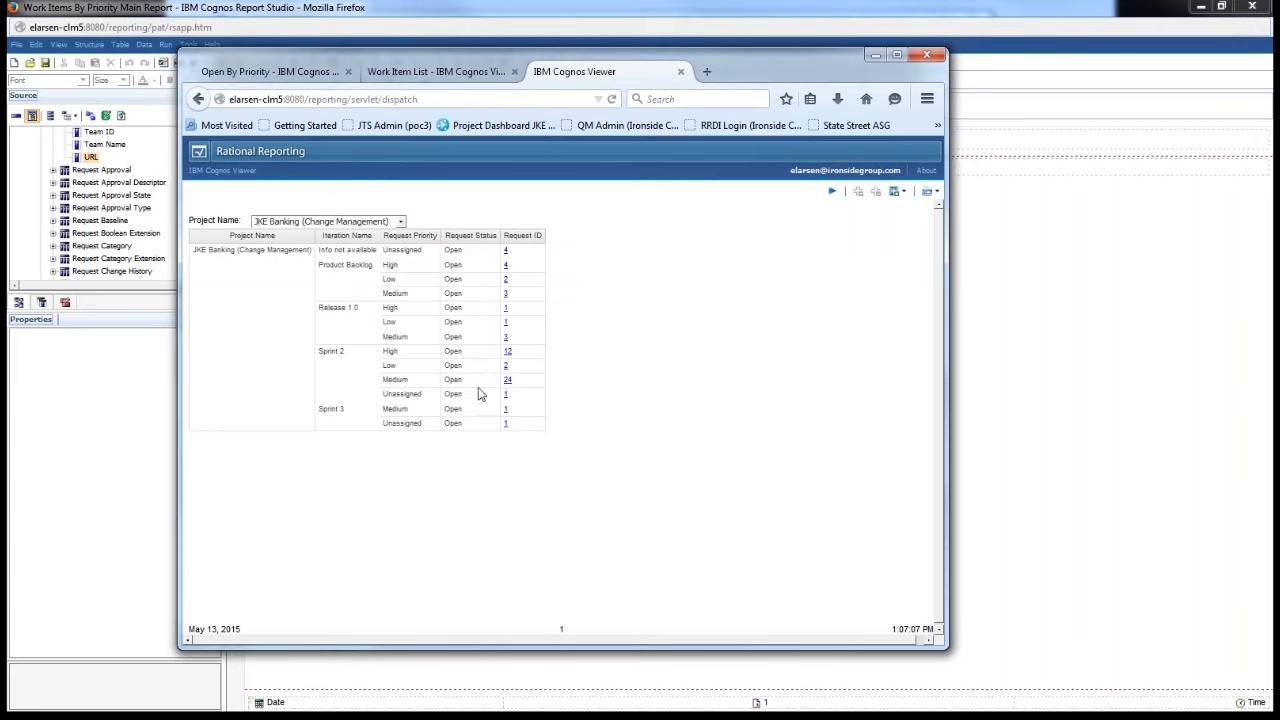
pyautogui.click(506, 267)
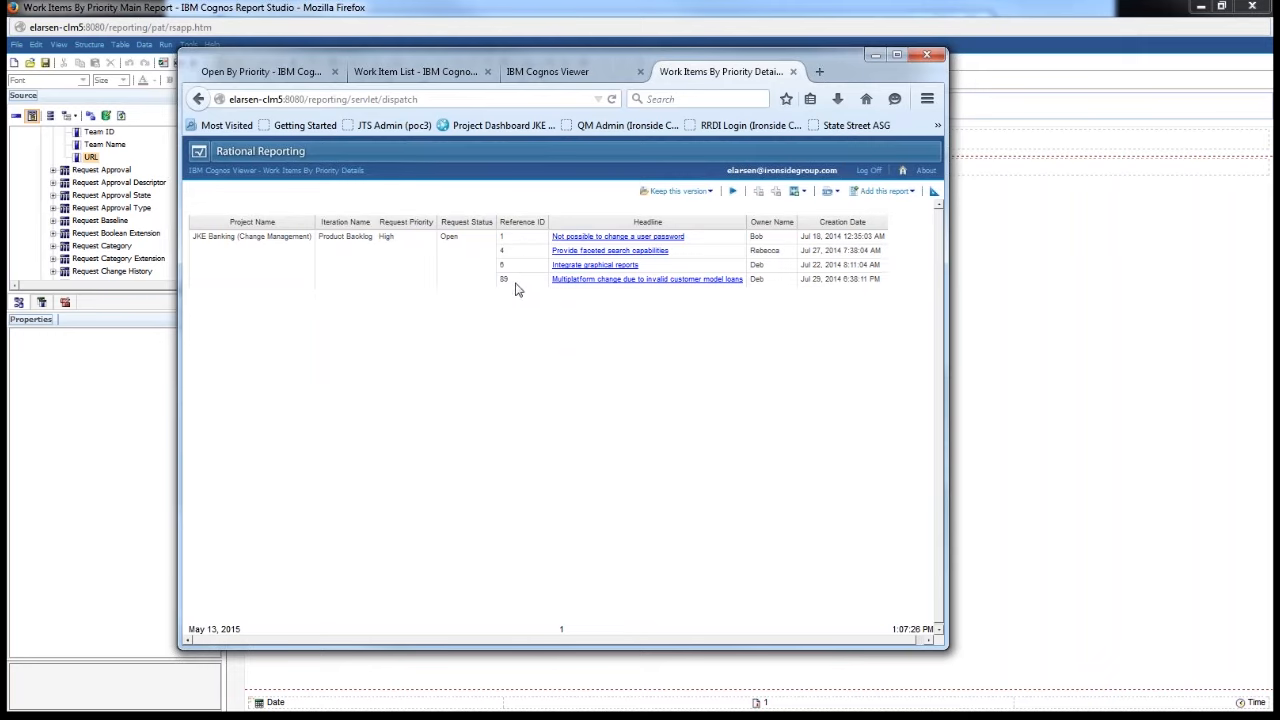
pyautogui.click(595, 264)
pyautogui.moveTo(259, 248); pyautogui.dragTo(392, 249)
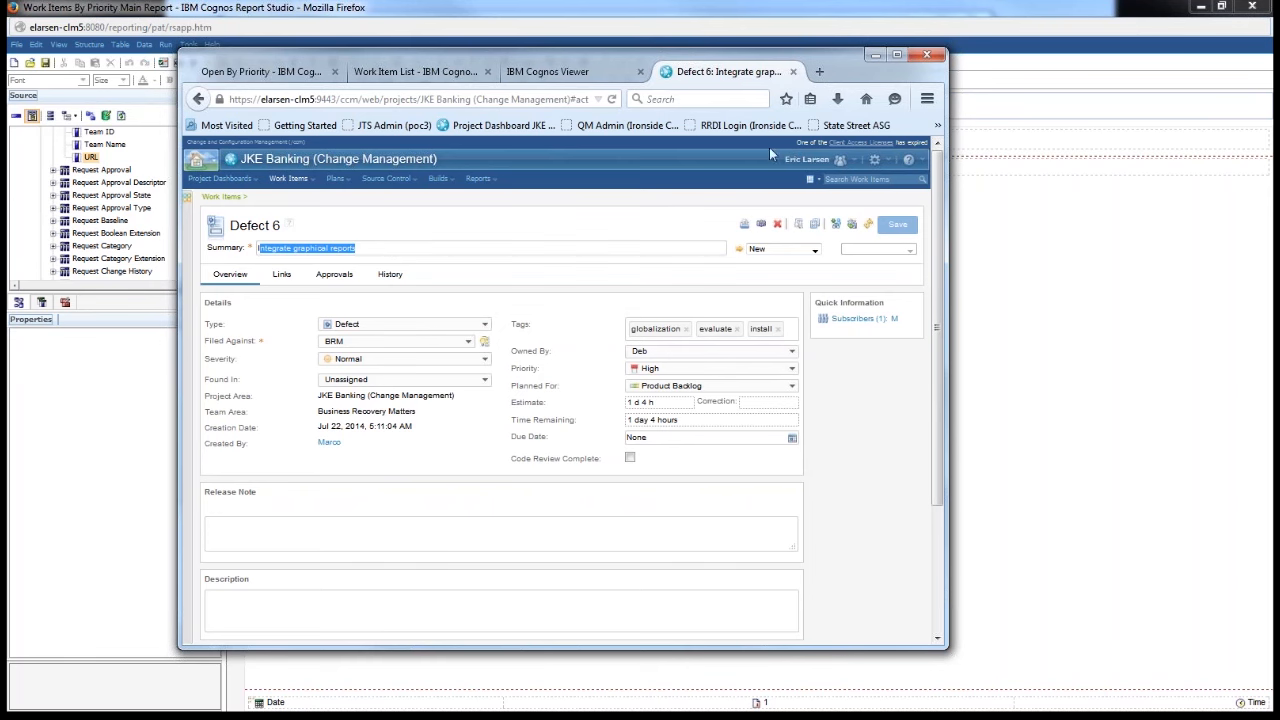
# Step: Switch back to Report Studio and review the data items offered by the main report list's Properties setting, without changing any
pyautogui.click(1018, 260)
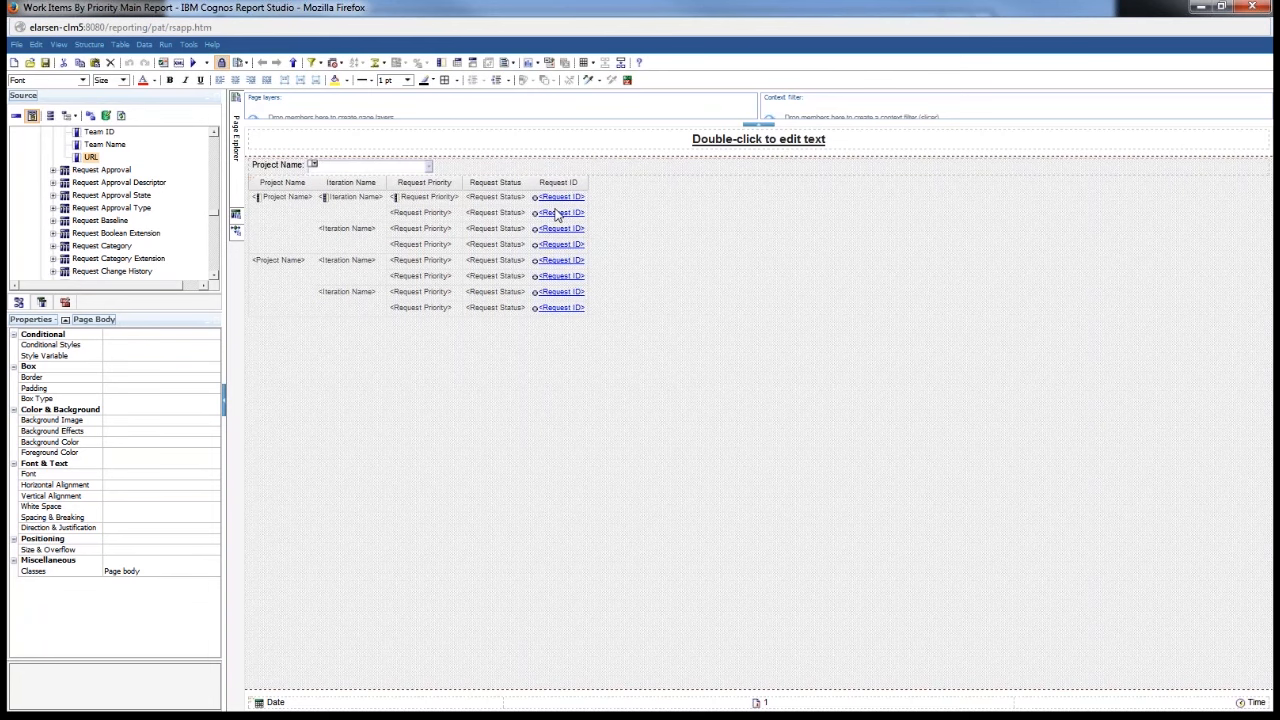
pyautogui.click(257, 186)
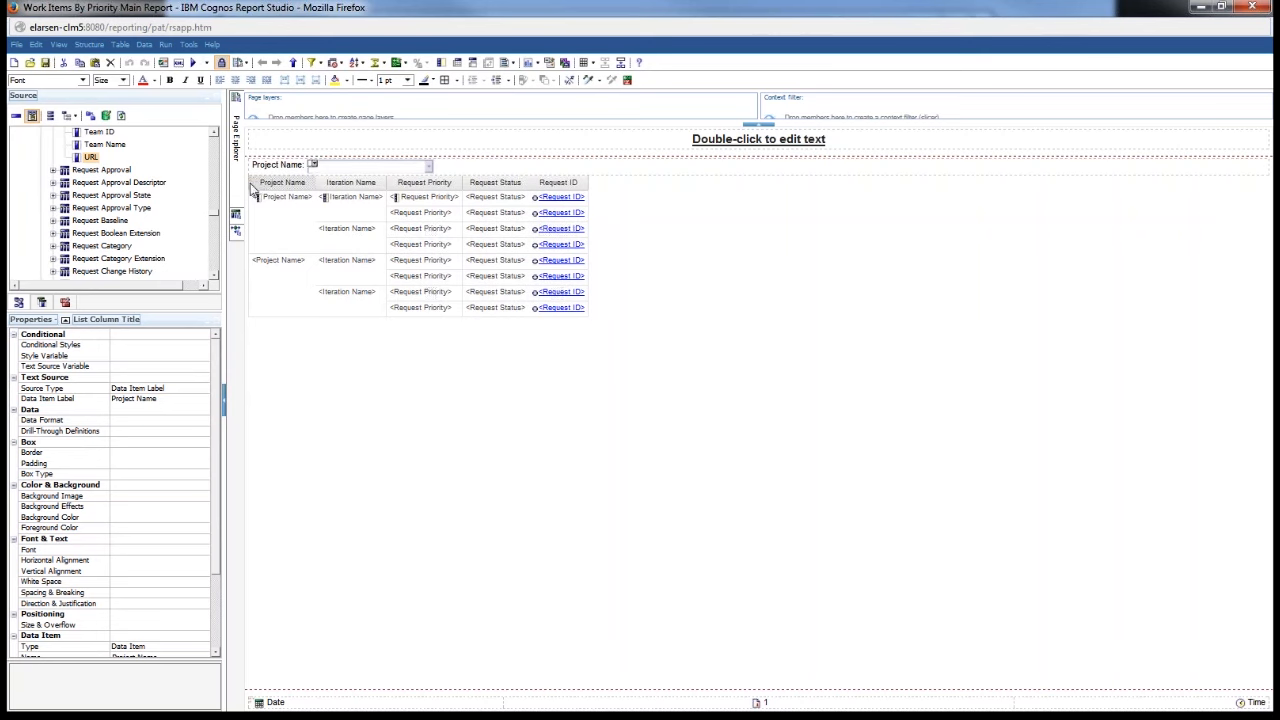
pyautogui.click(253, 187)
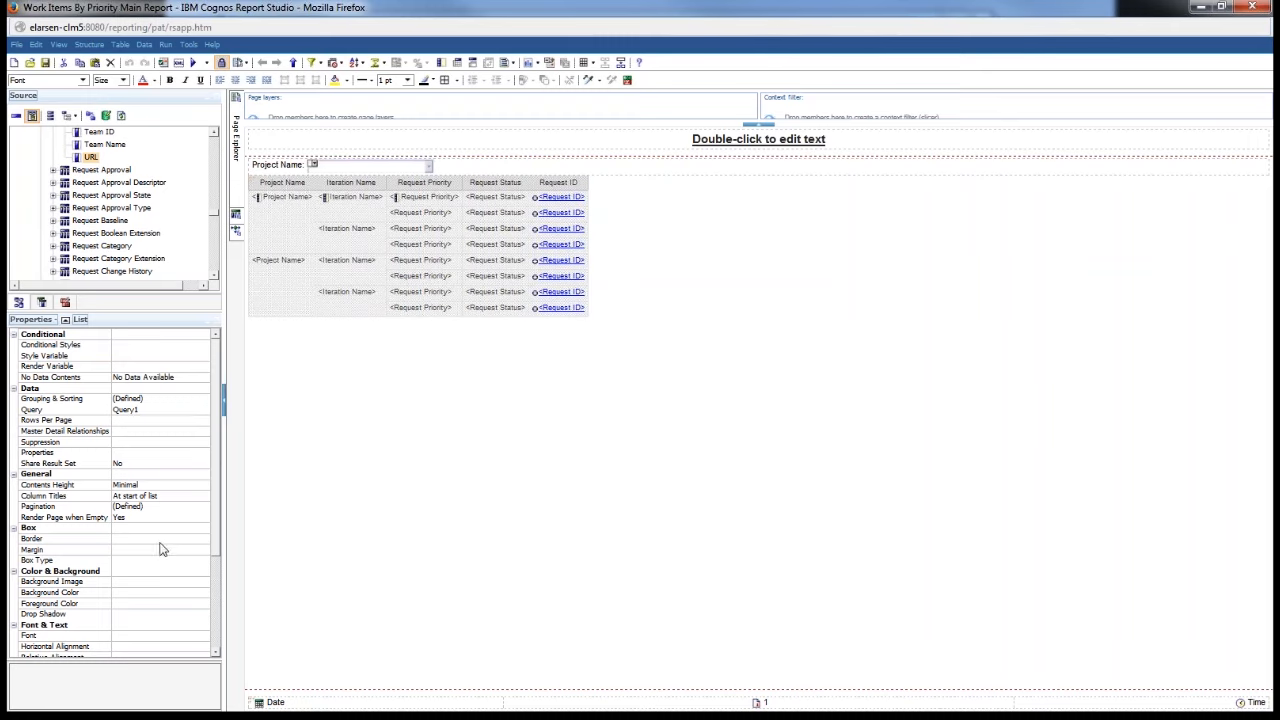
pyautogui.click(167, 455)
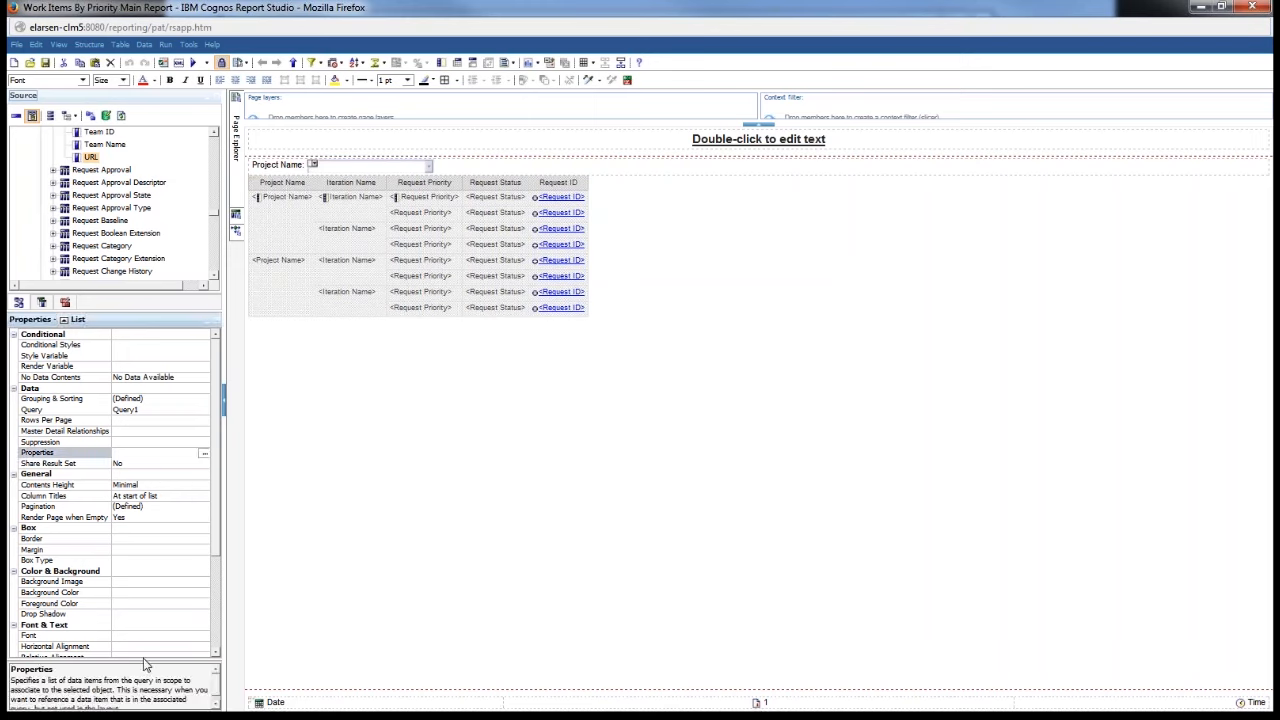
pyautogui.moveTo(145, 664); pyautogui.dragTo(156, 580)
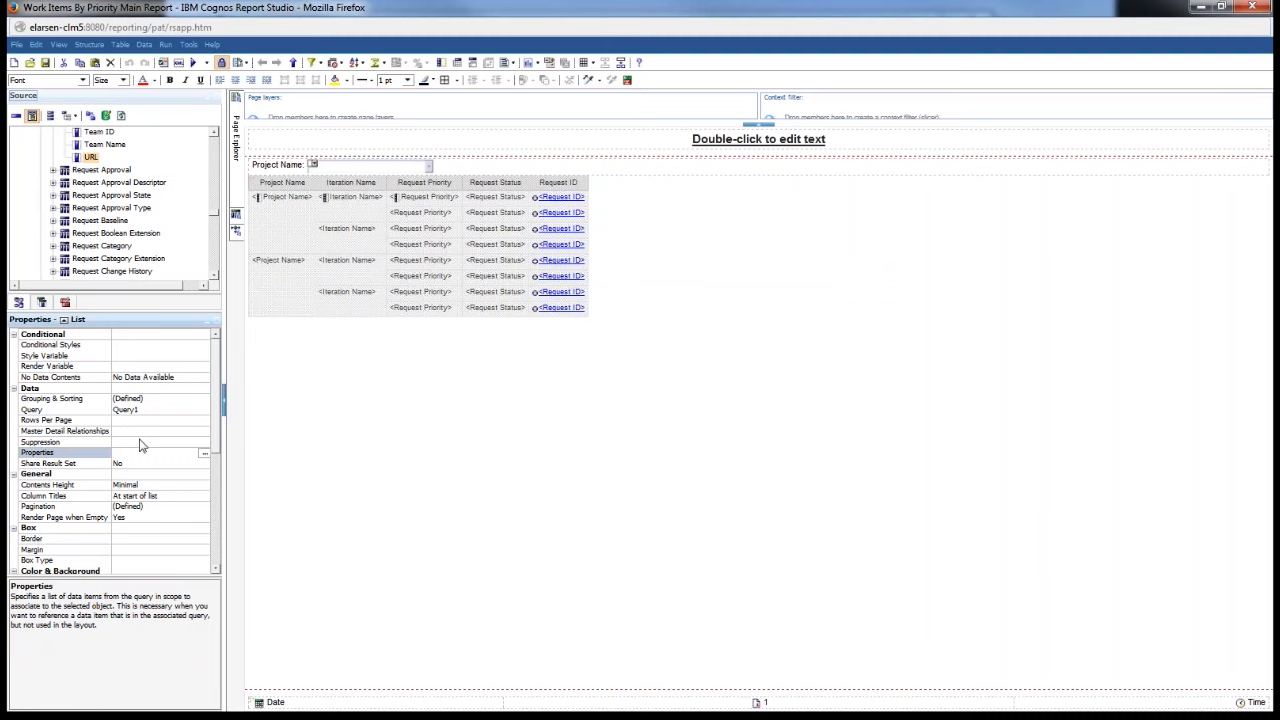
pyautogui.click(203, 455)
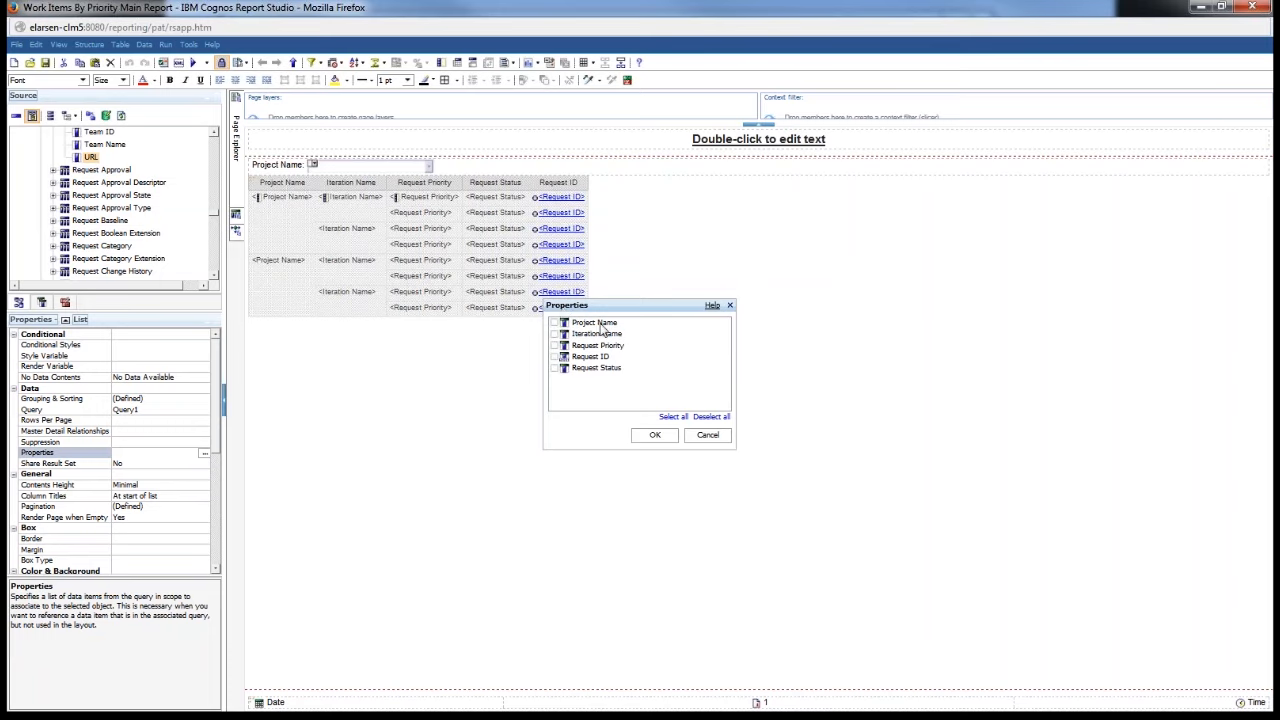
pyautogui.click(708, 436)
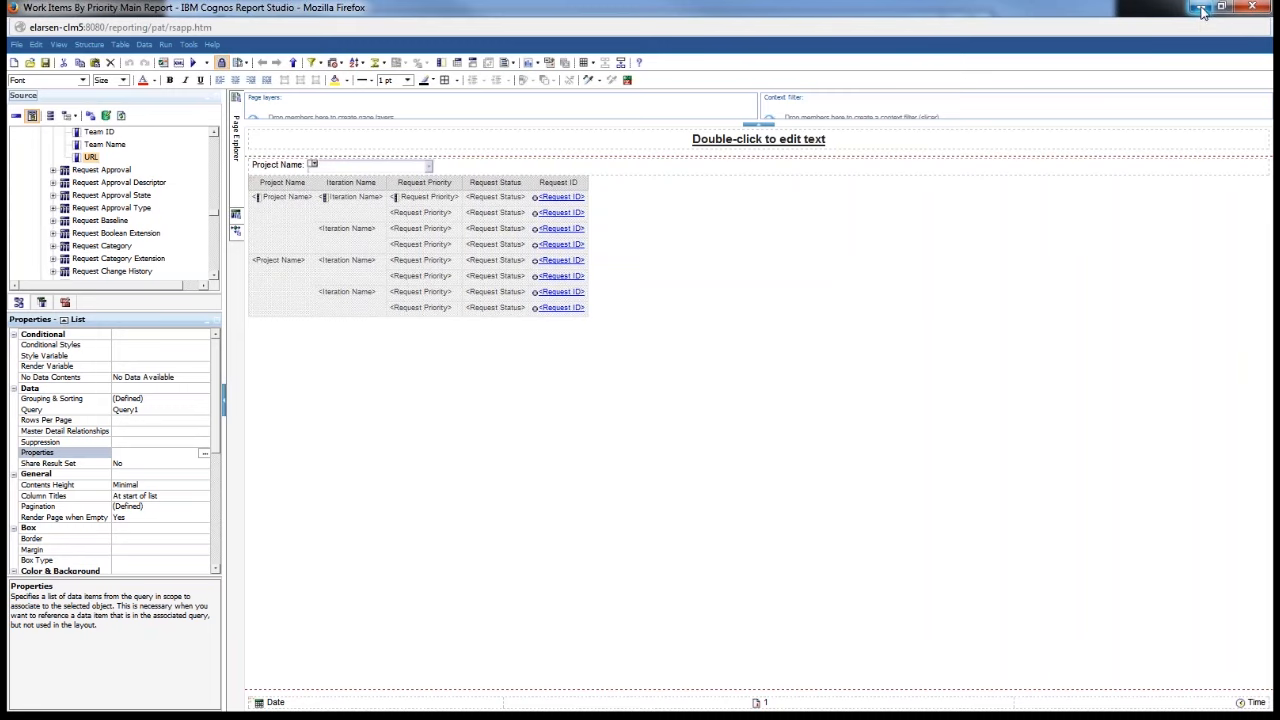
# Step: Switch to the browser window with the open work item and open the JKE Banking (Change Management) project dashboard
pyautogui.click(1203, 10)
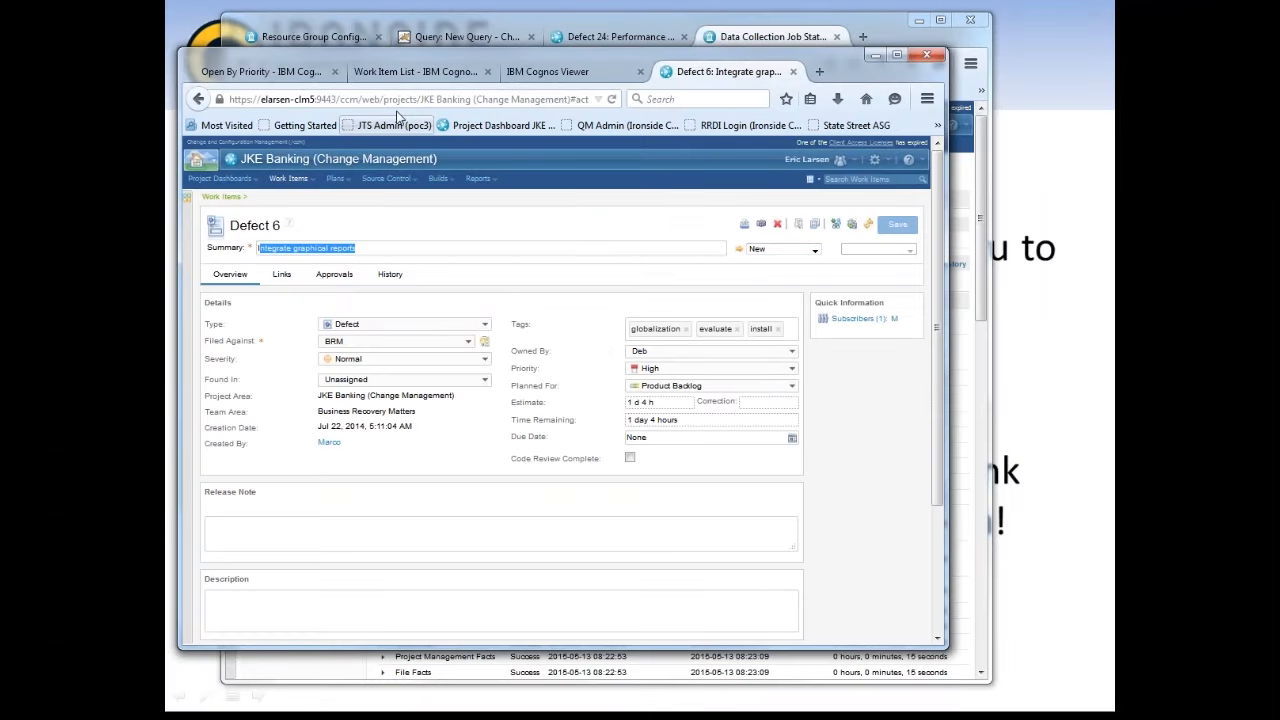
pyautogui.moveTo(475, 59); pyautogui.dragTo(330, 121)
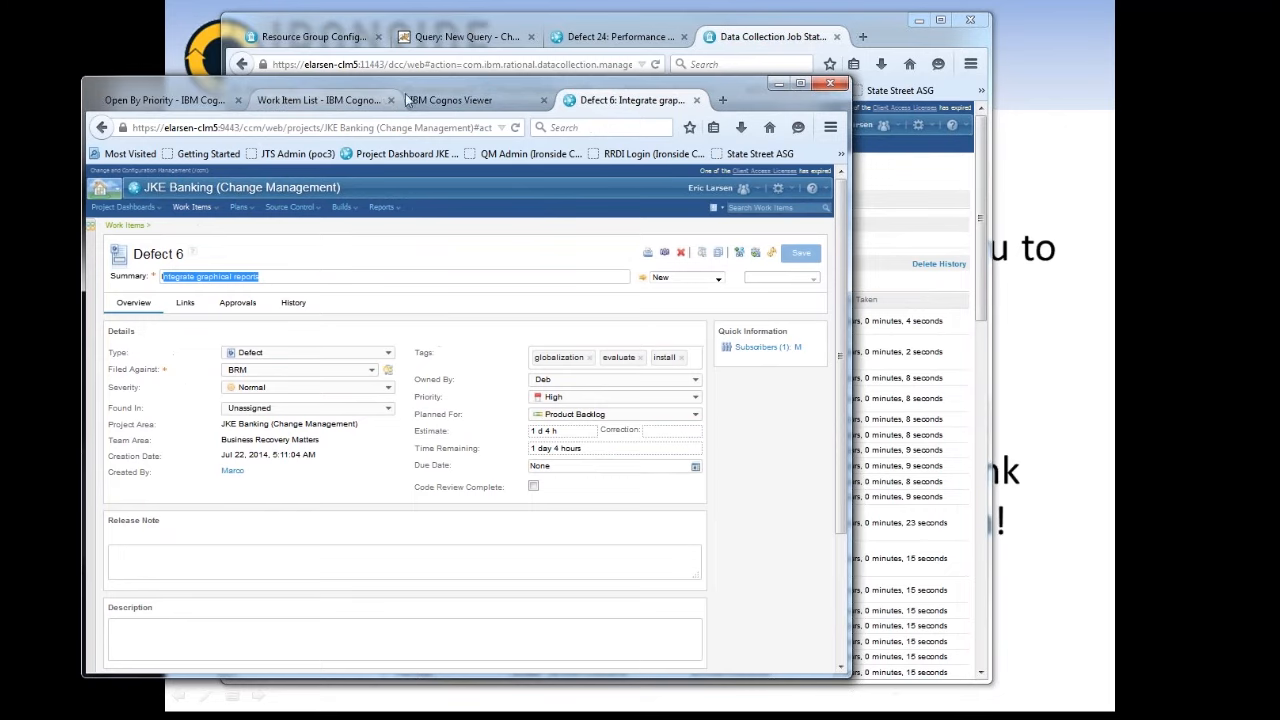
pyautogui.click(336, 104)
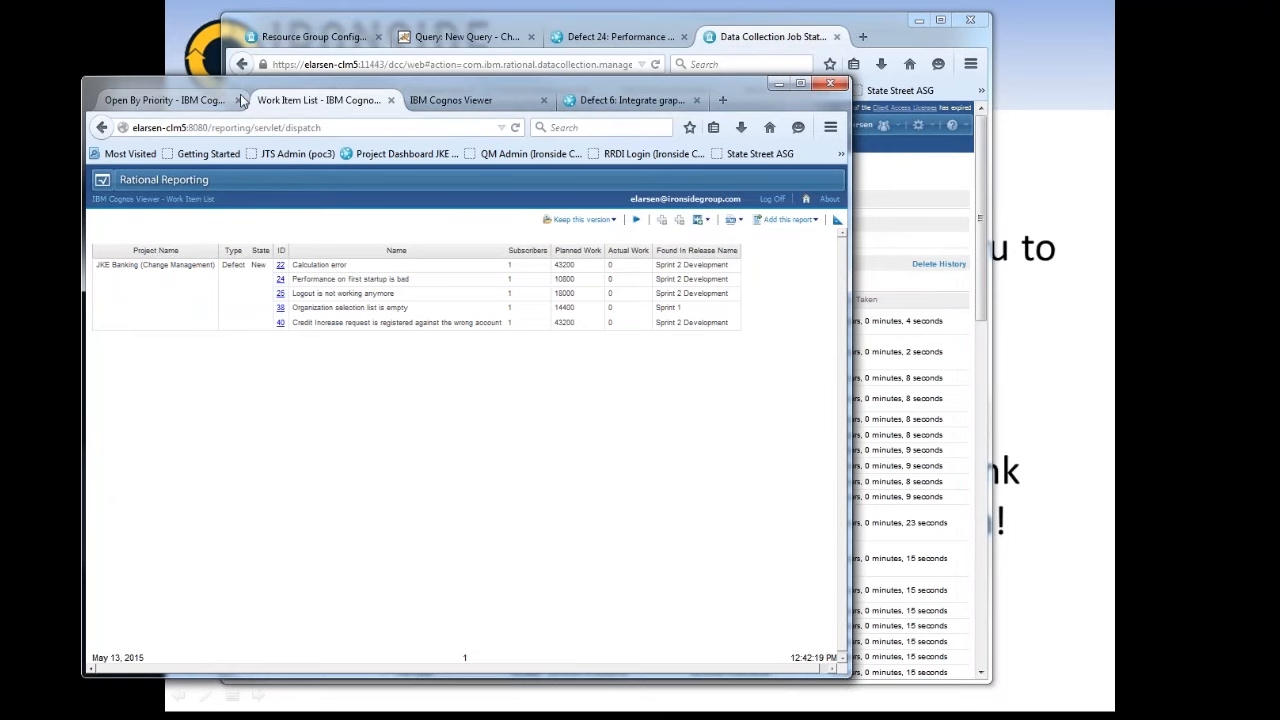
pyautogui.click(648, 104)
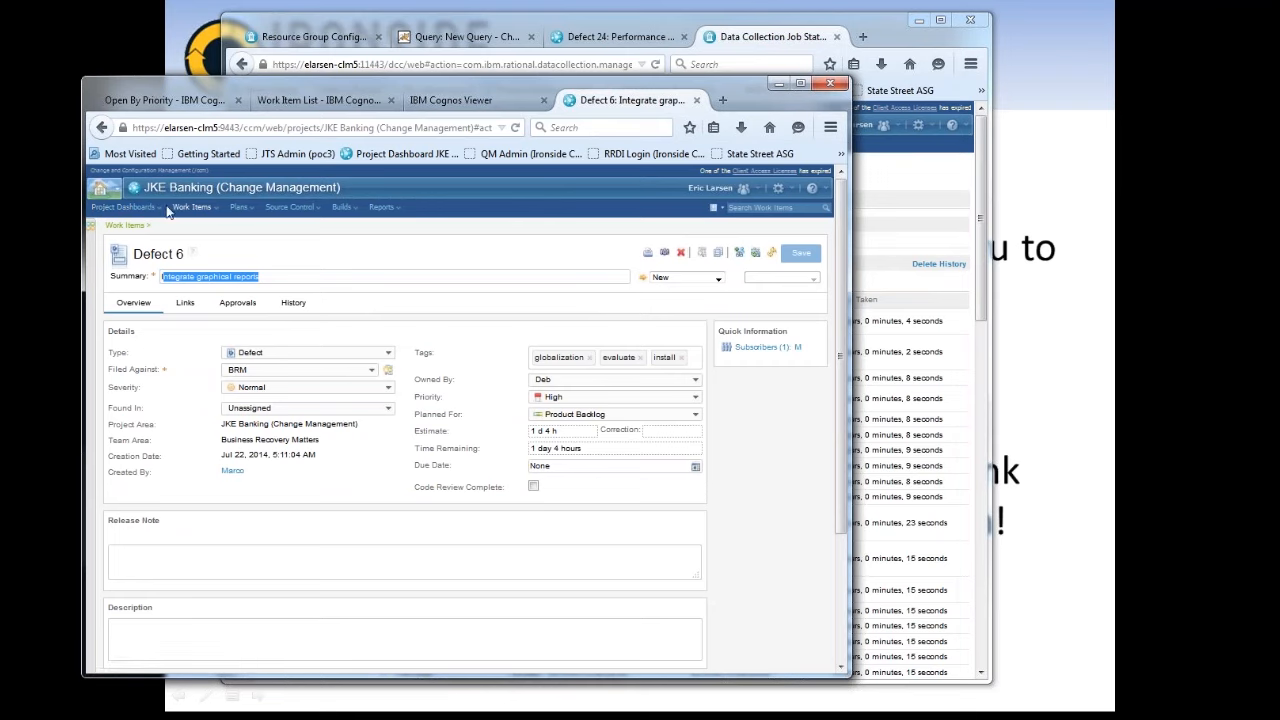
pyautogui.click(157, 213)
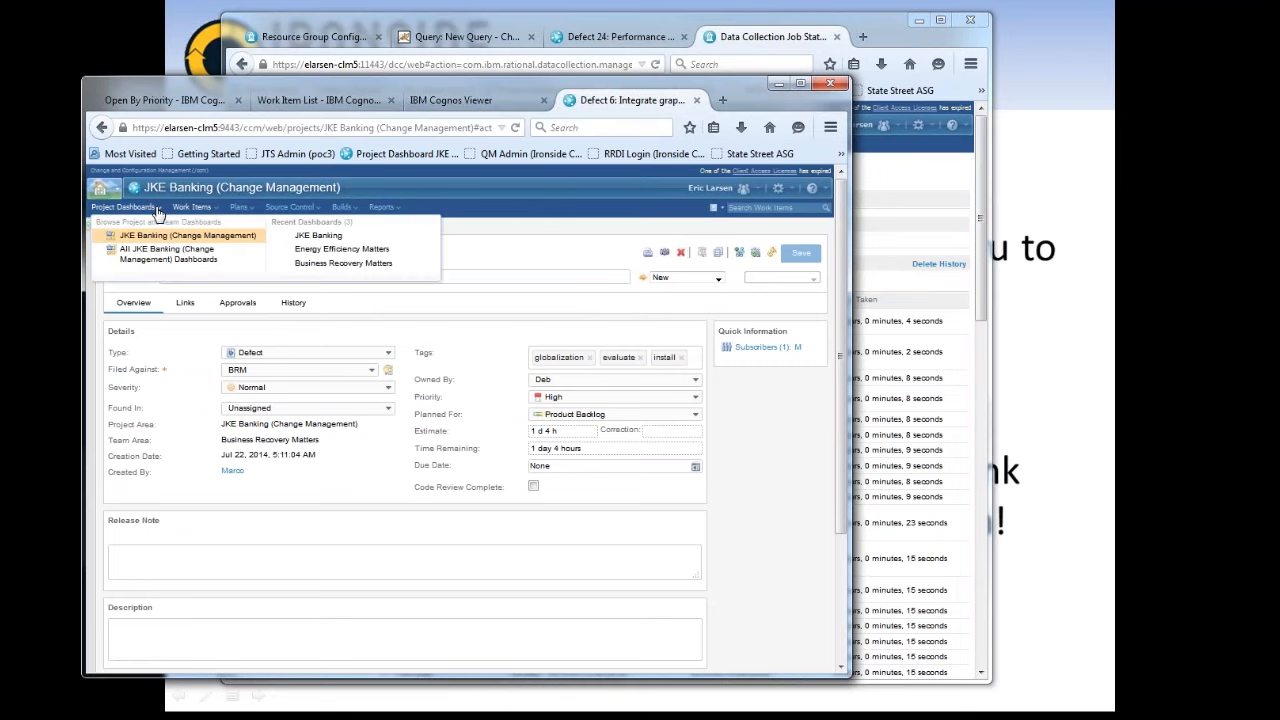
pyautogui.click(158, 240)
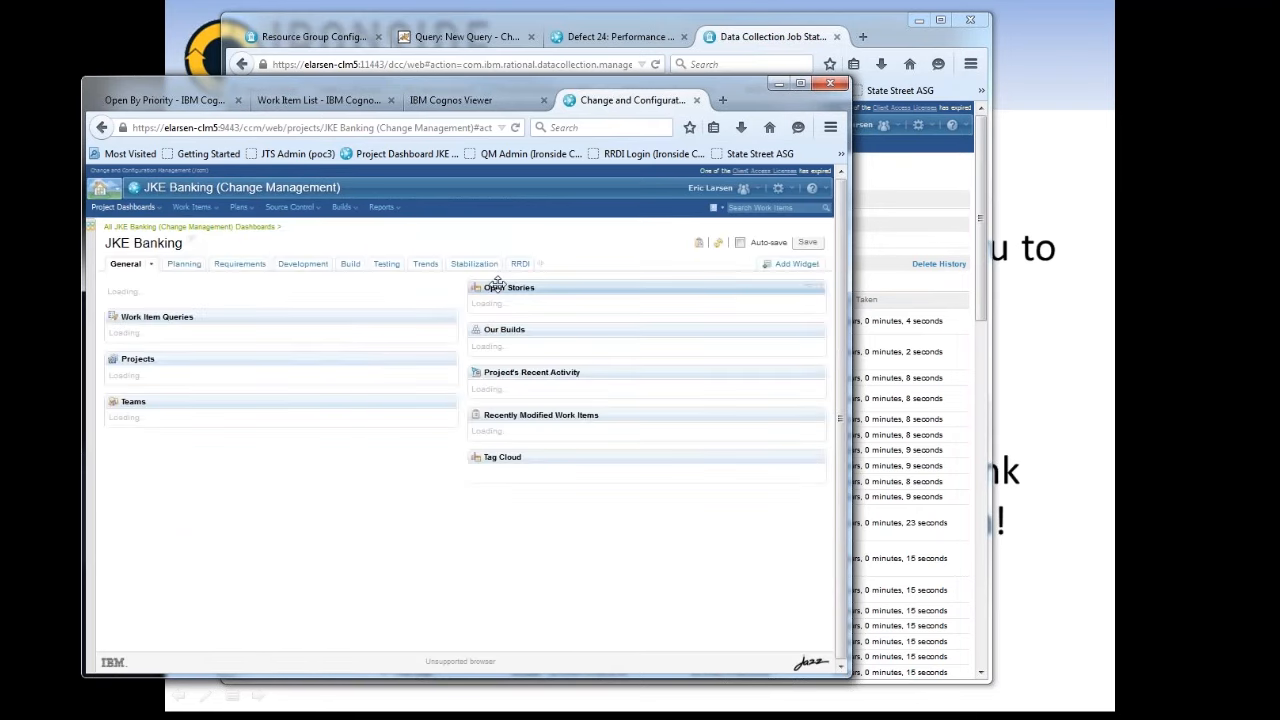
# Step: Delete the RRDI Open Work by Priority widget from the dashboard's RRDI page
pyautogui.click(520, 266)
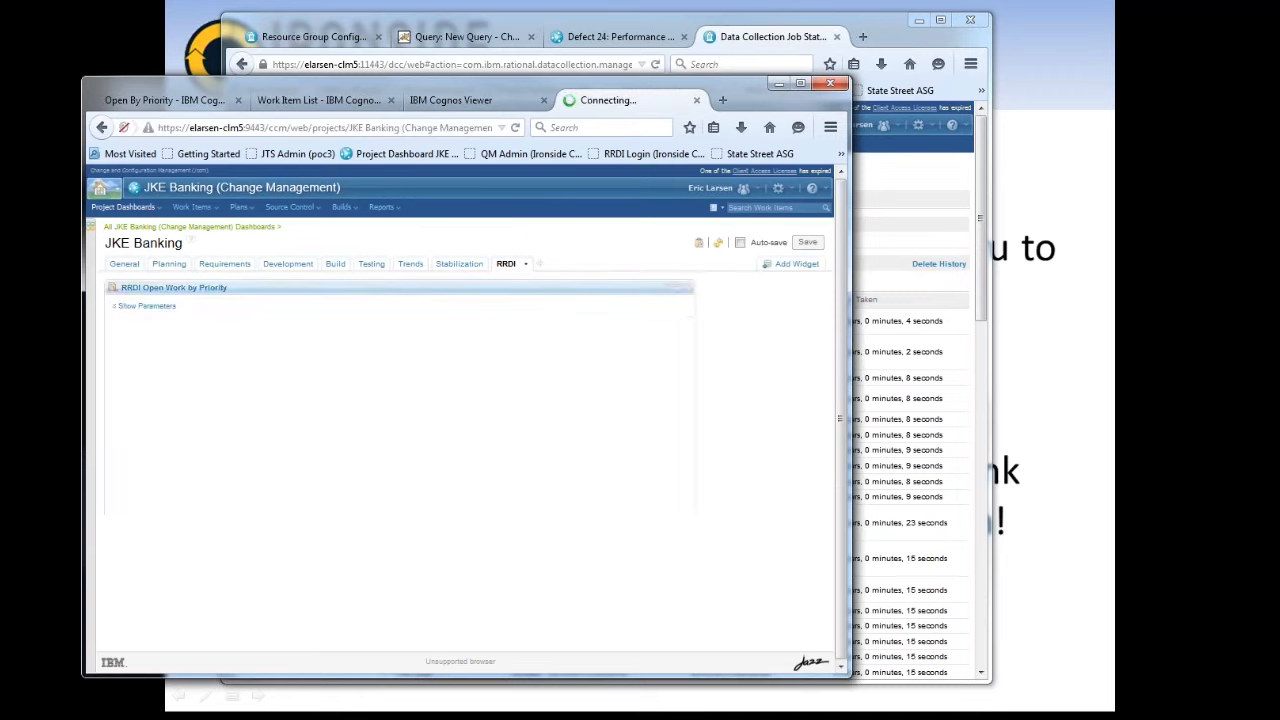
pyautogui.click(688, 290)
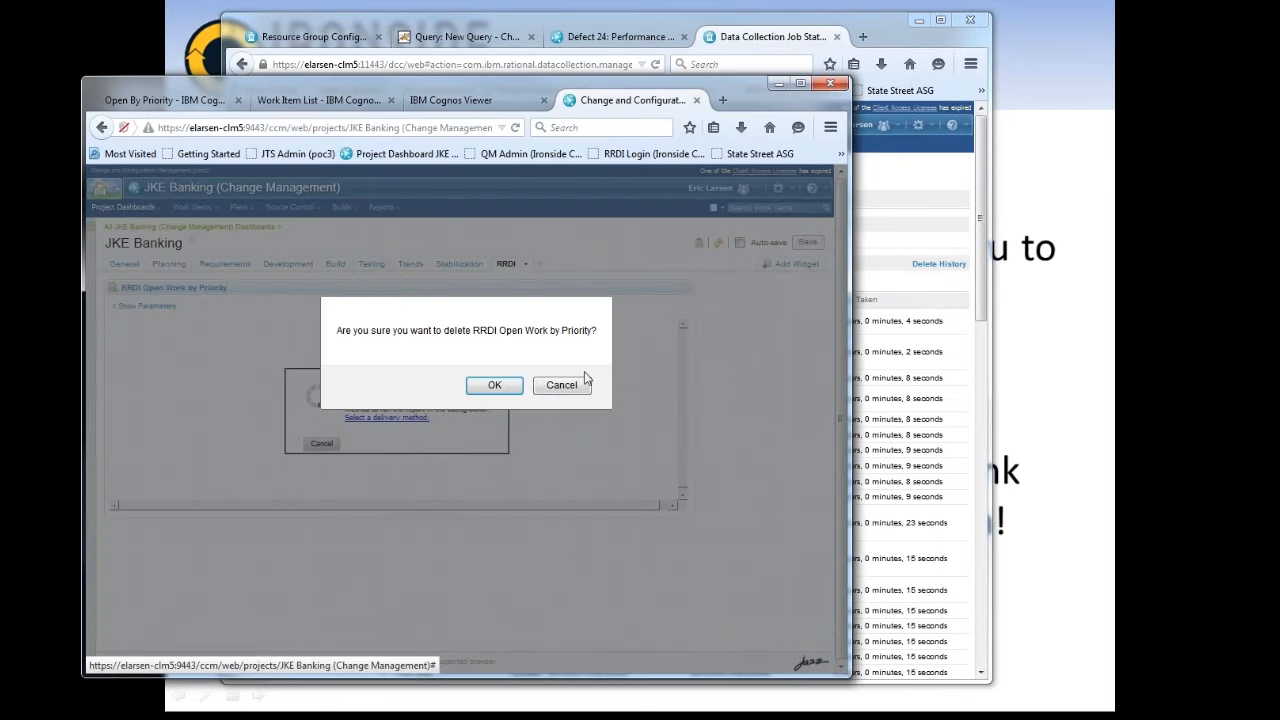
pyautogui.click(493, 385)
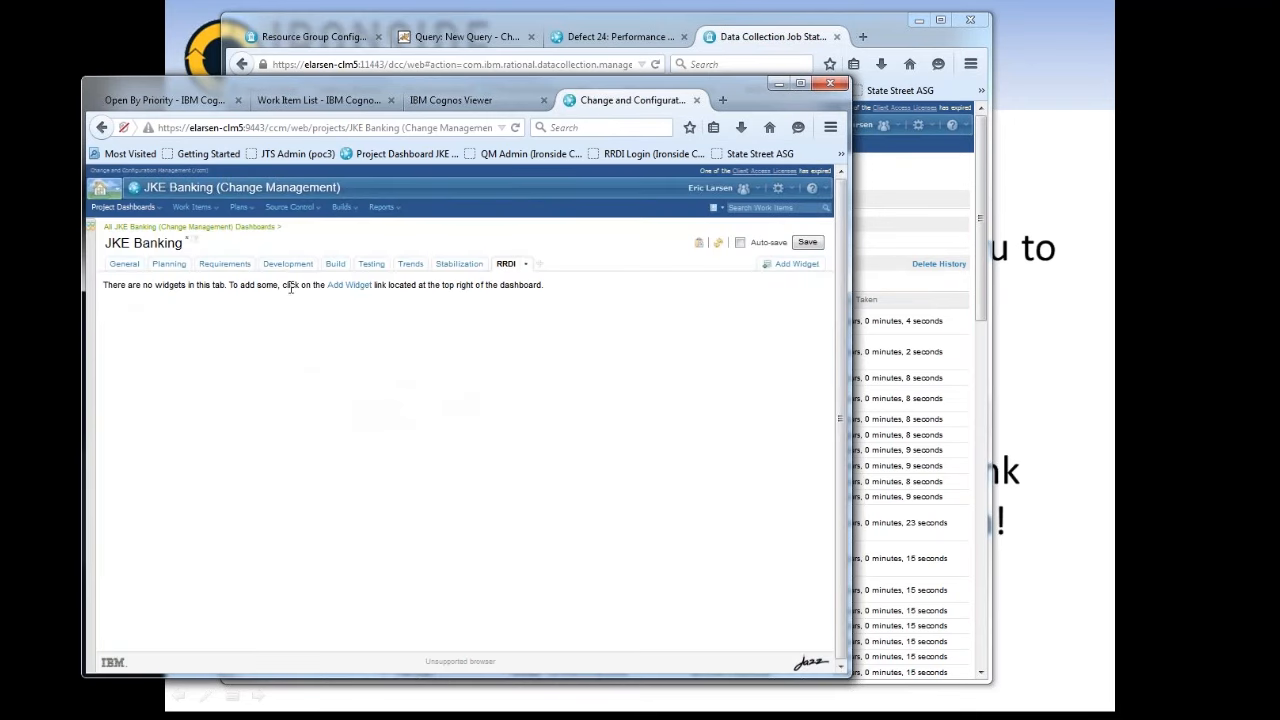
# Step: Add the Report widget from the Reports category to the RRDI dashboard page and close the widget catalog
pyautogui.click(349, 286)
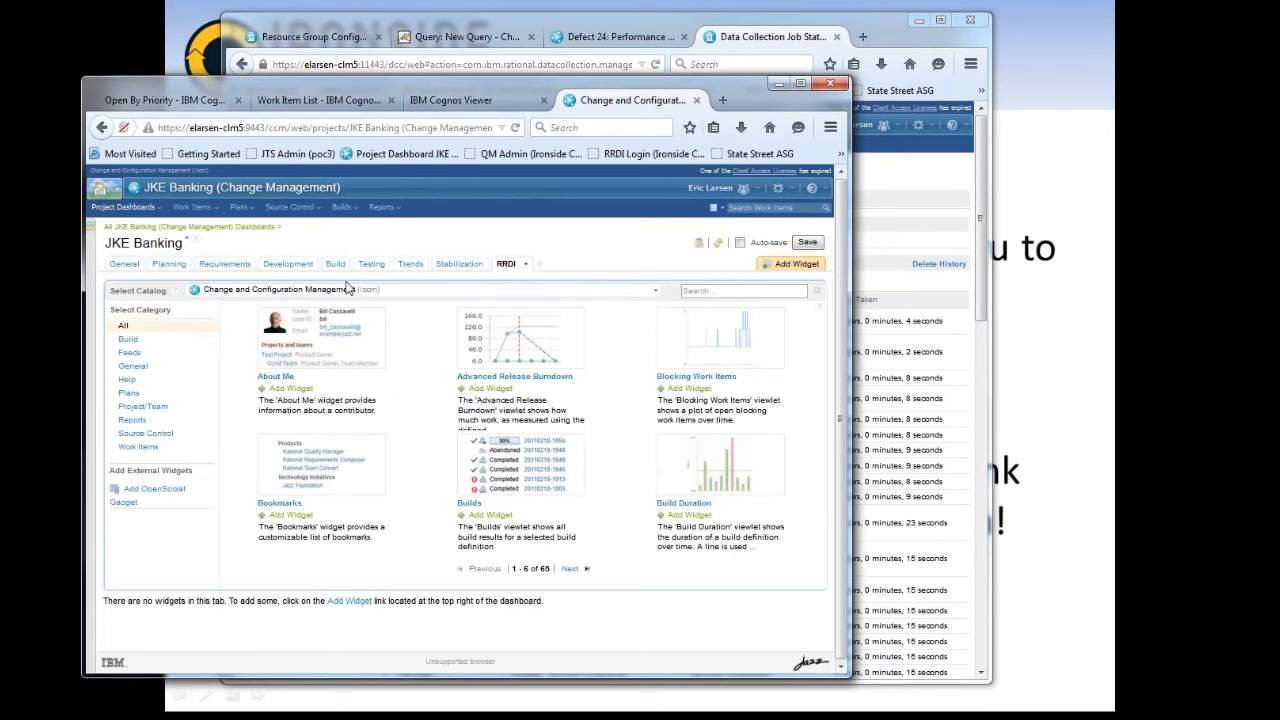
pyautogui.click(145, 420)
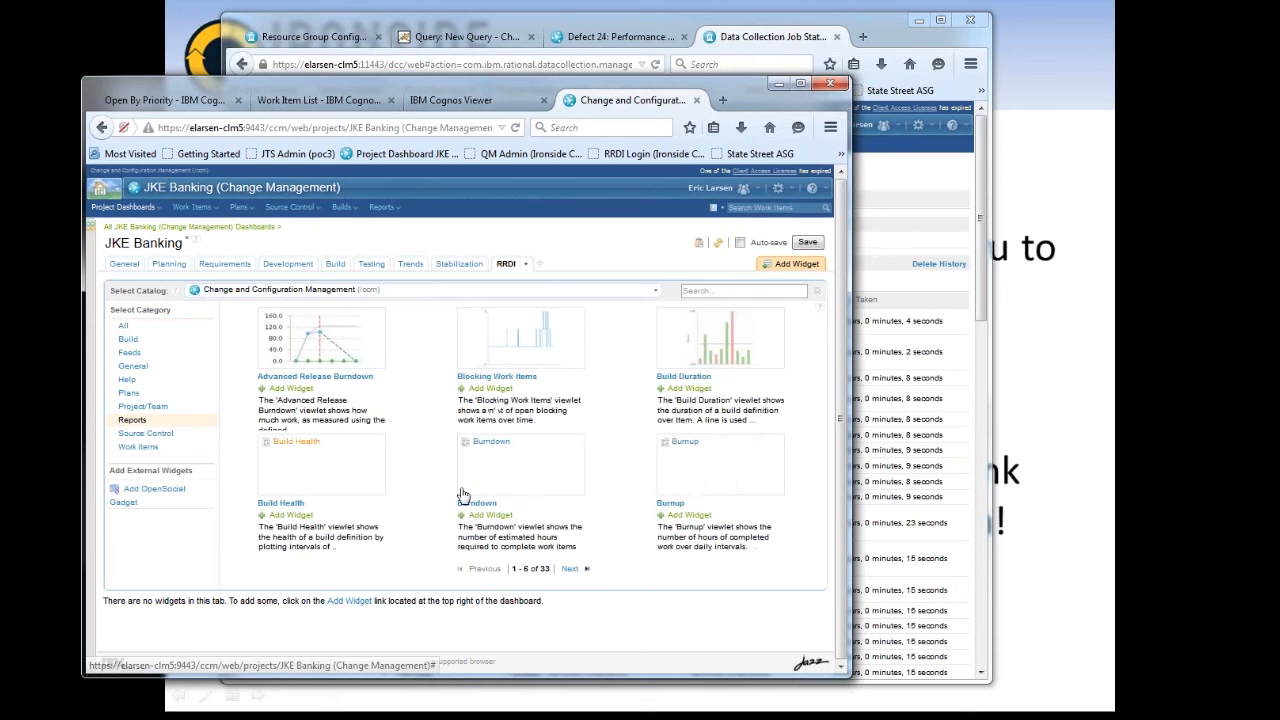
pyautogui.click(570, 570)
pyautogui.click(571, 569)
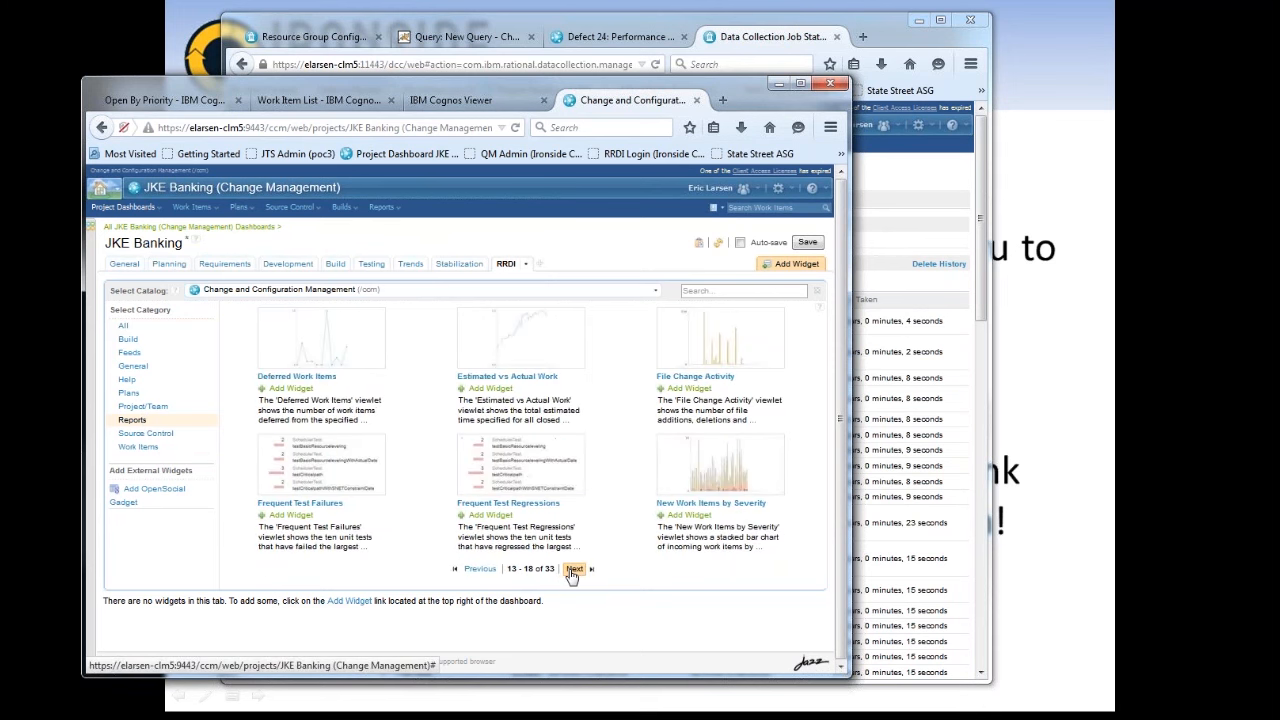
pyautogui.click(572, 569)
pyautogui.click(573, 569)
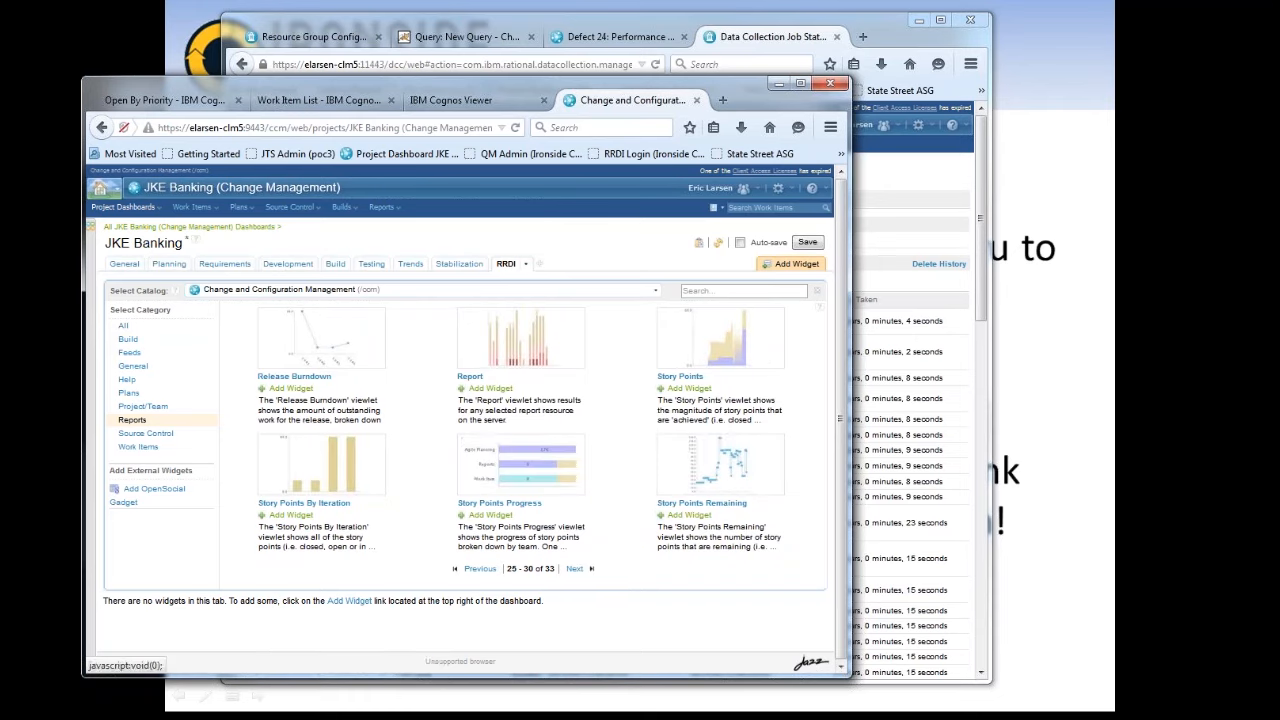
pyautogui.click(490, 389)
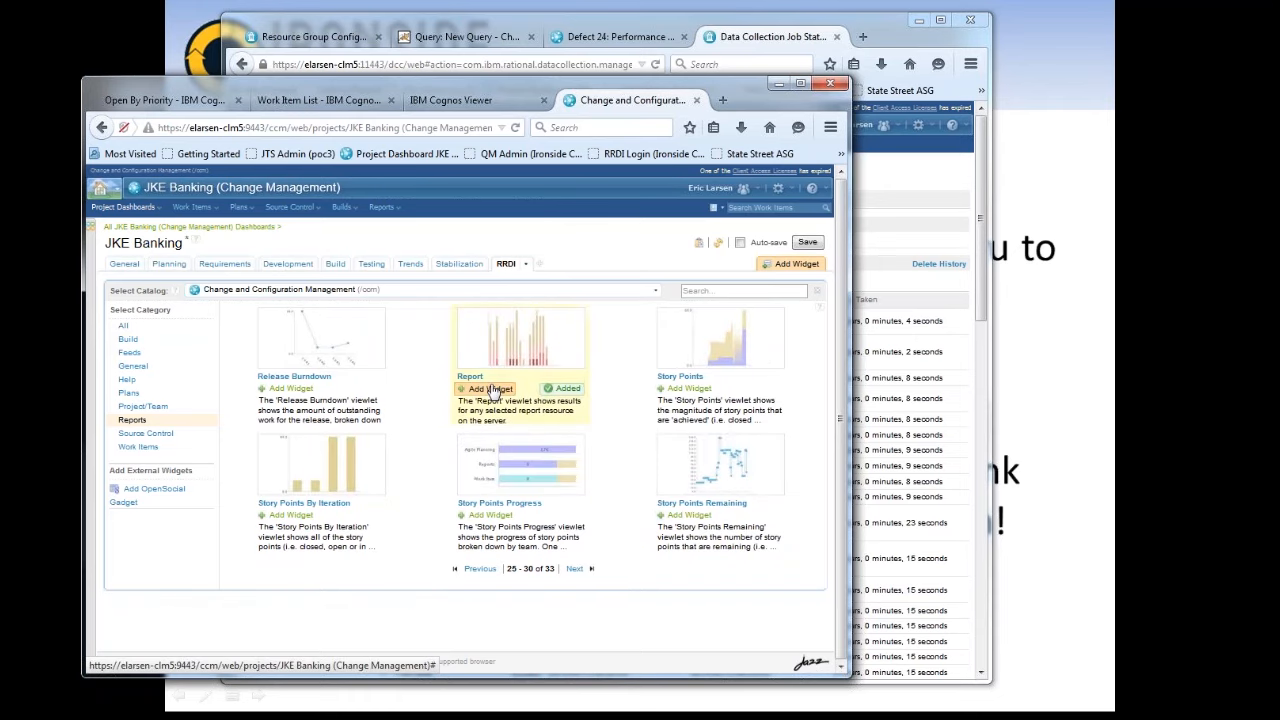
pyautogui.click(817, 292)
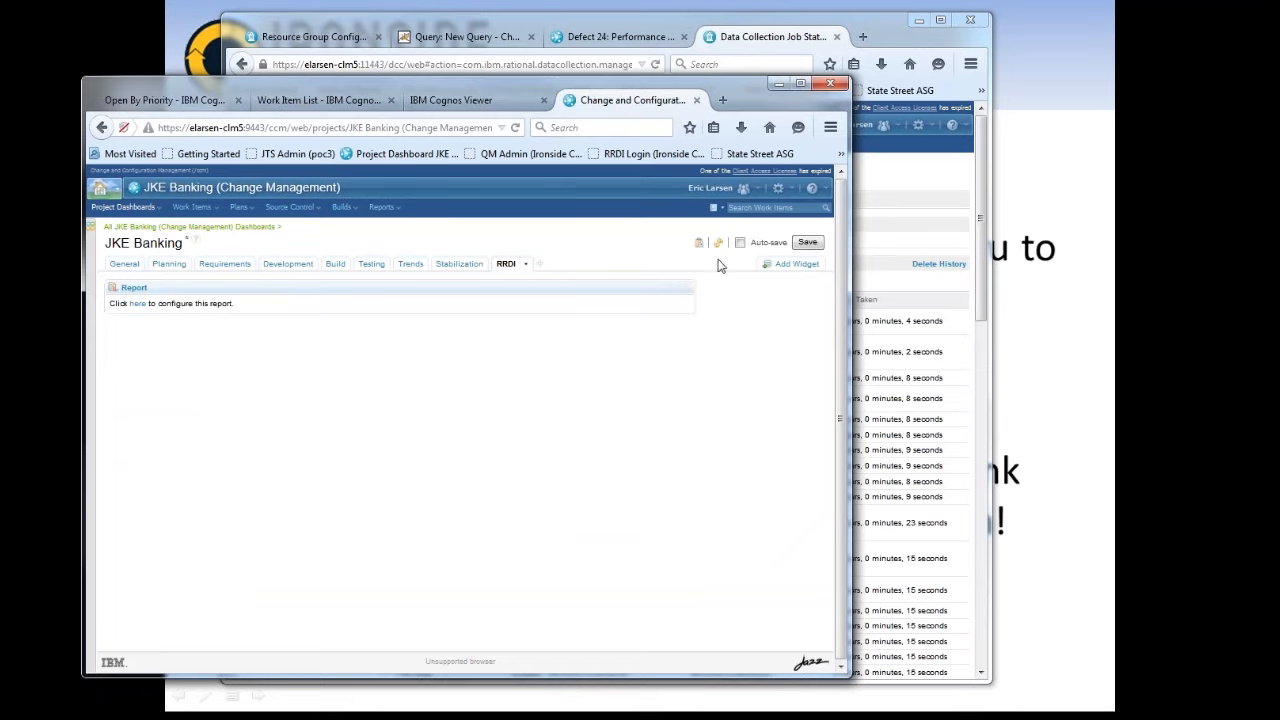
# Step: Save the dashboard and start a new custom report resource from the project's report resources
pyautogui.click(809, 244)
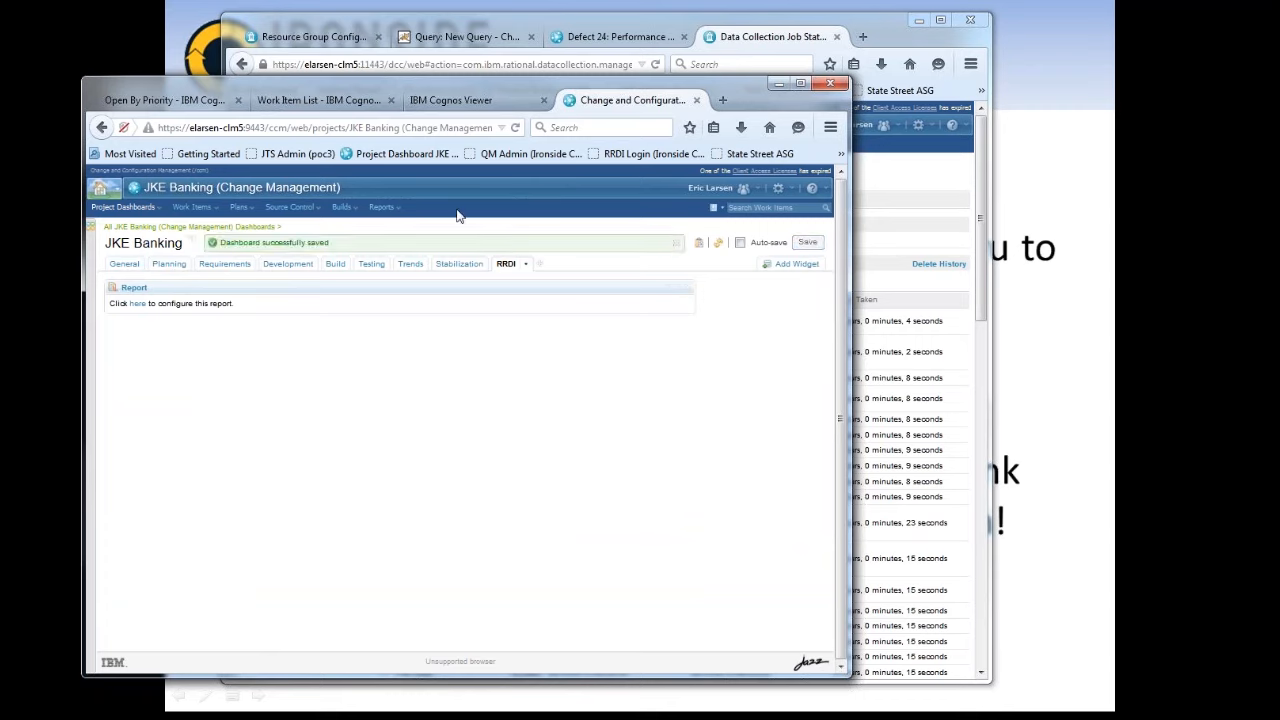
pyautogui.click(385, 207)
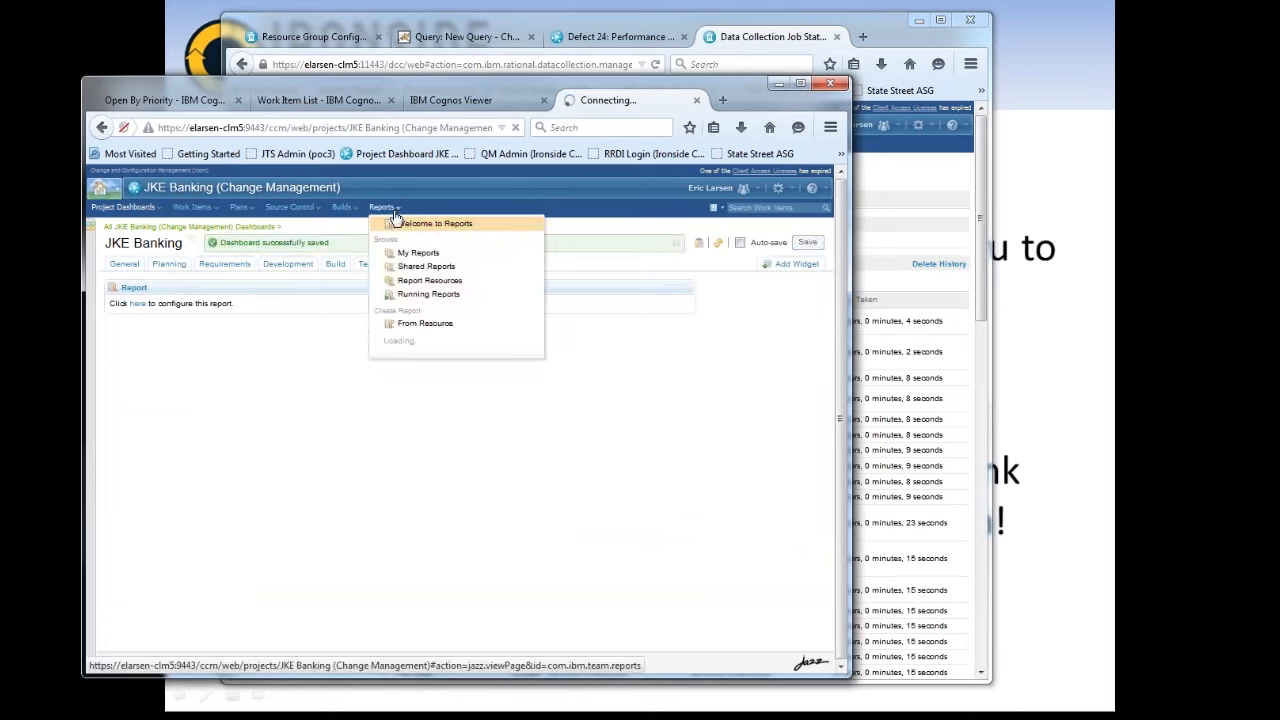
pyautogui.click(430, 281)
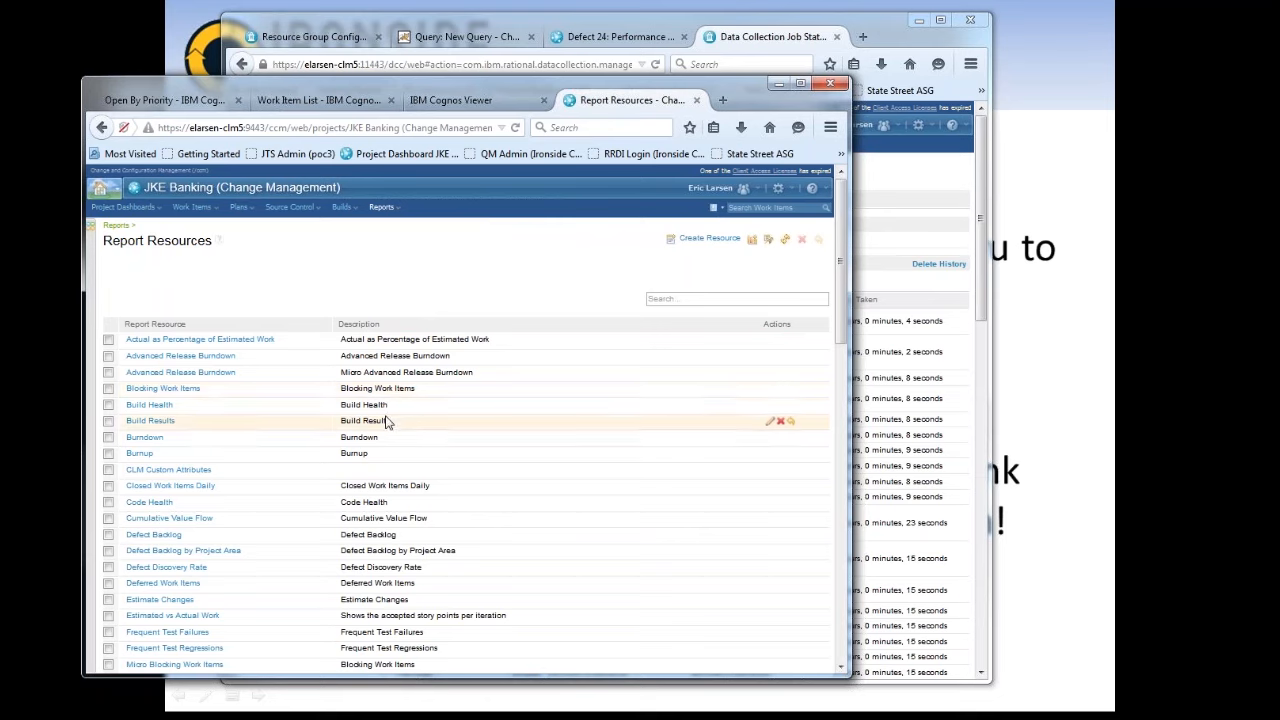
pyautogui.click(752, 241)
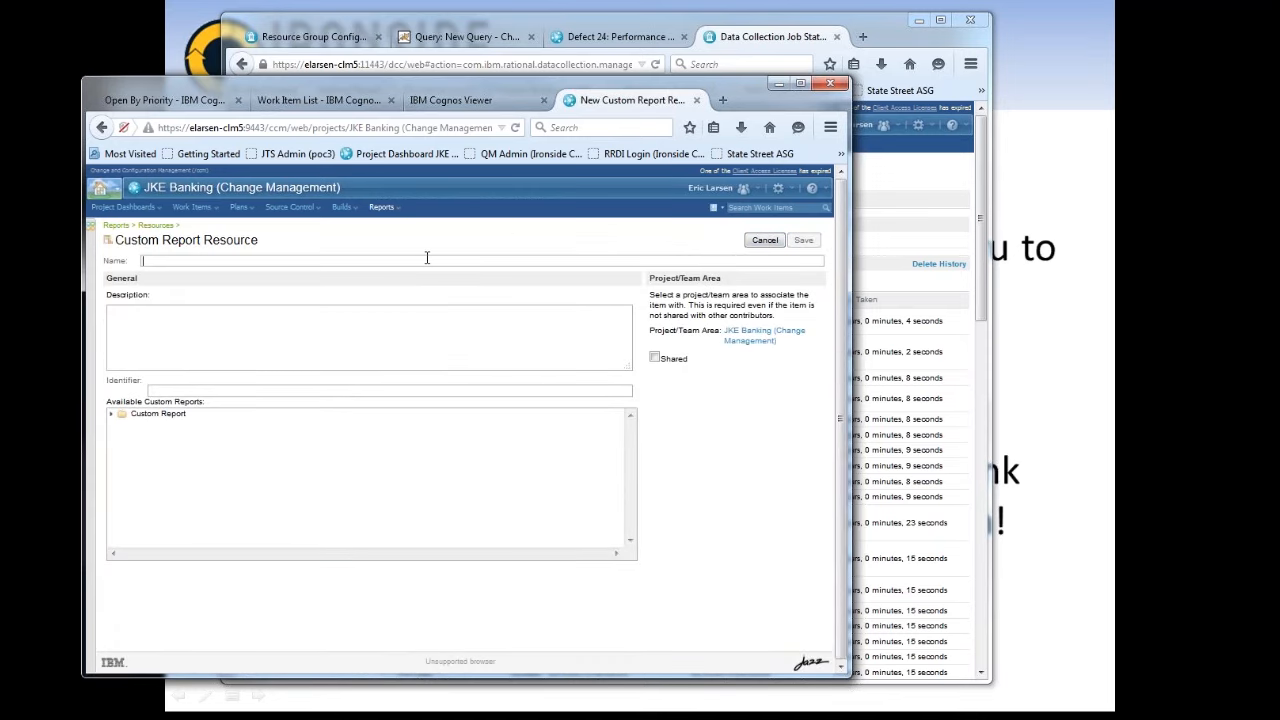
# Step: Enter "RRDI Micro Work Item By Priority" as both the name and the identifier of the custom report resource
pyautogui.write('RRDI')
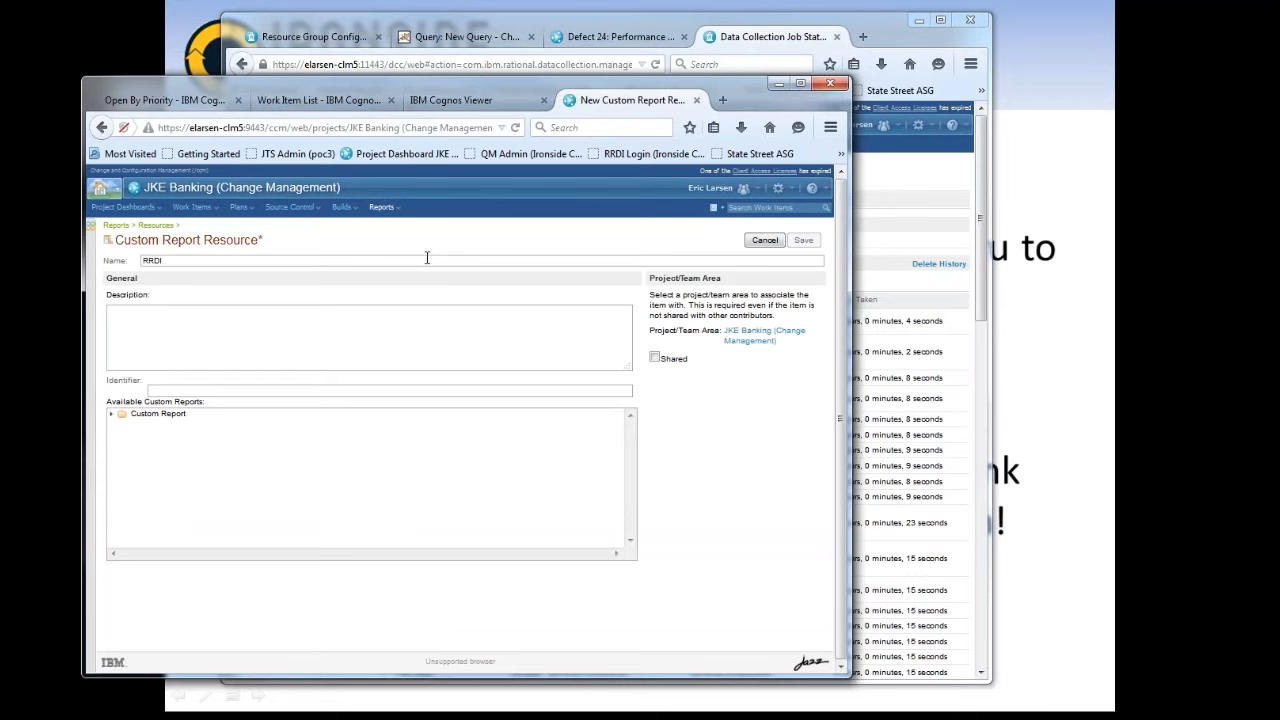
pyautogui.write(' Micr')
pyautogui.press('BackSpace')
pyautogui.write('cro Work Item By Priority')
pyautogui.doubleClick(277, 260)
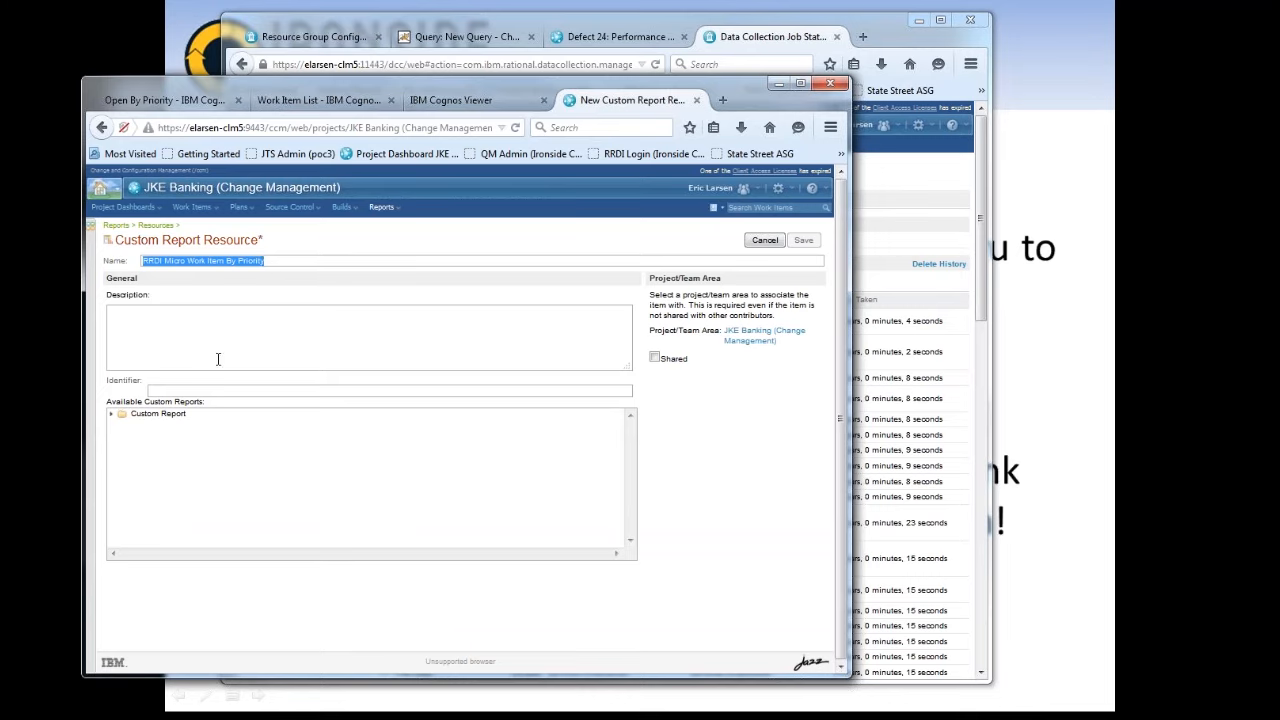
pyautogui.click(209, 389)
pyautogui.write('RRDI Micro Work Item By Priority')
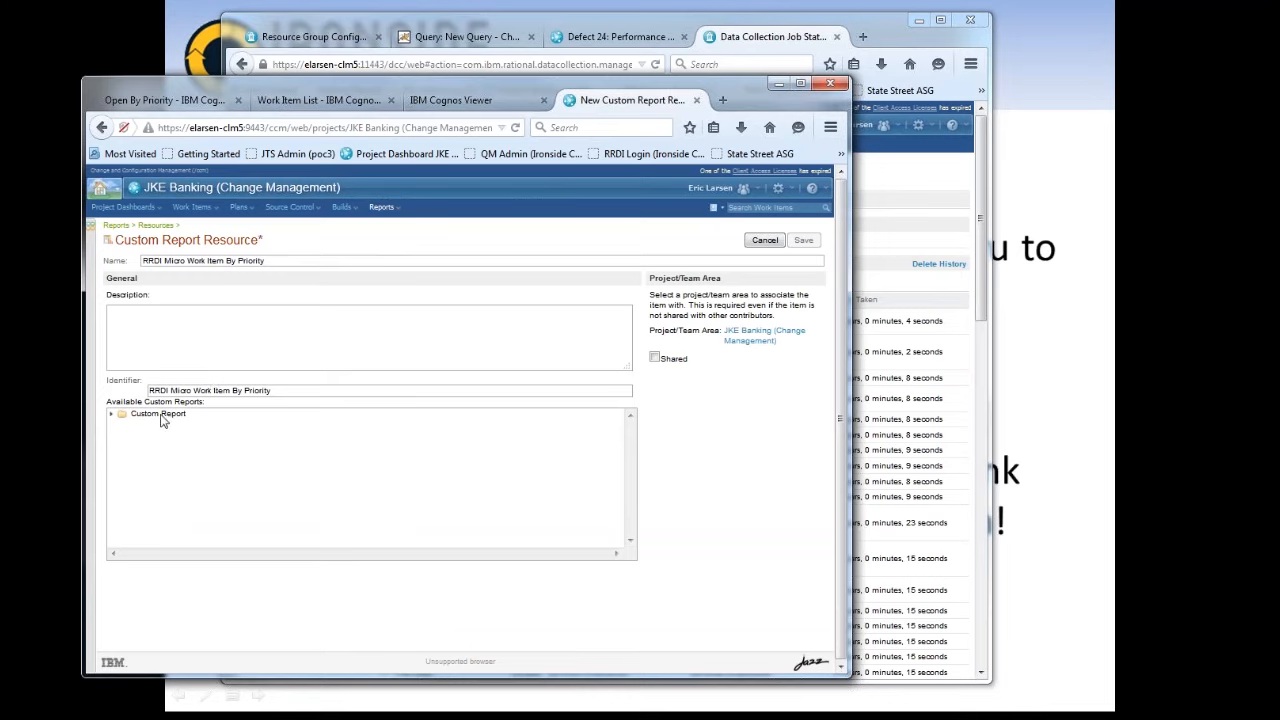
# Step: Assign the Work Items By Priority Main Report from My Folders > 2015 Webcasts to the resource and save it
pyautogui.click(112, 416)
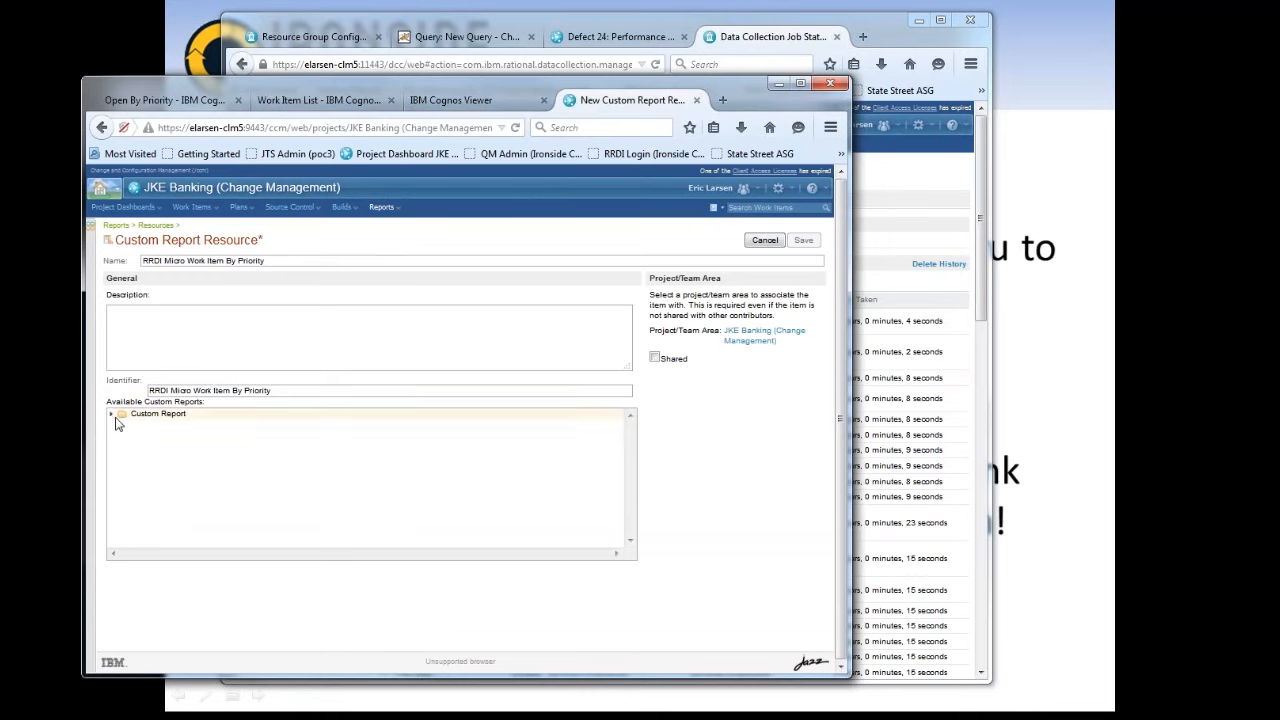
pyautogui.click(112, 418)
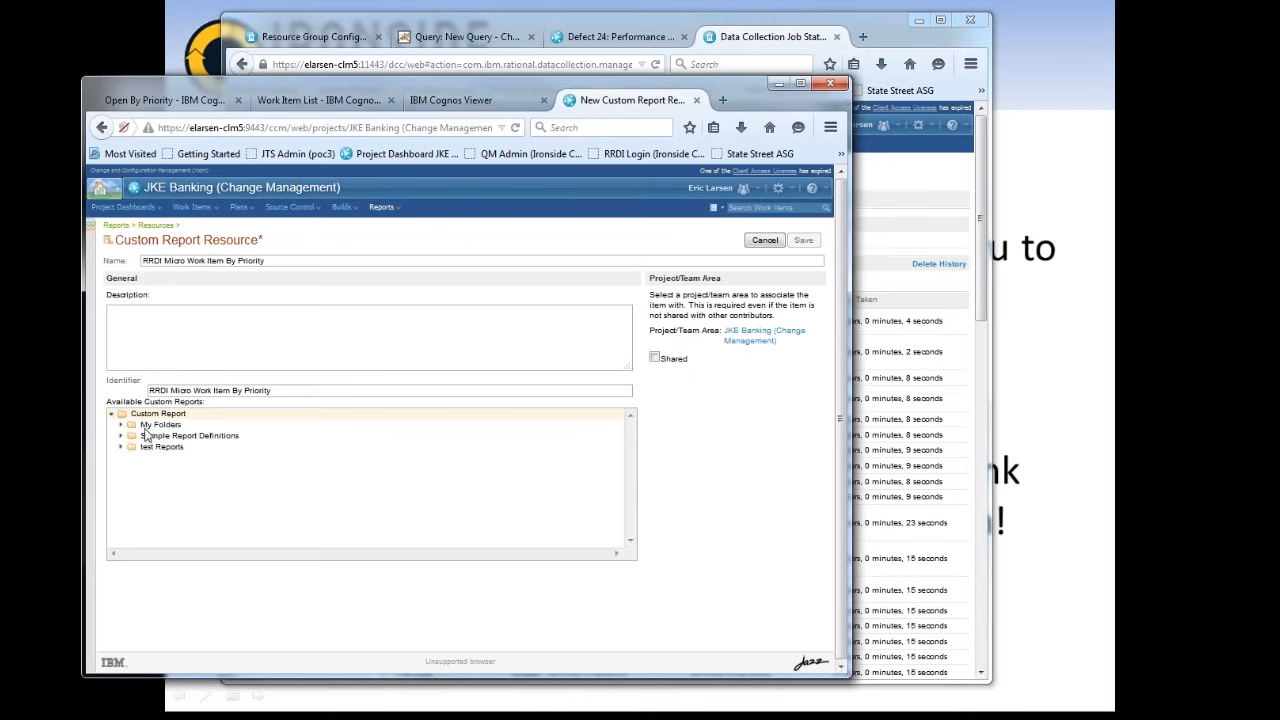
pyautogui.click(121, 425)
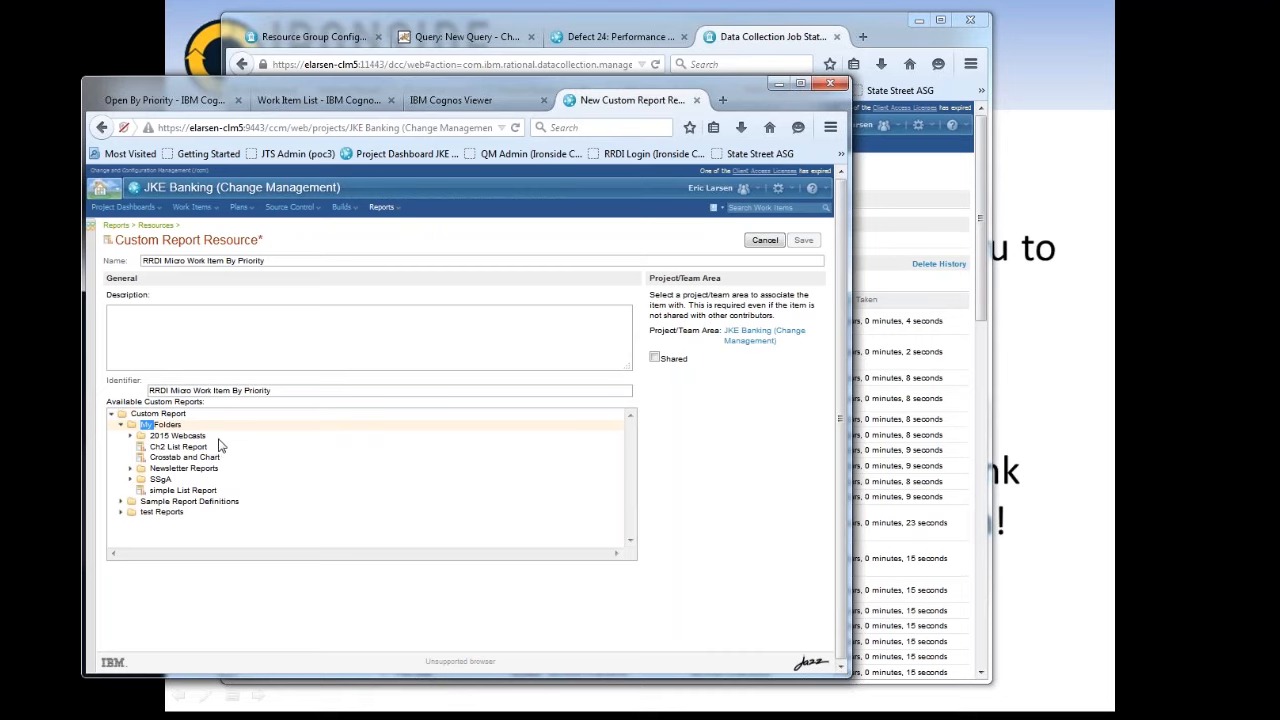
pyautogui.doubleClick(158, 436)
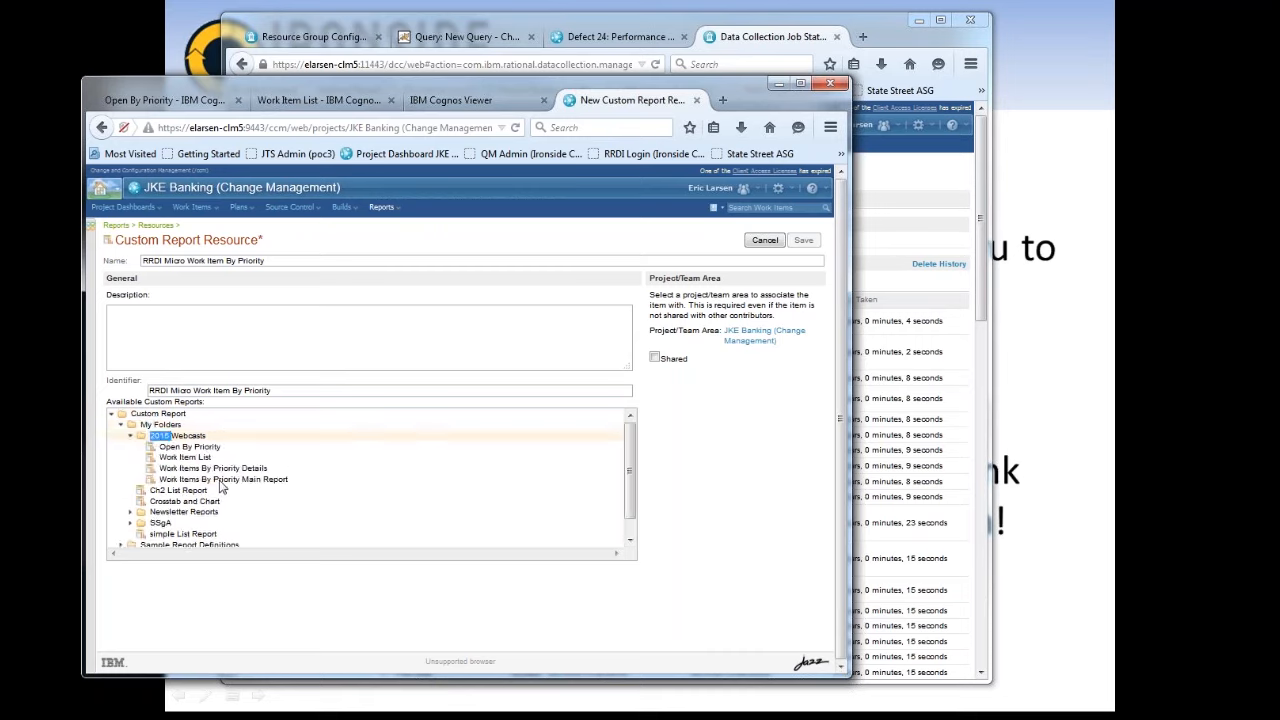
pyautogui.click(221, 481)
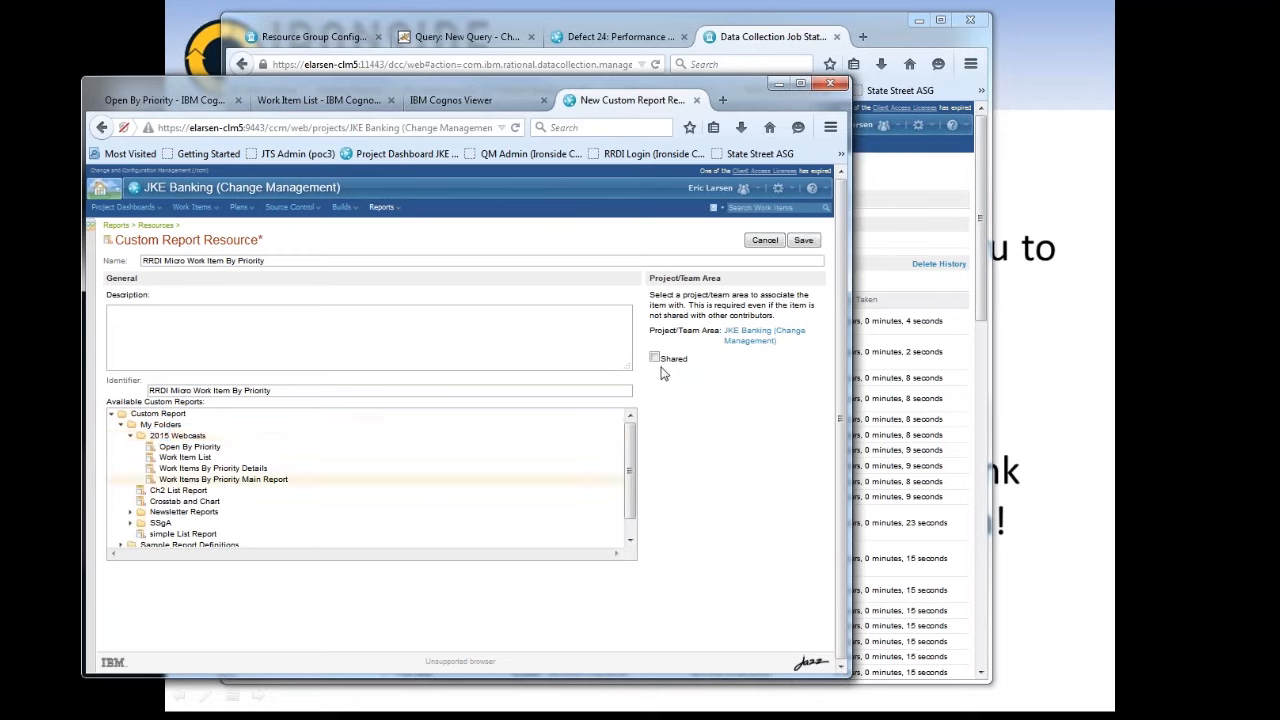
pyautogui.click(804, 240)
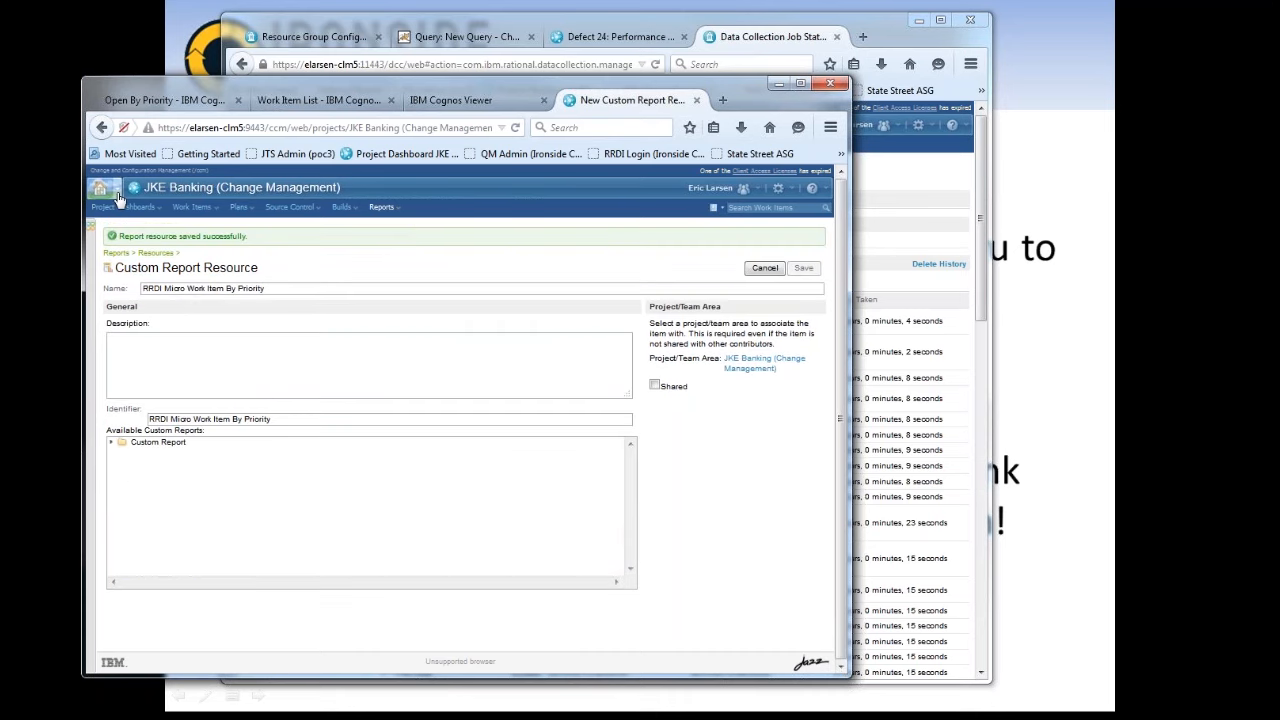
# Step: Return to the JKE Banking dashboard's RRDI page and configure its Report widget to display RRDI Micro Work Item By Priority
pyautogui.click(117, 191)
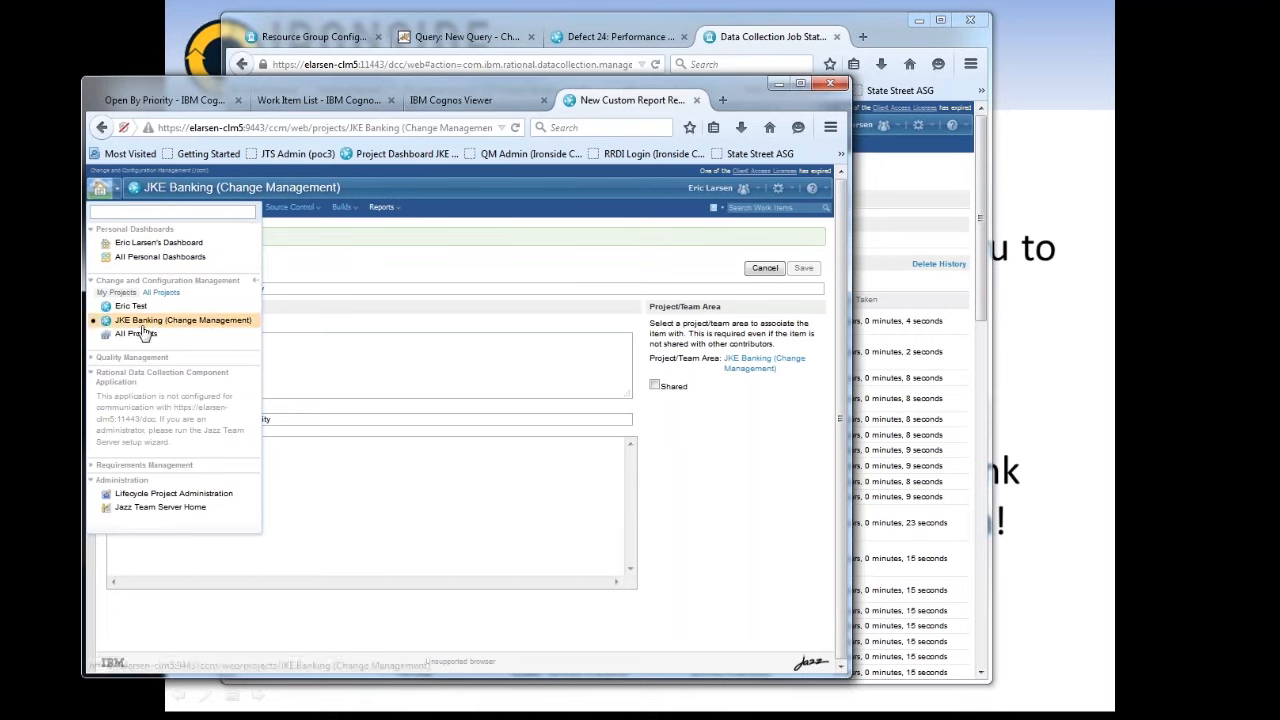
pyautogui.click(141, 326)
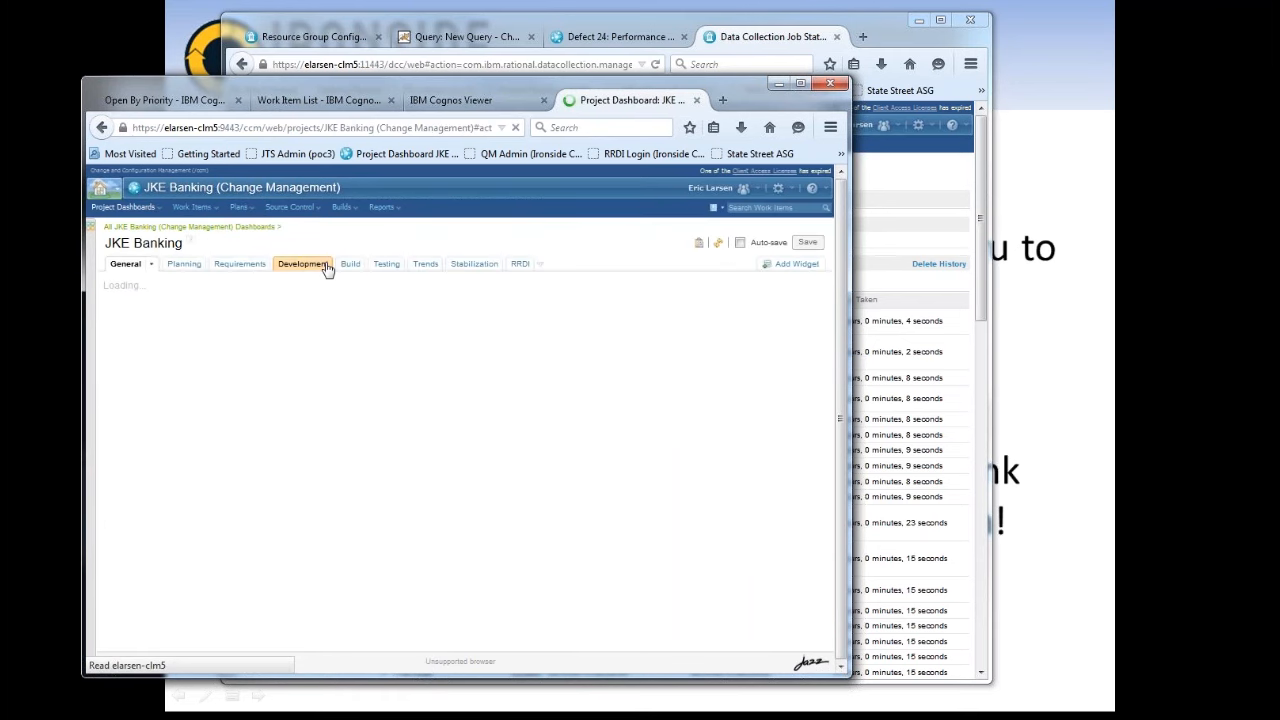
pyautogui.click(519, 263)
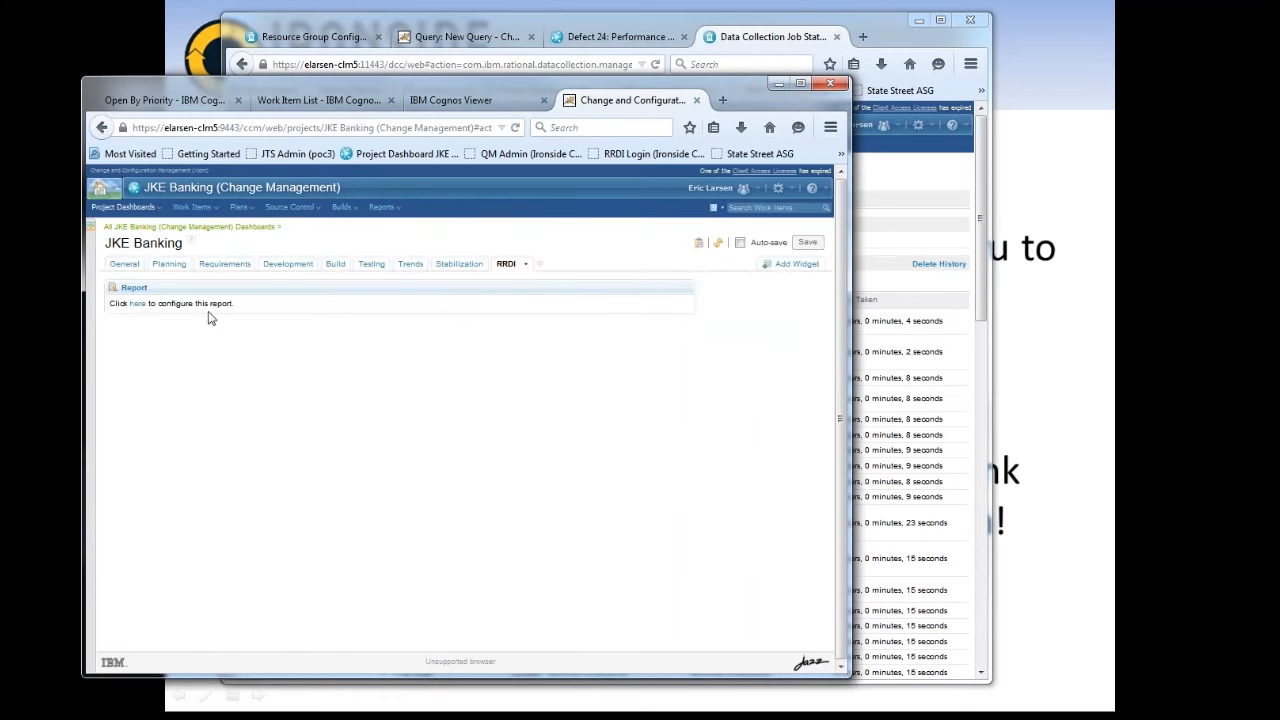
pyautogui.click(137, 304)
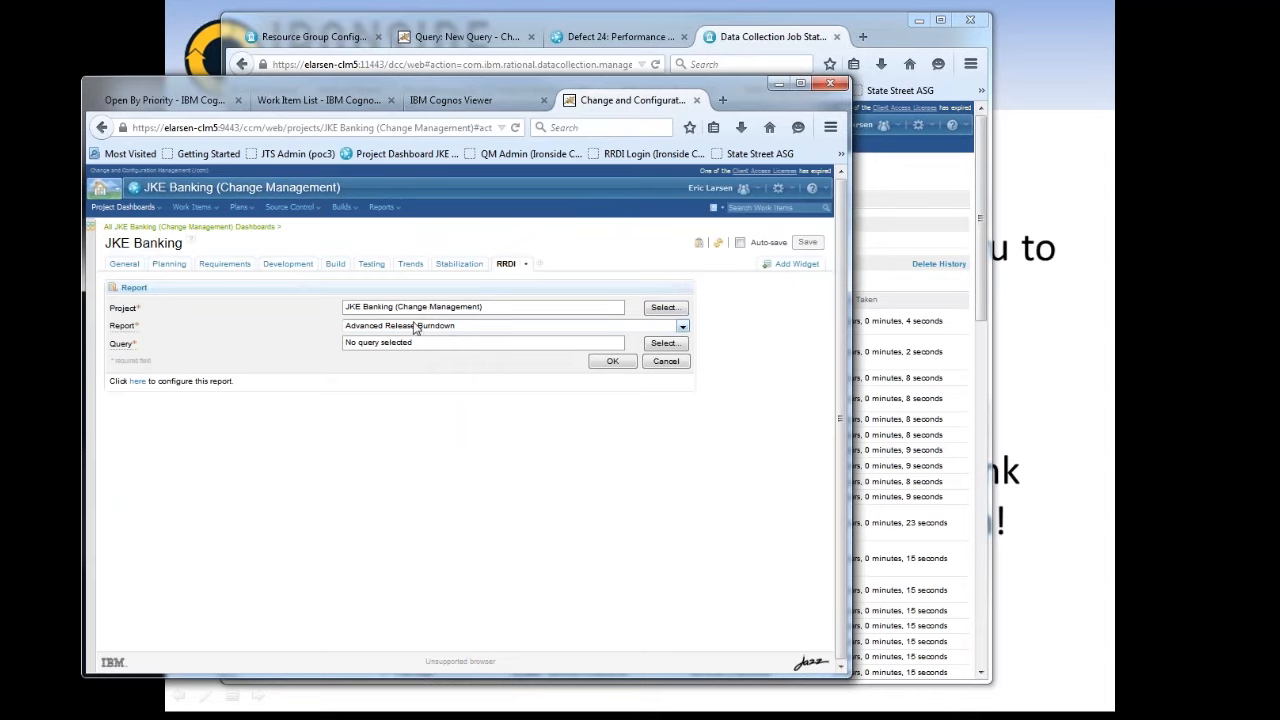
pyautogui.click(682, 328)
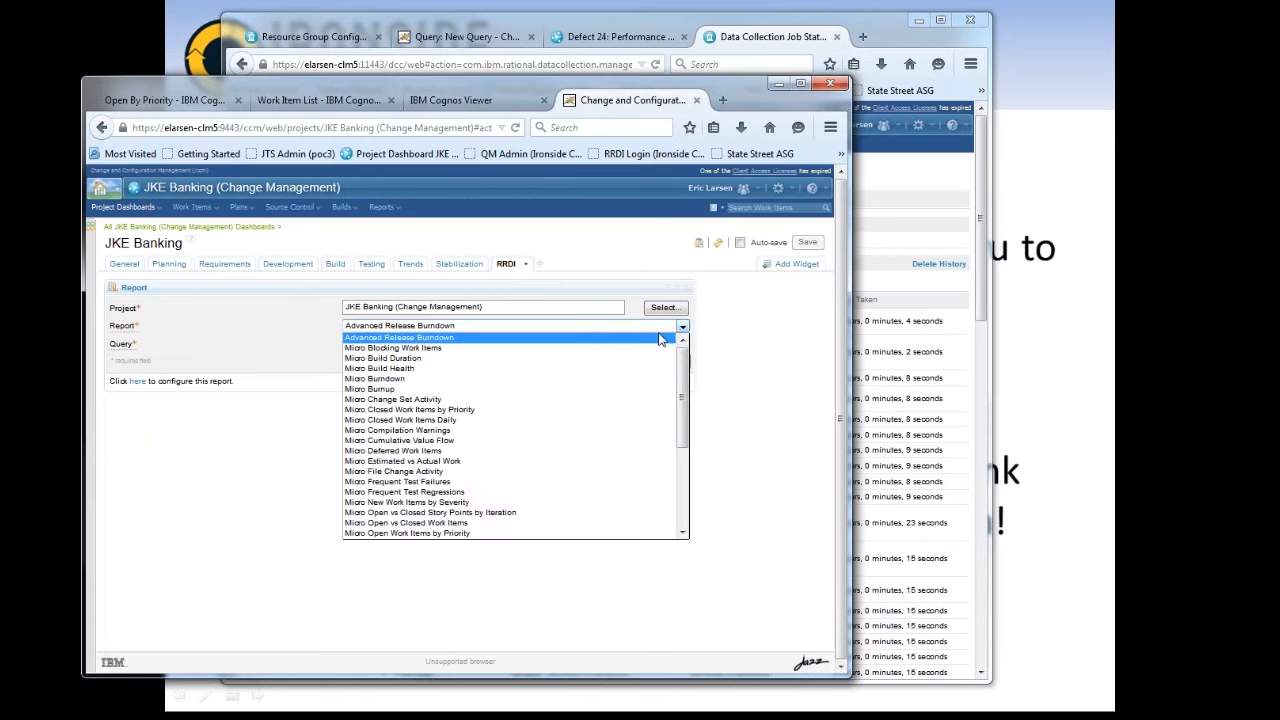
pyautogui.scroll(-5, 562, 404)
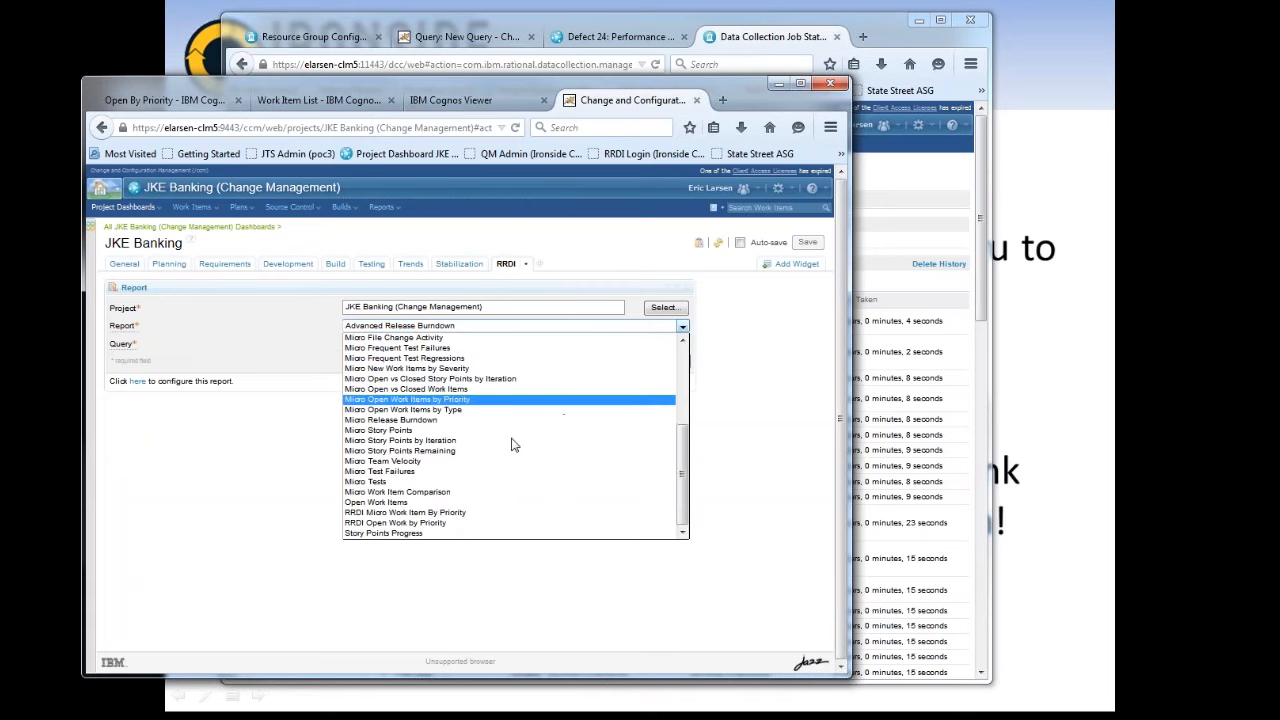
pyautogui.click(436, 514)
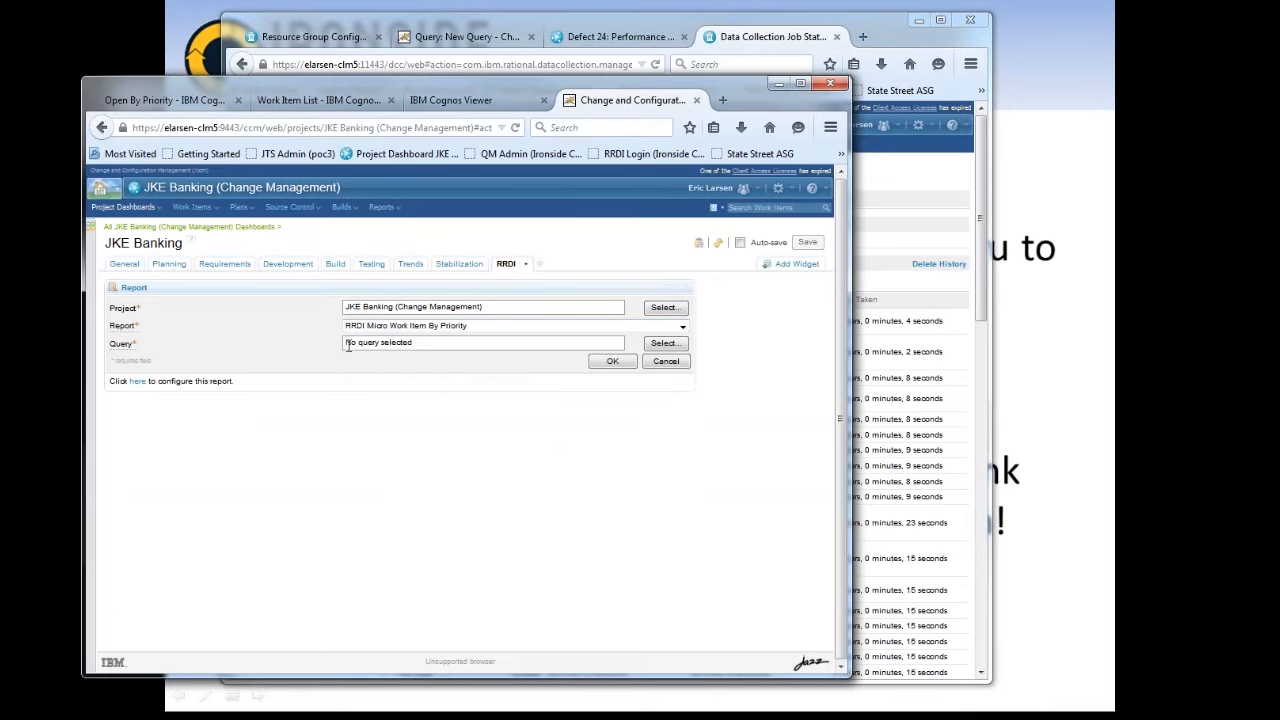
pyautogui.click(615, 366)
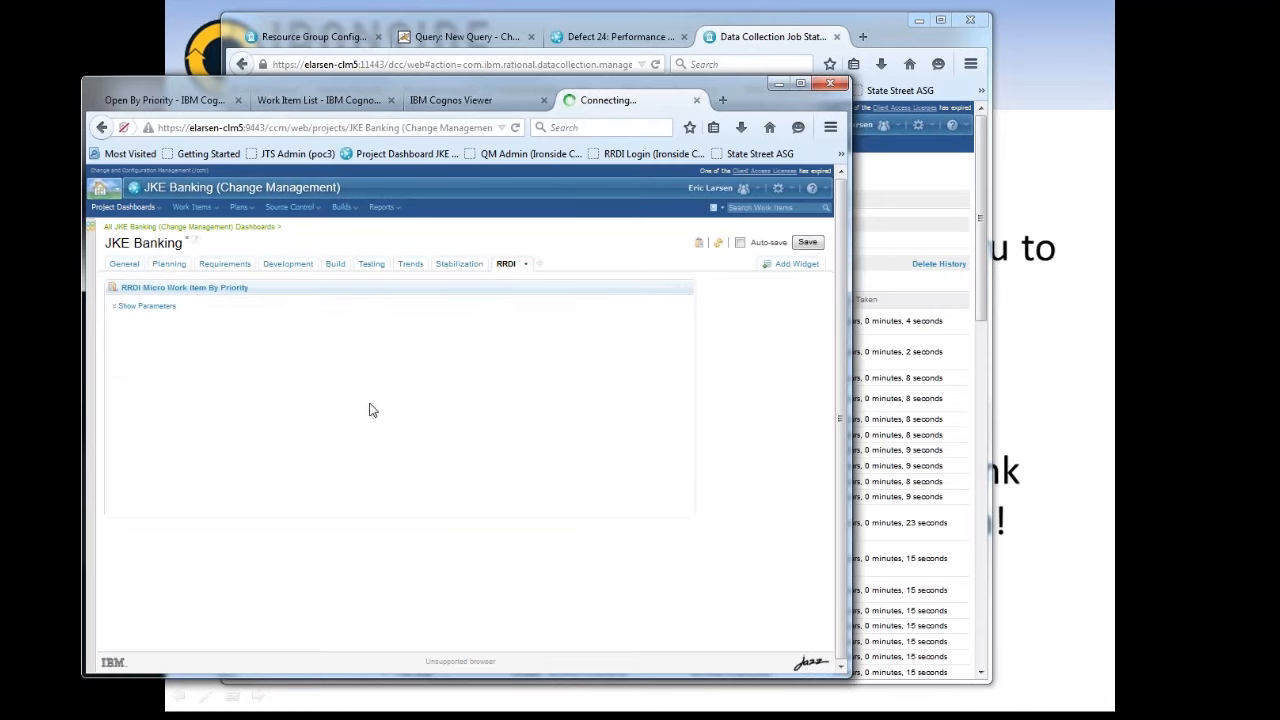
# Step: Review the widget's report, and drill through the Sprint 2 high-priority count to the "Calculation error" work item
pyautogui.scroll(-5, 400, 398)
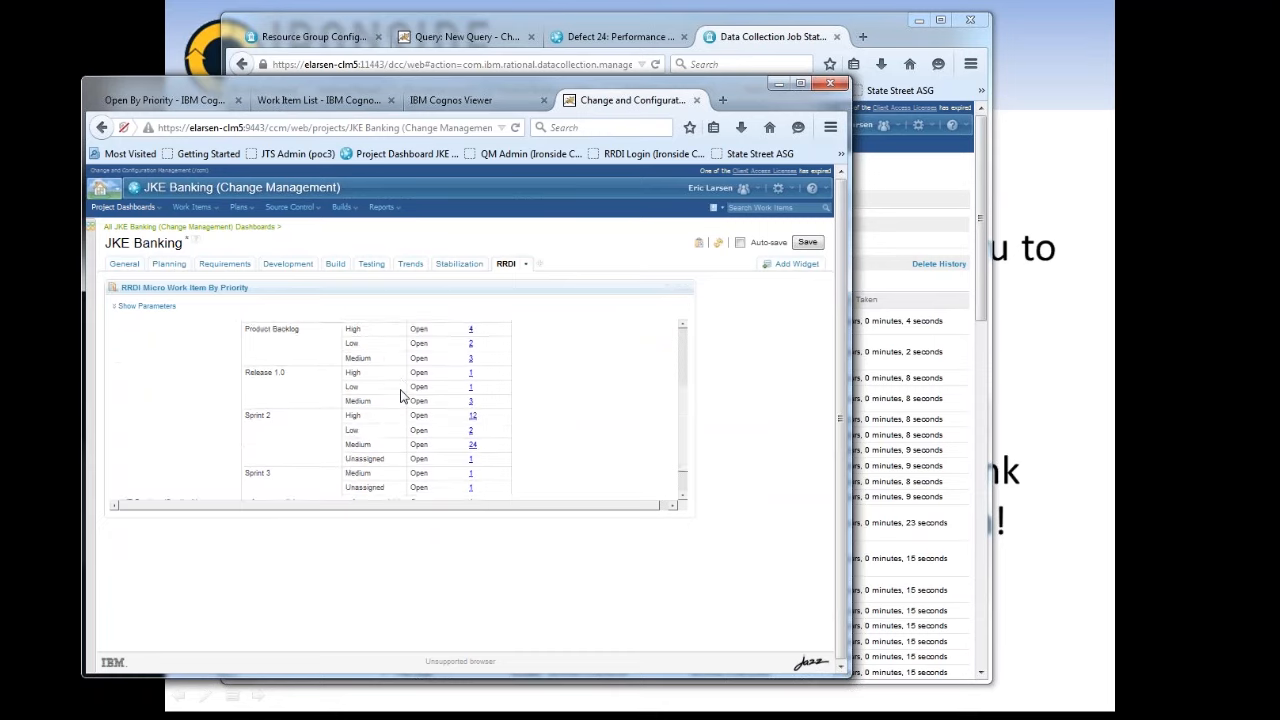
pyautogui.scroll(5, 400, 398)
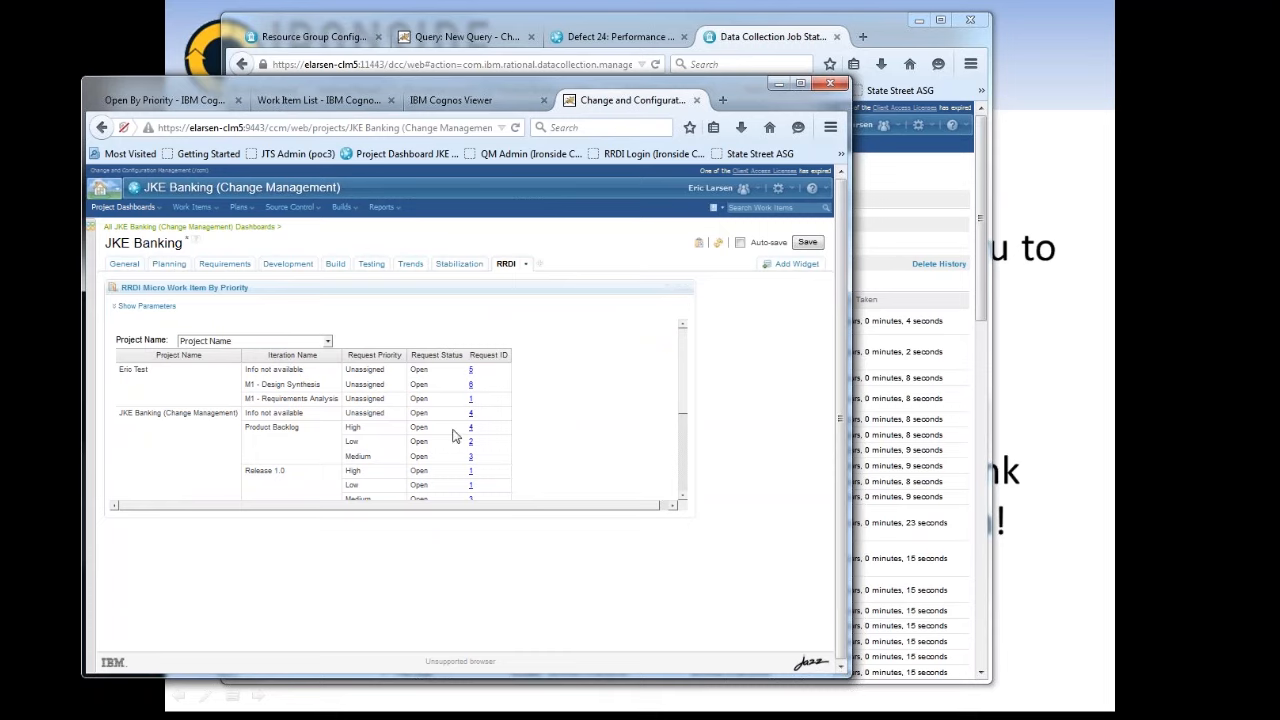
pyautogui.scroll(-3, 452, 436)
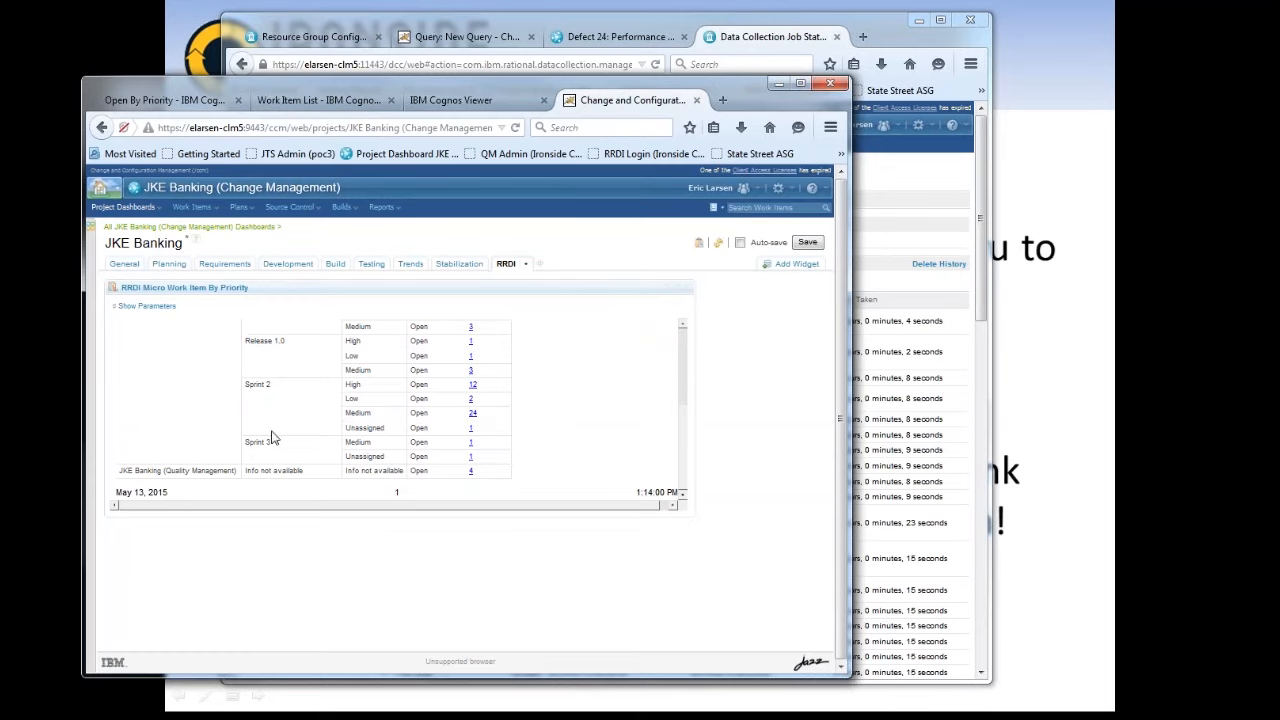
pyautogui.click(473, 386)
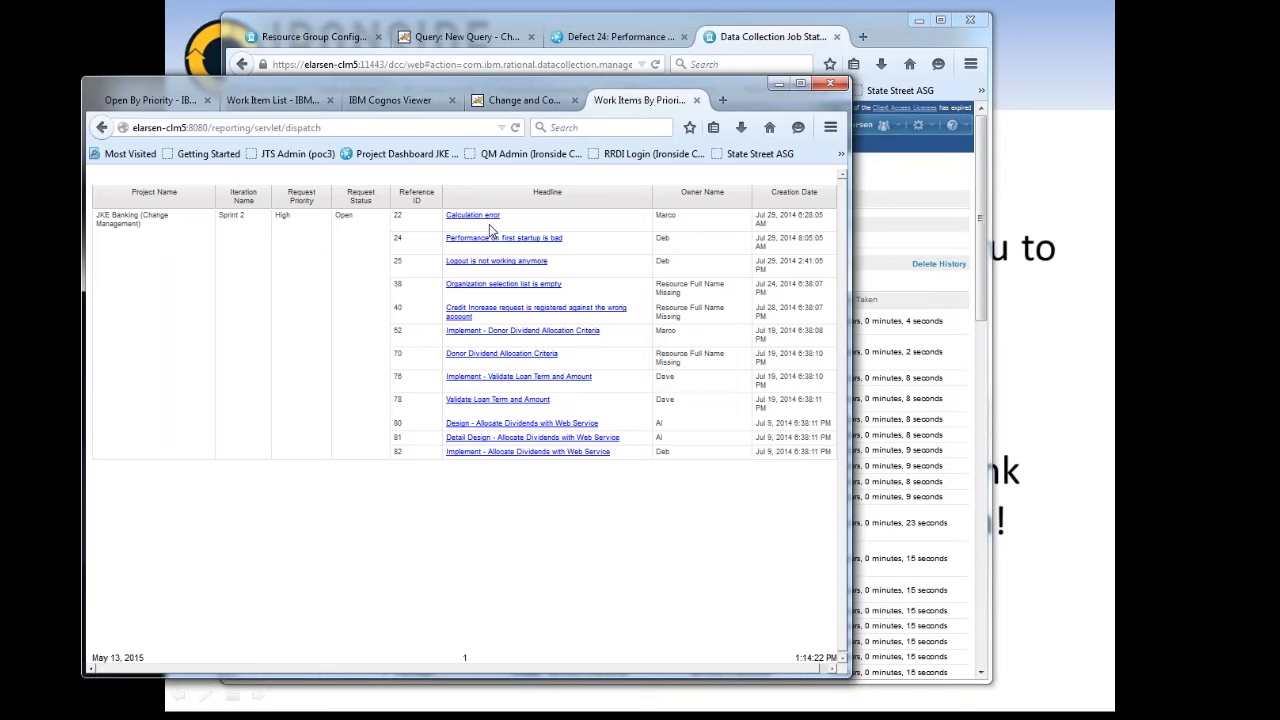
pyautogui.click(480, 216)
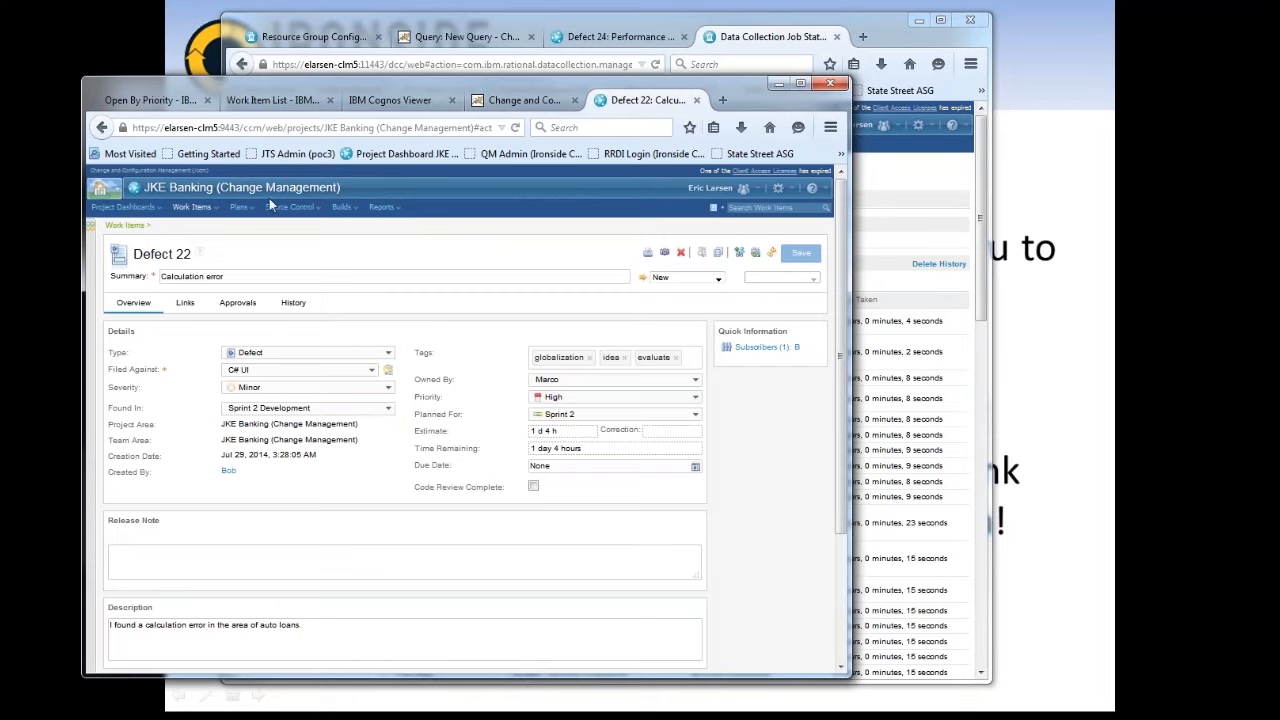
# Step: Open the list of report resources for the JKE Banking project
pyautogui.click(383, 207)
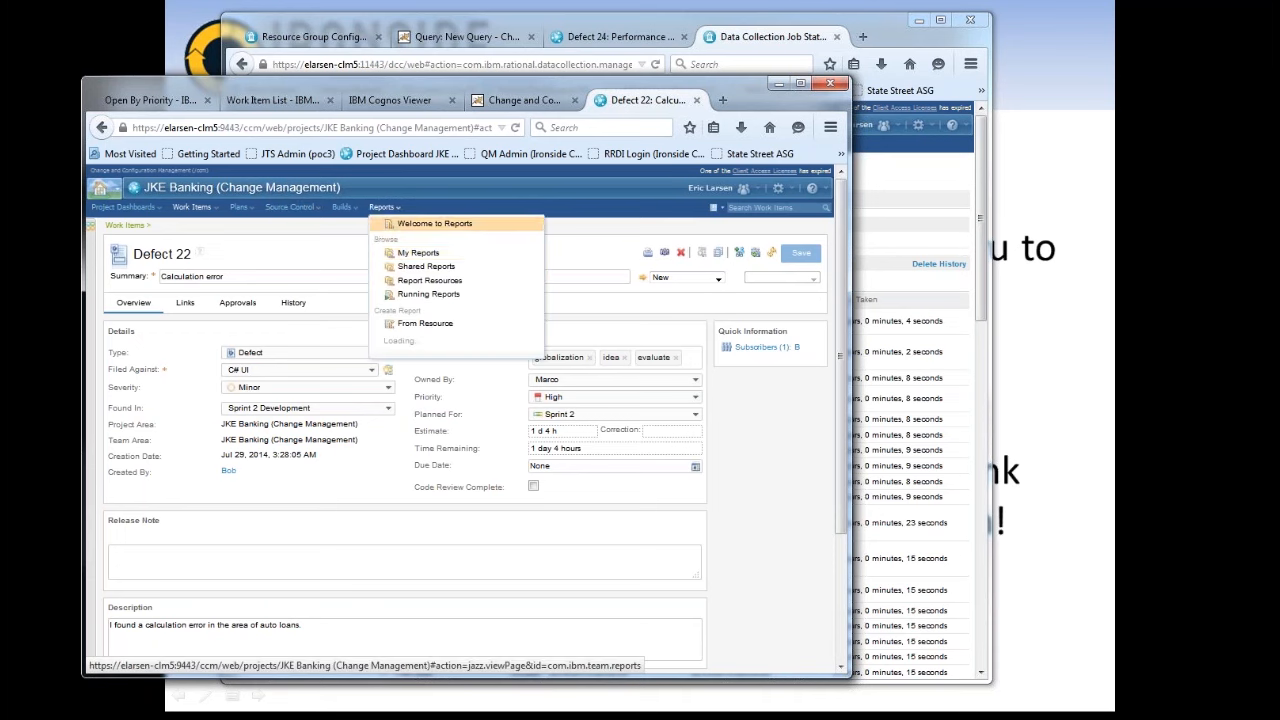
pyautogui.click(443, 288)
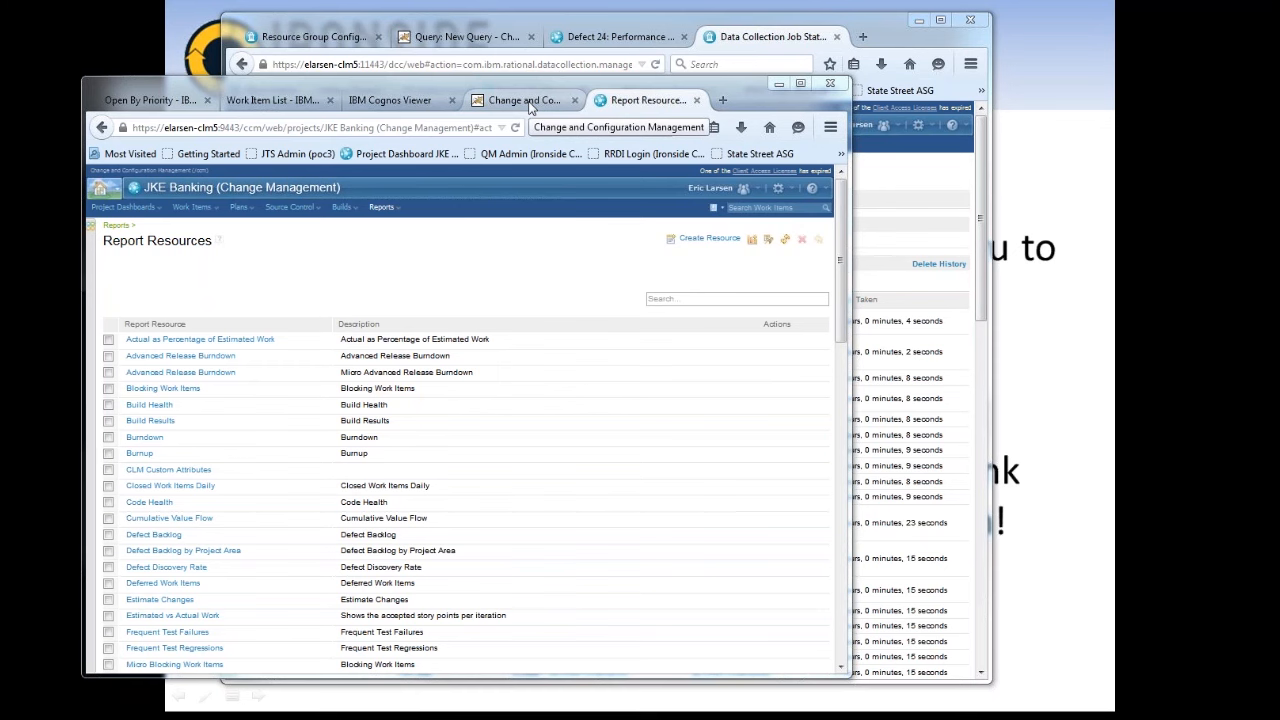
# Step: Switch to the Open By Priority report in Cognos Viewer and open it in Report Studio
pyautogui.click(285, 104)
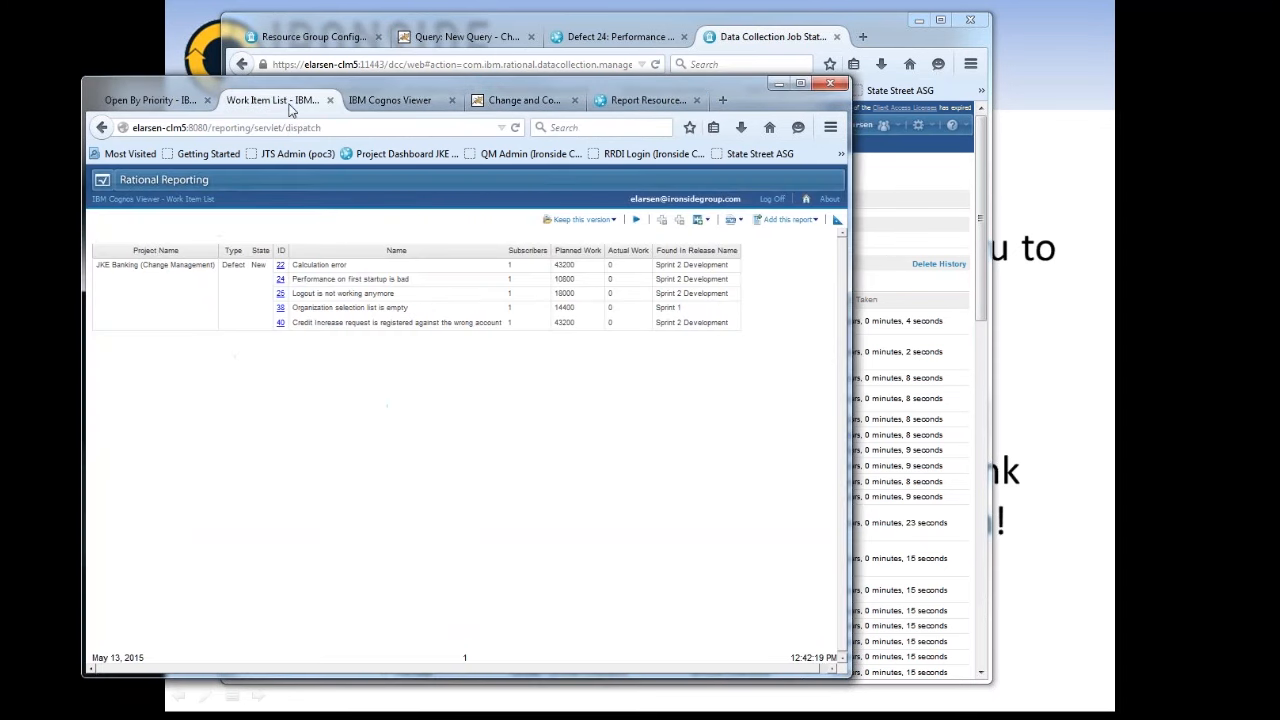
pyautogui.click(182, 108)
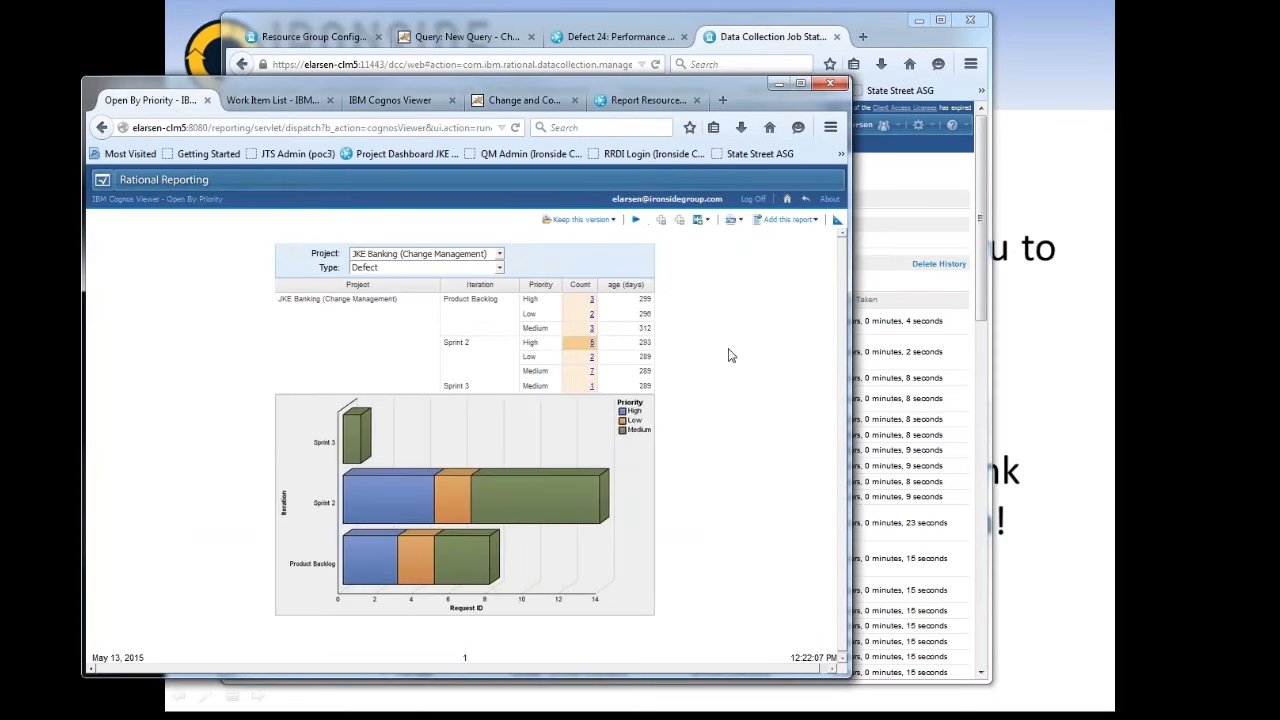
pyautogui.click(836, 224)
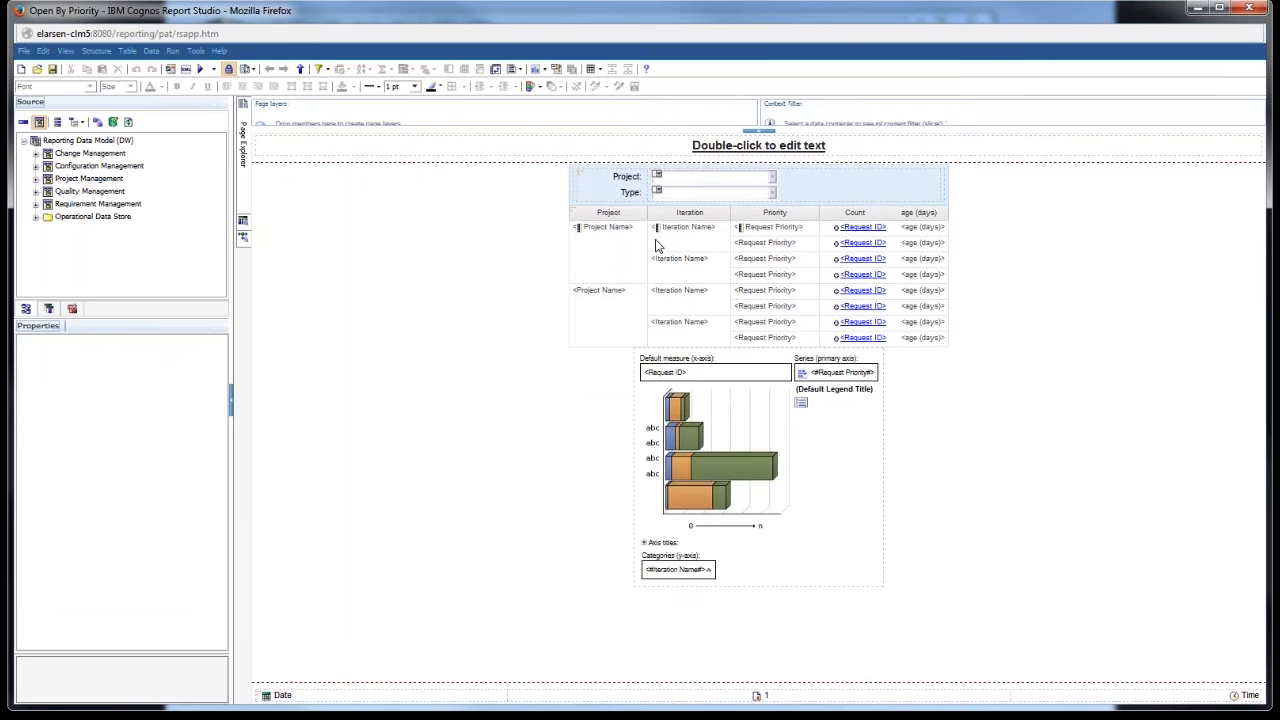
# Step: Select the main report list, show the report's generated SQL, and enlarge the Generated SQL window
pyautogui.click(571, 215)
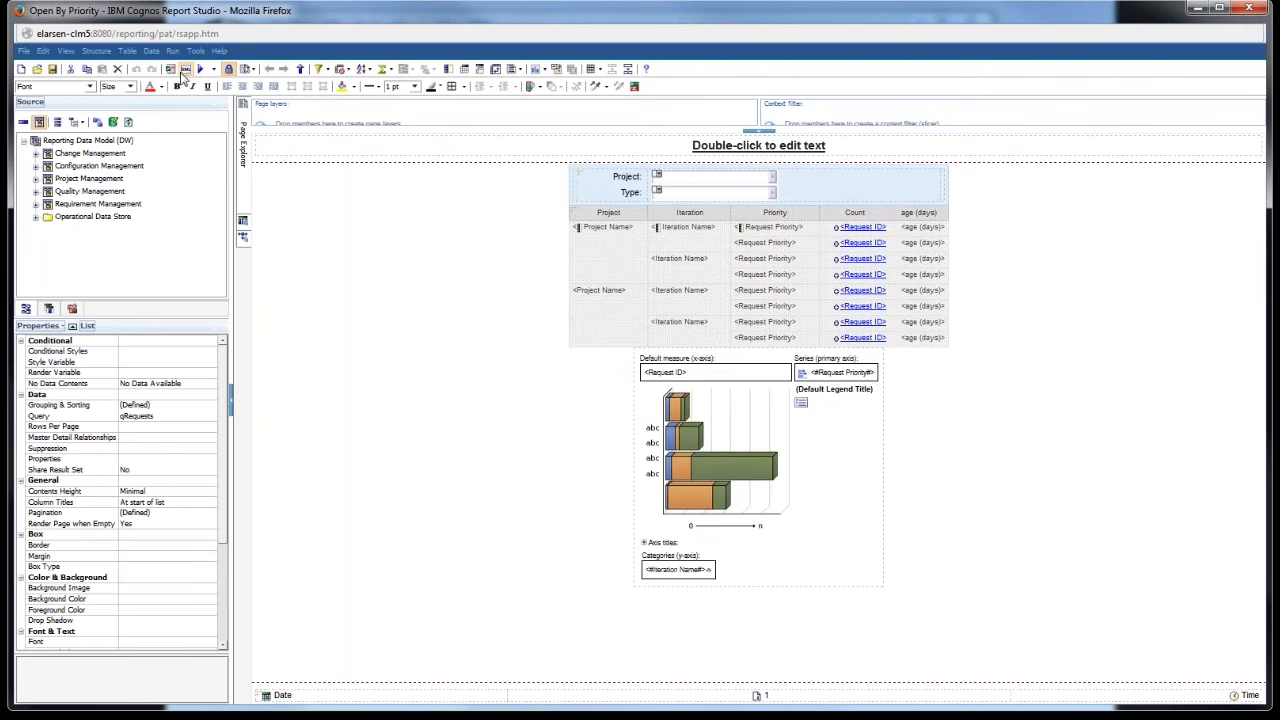
pyautogui.click(196, 51)
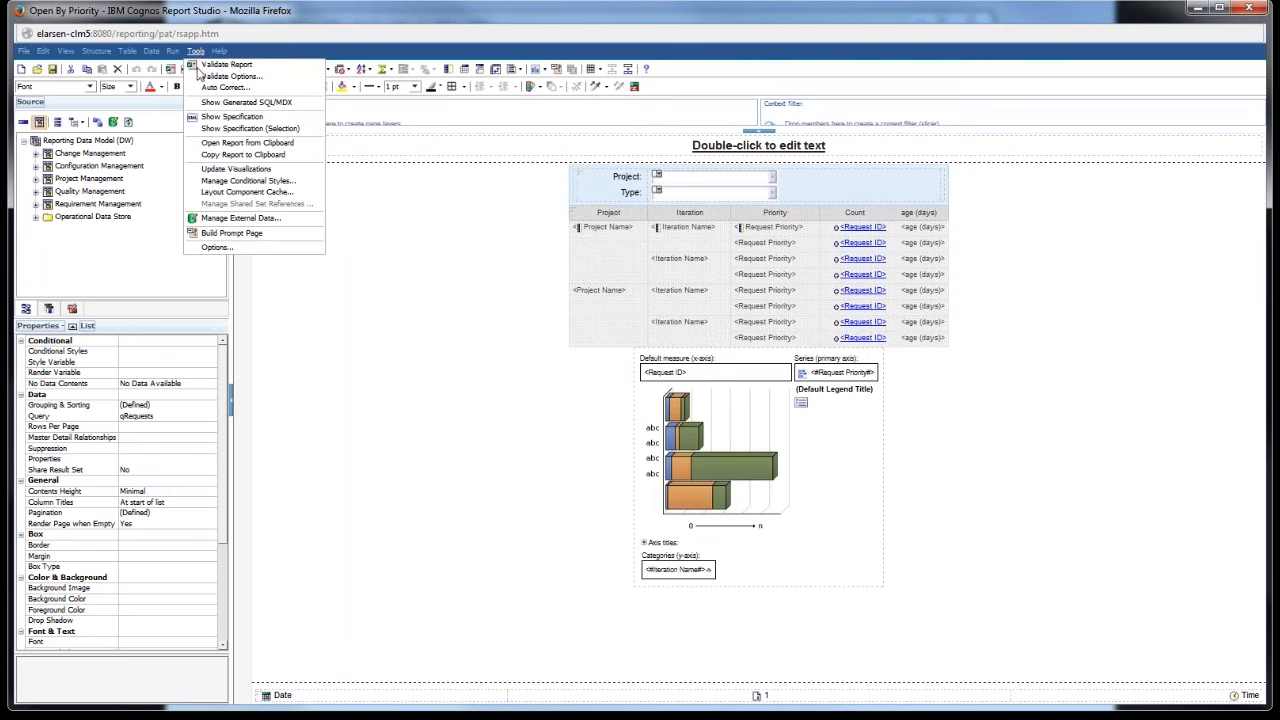
pyautogui.click(246, 102)
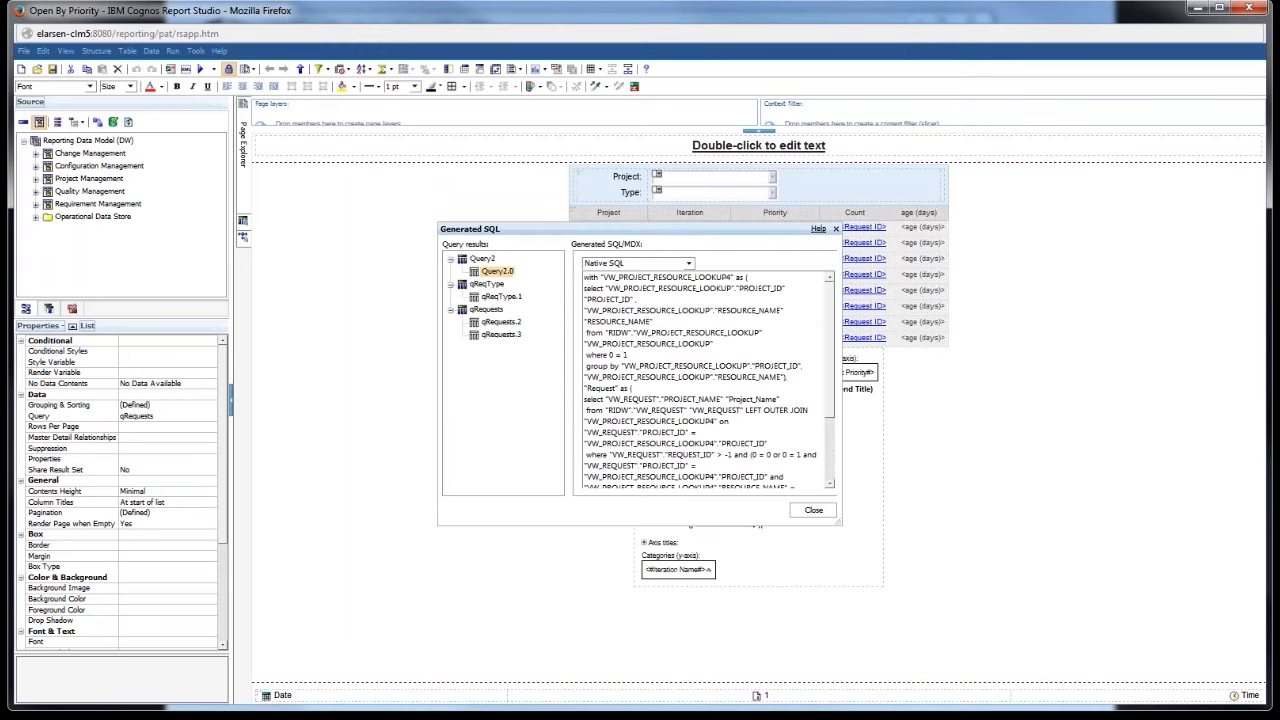
pyautogui.moveTo(841, 524); pyautogui.dragTo(1019, 654)
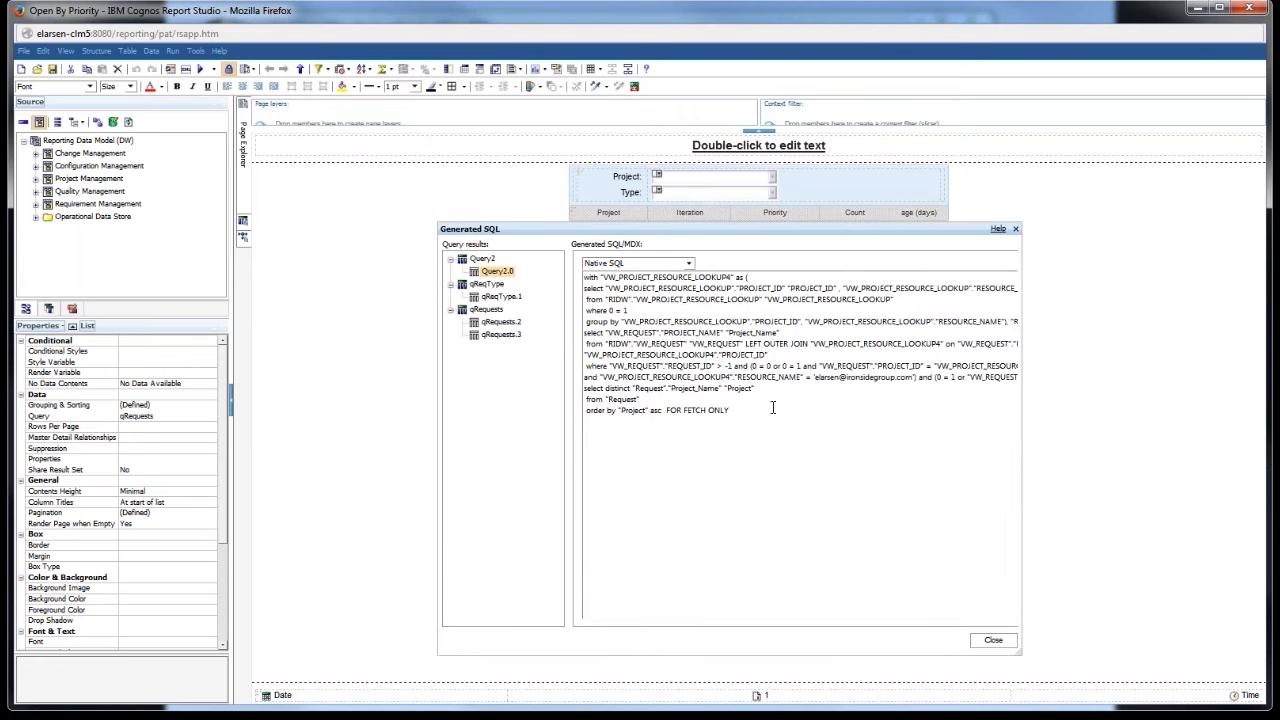
# Step: Examine the native SQL generated for the qRequests.2, qRequests.3 and qReqType.1 query results
pyautogui.click(487, 310)
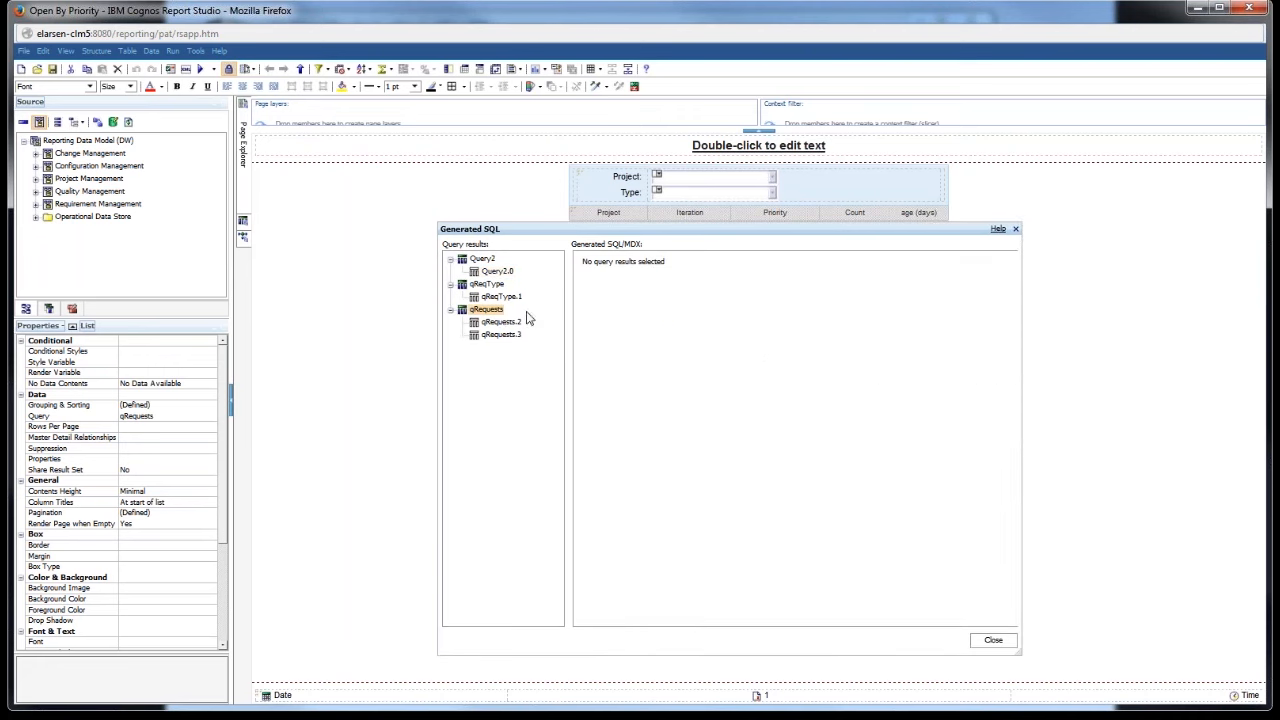
pyautogui.click(503, 322)
pyautogui.click(500, 335)
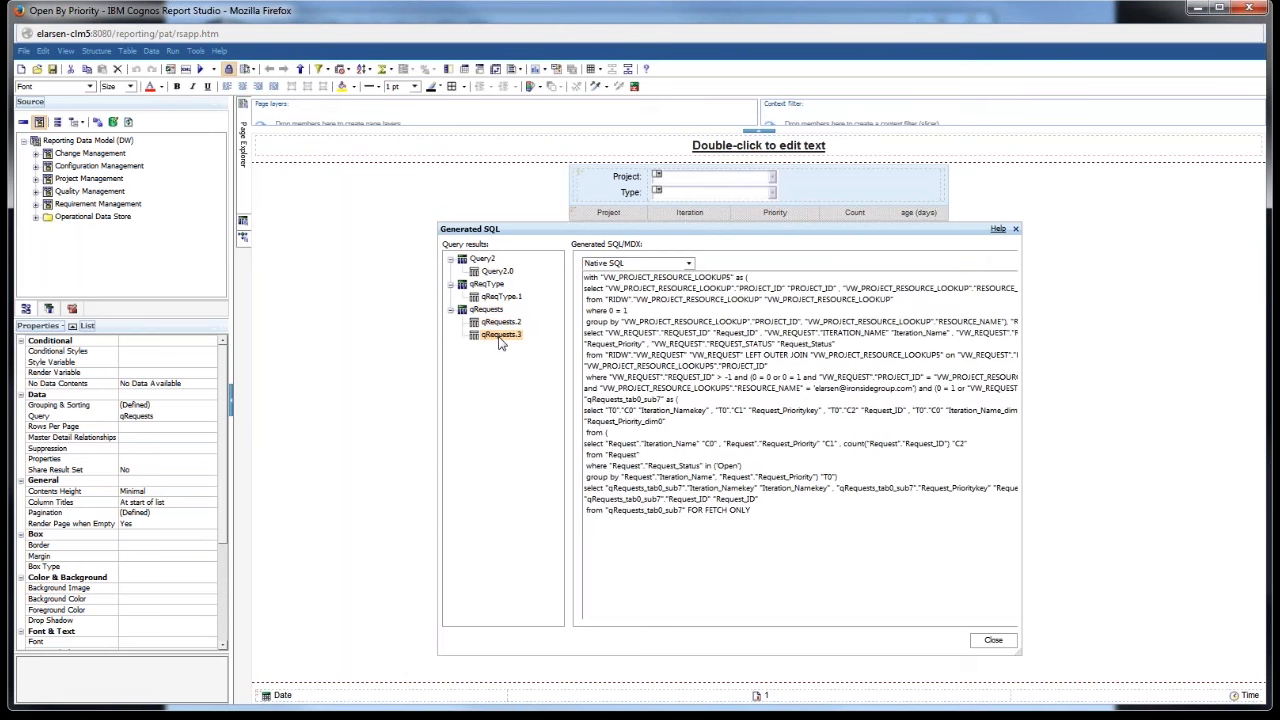
pyautogui.click(502, 322)
pyautogui.click(500, 297)
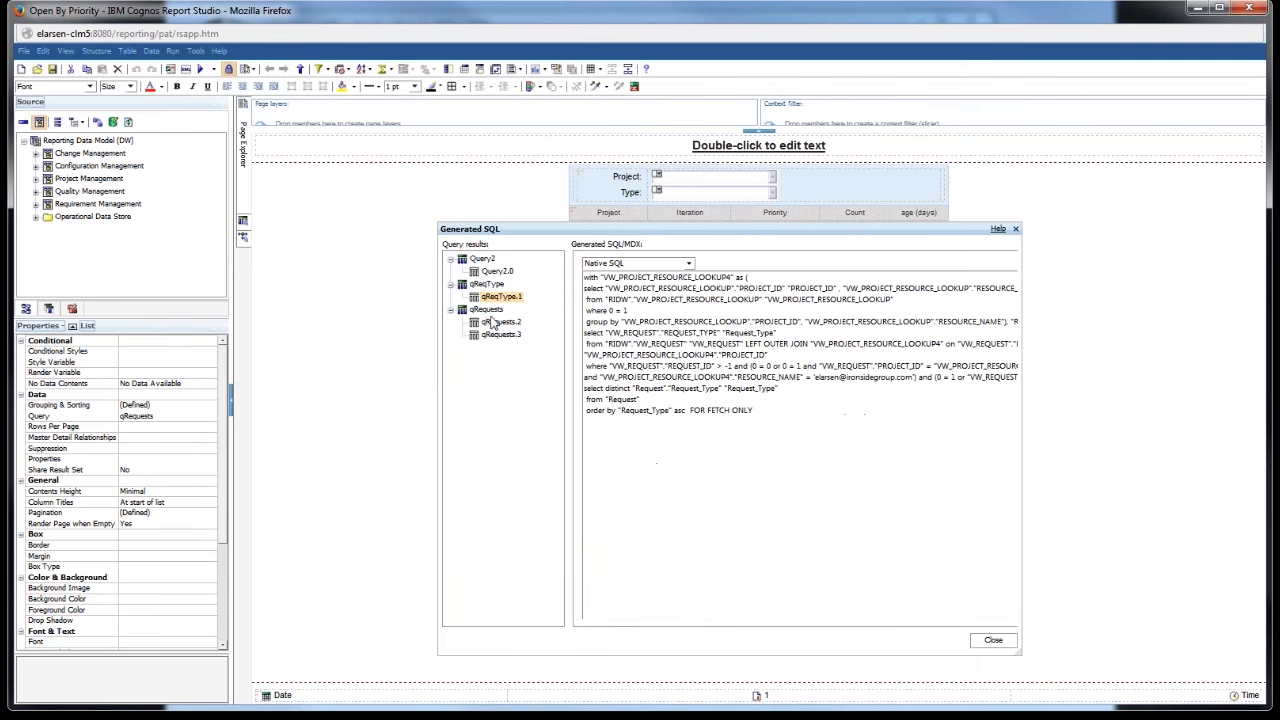
pyautogui.click(502, 322)
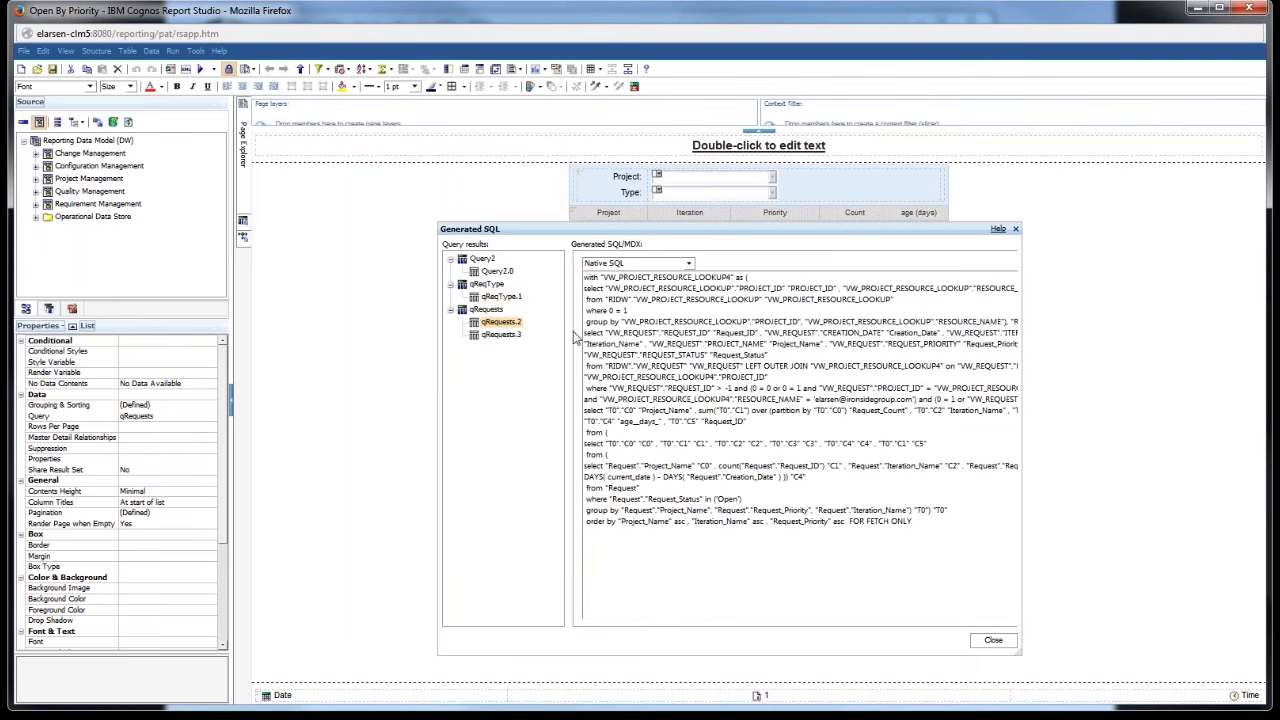